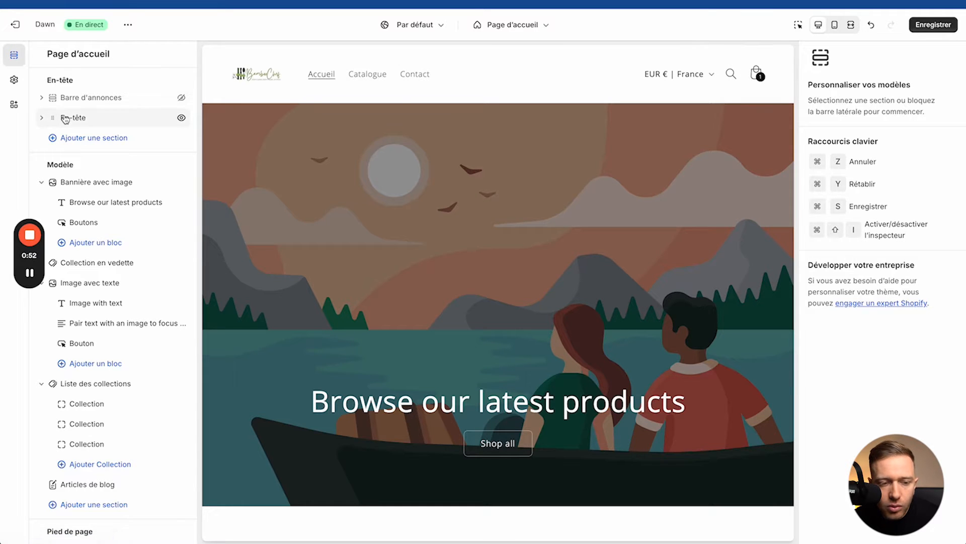
Step: Expand the header sections and make the hidden announcement bar (Barre d'annonces) visible on the home page
click(41, 118)
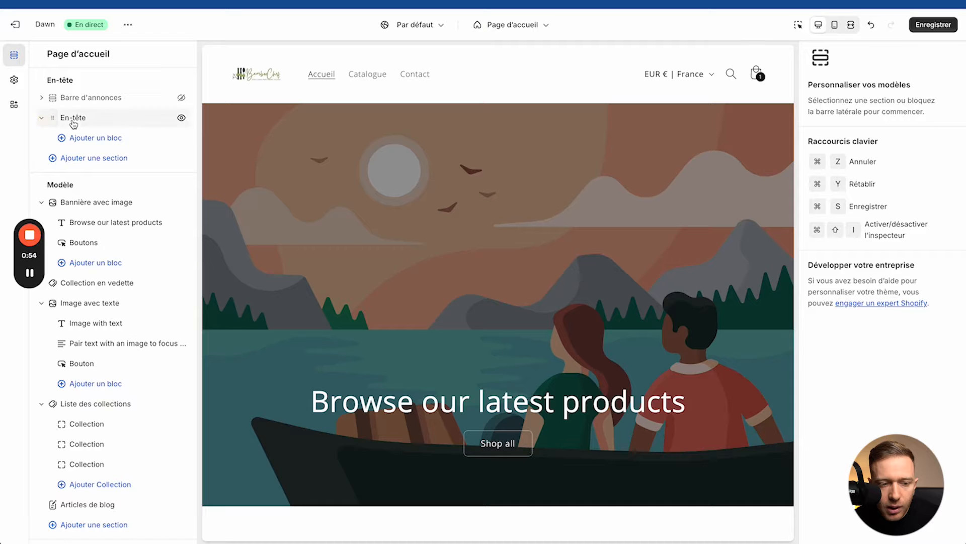
click(87, 117)
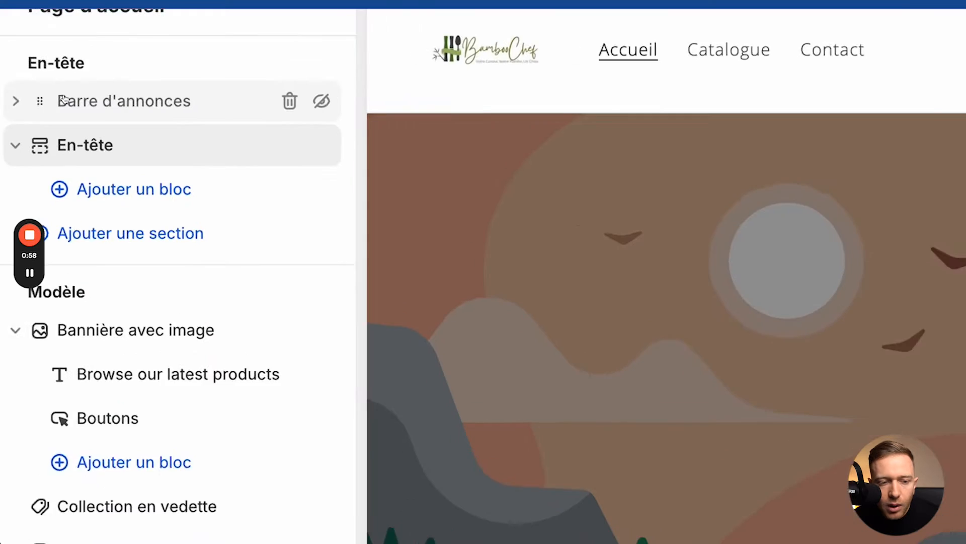
click(95, 101)
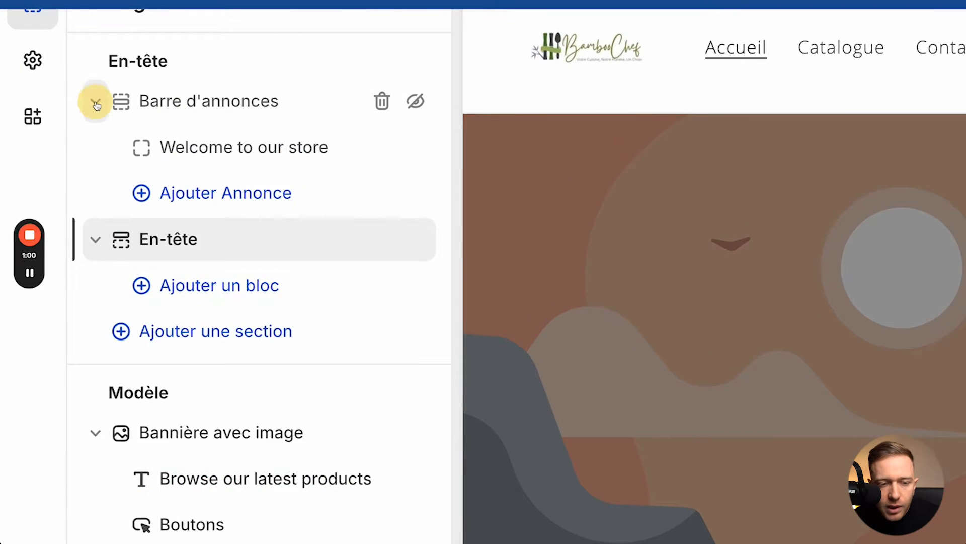
click(191, 102)
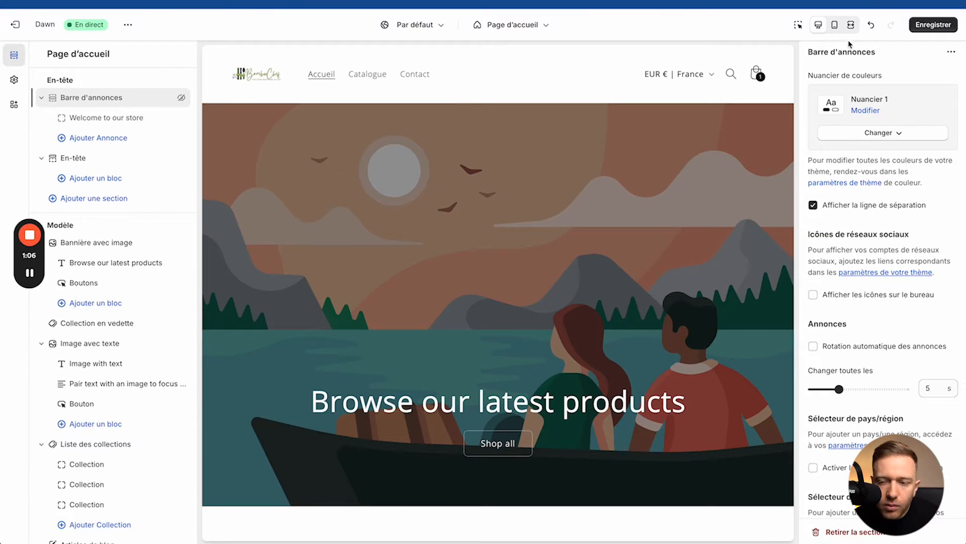
click(181, 97)
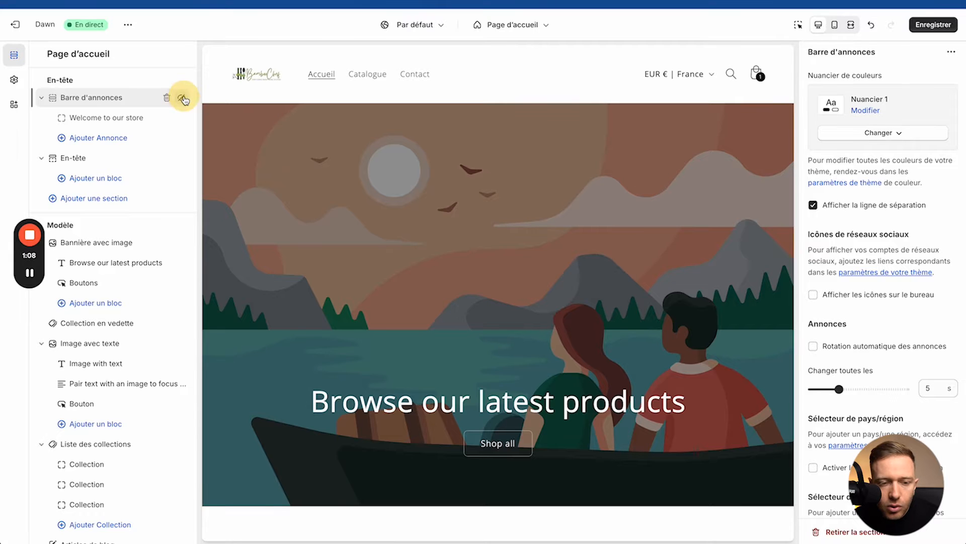
Step: Apply the colour scheme Nuancier 6 to the announcement bar and look over its remaining settings
click(865, 133)
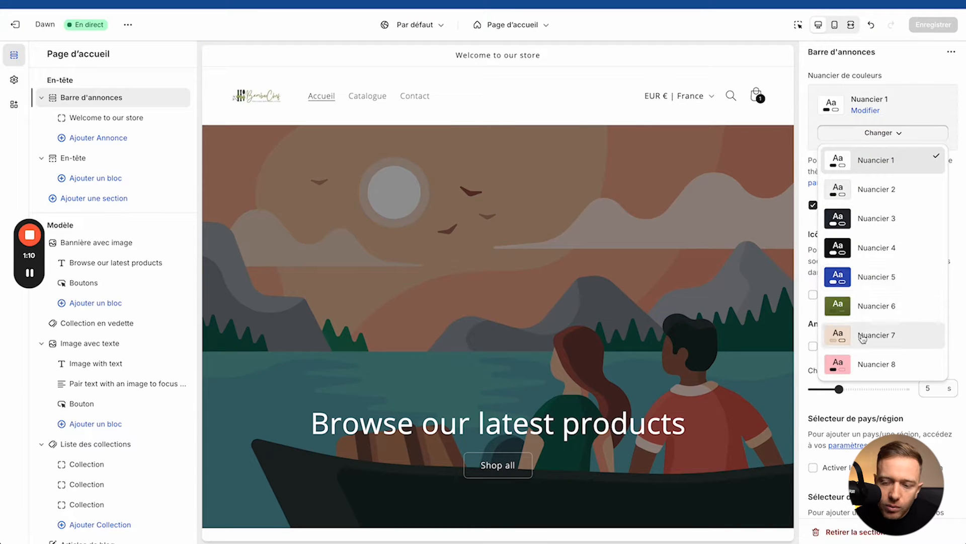
click(862, 307)
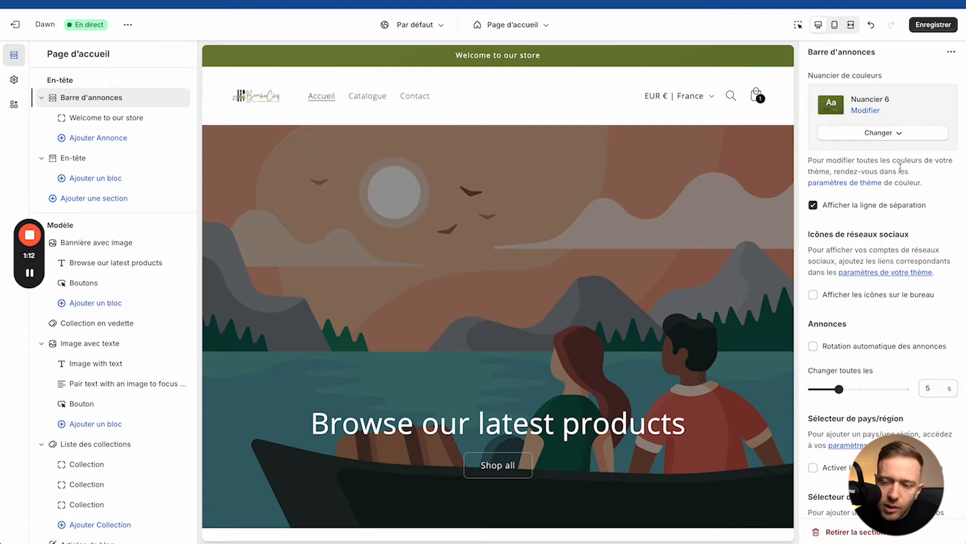
scroll(816, 241, down, 3)
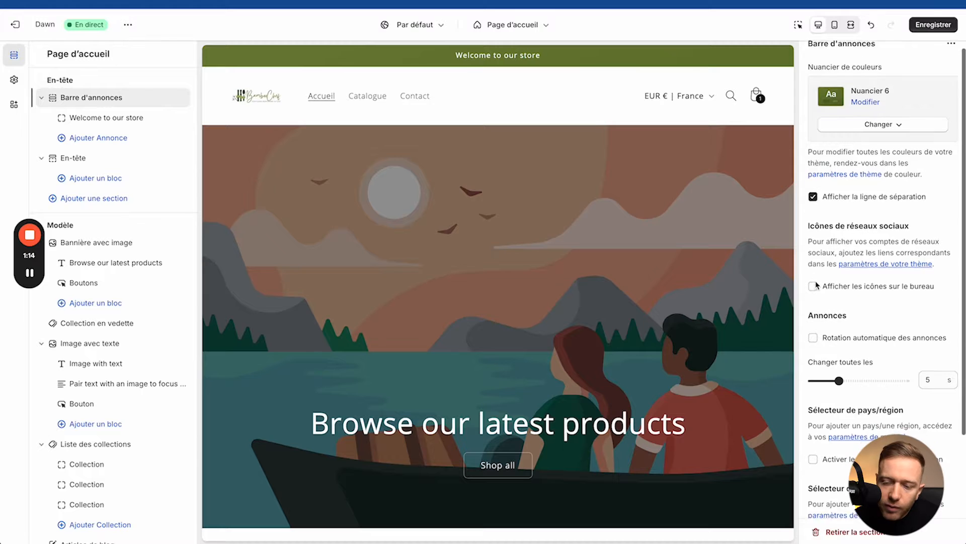
scroll(816, 285, up, 3)
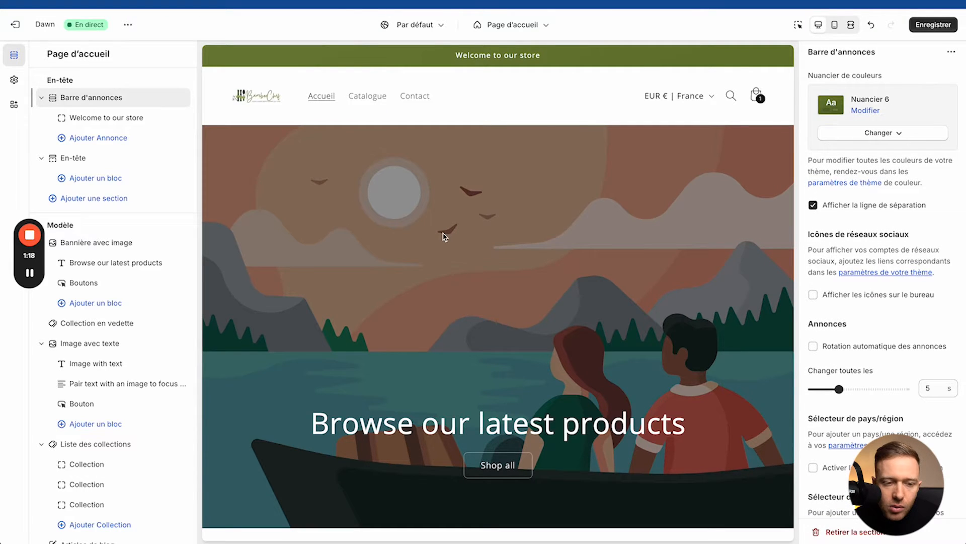
Step: Replace the "Welcome to our store" announcement text with "Livraison gratuite sur tout le site !"
click(85, 117)
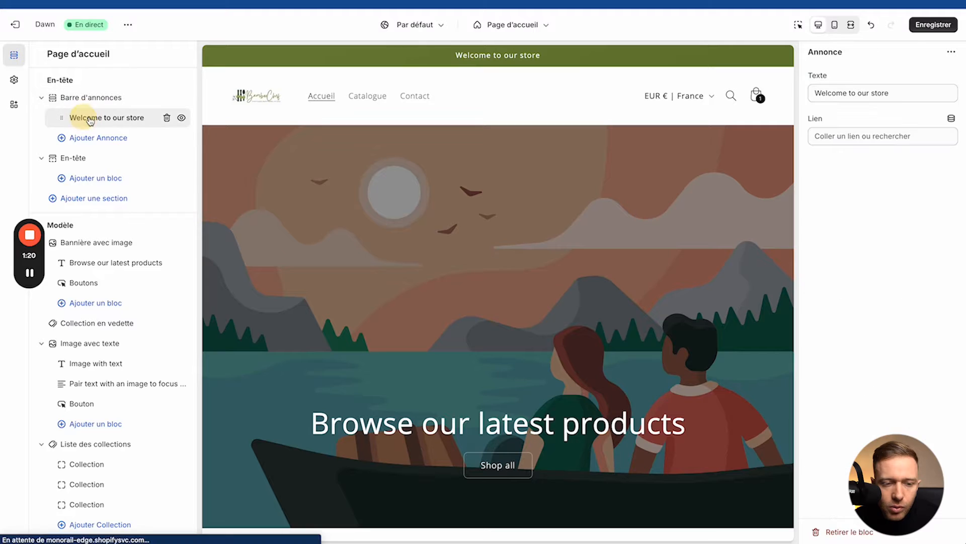
triple_click(859, 93)
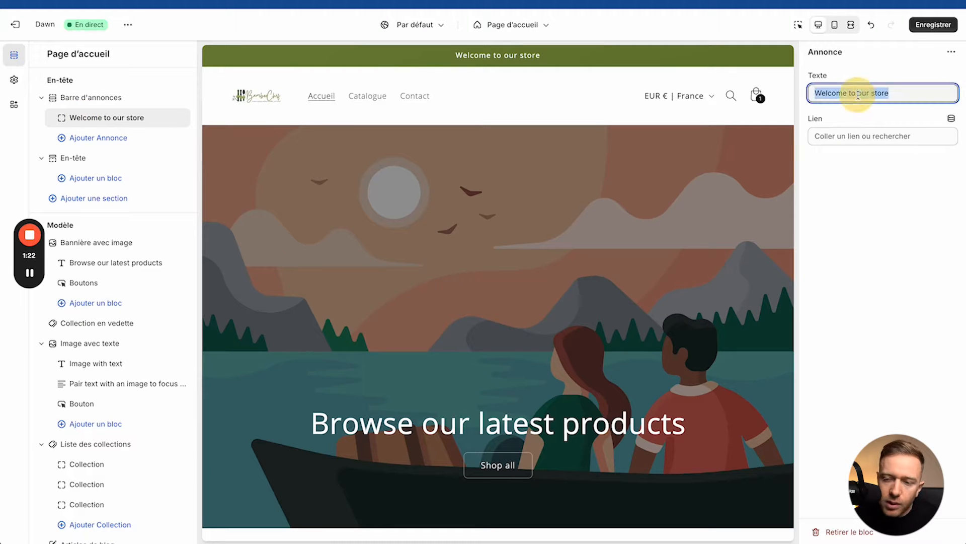
text(Livraison gratuite sur)
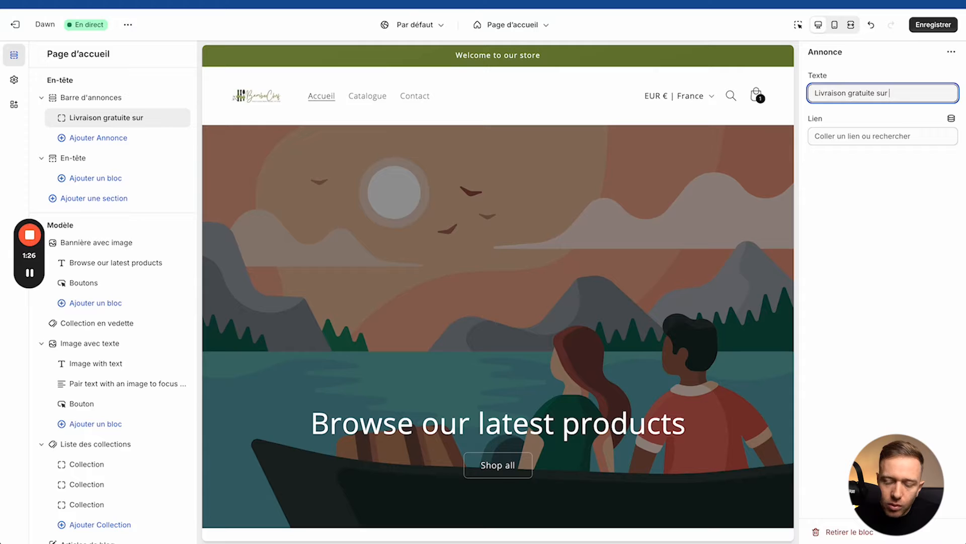
text( tout le site !)
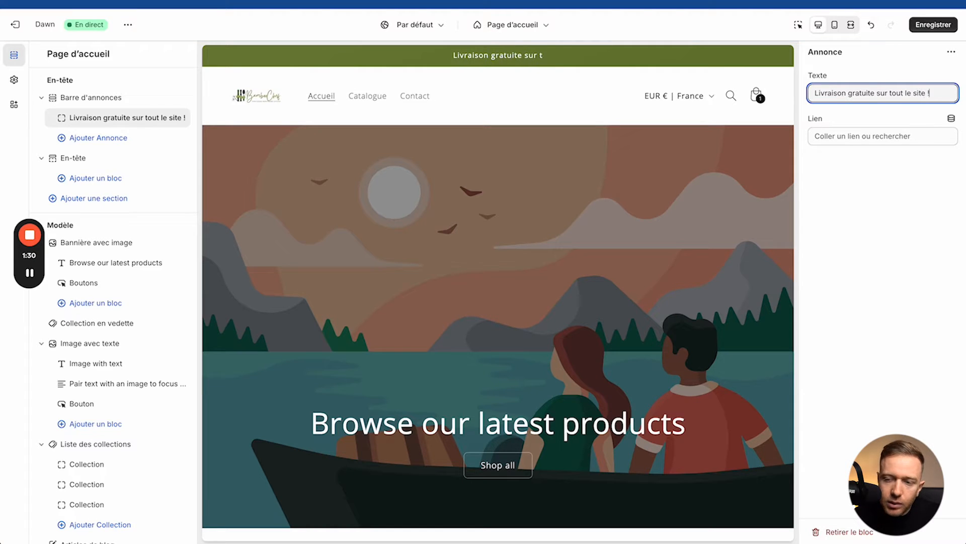
Step: Rewrite the announcement text as "Livraison gratuite à partir de 59 euros !" and check it in the mobile preview before returning to desktop
key(ctrl+a)
text(Liv)
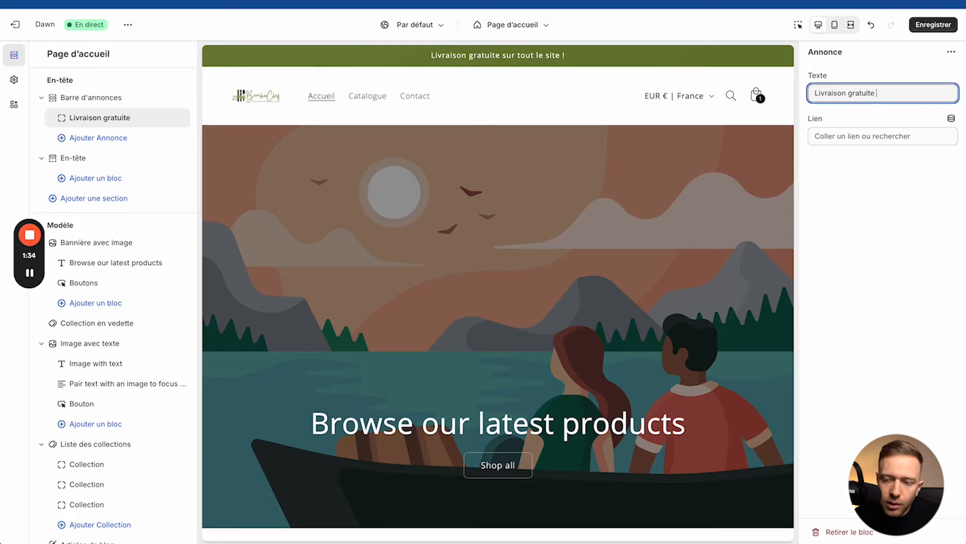
text(59 euros !)
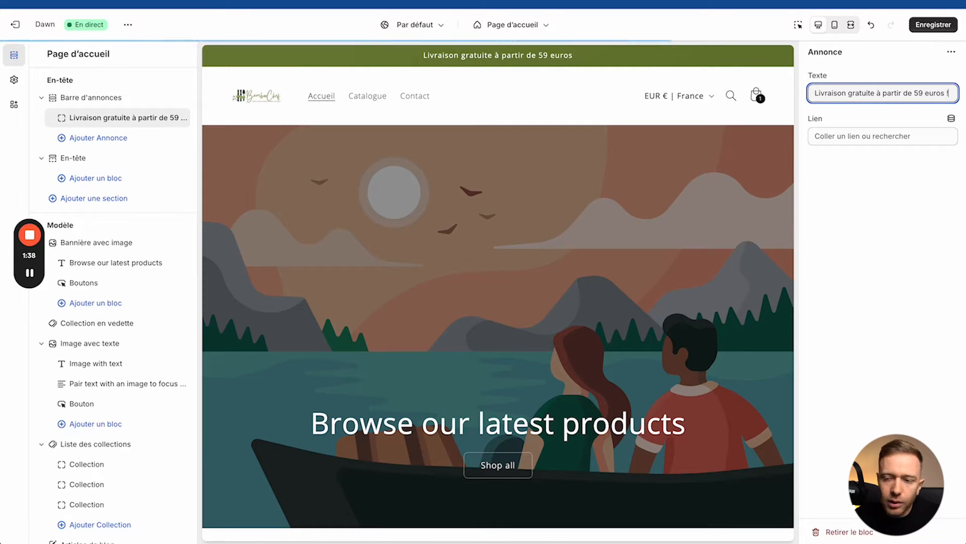
click(835, 25)
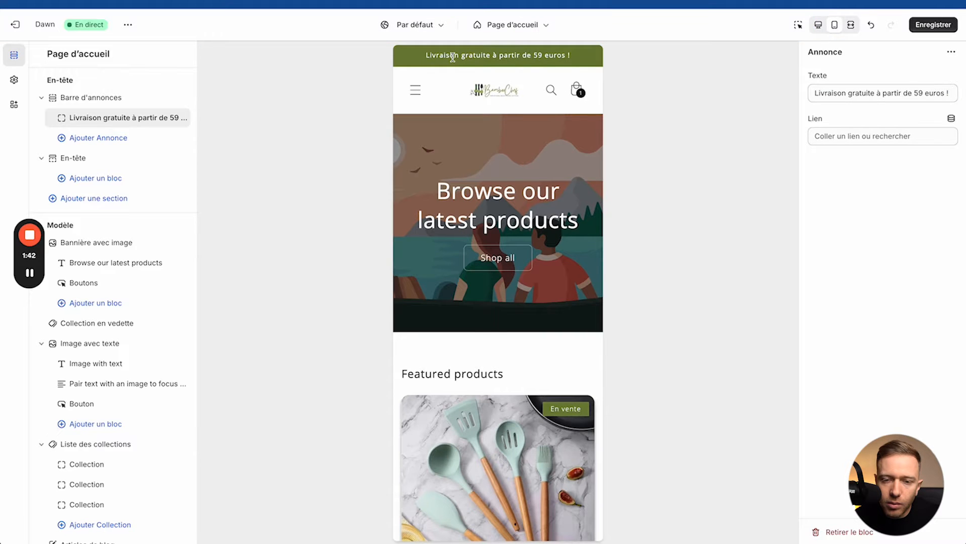
click(819, 25)
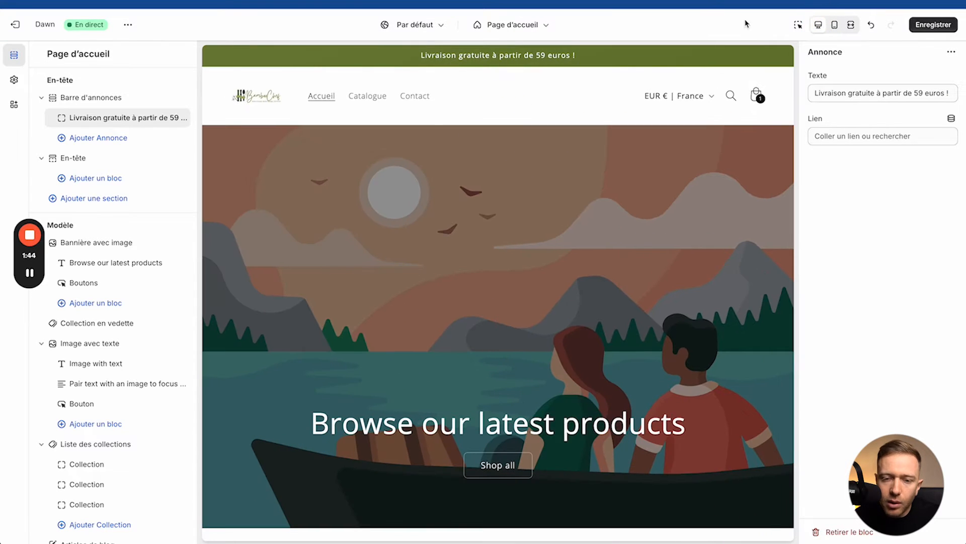
Step: Add two extra announcements to the announcement bar and delete both of them
click(100, 138)
click(108, 158)
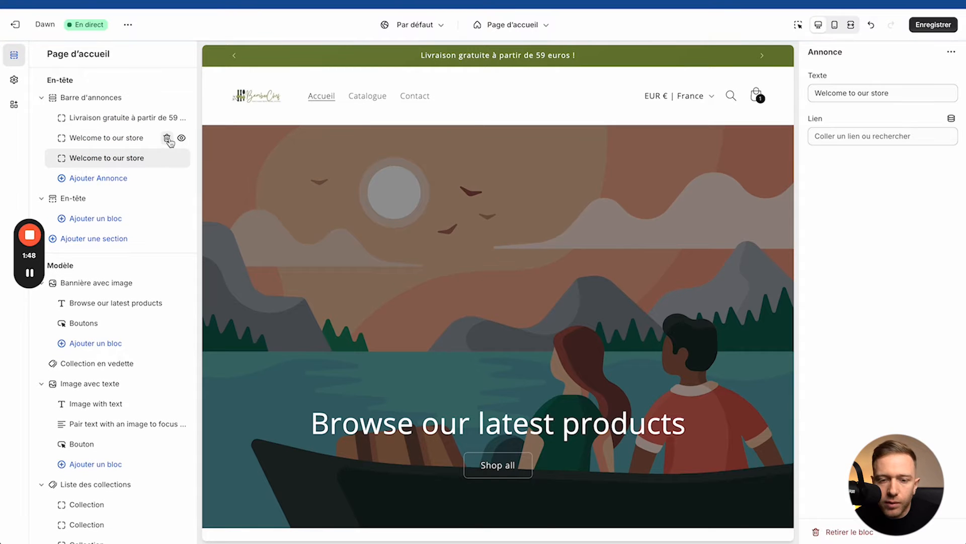
click(166, 137)
click(166, 137)
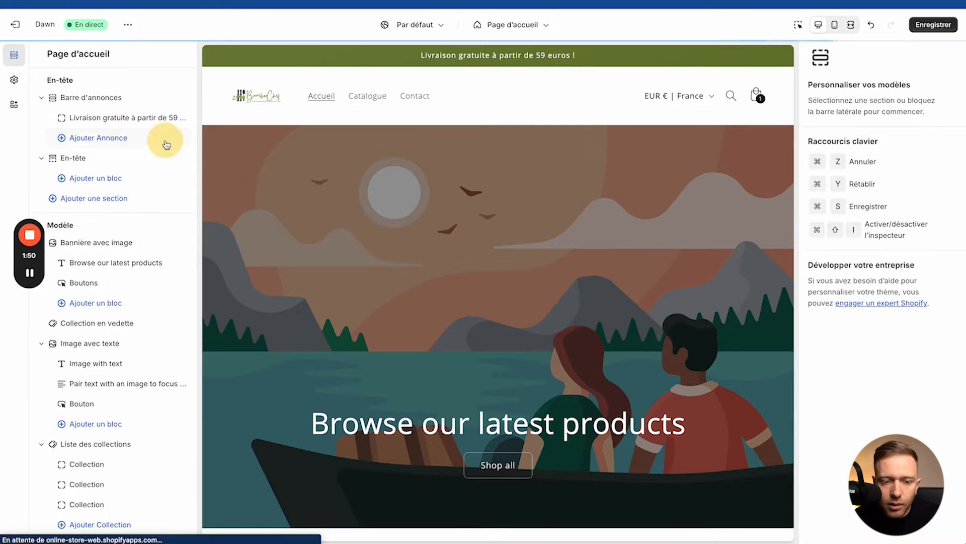
Step: Link the free-delivery announcement to Tous les produits and test the link in the store preview
click(134, 117)
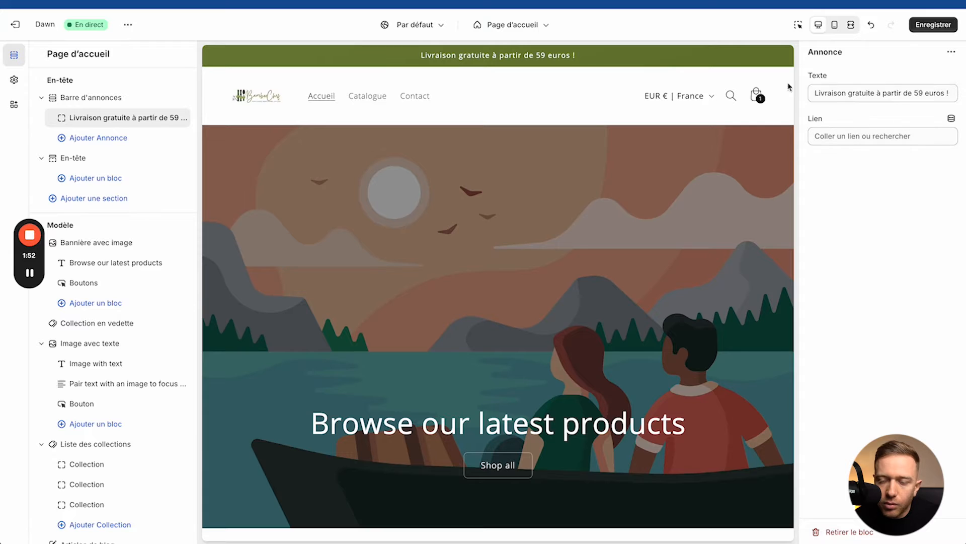
click(824, 137)
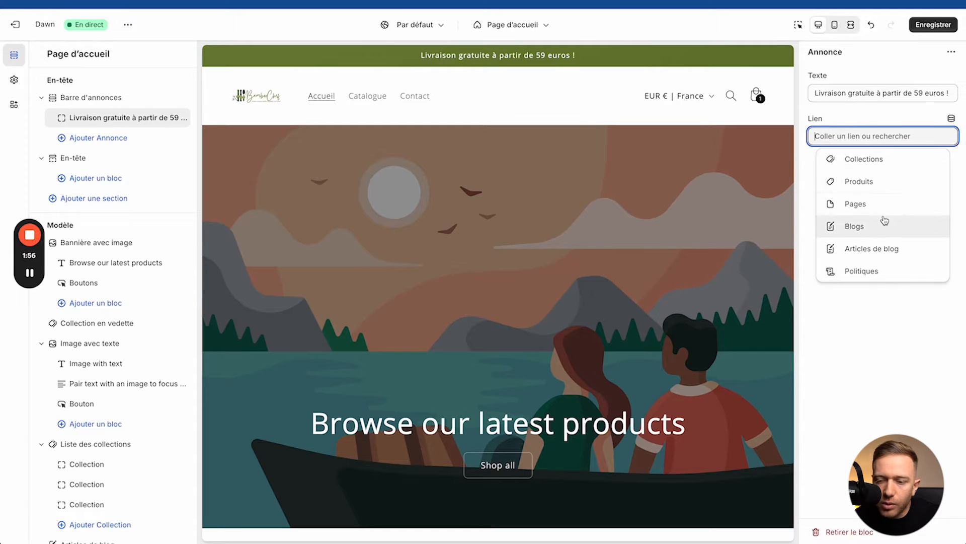
click(855, 190)
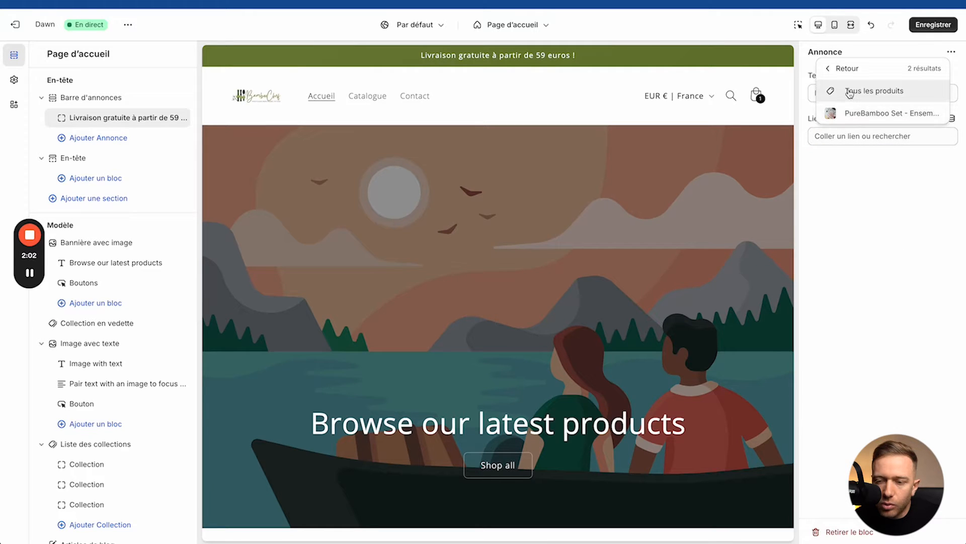
click(850, 93)
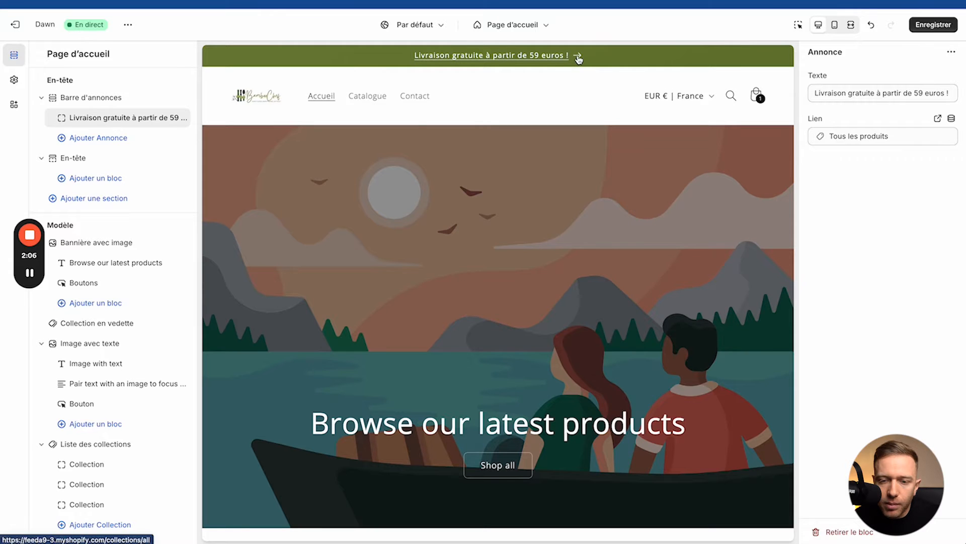
click(513, 57)
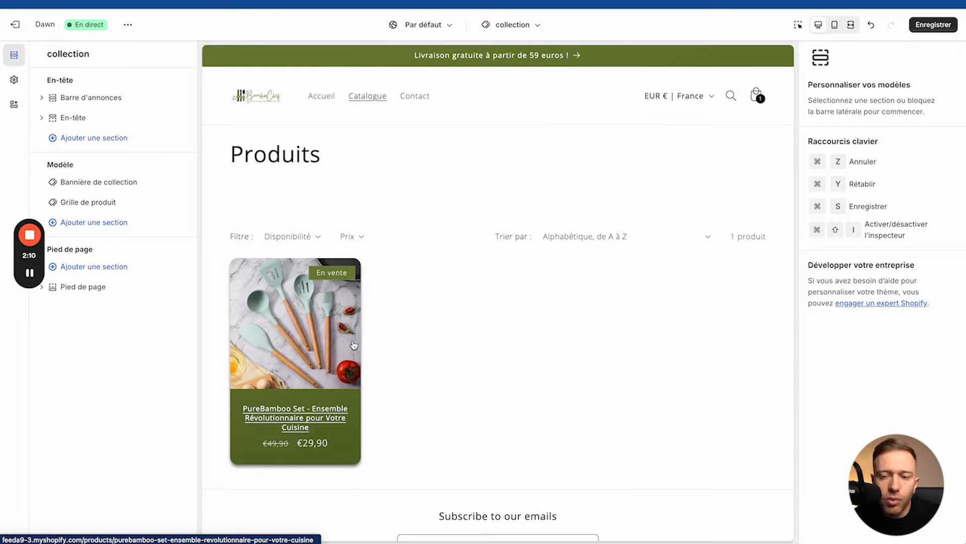
Step: Save the theme changes and switch the editor back to the Page d'accueil template
click(926, 25)
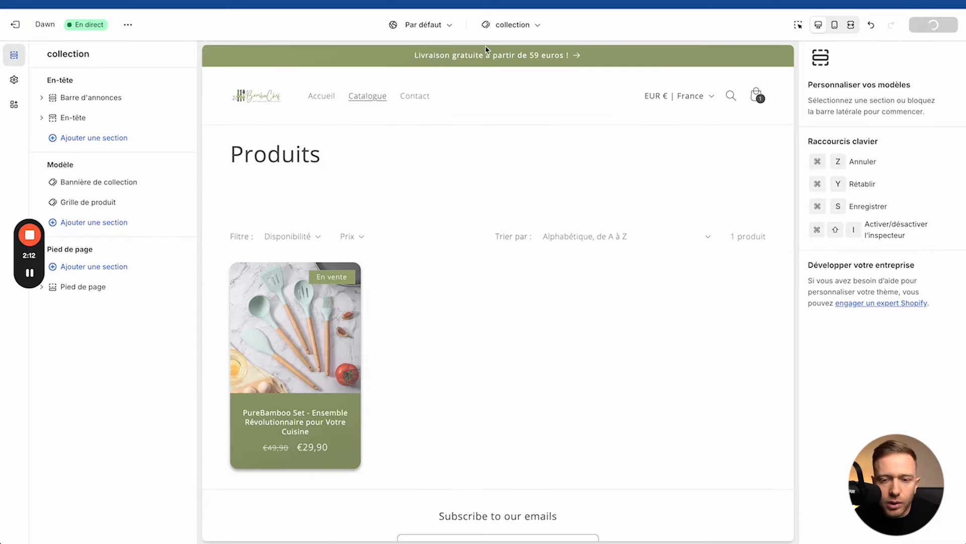
click(511, 26)
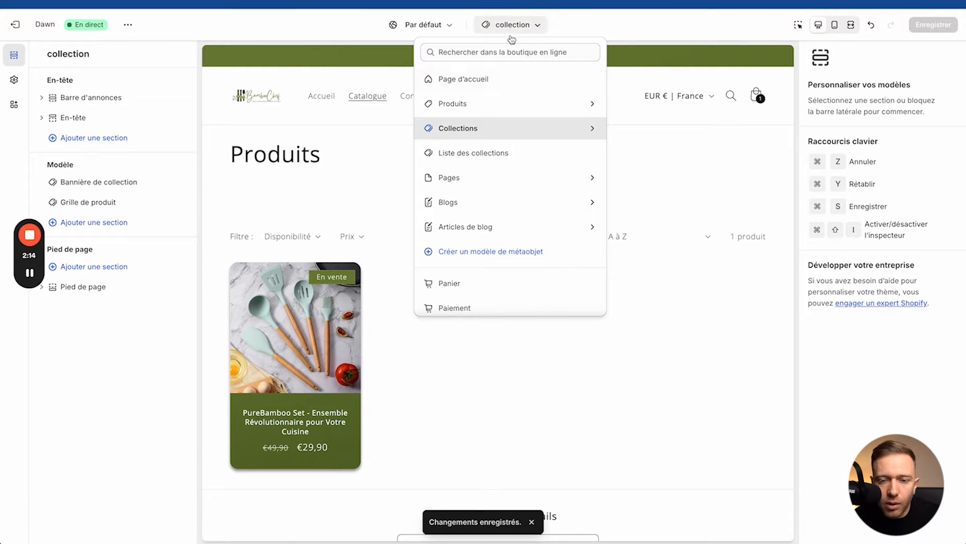
click(463, 80)
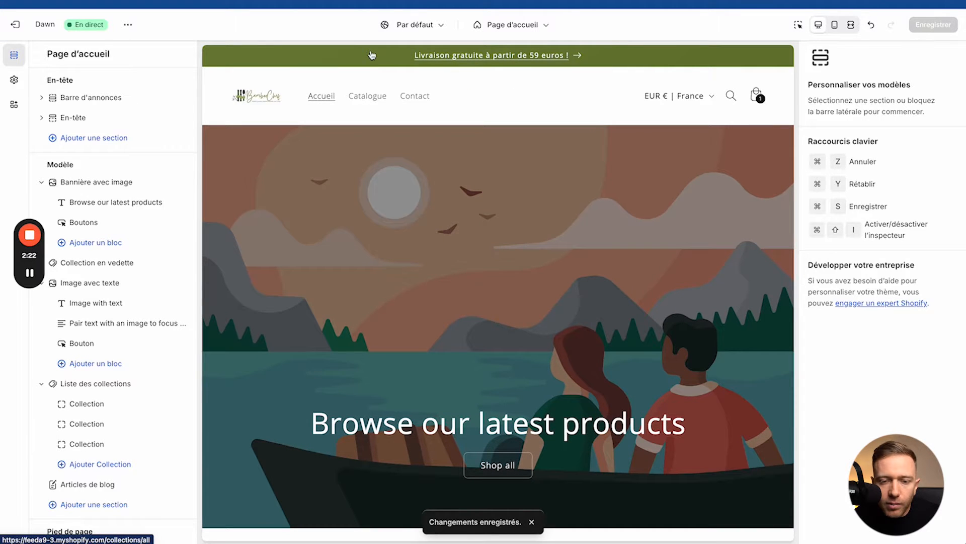
Step: Try the desktop logo positions En haut à gauche and Centré au milieu in the En-tête section
click(74, 115)
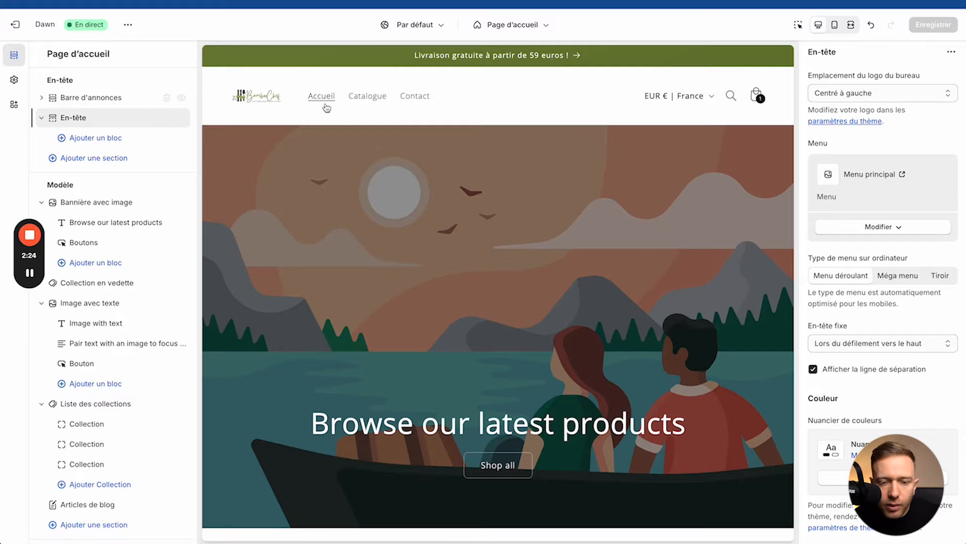
click(844, 94)
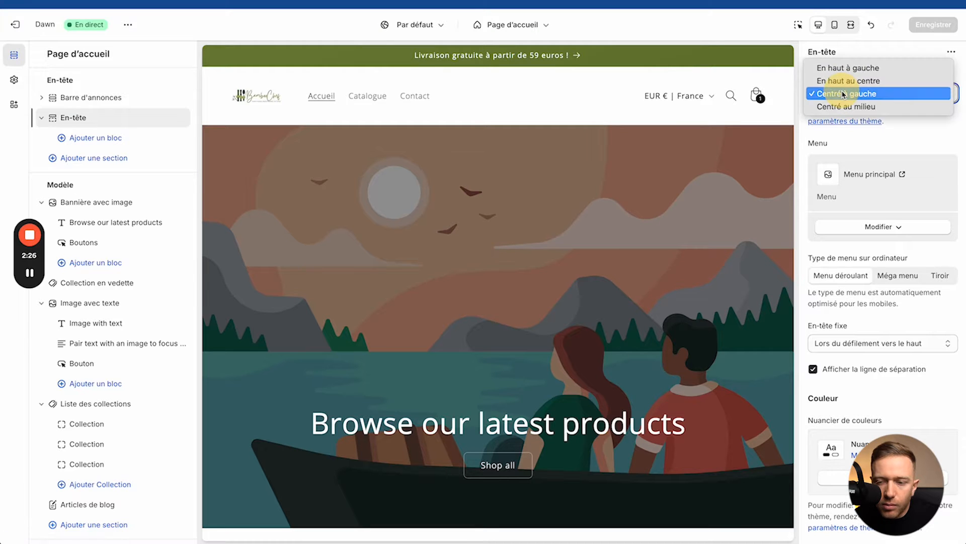
click(845, 72)
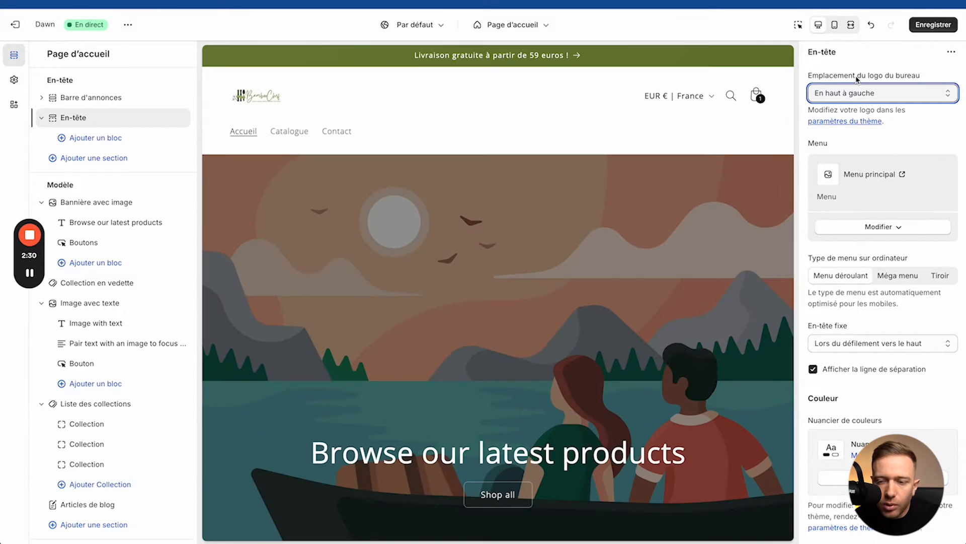
click(863, 95)
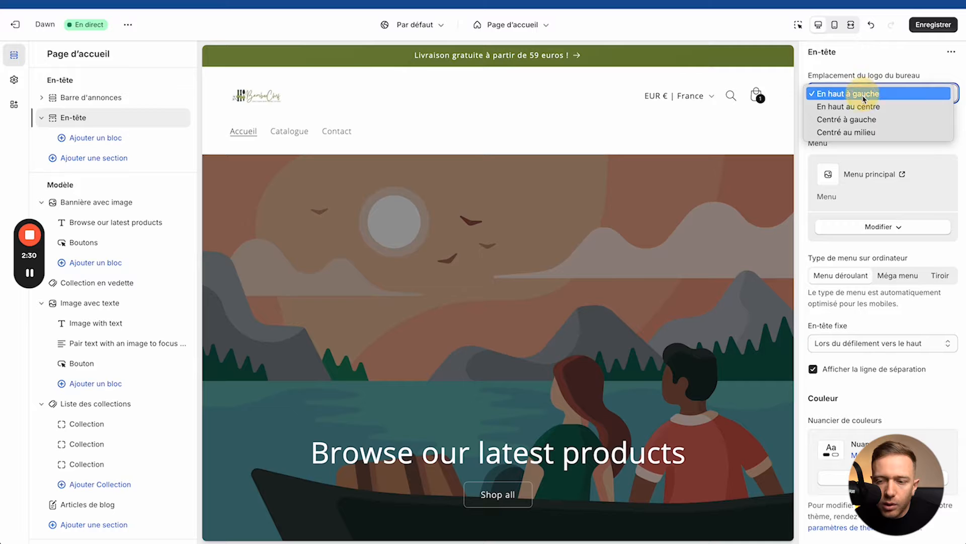
key(Escape)
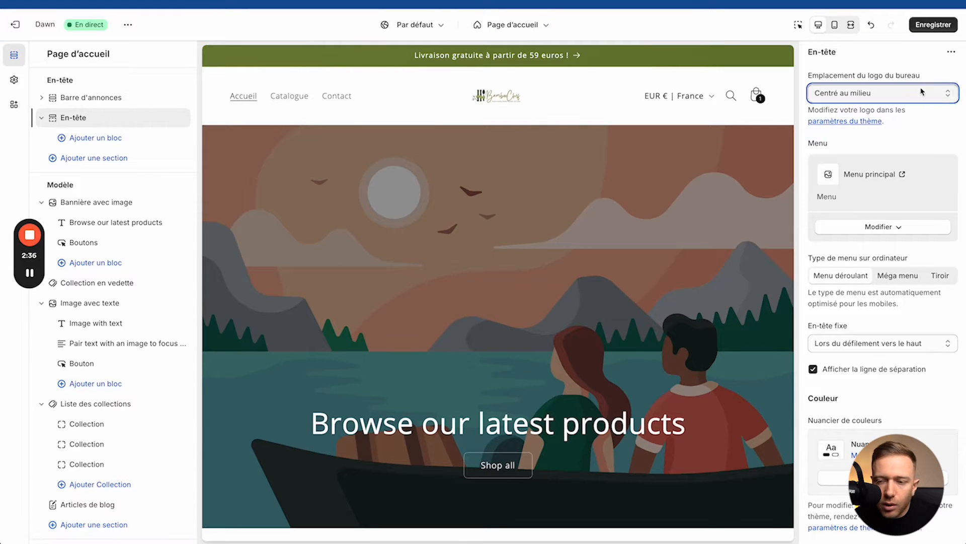
Step: Set the desktop logo position of the En-tête section to Centré à gauche
click(900, 90)
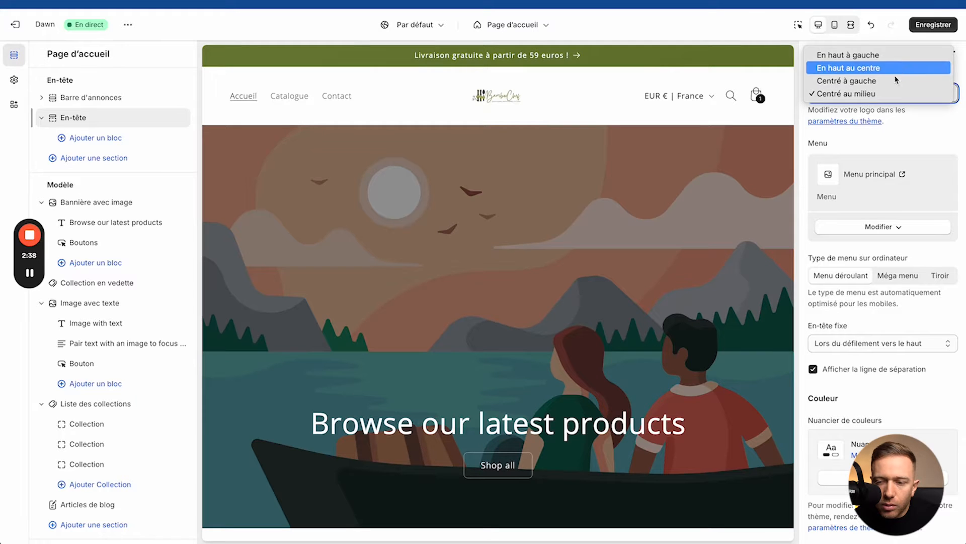
click(893, 80)
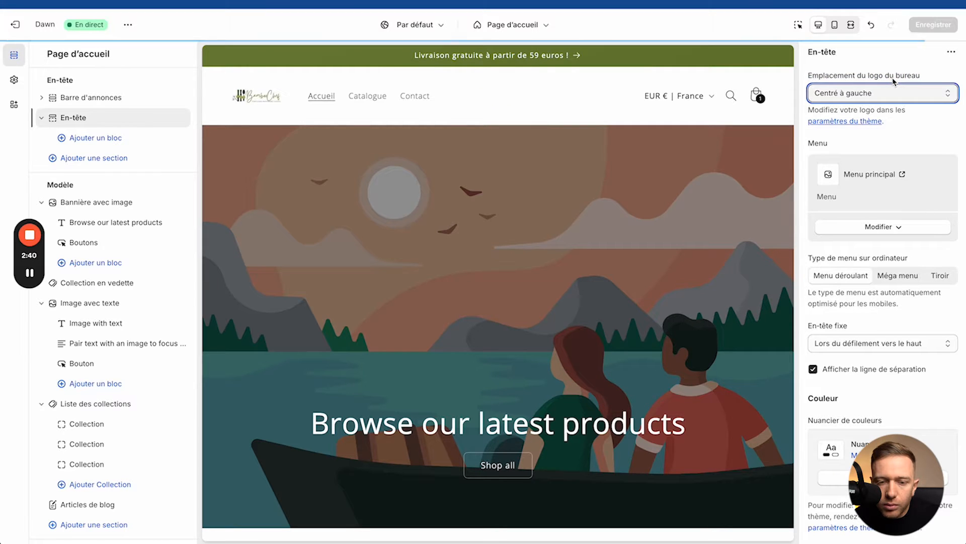
click(891, 93)
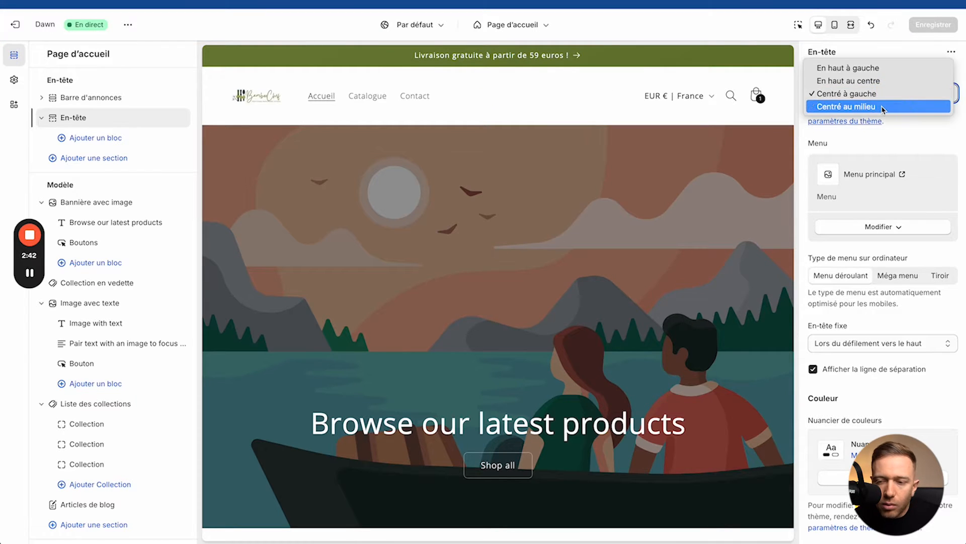
click(882, 106)
click(883, 96)
click(882, 81)
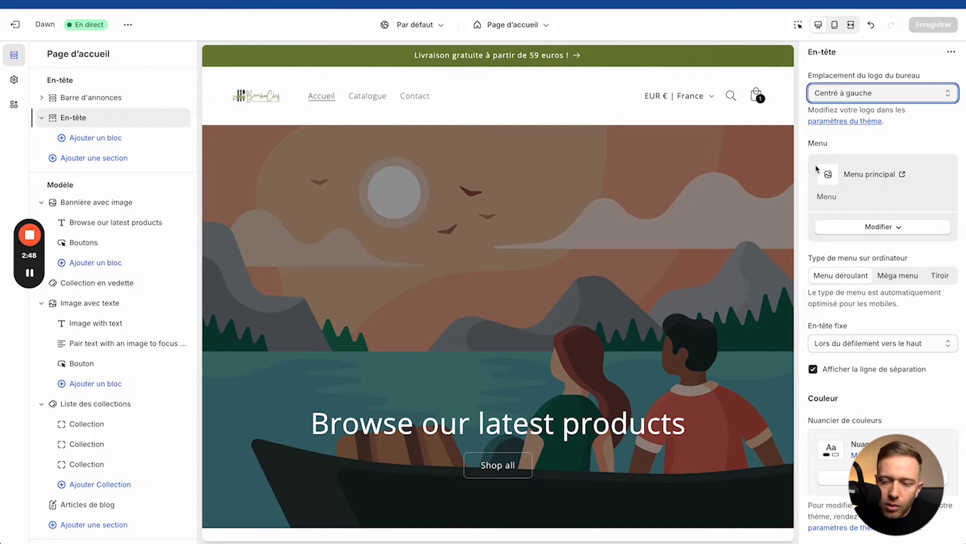
Step: Try the Tiroir desktop menu type for the header and open the drawer menu in the preview
click(852, 227)
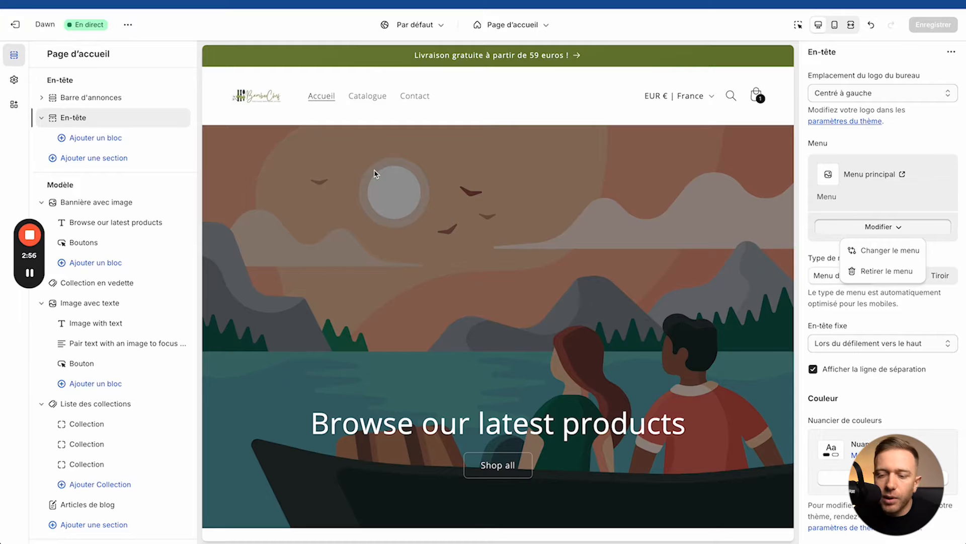
click(502, 209)
scroll(842, 239, down, 1)
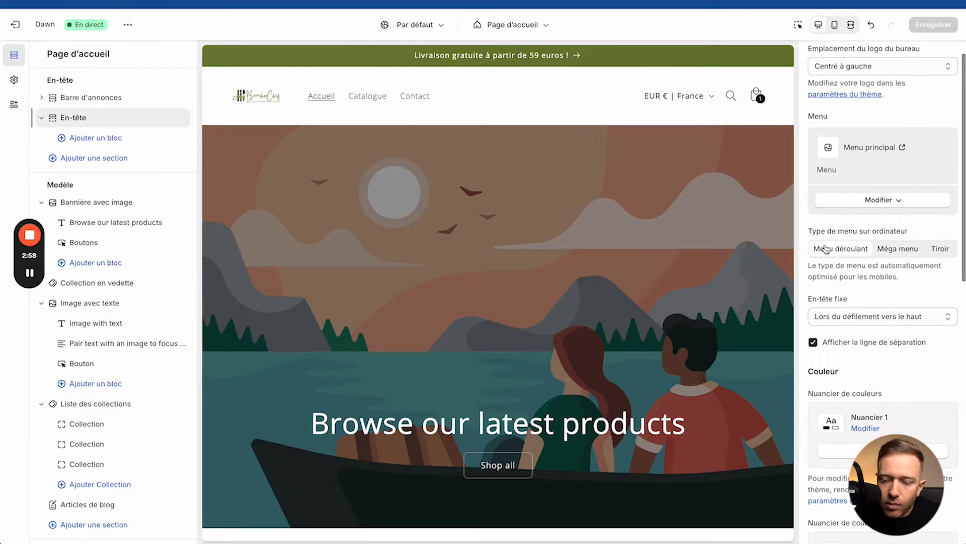
click(944, 256)
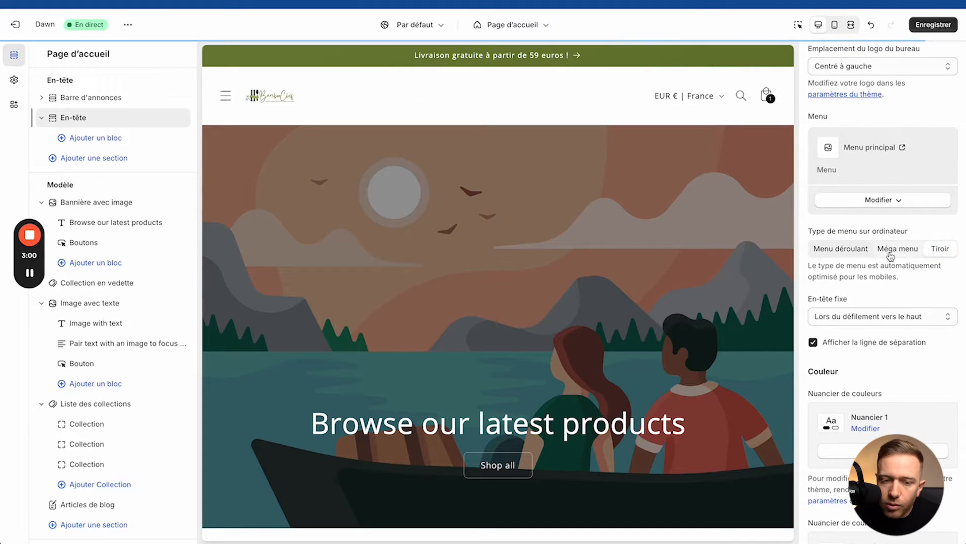
click(226, 96)
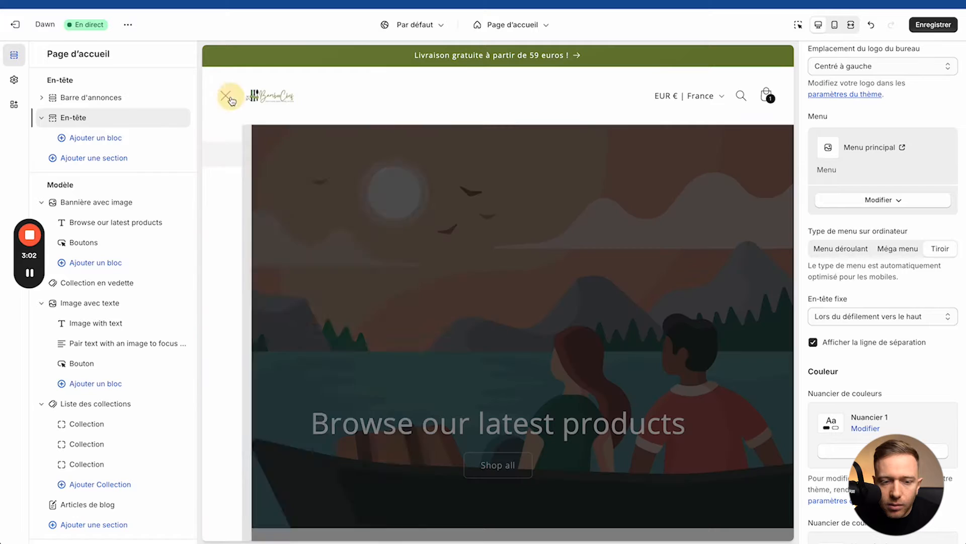
Step: Set the Tiroirs border thickness to 0 px in the theme settings and check the drawer menu in the preview
click(14, 79)
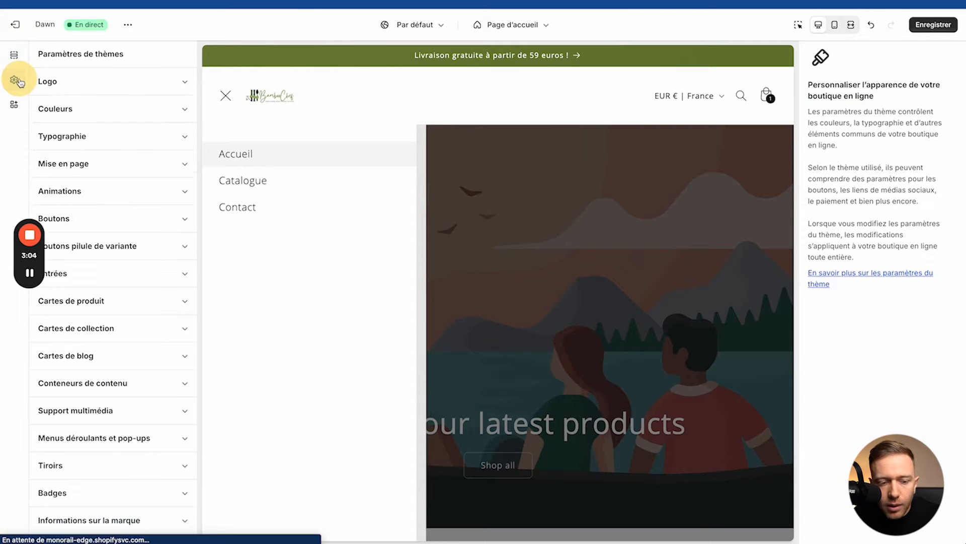
scroll(151, 418, down, 1)
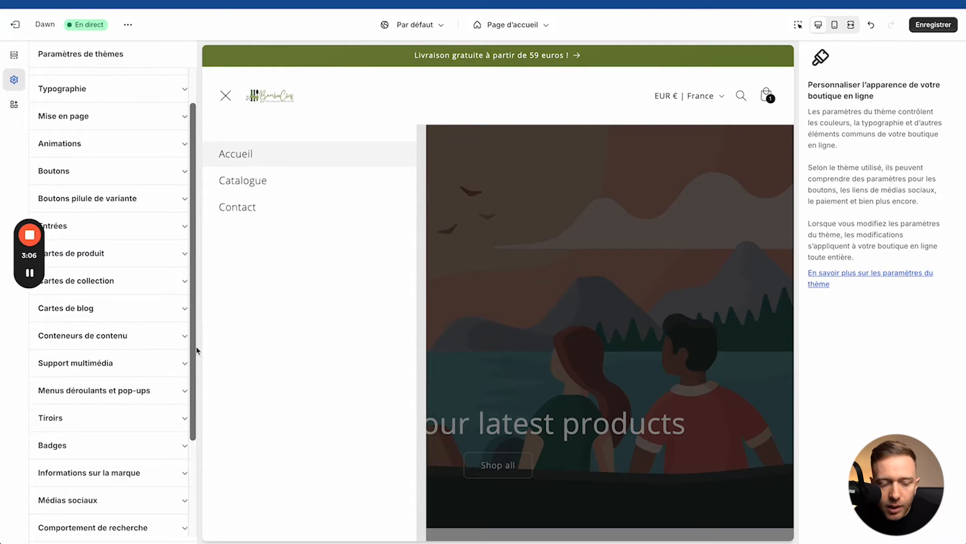
click(103, 422)
scroll(101, 422, down, 4)
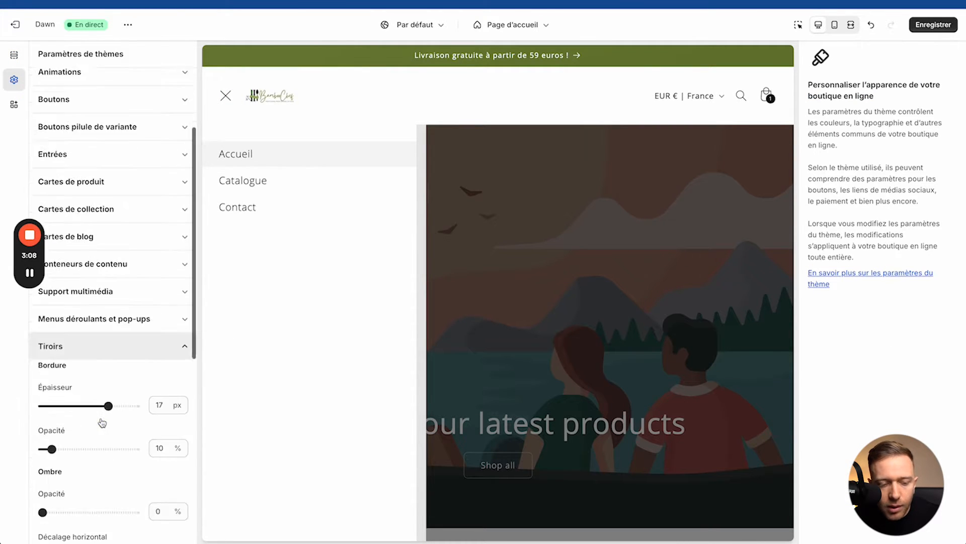
drag(108, 302, 36, 307)
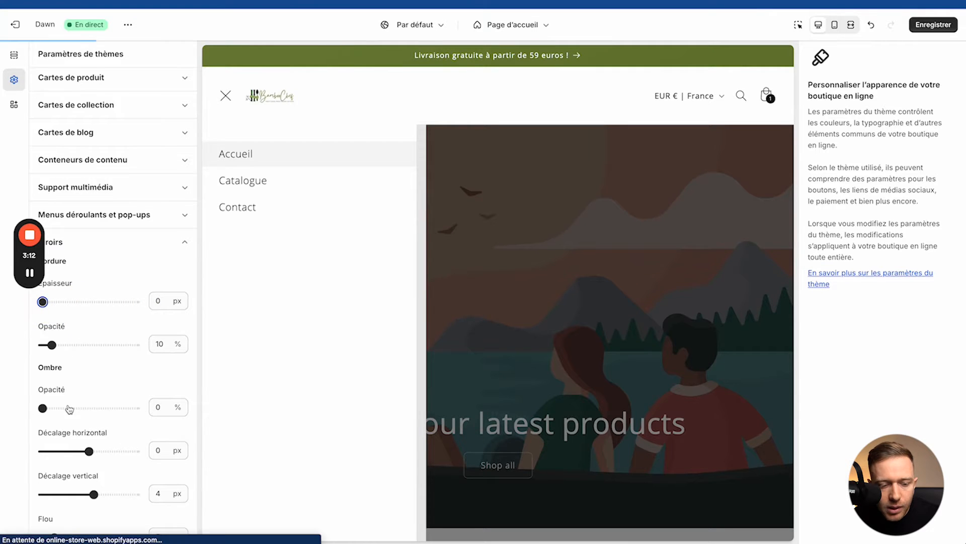
scroll(67, 428, down, 3)
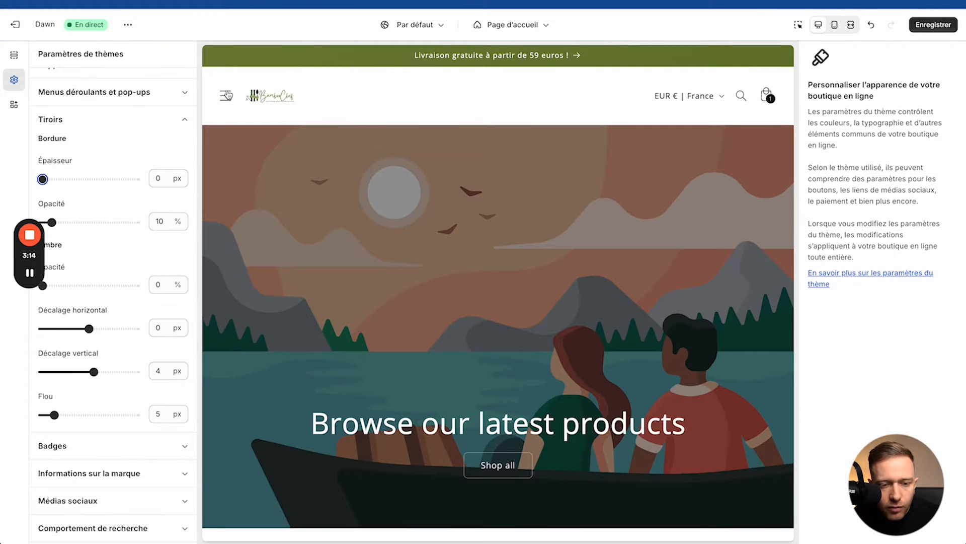
click(228, 96)
Step: Set the Tiroirs shadow's vertical offset and blur to 40 px each and check the drawer menu in the preview
drag(54, 414, 186, 409)
drag(94, 371, 149, 373)
click(228, 96)
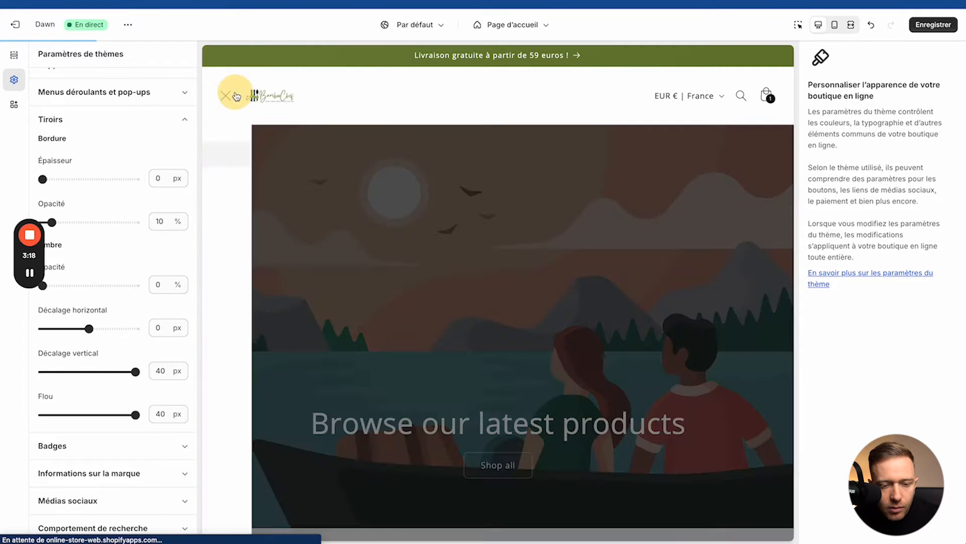
click(228, 95)
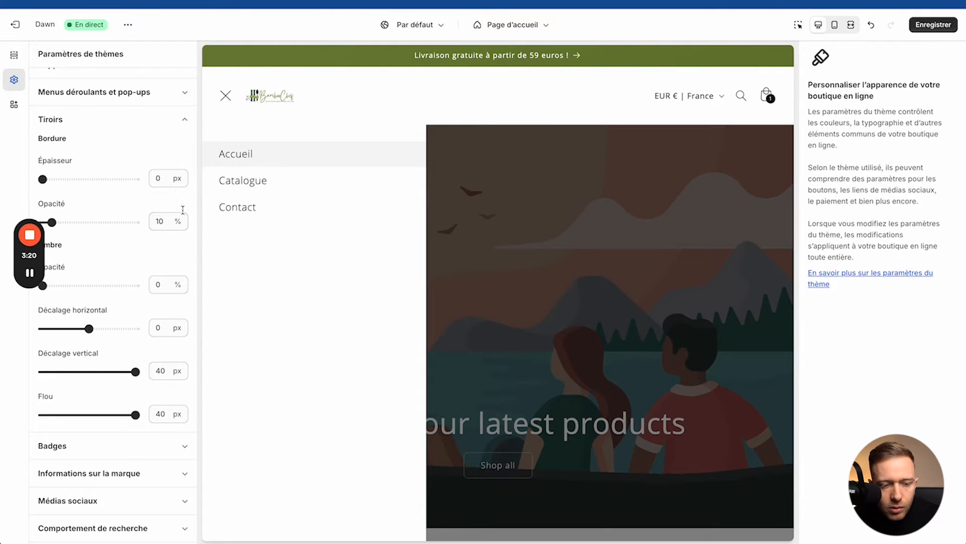
click(221, 101)
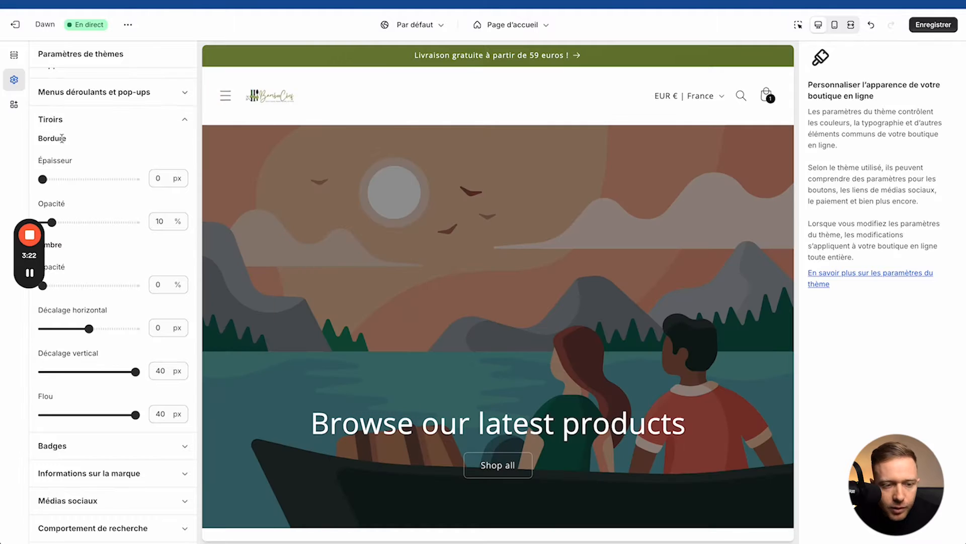
Step: Return to the En-tête section settings and set the desktop menu type to Menu déroulant
click(51, 119)
click(15, 58)
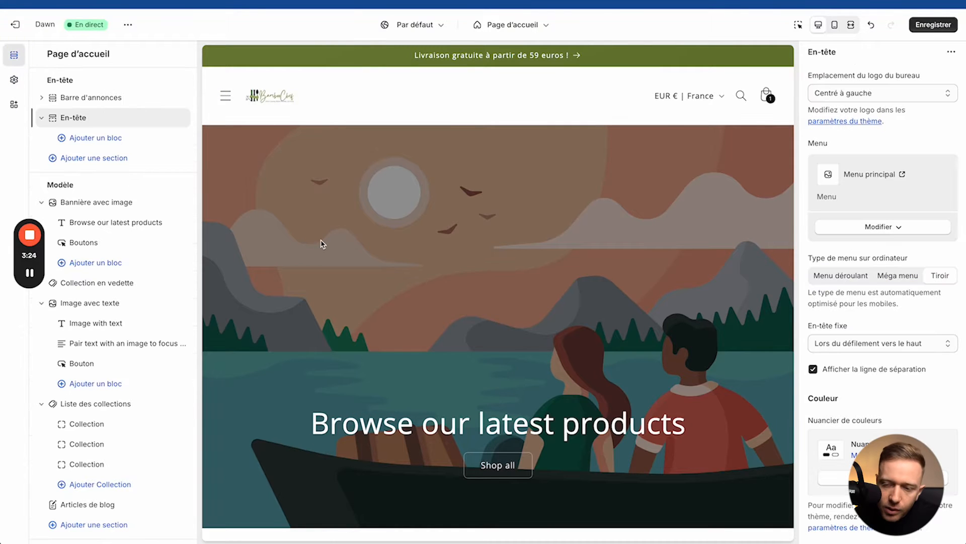
click(836, 278)
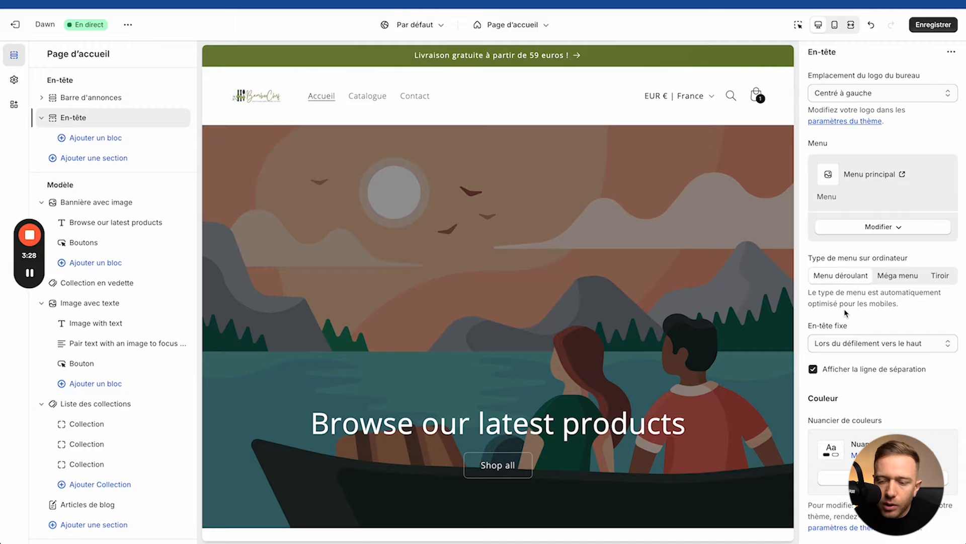
Step: Set the En-tête fixe option to Toujours and check the sticky header along the home page preview
scroll(627, 327, down, 1)
click(866, 343)
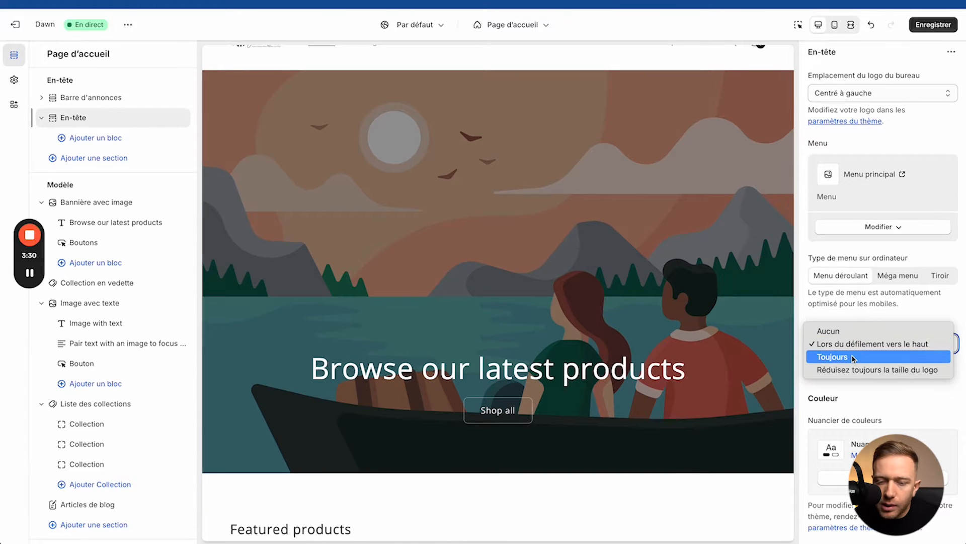
click(853, 358)
scroll(657, 246, down, 5)
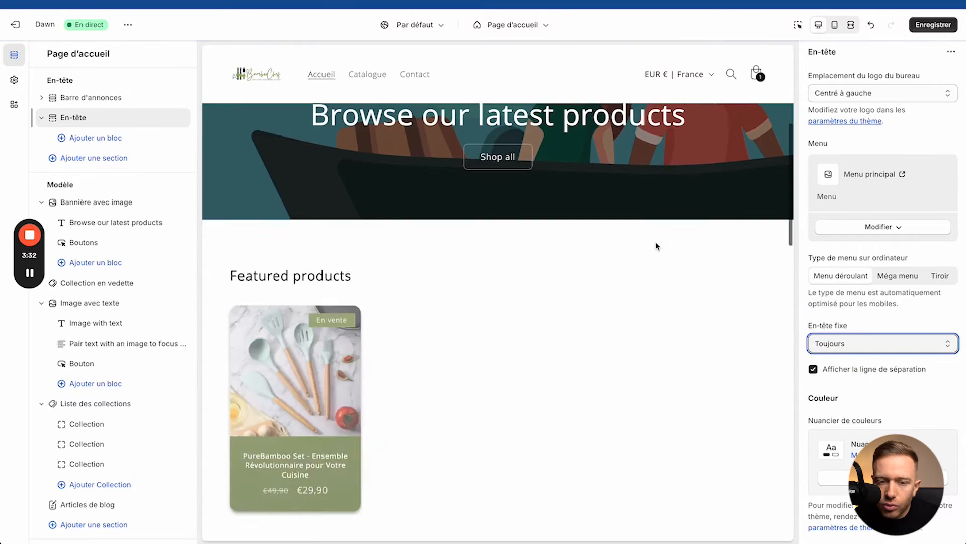
scroll(657, 246, down, 6)
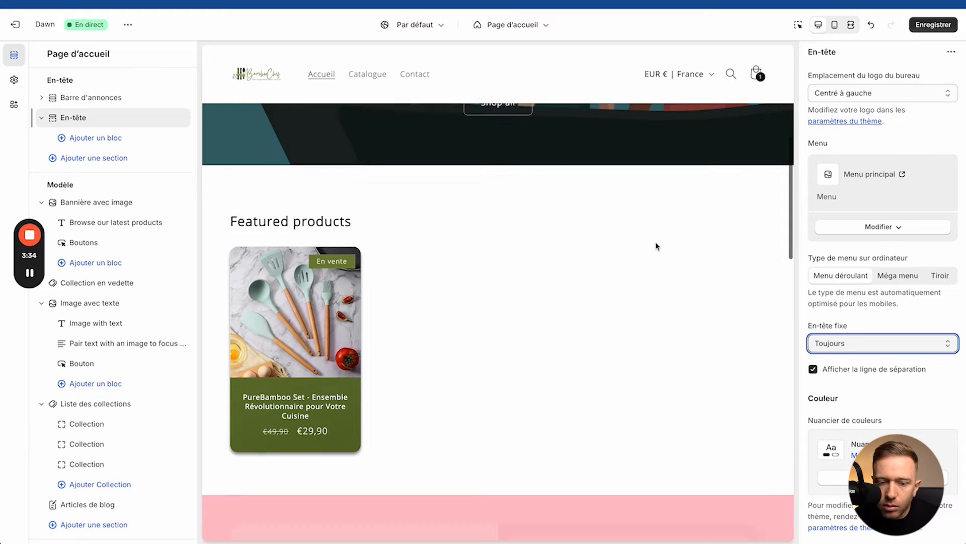
scroll(657, 247, up, 10)
Step: Try hiding the header's separation line and turn it back on
click(814, 370)
click(813, 370)
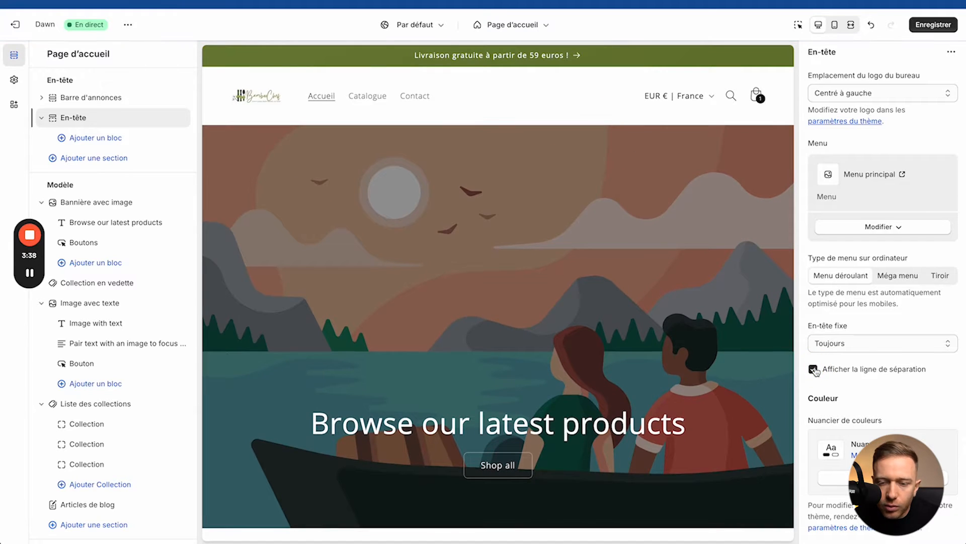
scroll(873, 408, down, 2)
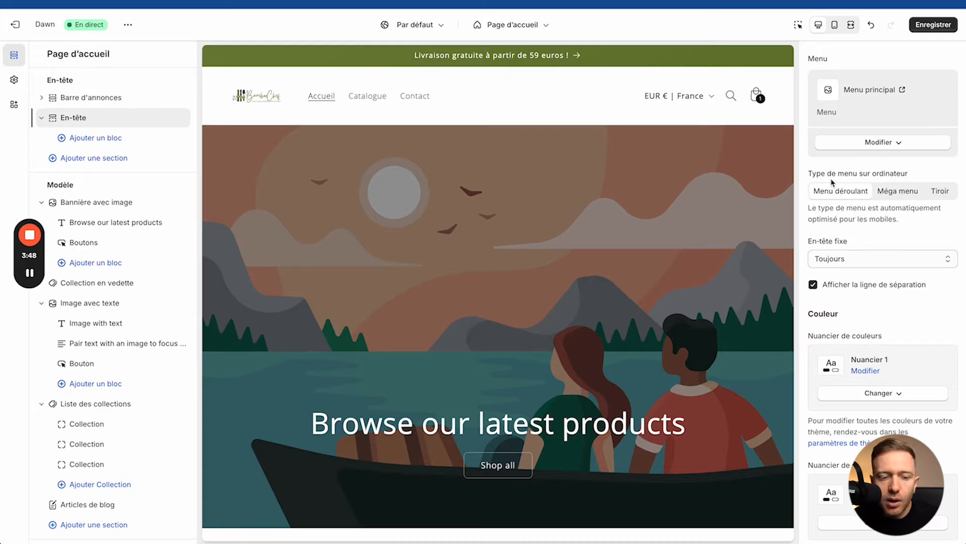
Step: Review the free-delivery announcement's settings and the blocks available for the En-tête section, and collapse both sections
click(42, 97)
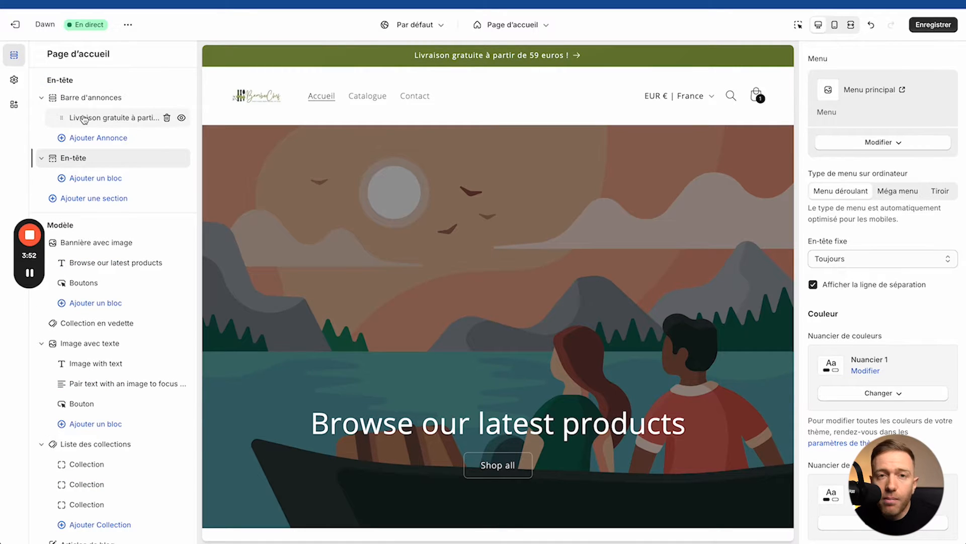
click(85, 119)
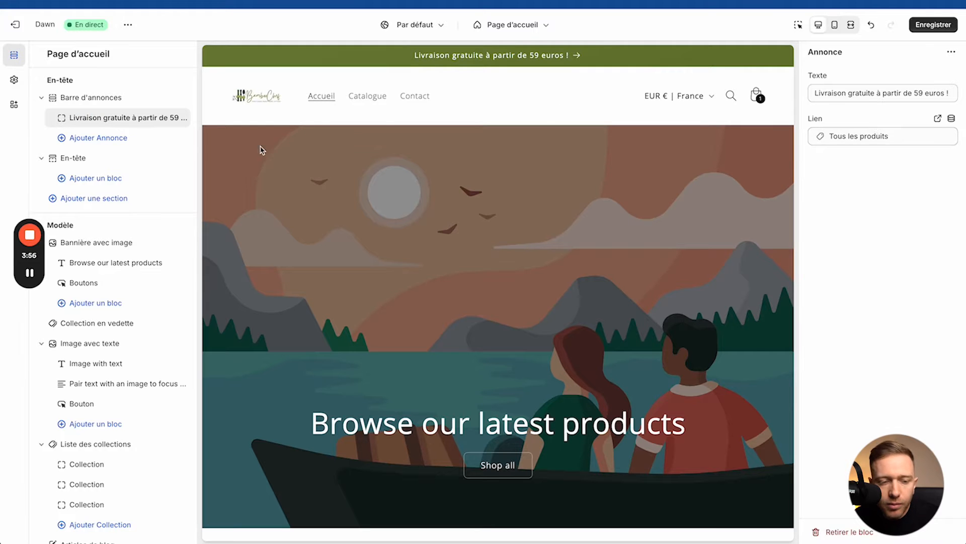
click(98, 158)
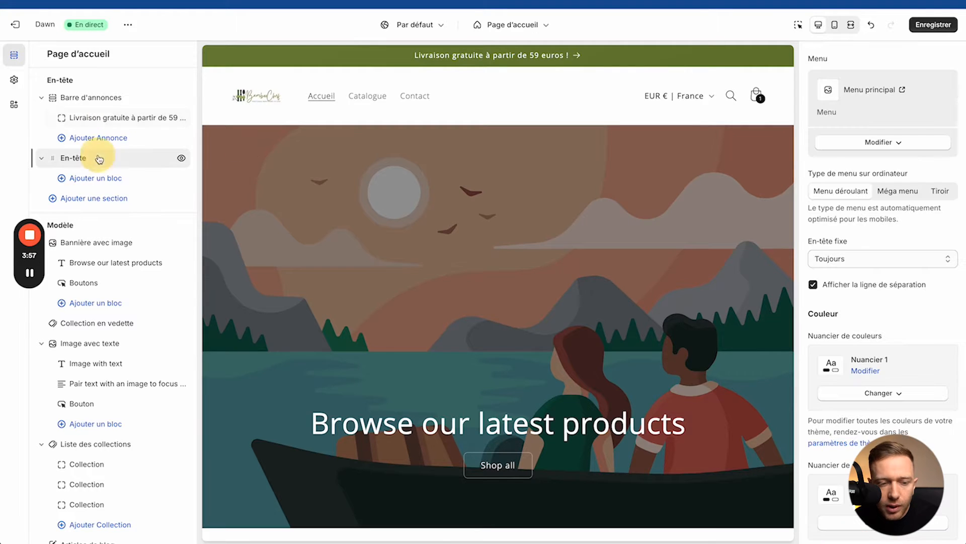
click(107, 179)
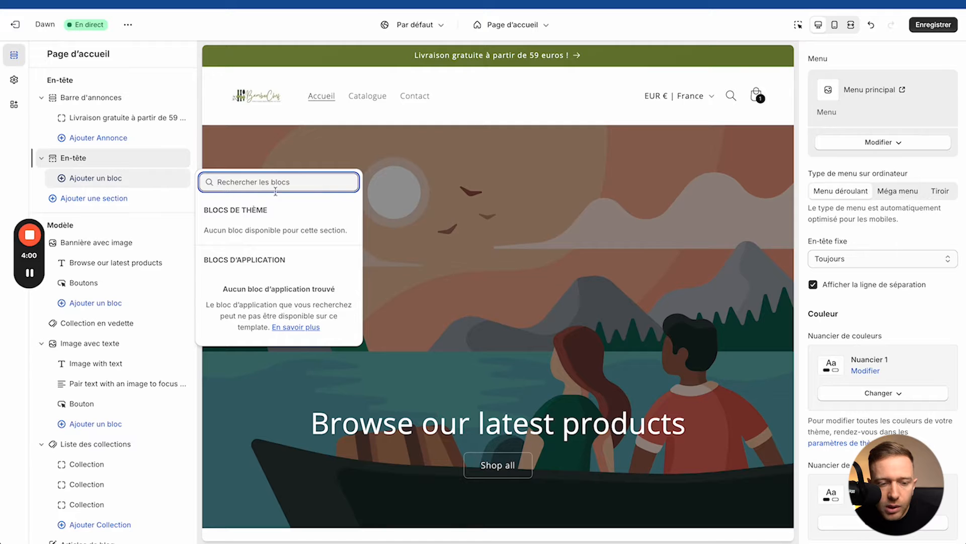
click(86, 160)
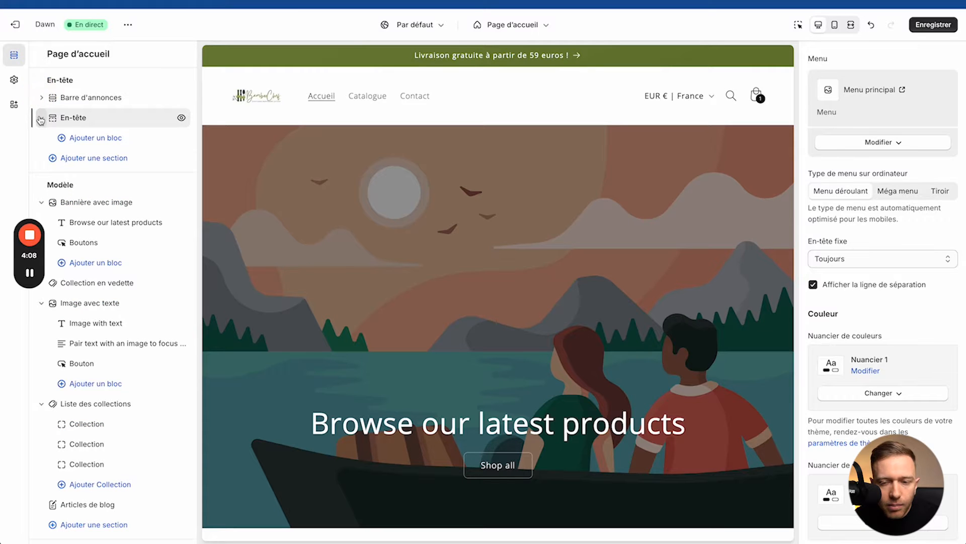
click(41, 118)
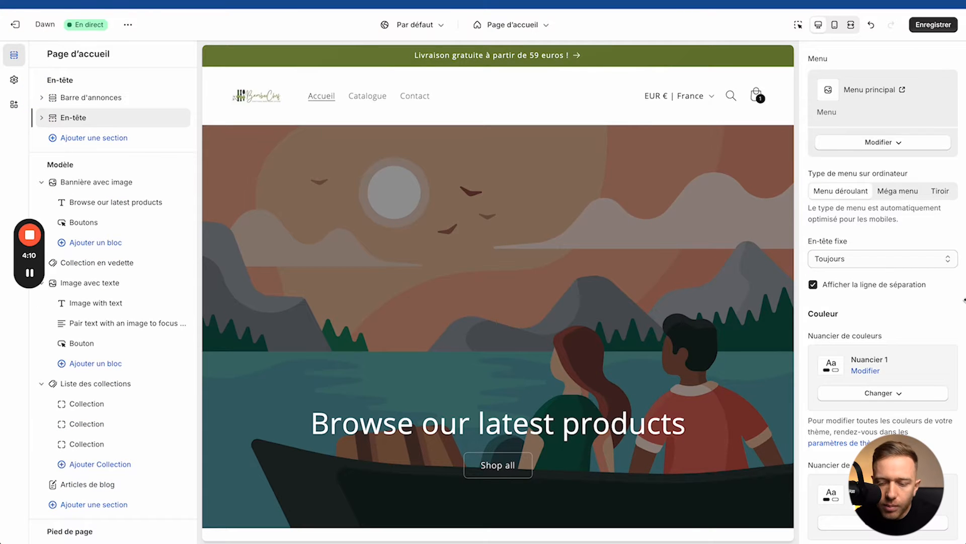
Step: Switch the preview to mobile view and set the header's Espacement bottom margin to 0 px
scroll(910, 339, down, 8)
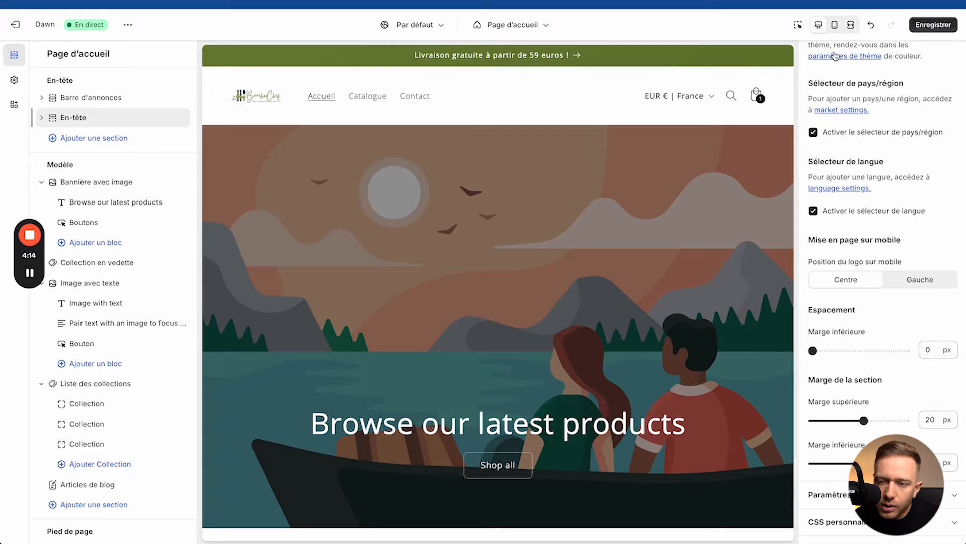
click(834, 24)
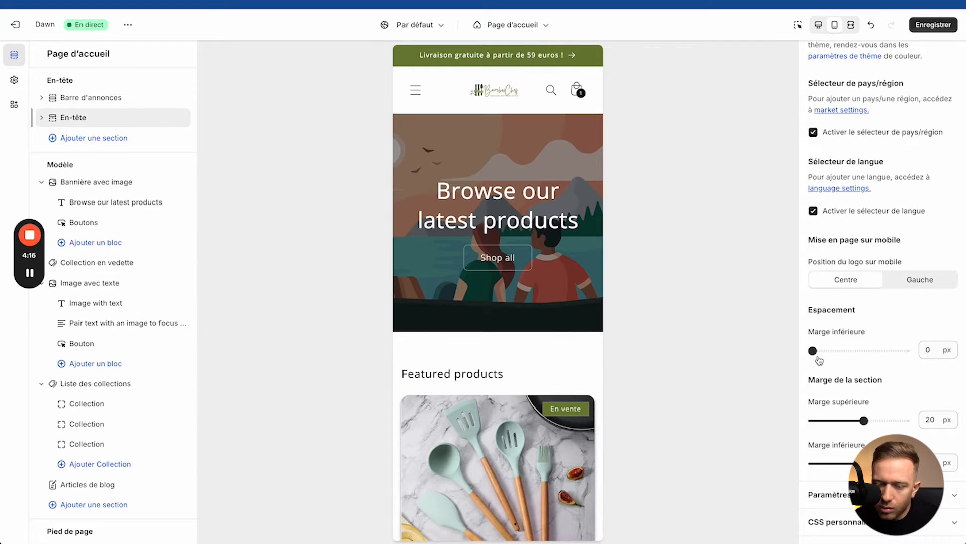
drag(814, 350, 753, 350)
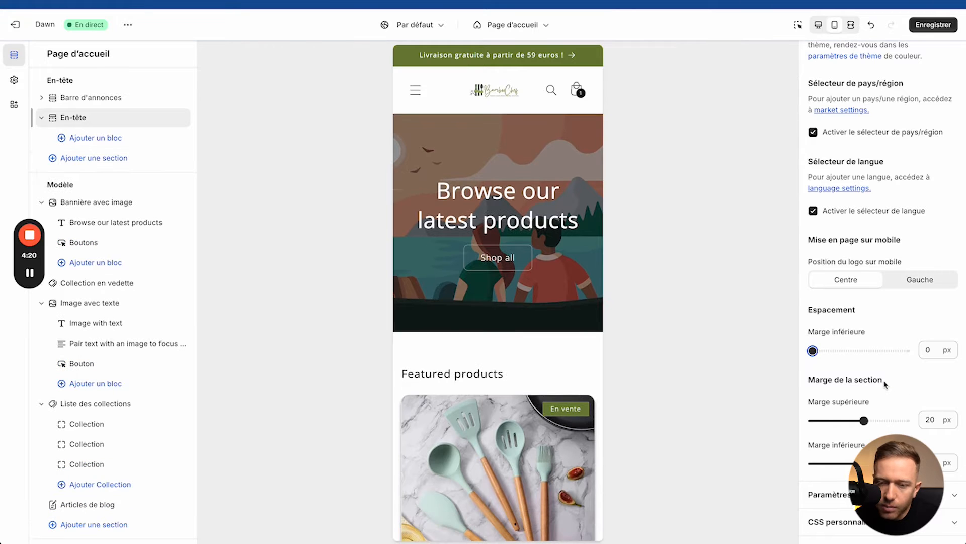
Step: Set the header's Marge de la section top margin to 8 px and reduce its bottom margin
drag(865, 420, 855, 420)
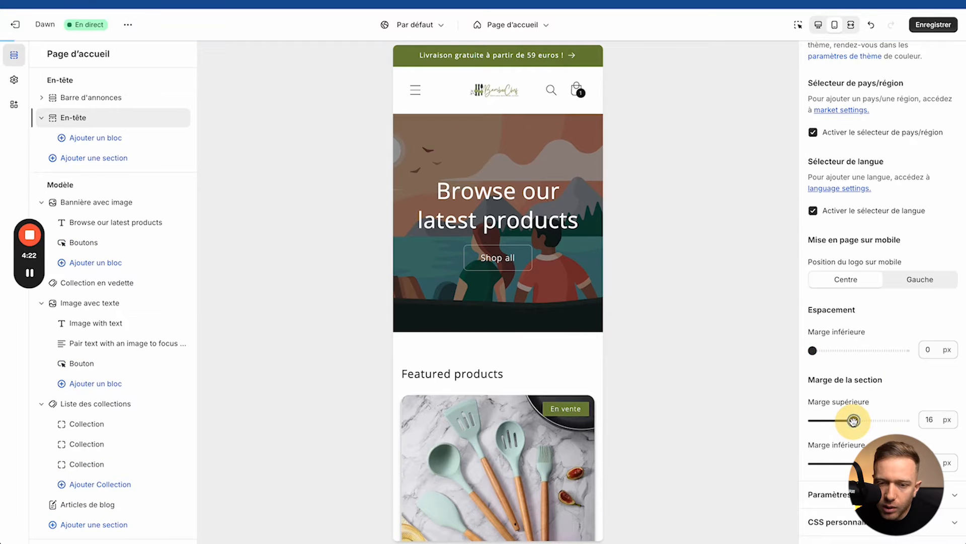
drag(842, 463, 833, 463)
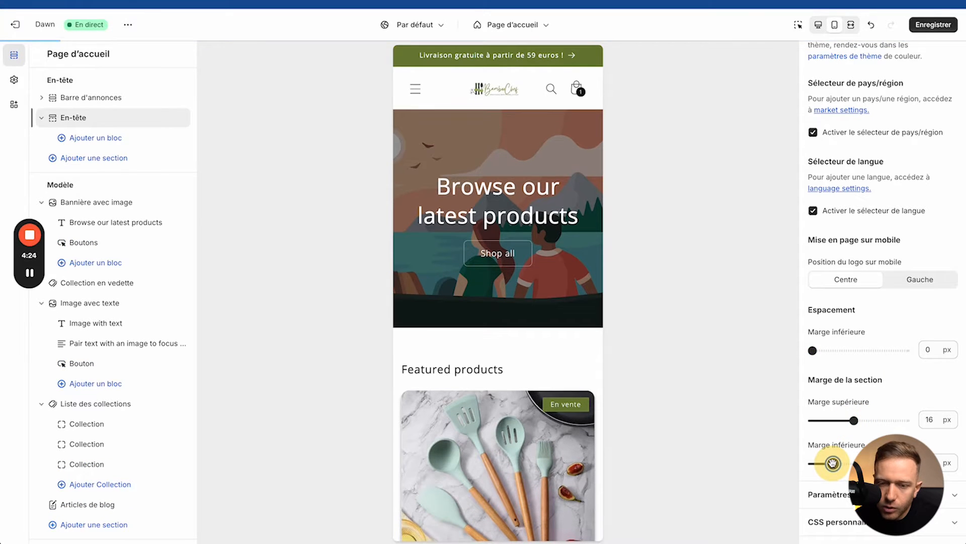
drag(854, 420, 835, 421)
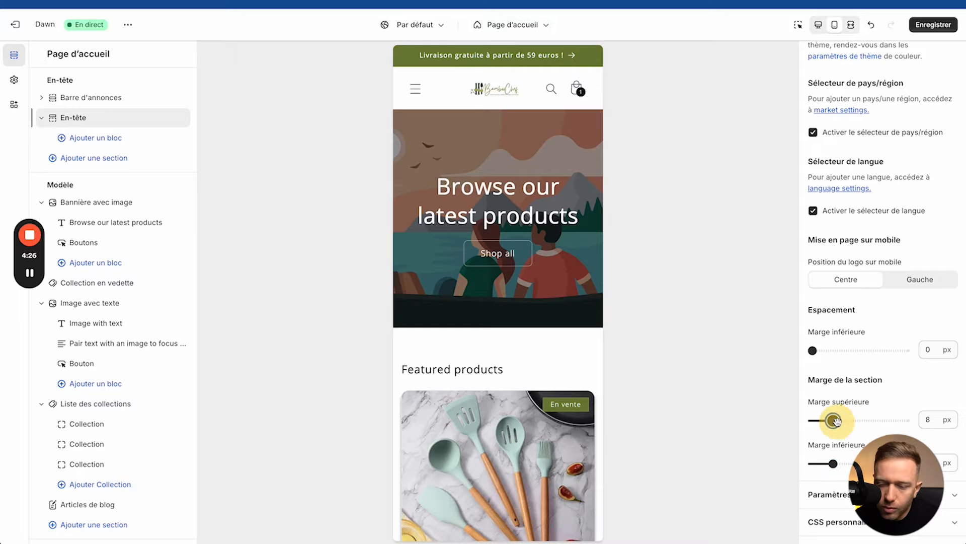
Step: Check the drawer menu in the mobile preview, try the mobile logo position Gauche and return it to Centre
click(415, 89)
click(416, 86)
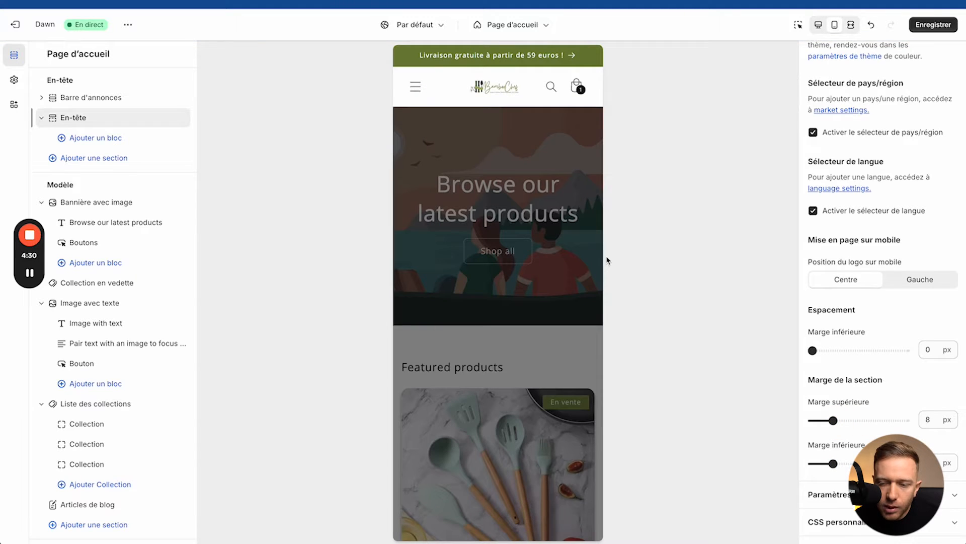
click(907, 284)
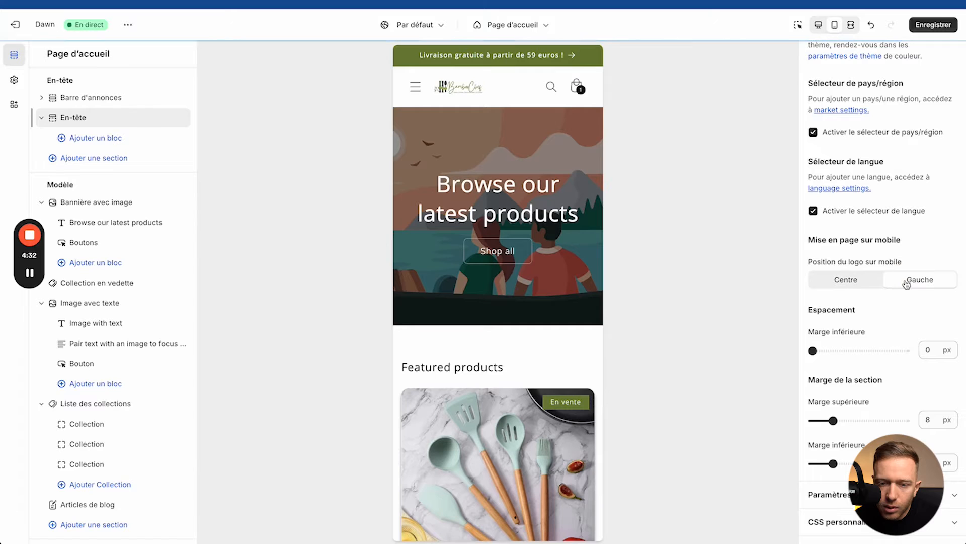
click(865, 279)
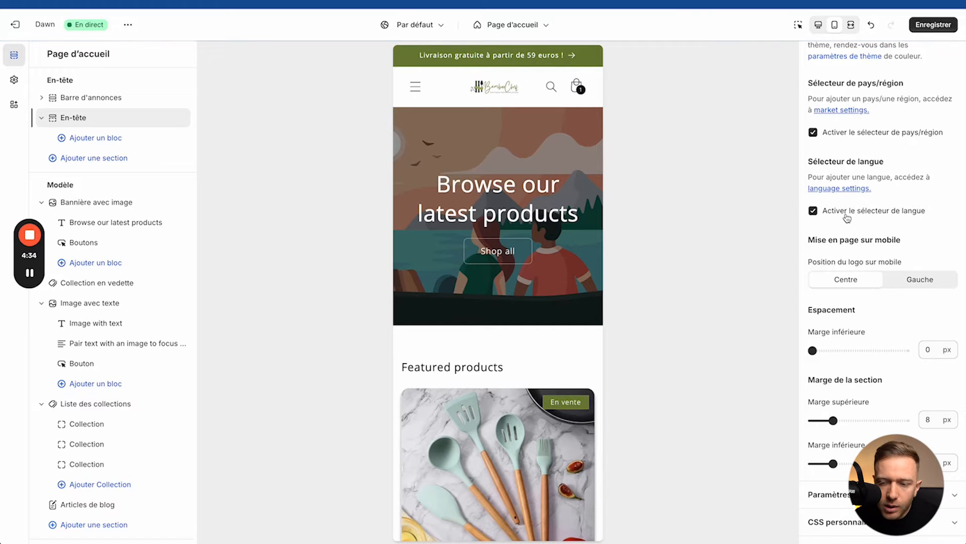
Step: Save the header changes to the theme
scroll(811, 202, up, 5)
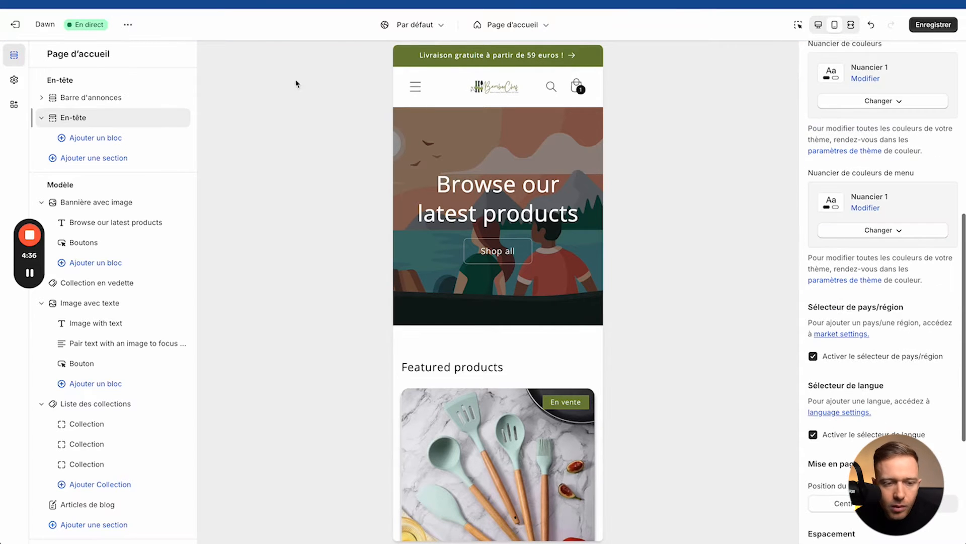
click(933, 25)
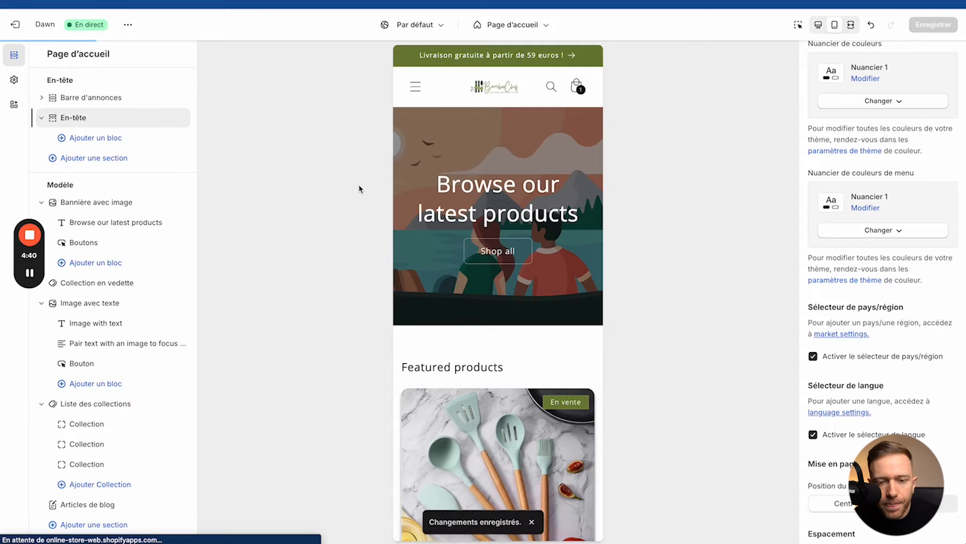
Step: Review the template's sections in the mobile home page preview and browse the section types available to add under Modèle
drag(48, 187, 95, 189)
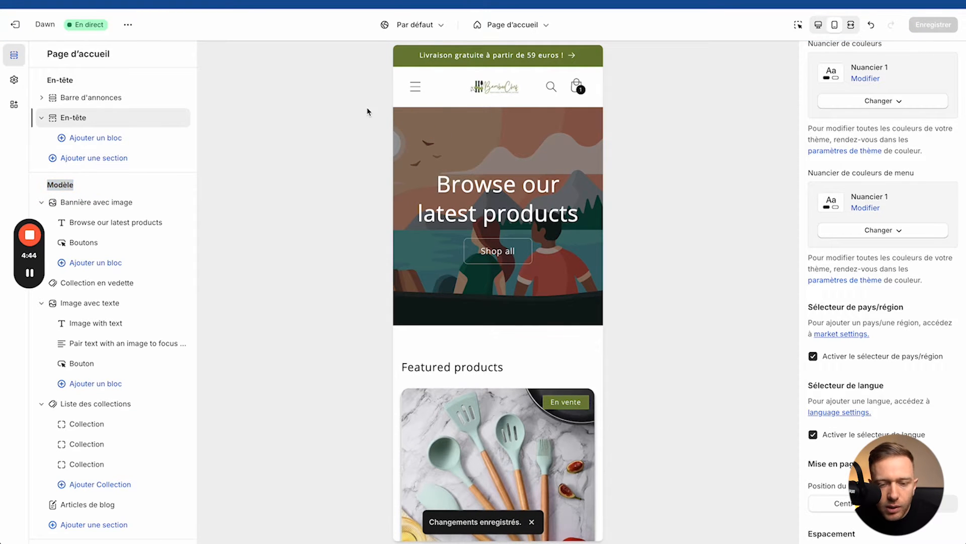
scroll(443, 319, down, 8)
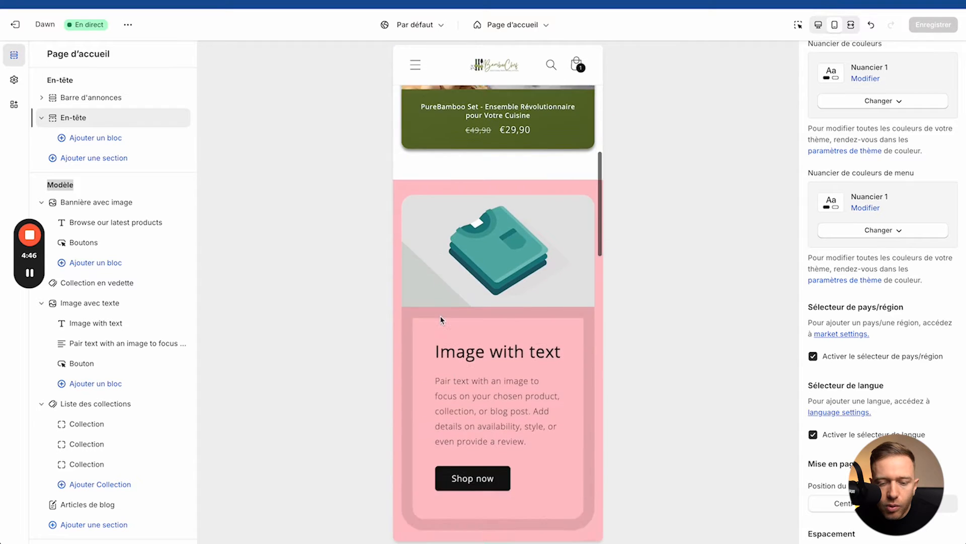
scroll(442, 320, down, 5)
scroll(442, 321, up, 13)
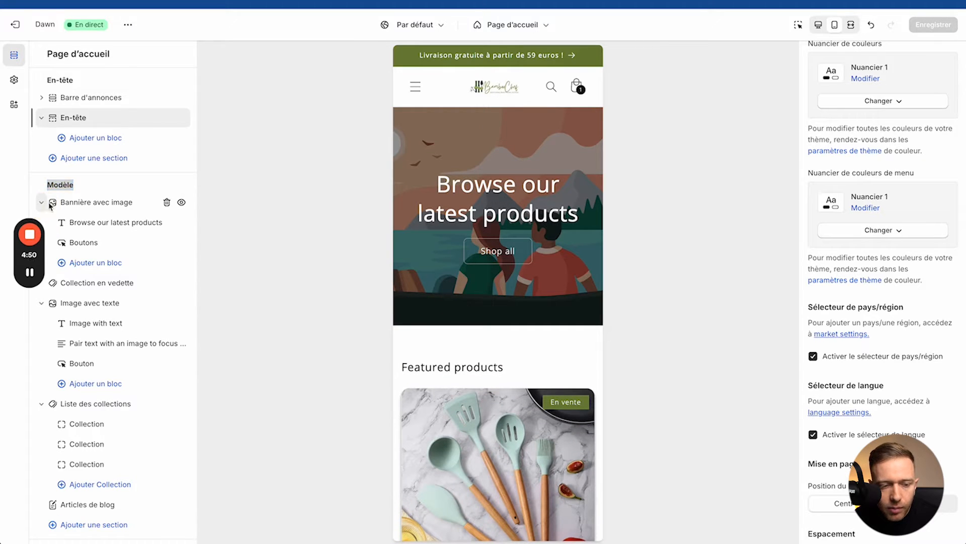
drag(29, 210, 755, 78)
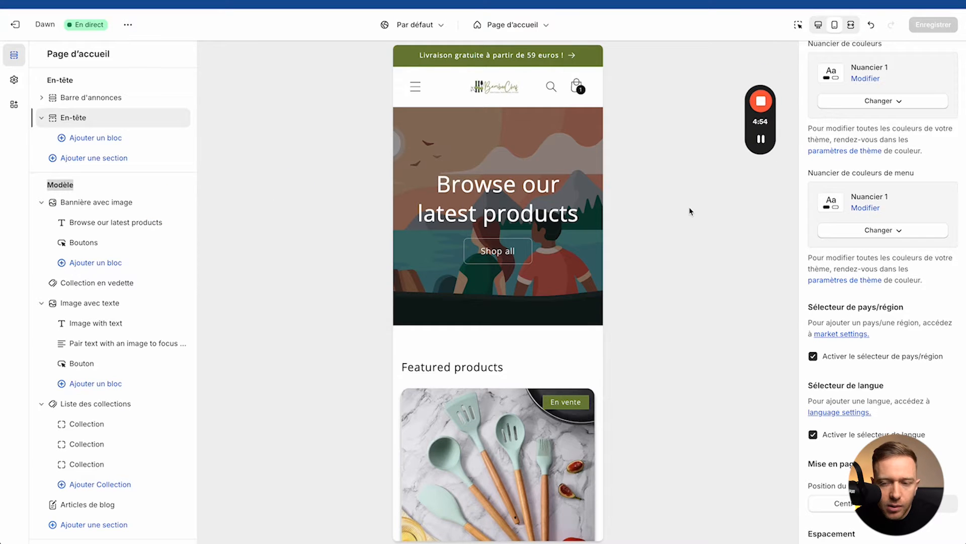
click(73, 284)
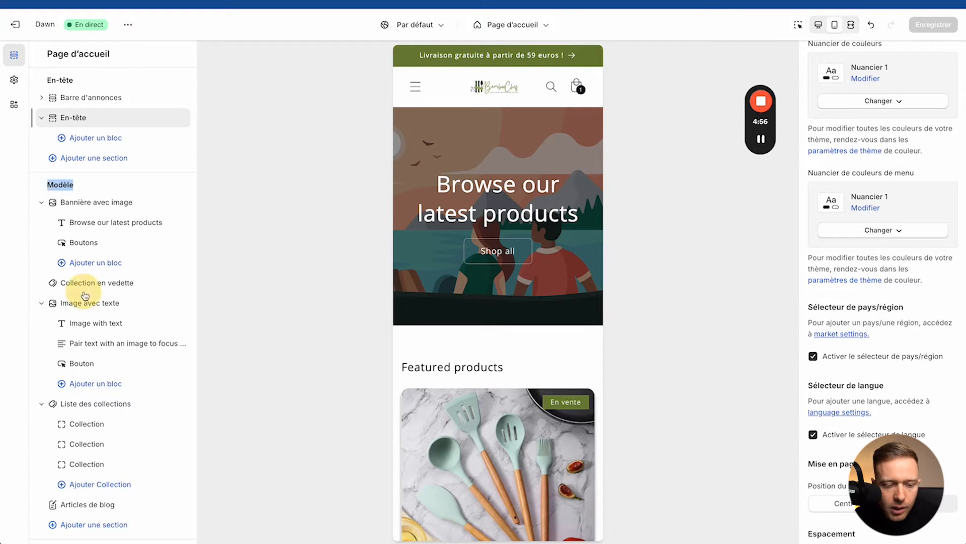
scroll(78, 302, down, 2)
click(91, 459)
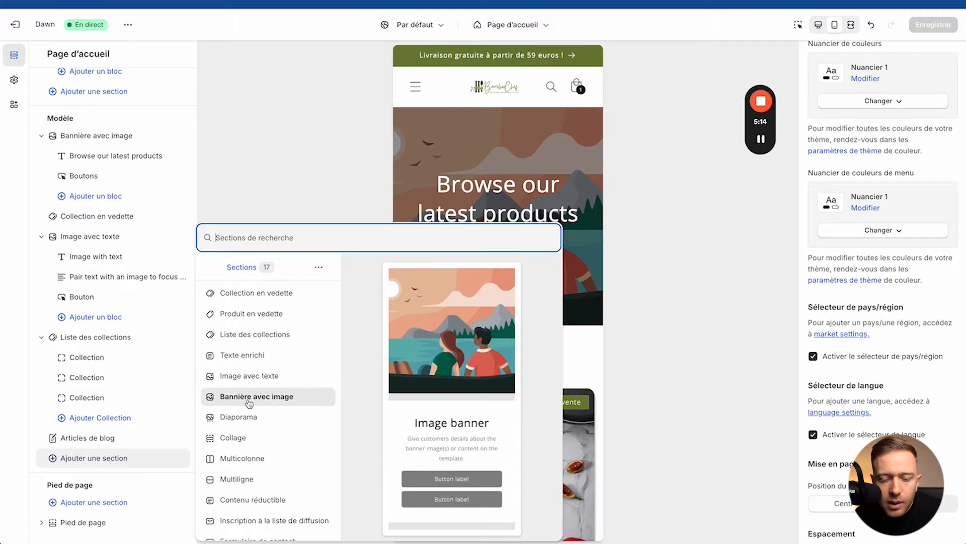
scroll(249, 400, down, 1)
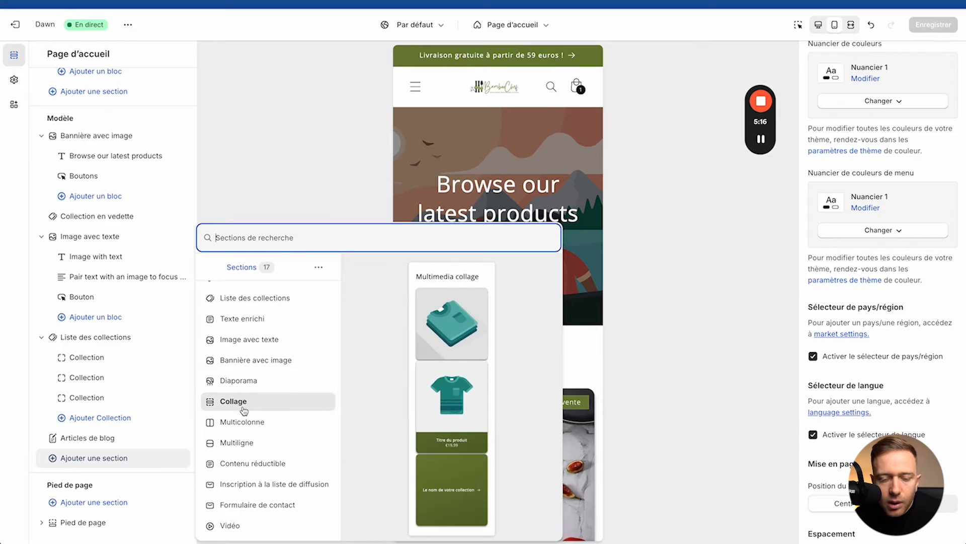
scroll(242, 400, down, 1)
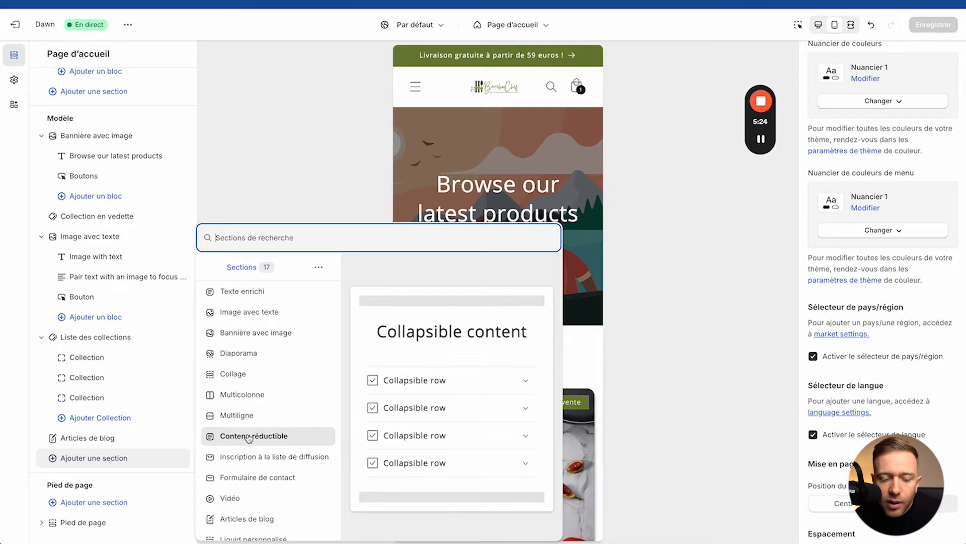
scroll(248, 462, down, 1)
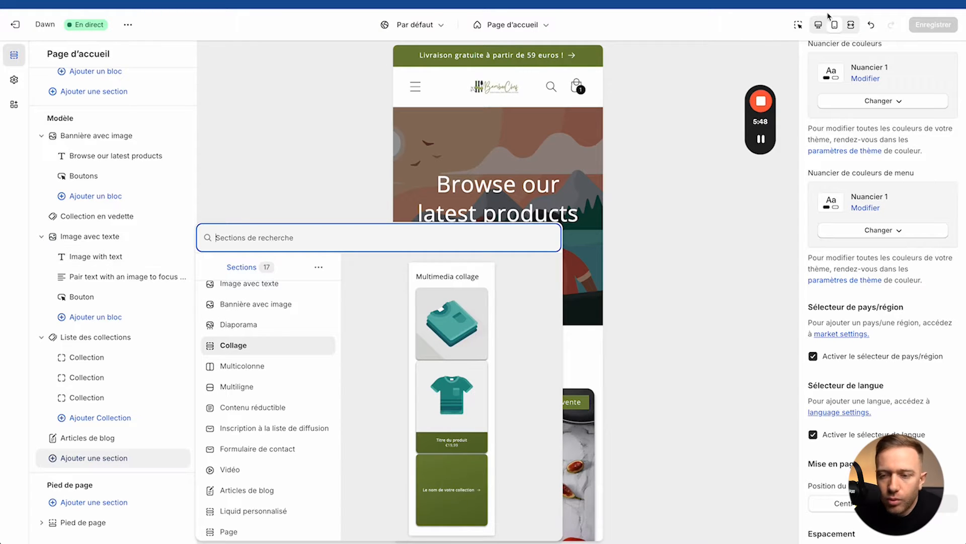
Step: Switch the preview to desktop view and open the settings of the Bannière avec image section
click(818, 25)
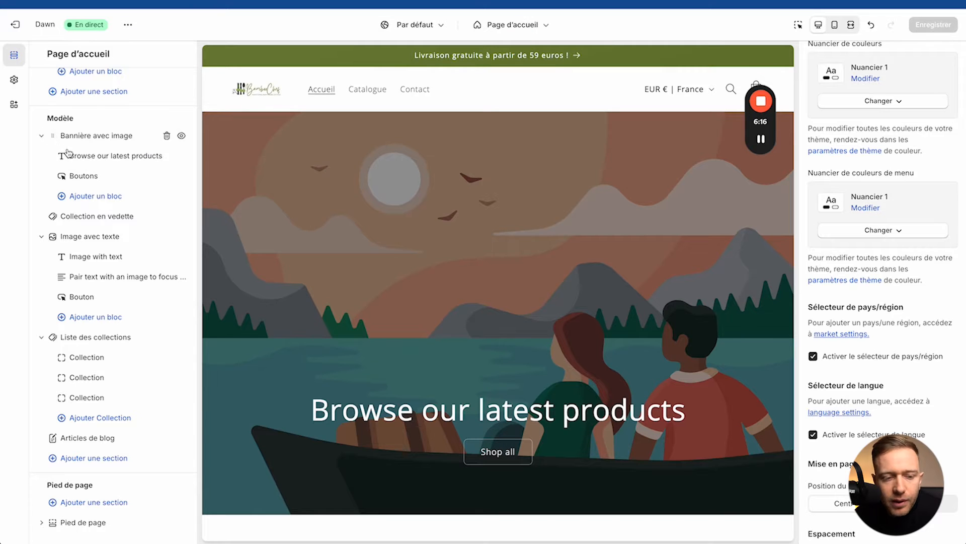
scroll(99, 152, up, 2)
click(102, 202)
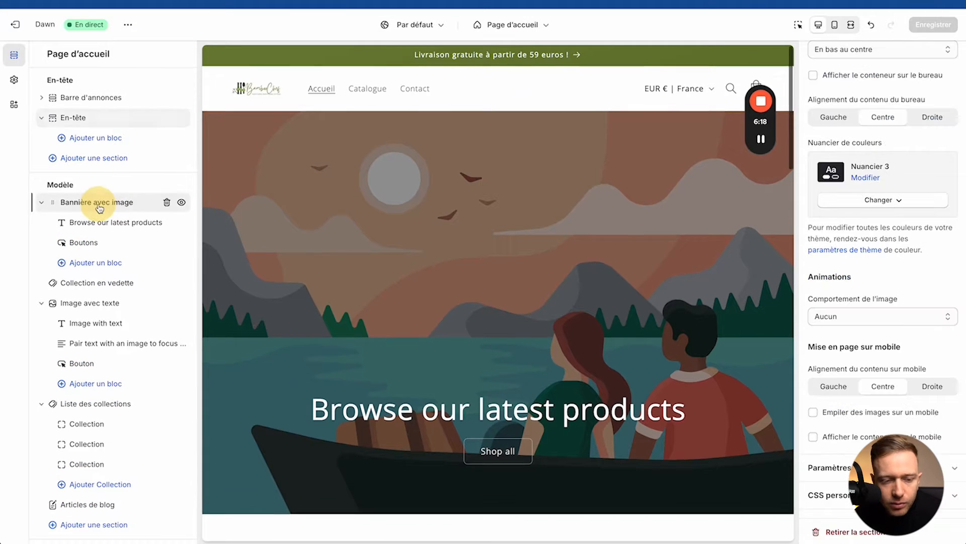
scroll(832, 159, up, 4)
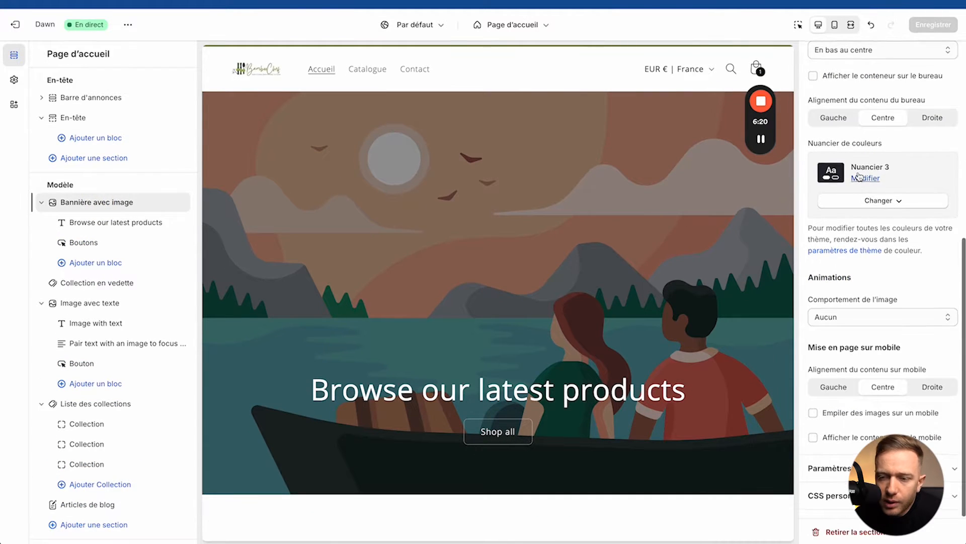
scroll(831, 159, up, 3)
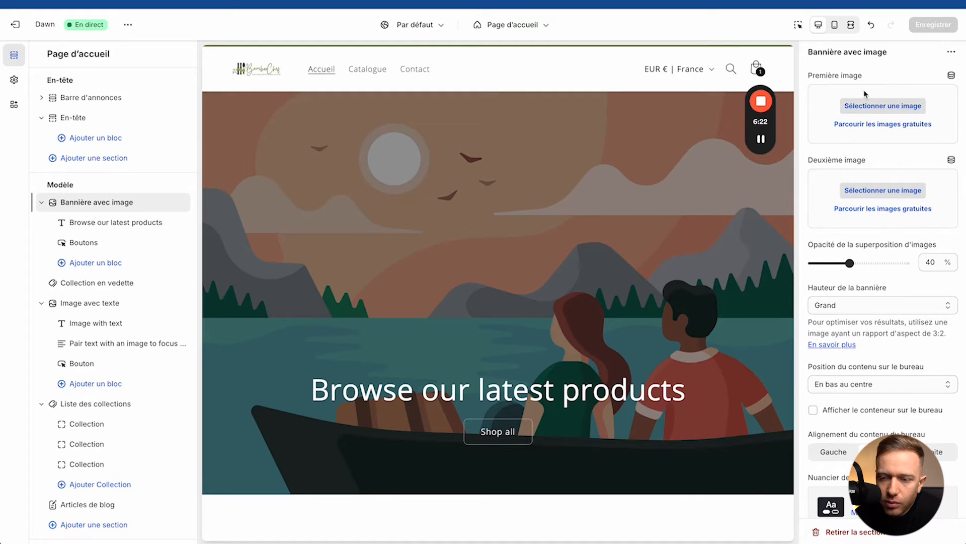
Step: For the banner's Première image, upload the four bamboo-chef 1920x1080 images from the Illustration folder inside BAMBOO CHEF
click(864, 105)
scroll(604, 341, down, 1)
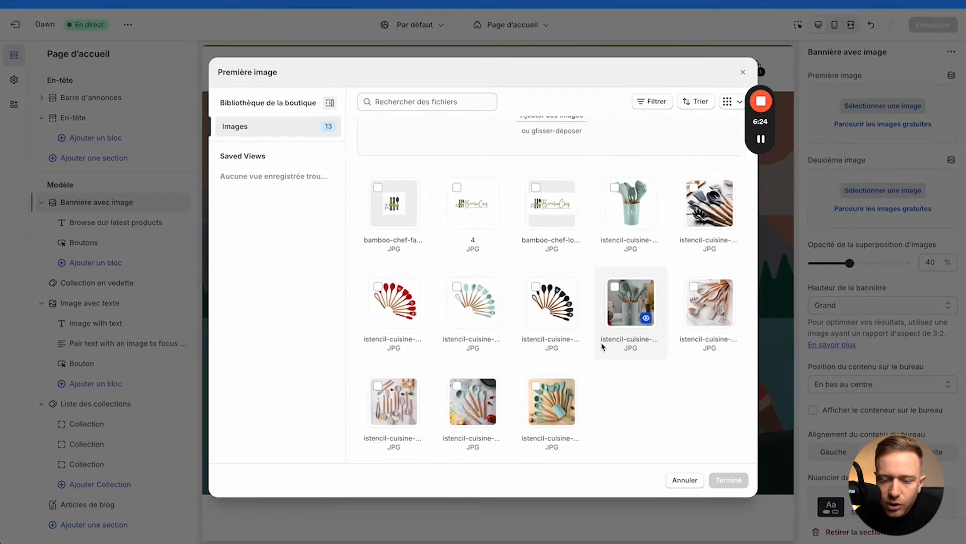
scroll(524, 132, up, 1)
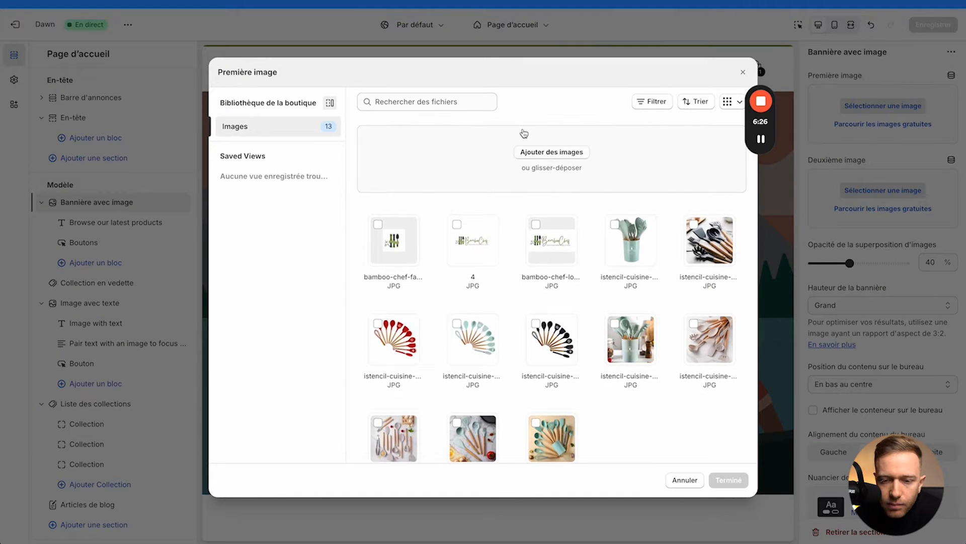
click(537, 159)
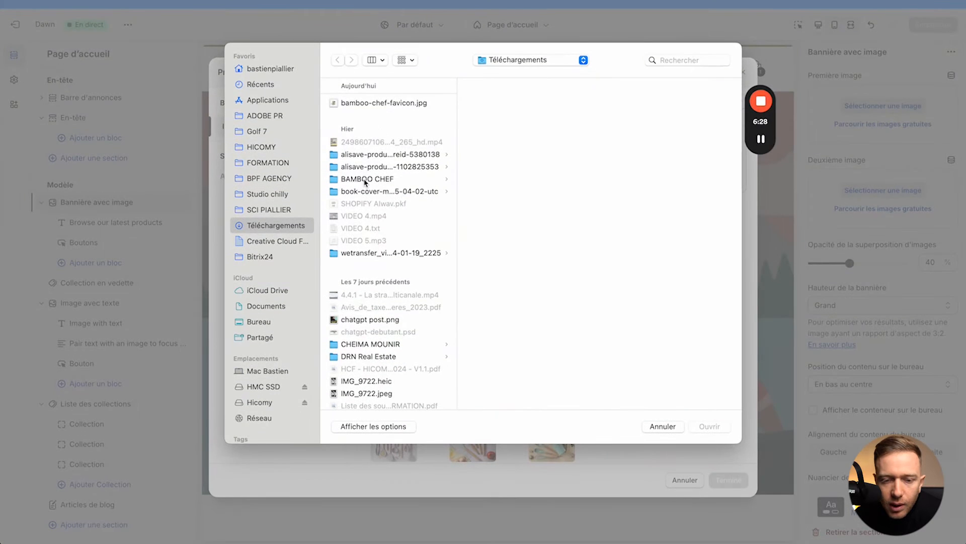
click(366, 180)
click(527, 127)
click(658, 126)
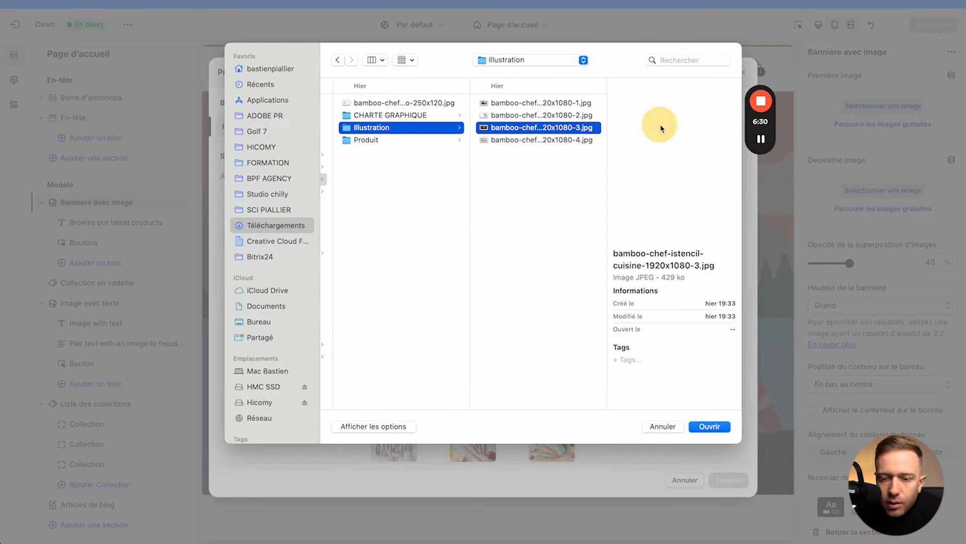
click(531, 114)
key(Up)
key(Down)
key(Down)
shift+click(501, 103)
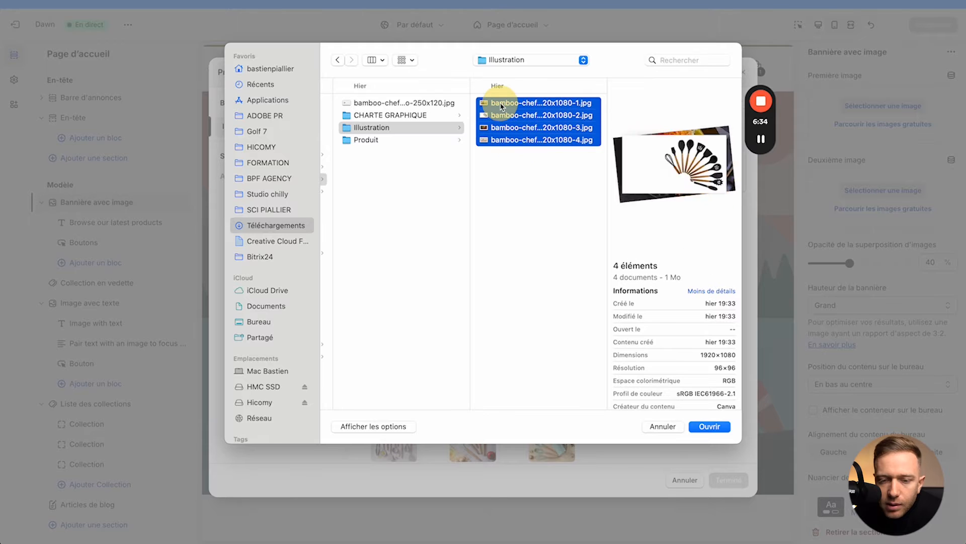
click(705, 426)
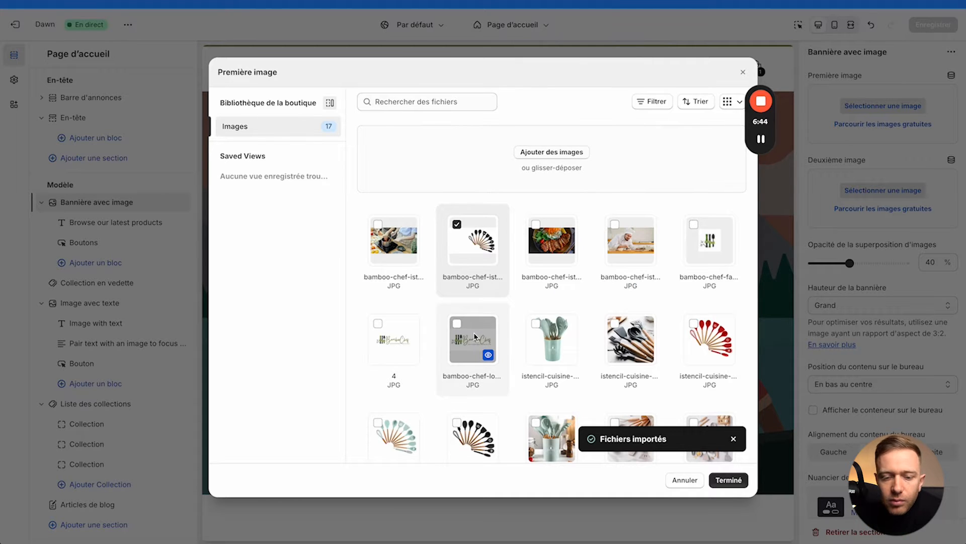
Step: Set the pastry chef photo bamboo-chef-istencil-cuisine-1920x1080-4 as the banner's Première image
click(379, 224)
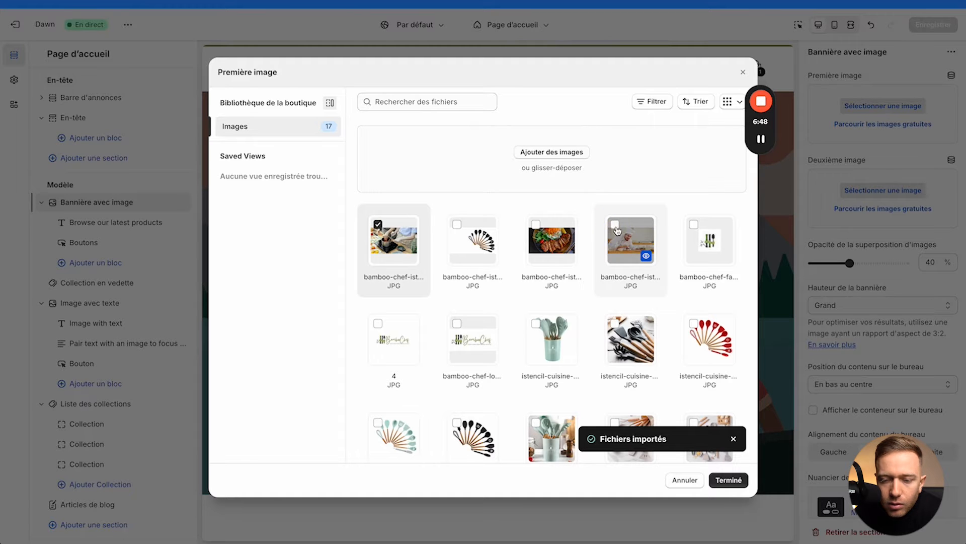
click(615, 227)
click(723, 481)
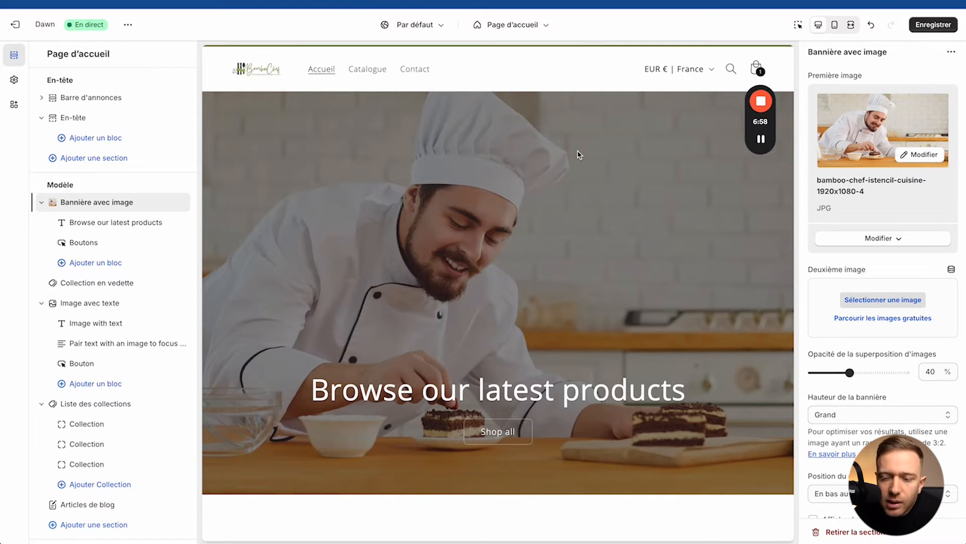
Step: Set the banner's image overlay opacity to 30 % and its Hauteur de la bannière to Petit
scroll(840, 320, down, 1)
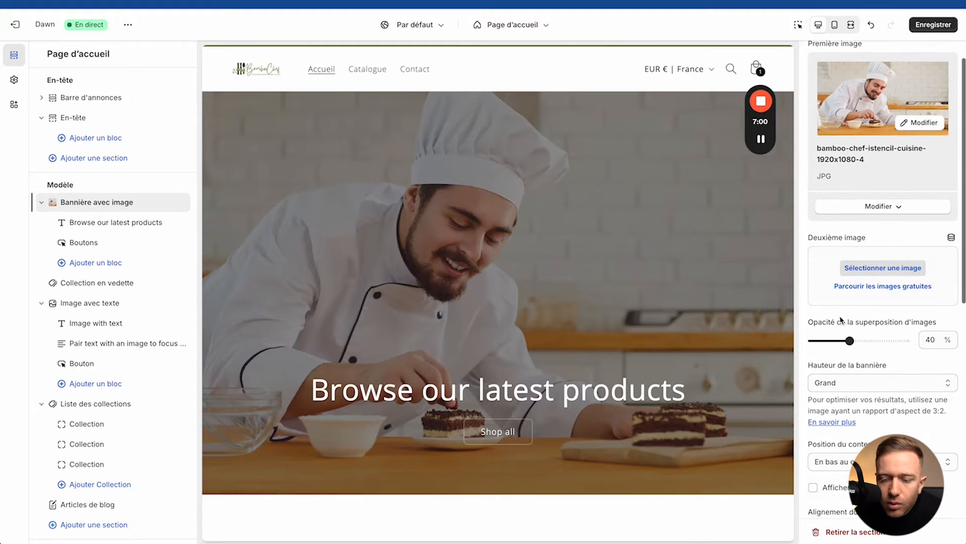
drag(849, 341, 839, 341)
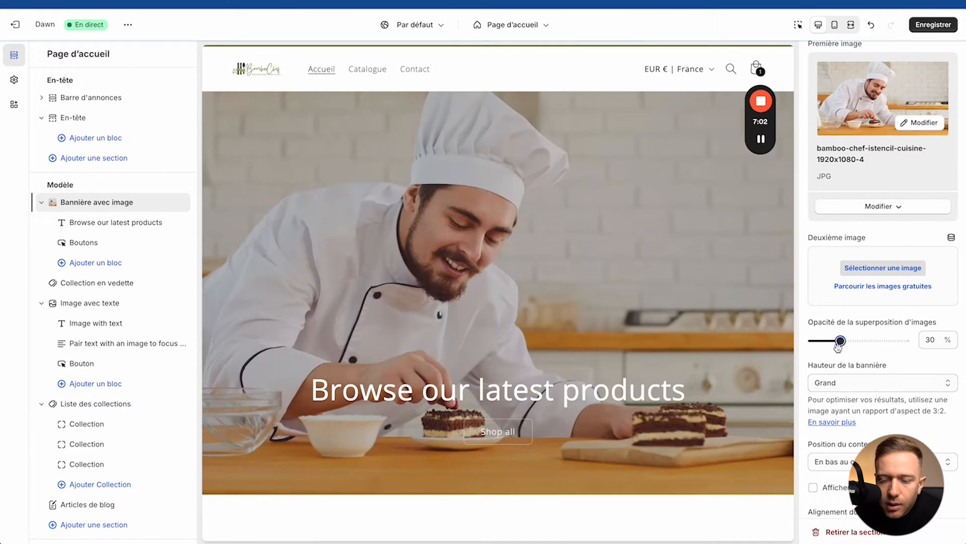
click(839, 383)
click(840, 359)
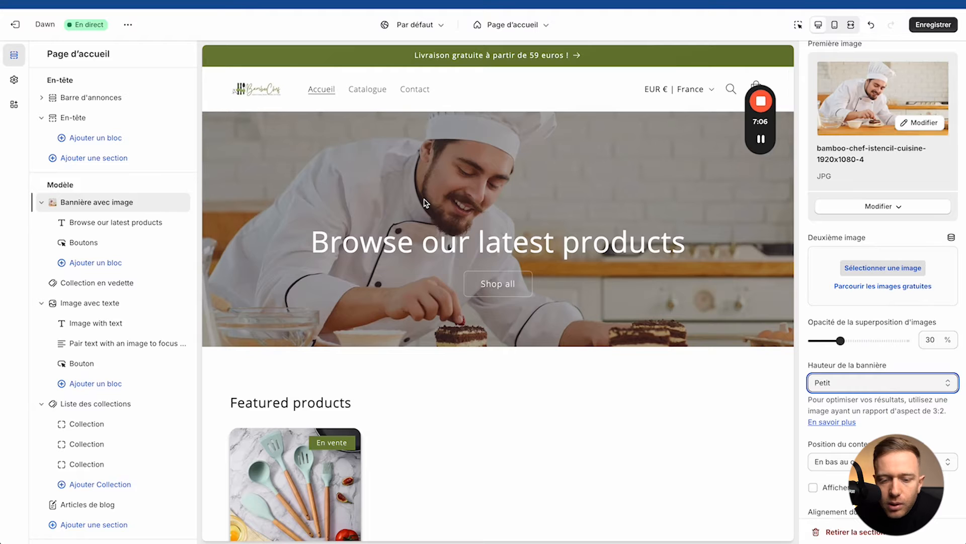
Step: Set the banner's Position du contenu sur le bureau to Centré au milieu
scroll(842, 353, down, 2)
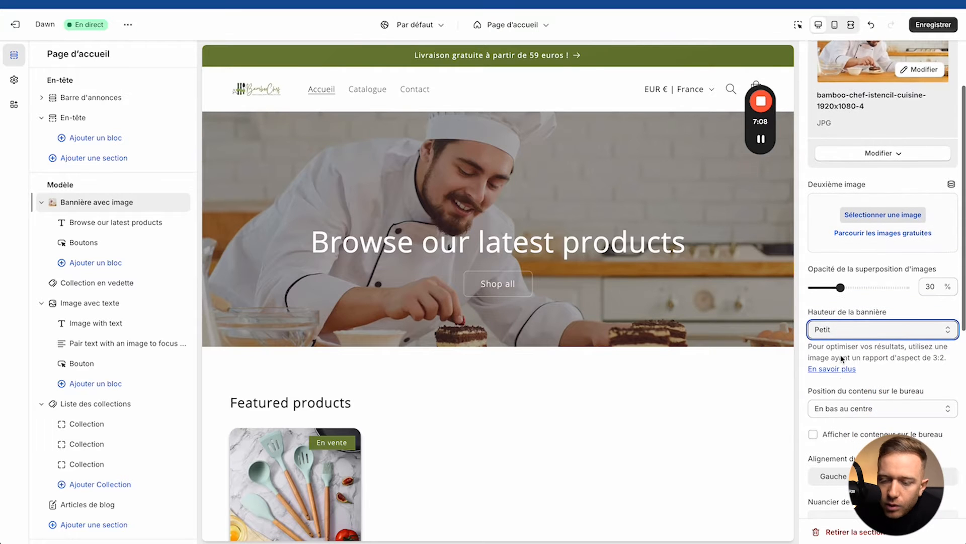
click(844, 413)
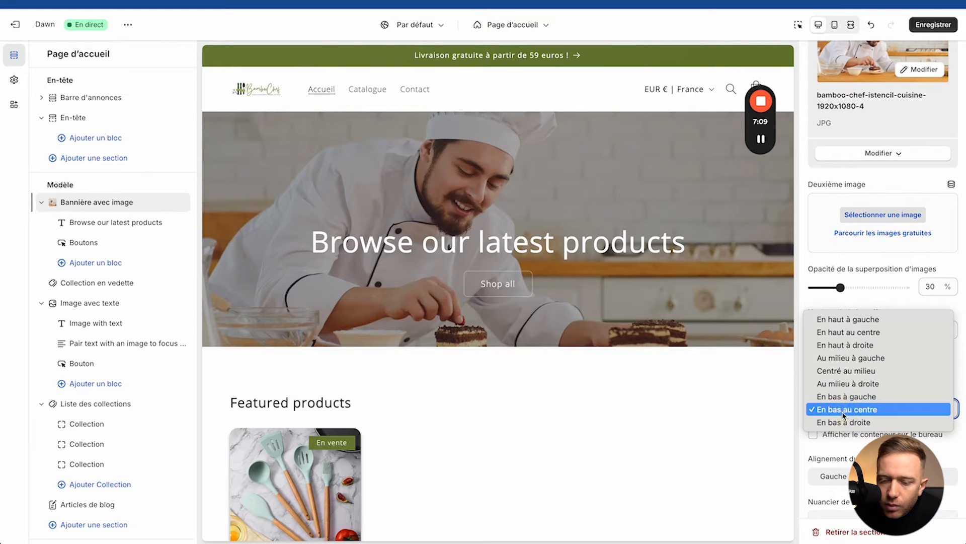
click(848, 370)
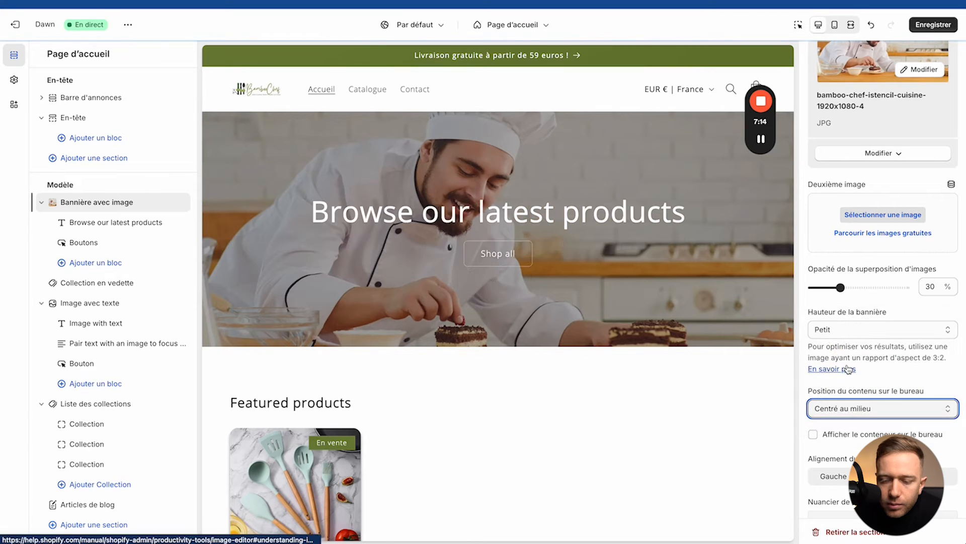
Step: Try the desktop content position Au milieu à droite for the banner and return it to Centré au milieu
click(838, 410)
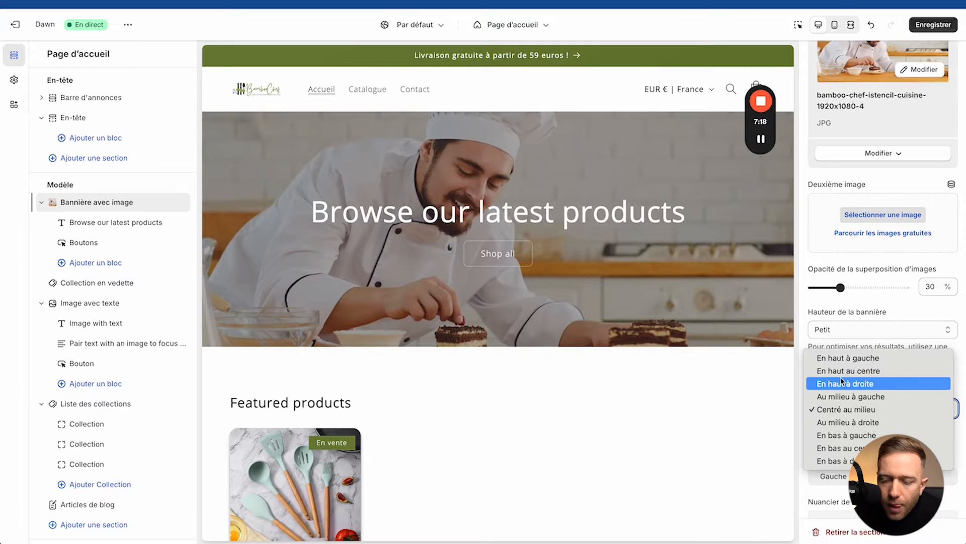
click(837, 421)
click(836, 408)
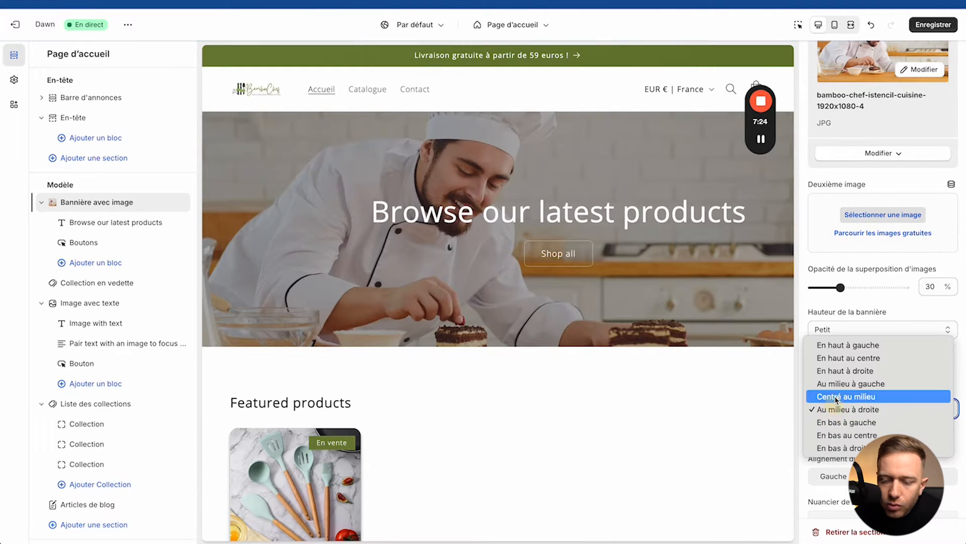
click(837, 398)
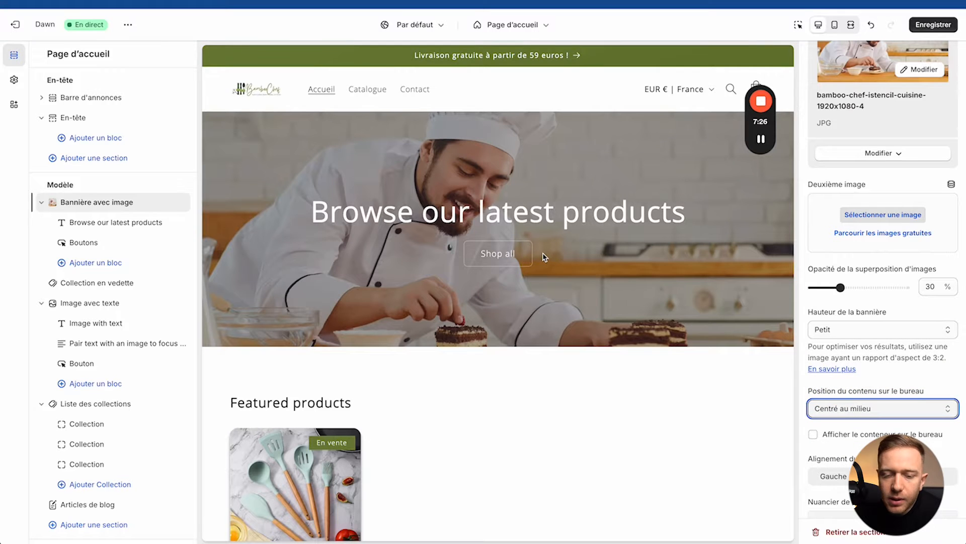
Step: Set the image banner's Nuancier de couleurs to Nuancier 6
scroll(464, 328, down, 1)
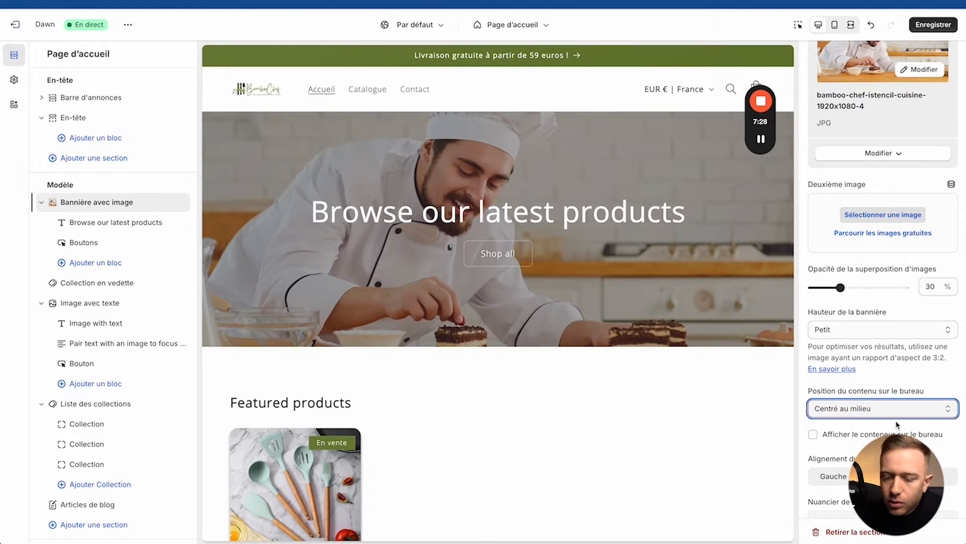
scroll(849, 372, down, 3)
scroll(855, 329, up, 2)
scroll(856, 333, down, 3)
click(858, 362)
click(857, 276)
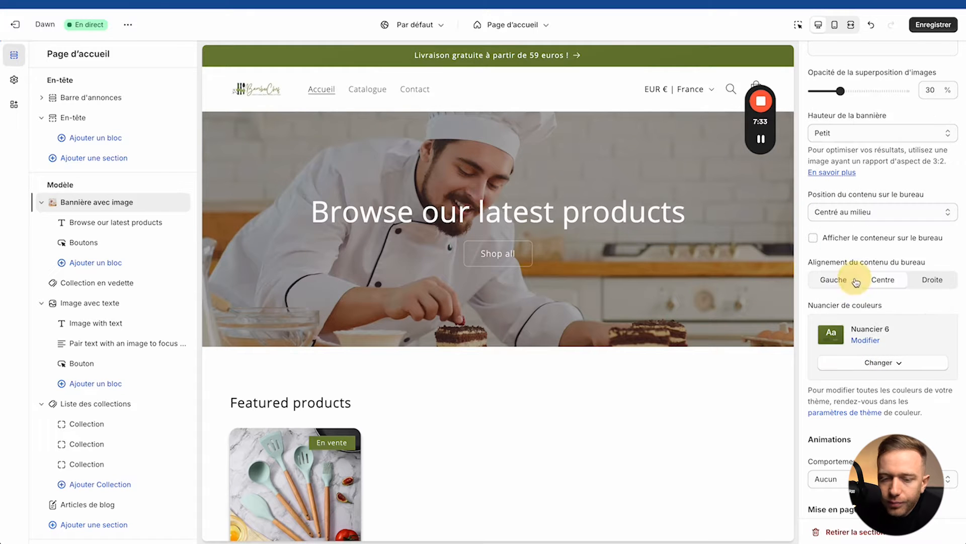
Step: Try Nuancier 8 as the banner's colour scheme and return it to Nuancier 6
click(854, 361)
click(860, 336)
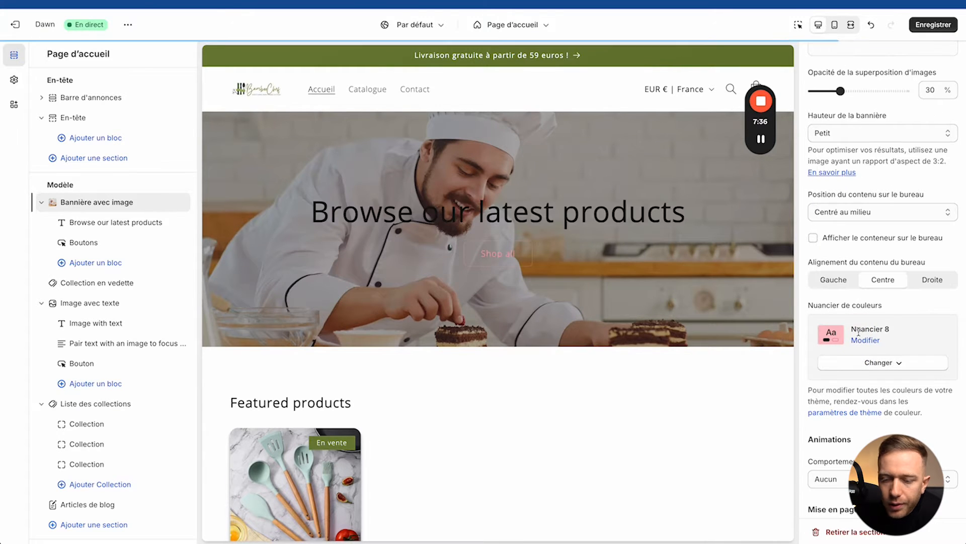
click(851, 359)
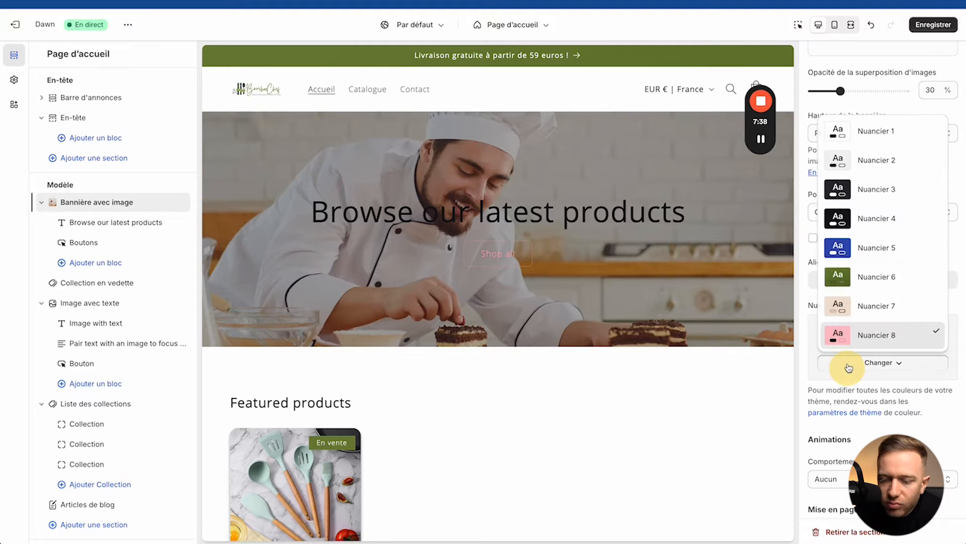
click(856, 276)
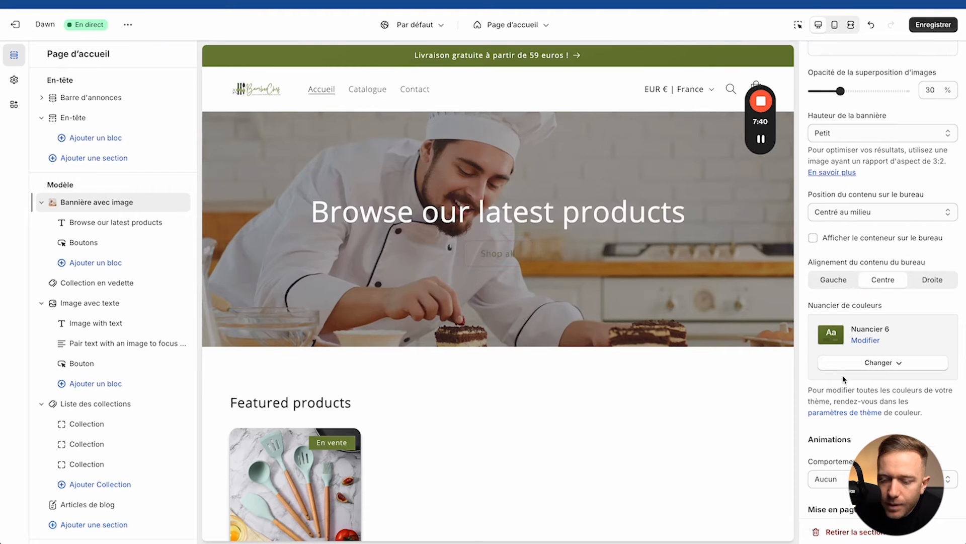
Step: Try the Mouvement ambiant animation as the banner's Comportement de l'image
scroll(844, 379, down, 3)
click(850, 317)
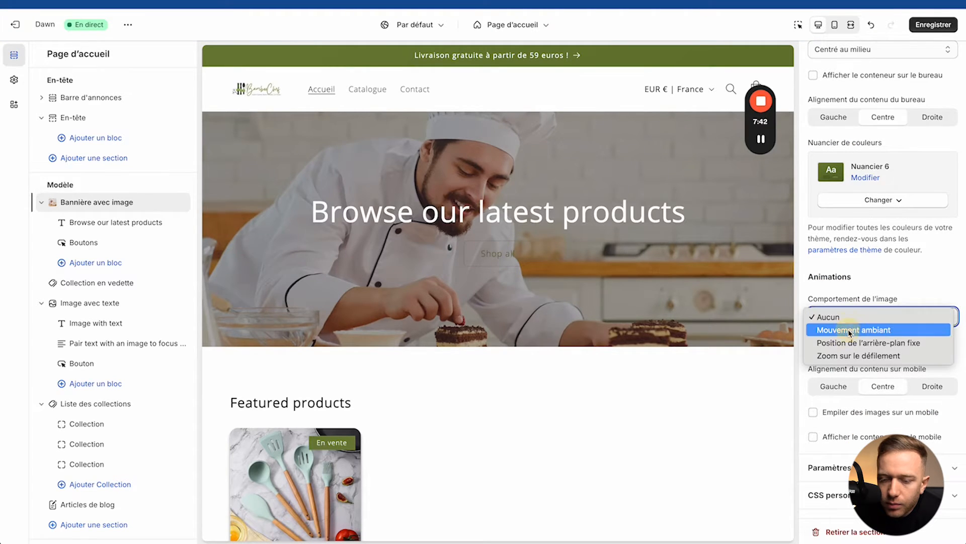
click(850, 330)
Step: Try Position de l'arrière-plan fixe as the banner's image behaviour and check its effect while the page scrolls
click(836, 316)
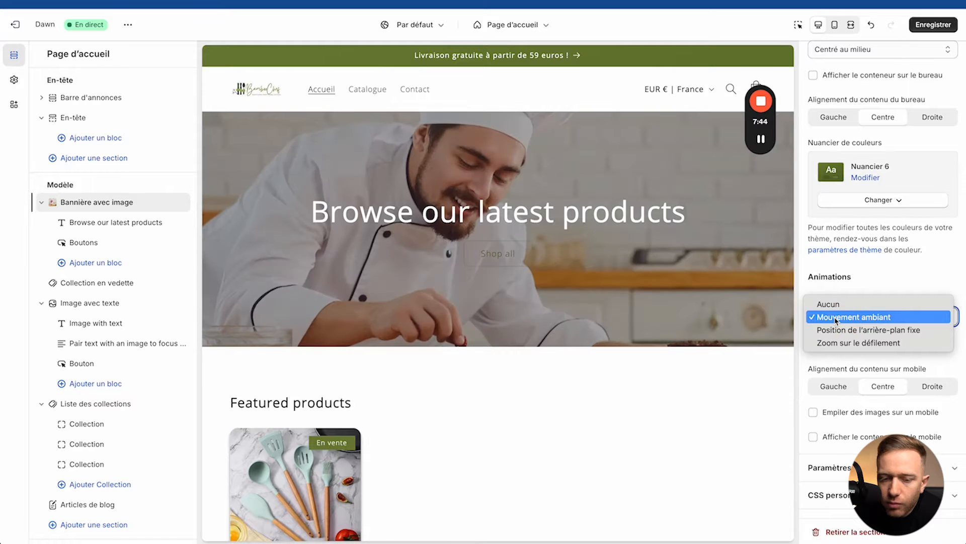
click(838, 331)
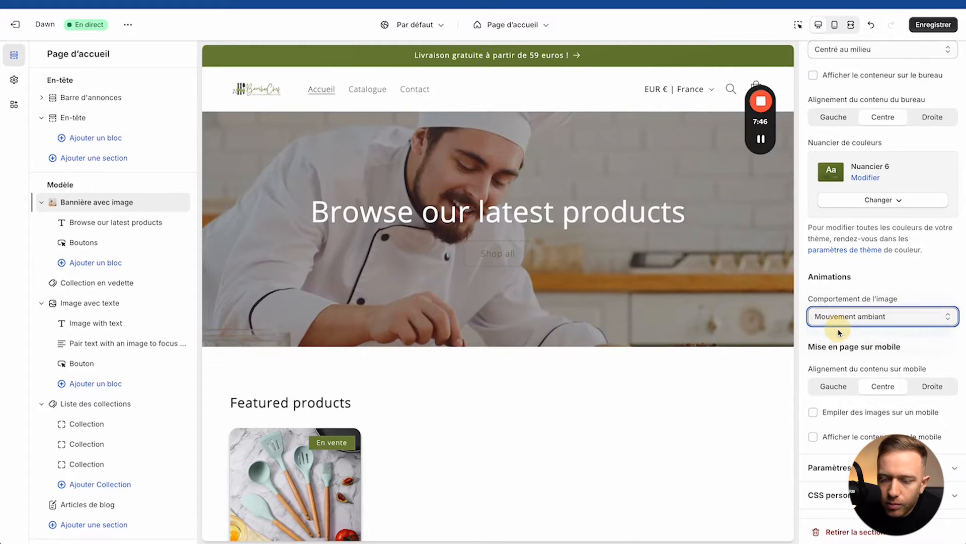
scroll(569, 271, down, 2)
scroll(569, 272, up, 2)
scroll(569, 271, down, 3)
scroll(569, 271, up, 3)
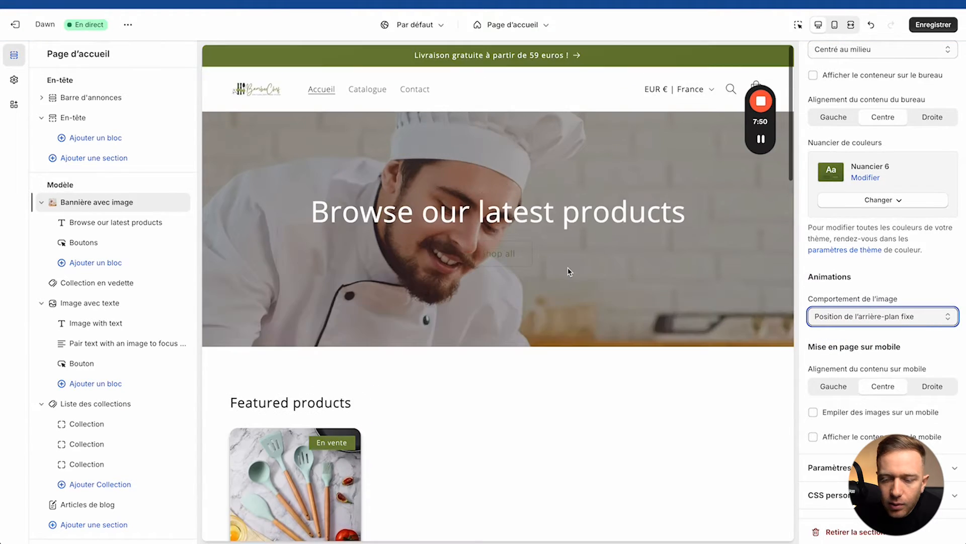
Step: Try Zoom sur le défilement as the banner's image behaviour and check the effect in the page preview
click(873, 317)
click(858, 327)
scroll(551, 329, down, 2)
scroll(550, 328, up, 2)
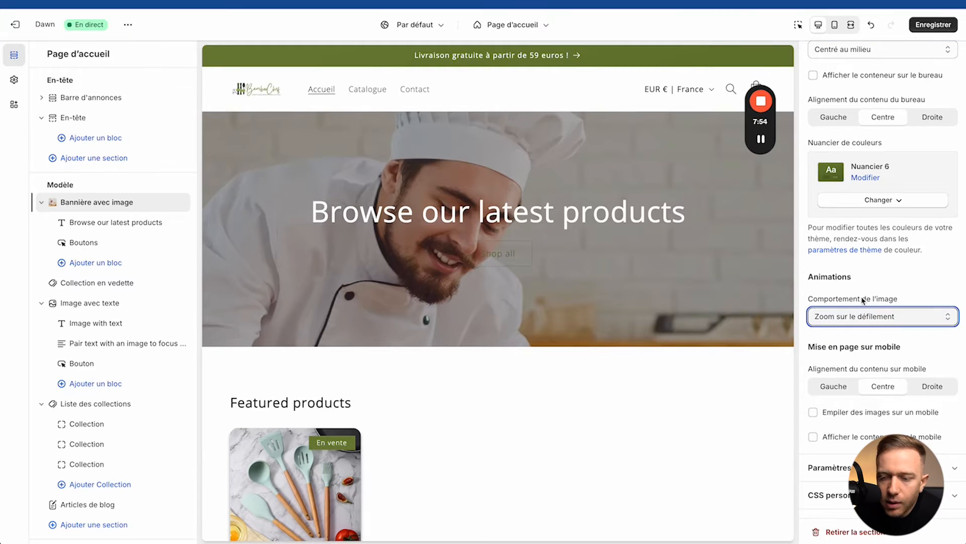
scroll(863, 301, up, 8)
scroll(542, 250, down, 1)
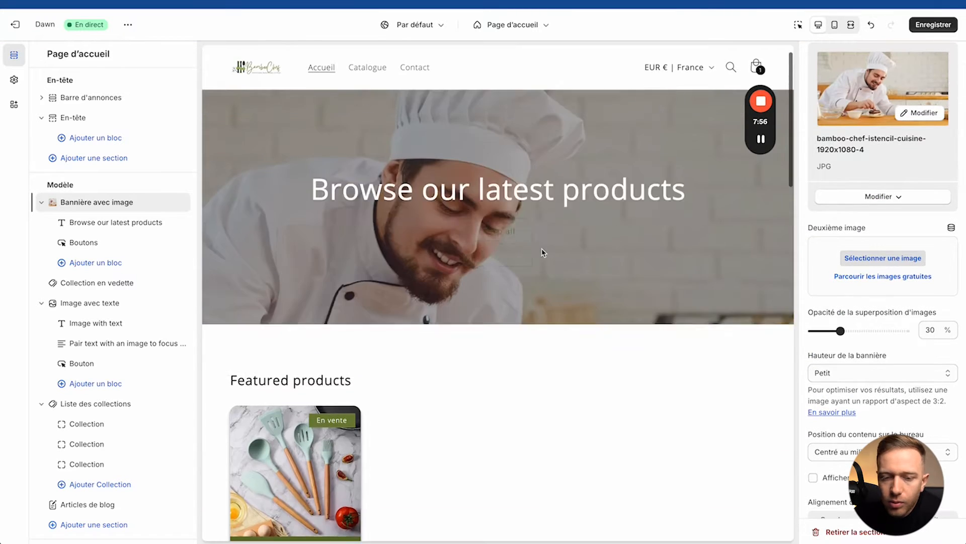
scroll(545, 237, up, 1)
scroll(825, 243, up, 2)
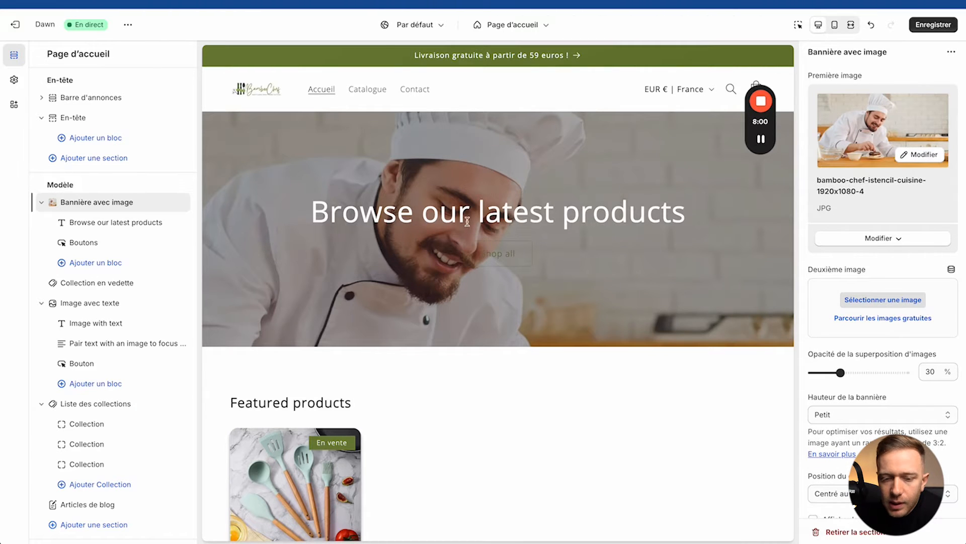
Step: Try Moyen as the banner's Hauteur de la bannière and return it to Petit
scroll(855, 360, down, 9)
click(857, 231)
click(854, 243)
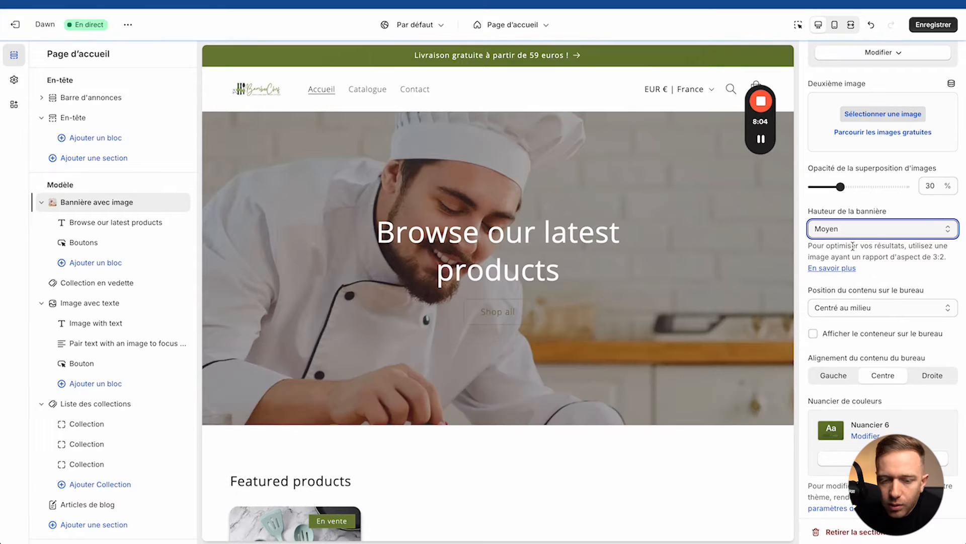
click(862, 233)
click(855, 216)
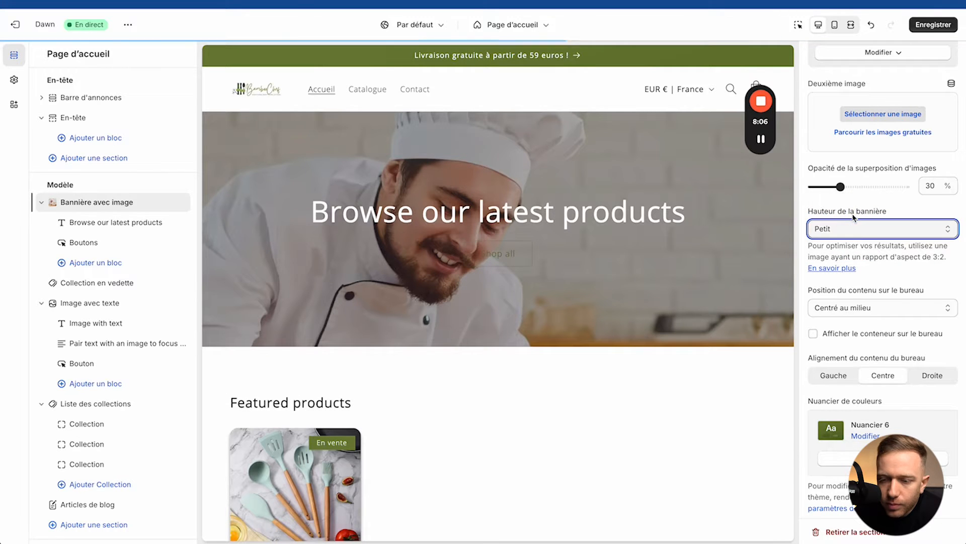
Step: Set the banner's image overlay opacity to 20 %
mouse_move(839, 188)
mouse_down()
mouse_move(810, 188)
mouse_move(910, 183)
mouse_move(825, 185)
mouse_up()
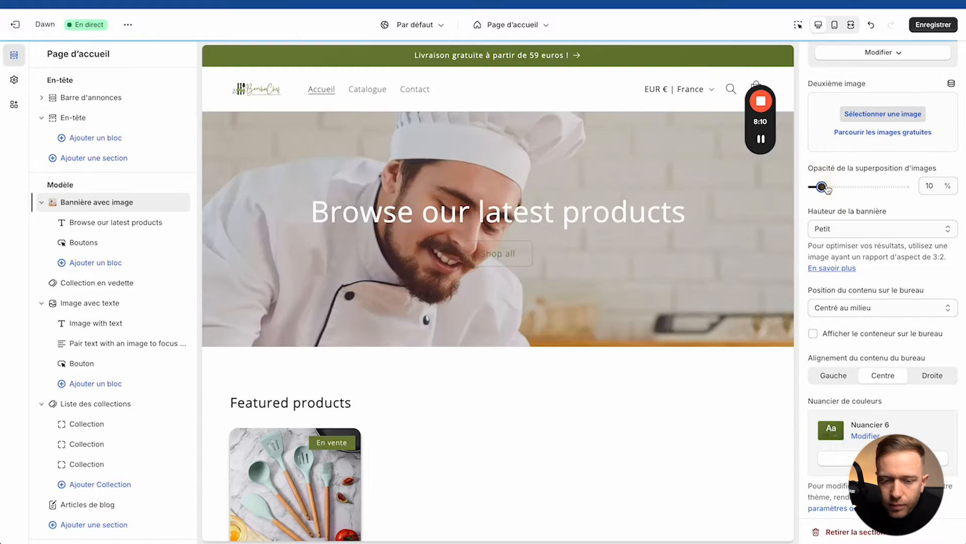
drag(825, 186, 831, 186)
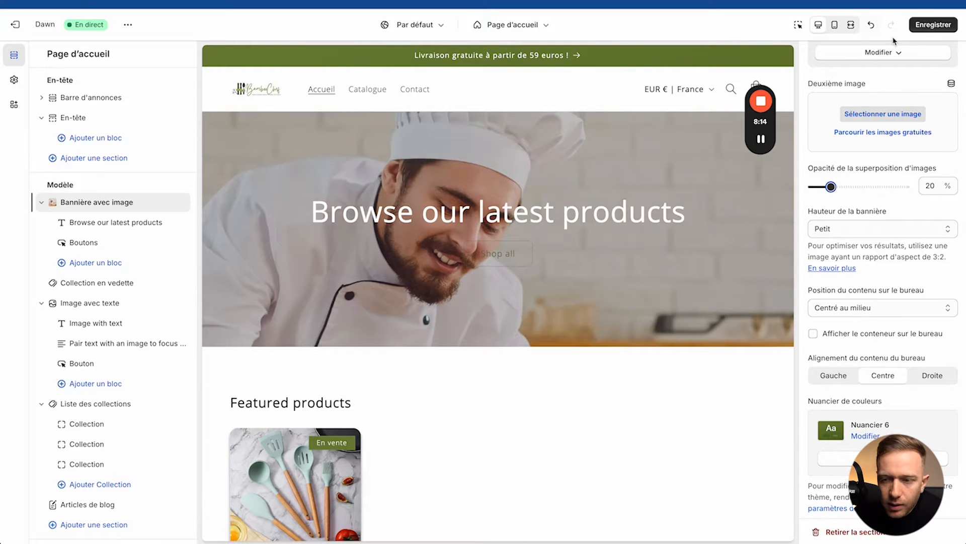
Step: Preview the banner on mobile, try stacking images and showing the container on mobile, and turn both options off again
click(852, 26)
click(833, 28)
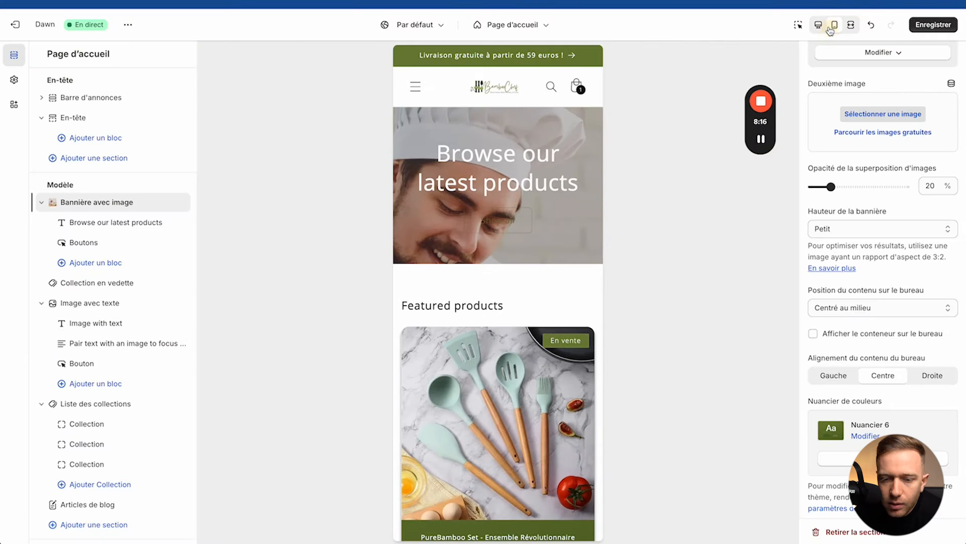
scroll(846, 220, up, 4)
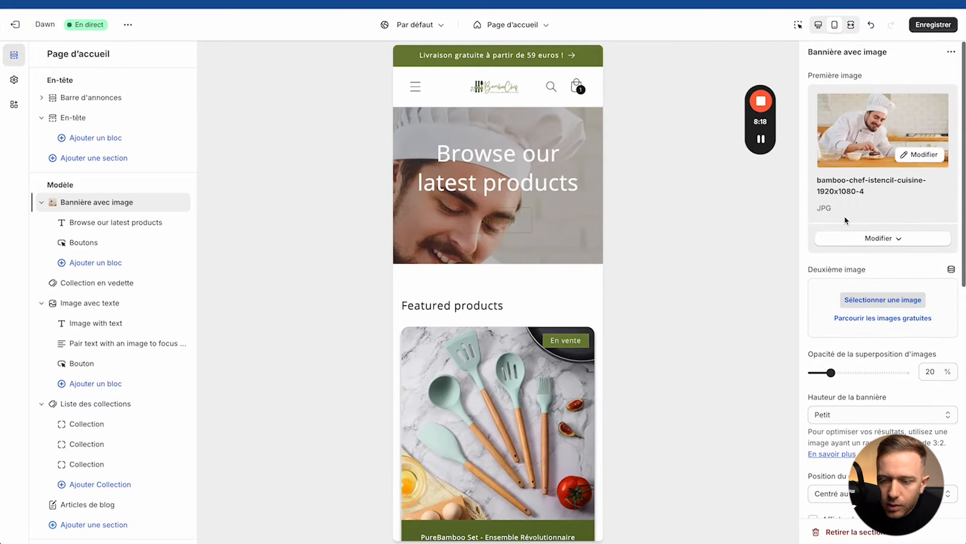
scroll(846, 220, down, 9)
click(815, 413)
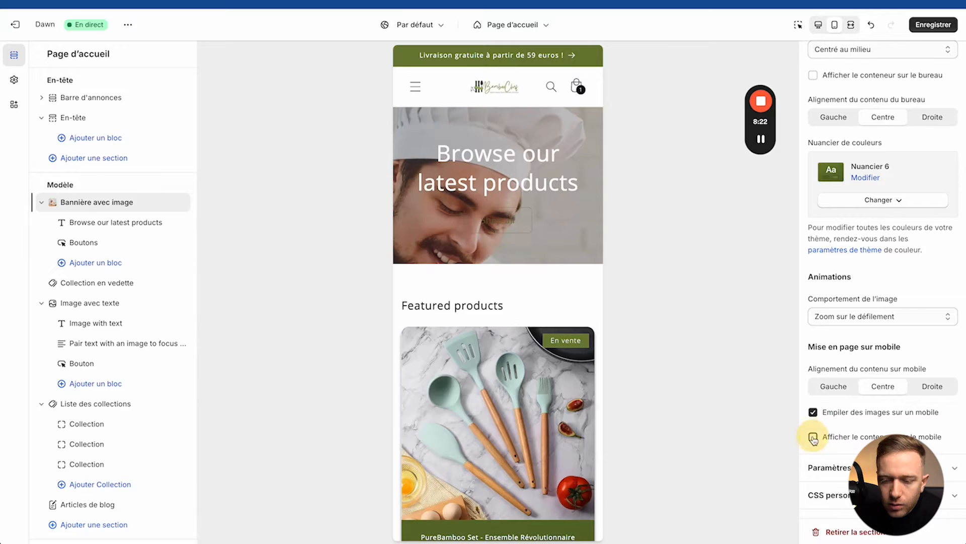
click(813, 437)
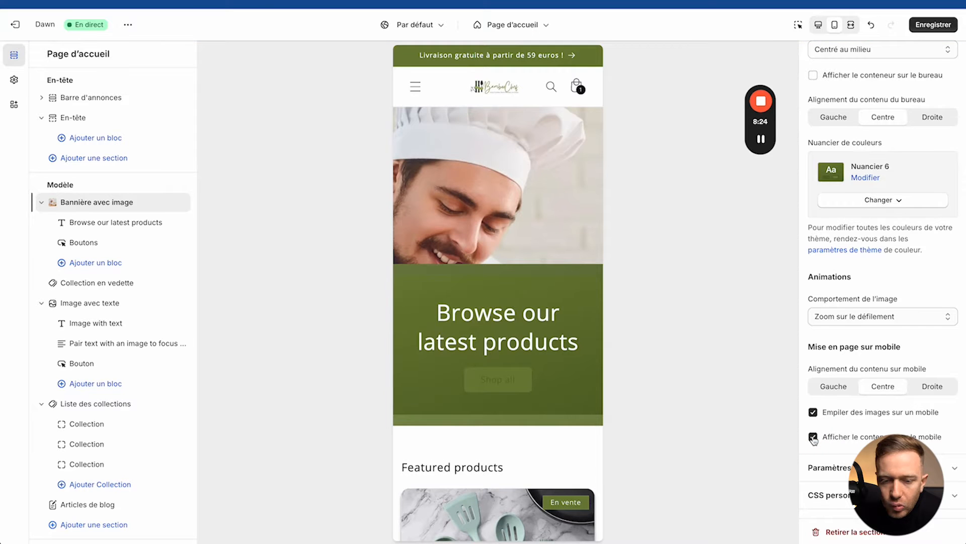
click(813, 437)
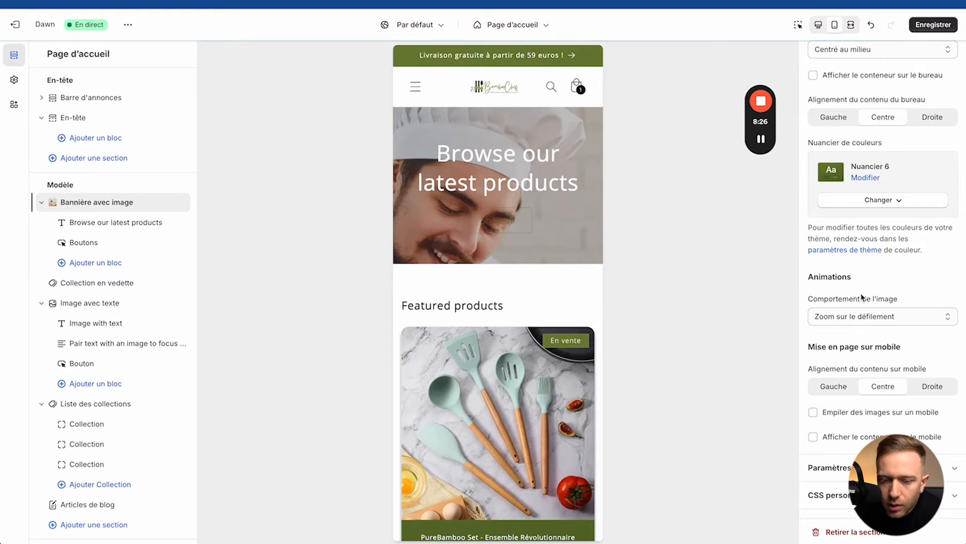
Step: Set the banner's Hauteur de la bannière to Moyen and check it in the full-screen and mobile previews
scroll(862, 298, up, 8)
scroll(862, 297, up, 1)
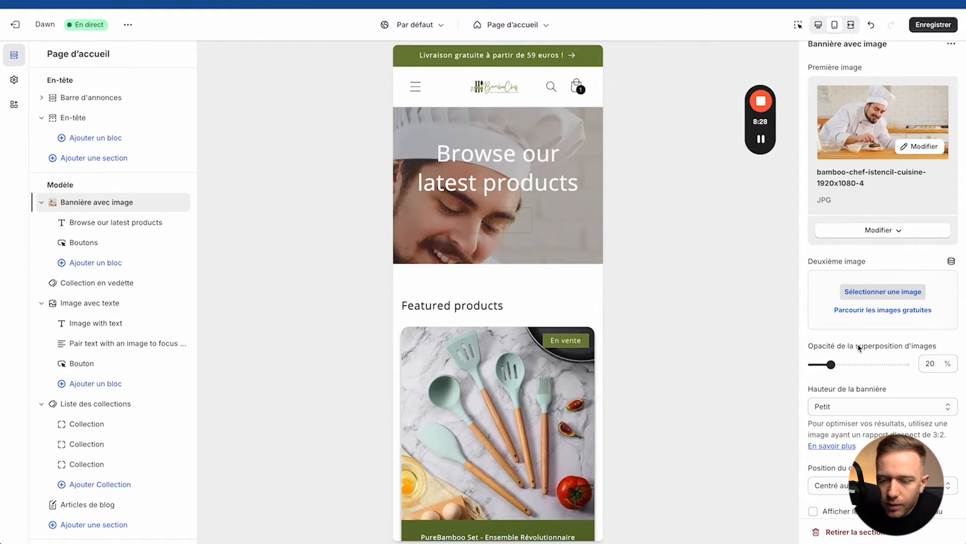
click(839, 407)
click(836, 419)
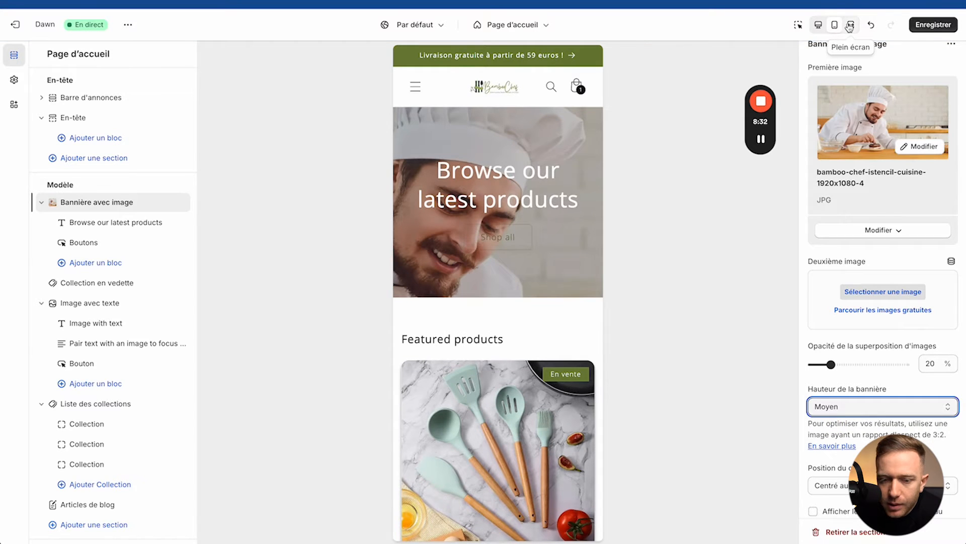
click(850, 26)
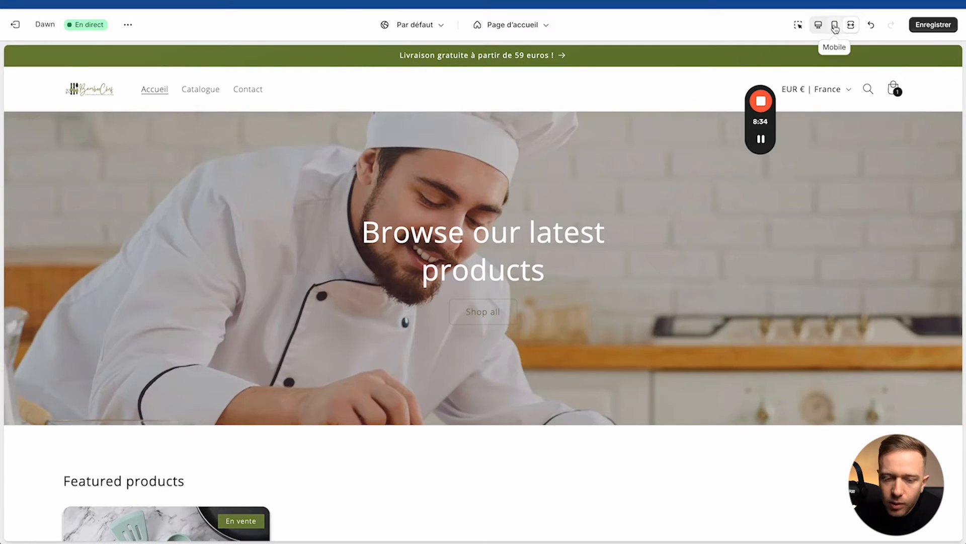
click(835, 26)
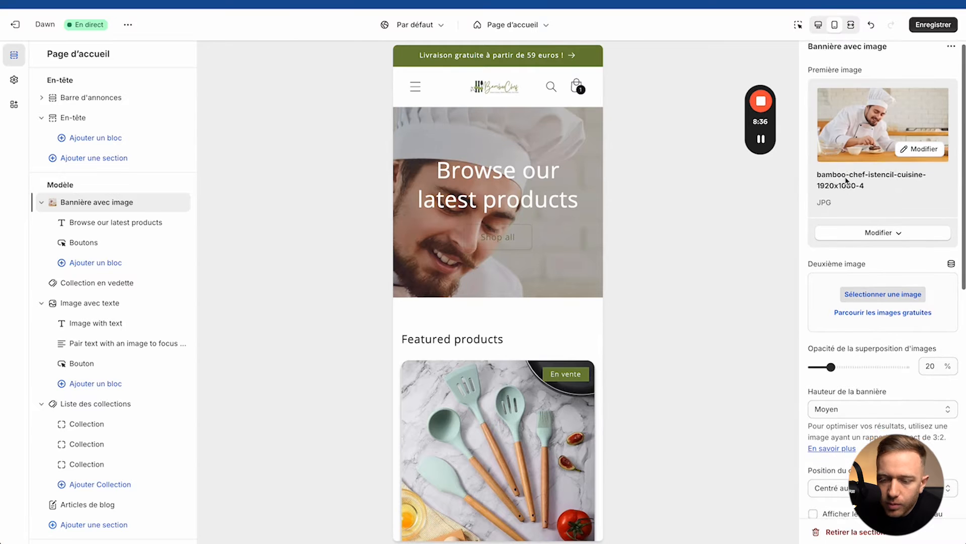
Step: Set the banner's Comportement de l'image to Mouvement ambiant and check it in the full-screen and mobile previews
scroll(851, 241, down, 5)
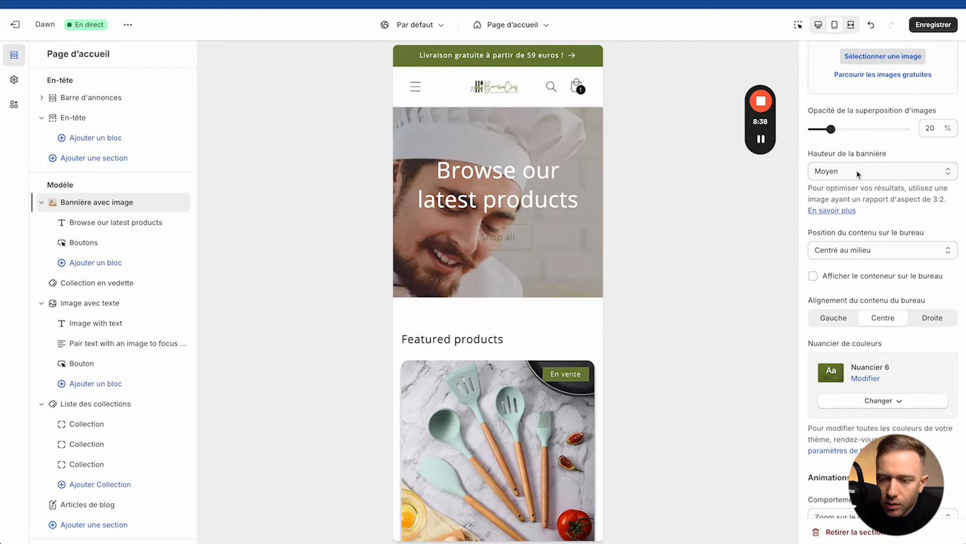
scroll(858, 282, down, 3)
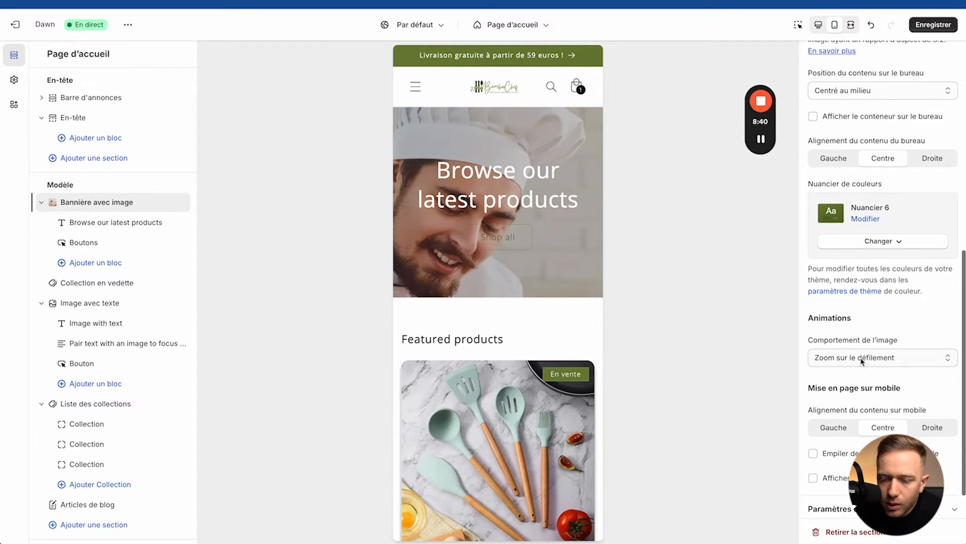
click(862, 358)
click(859, 332)
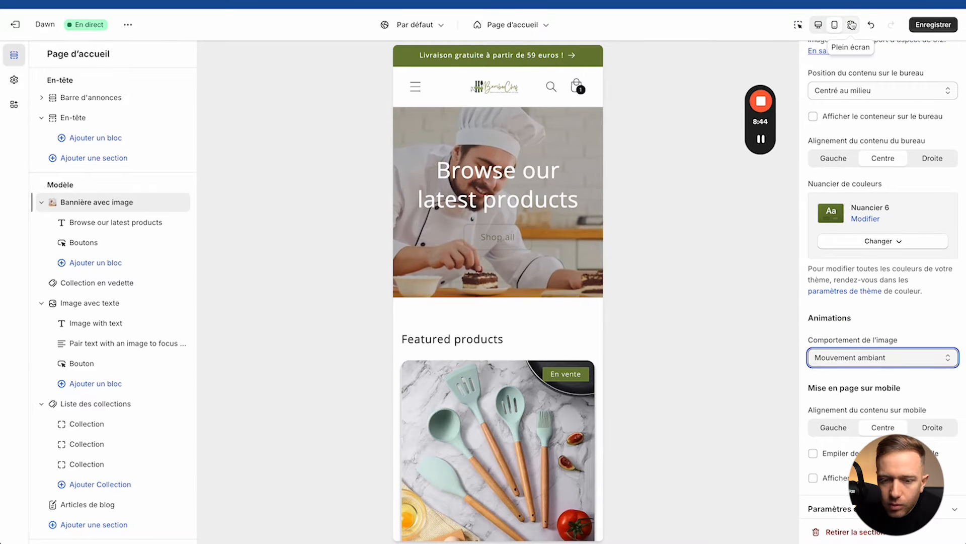
click(851, 25)
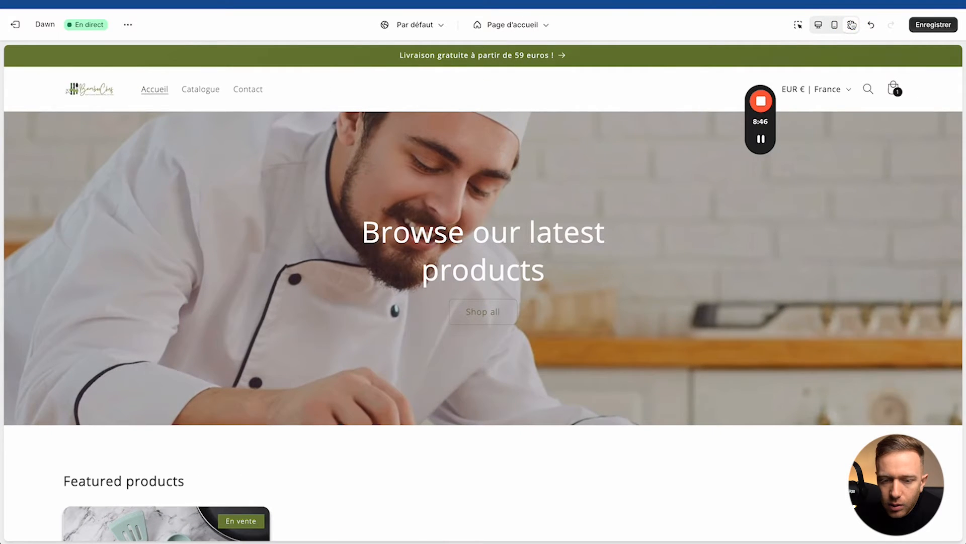
click(835, 27)
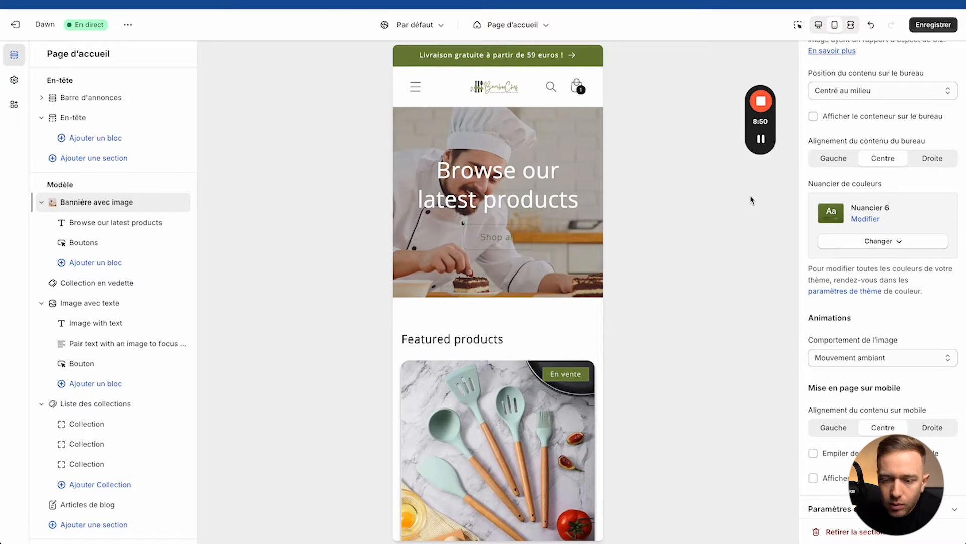
scroll(811, 110, up, 8)
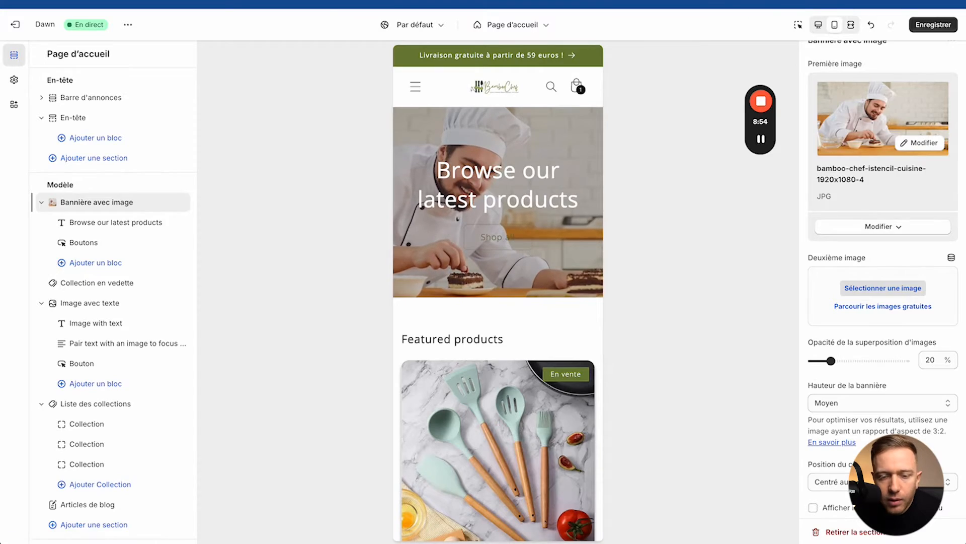
Step: Switch to the PureBamboo product description chat in ChatGPT and begin a prompt: "Créer moi les textes pour ma pages d'accueil . J'ai 5 sections"
key(ctrl+Up)
click(310, 218)
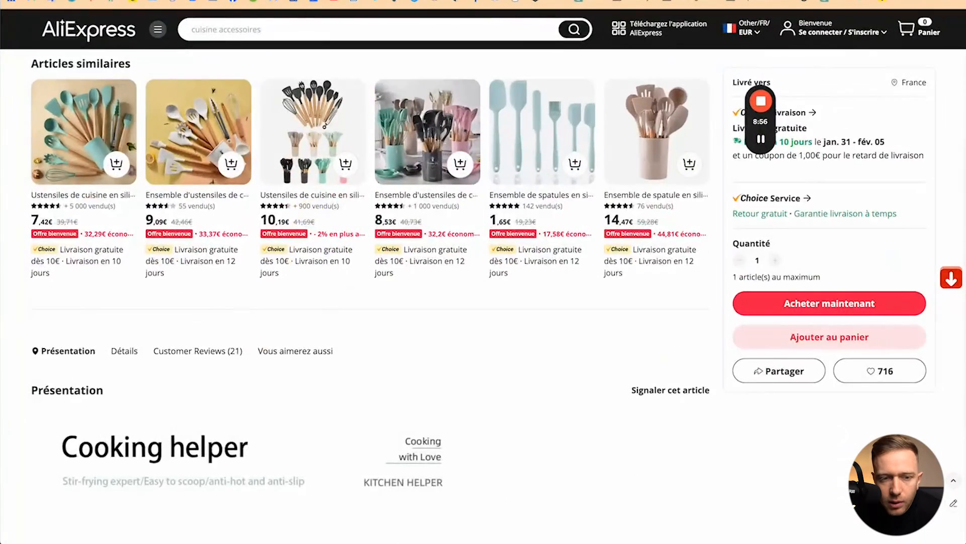
key(ctrl+Tab)
key(ctrl+Tab)
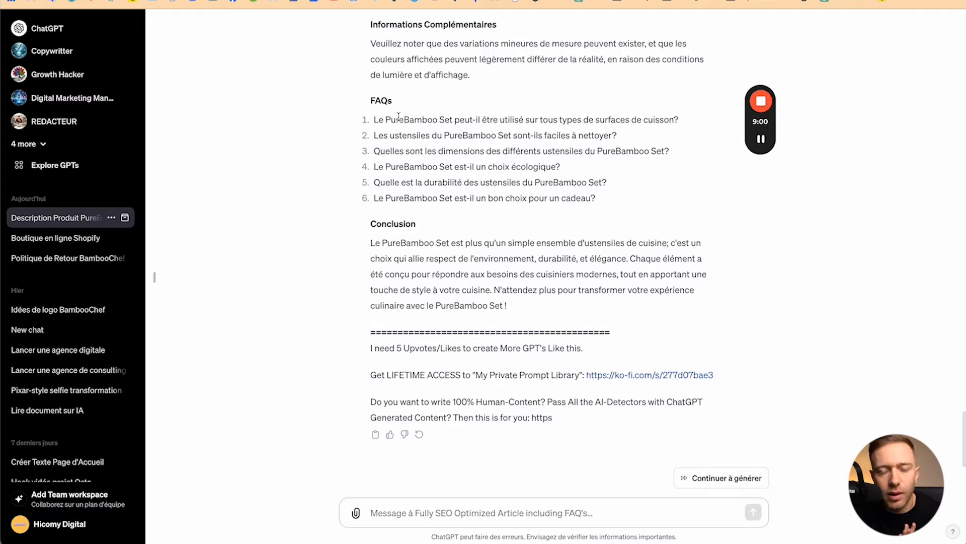
scroll(399, 116, up, 20)
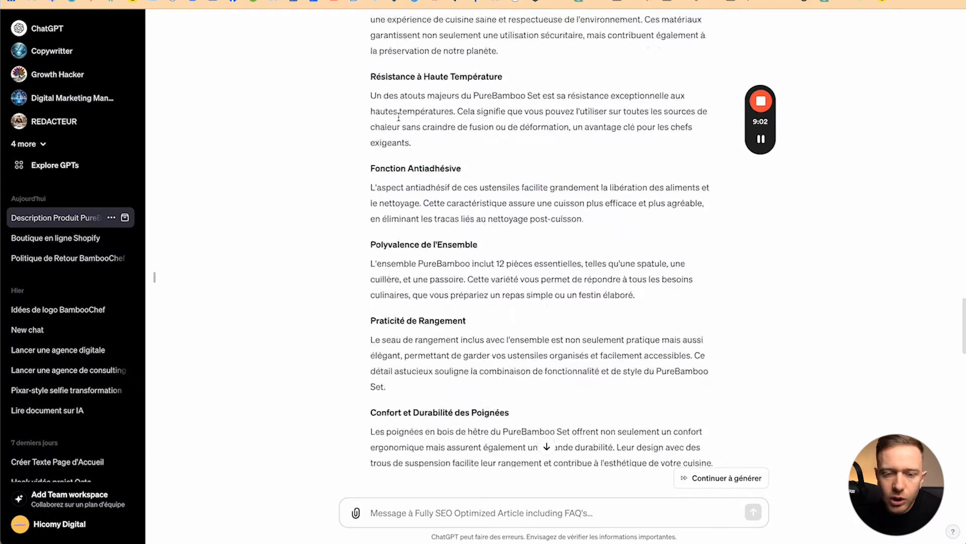
scroll(475, 368, down, 20)
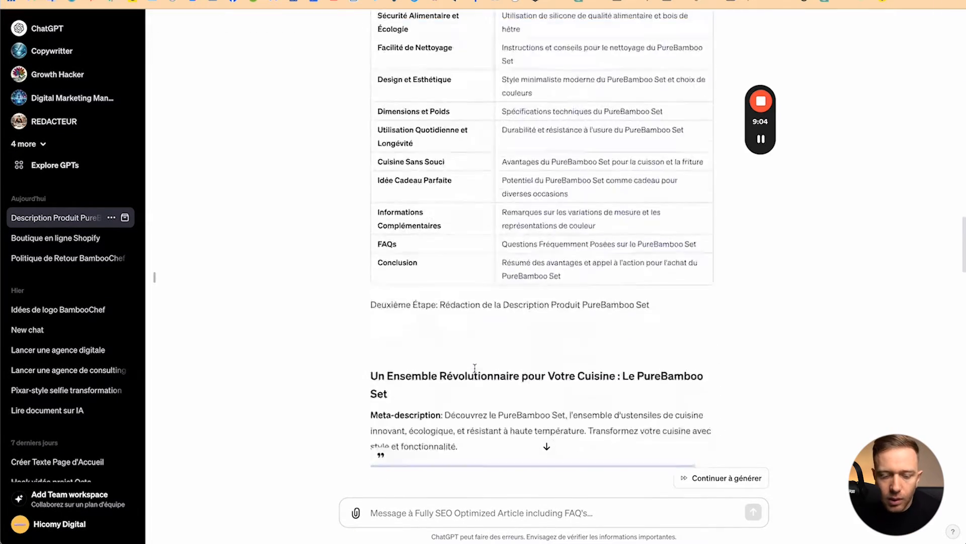
click(417, 511)
text(Créee)
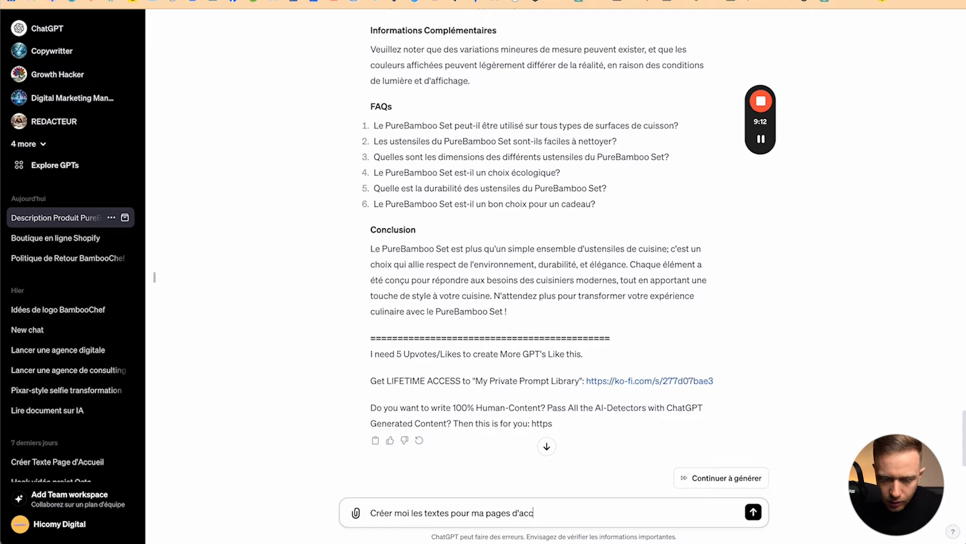
key(shift+Return)
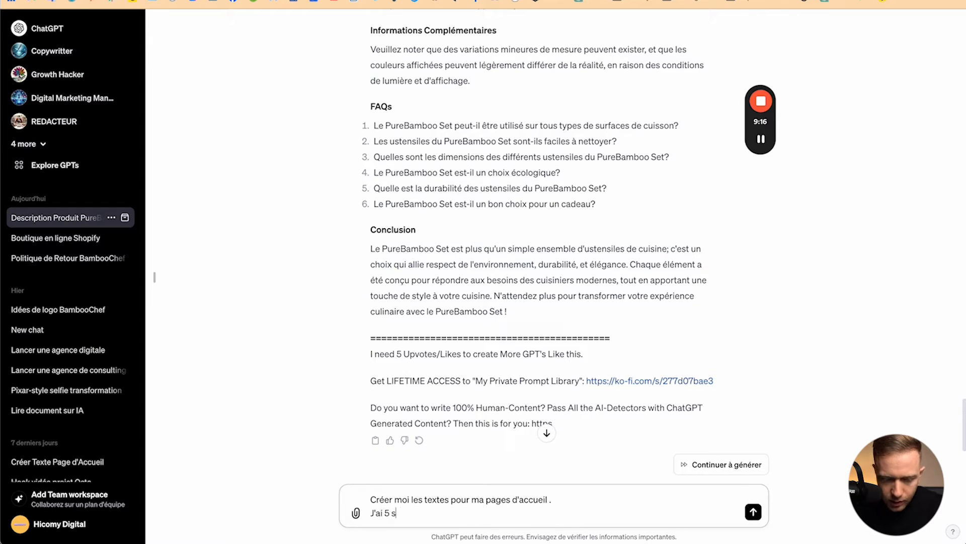
key(shift+Return)
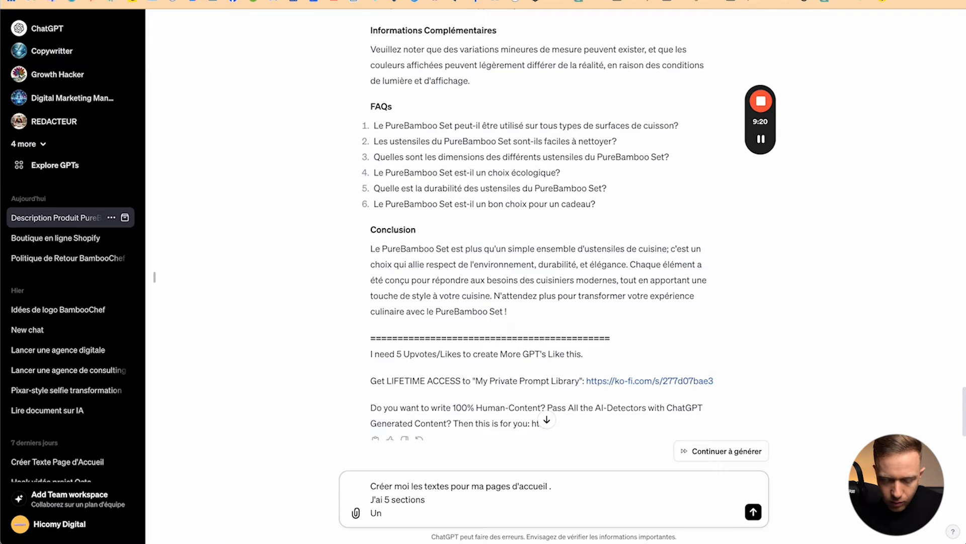
Step: List the first sections in the prompt on separate lines: "Une baniere avec image", "DEux image avec texte" and "Un texte enrichi"
text(Une baniere avec ima)
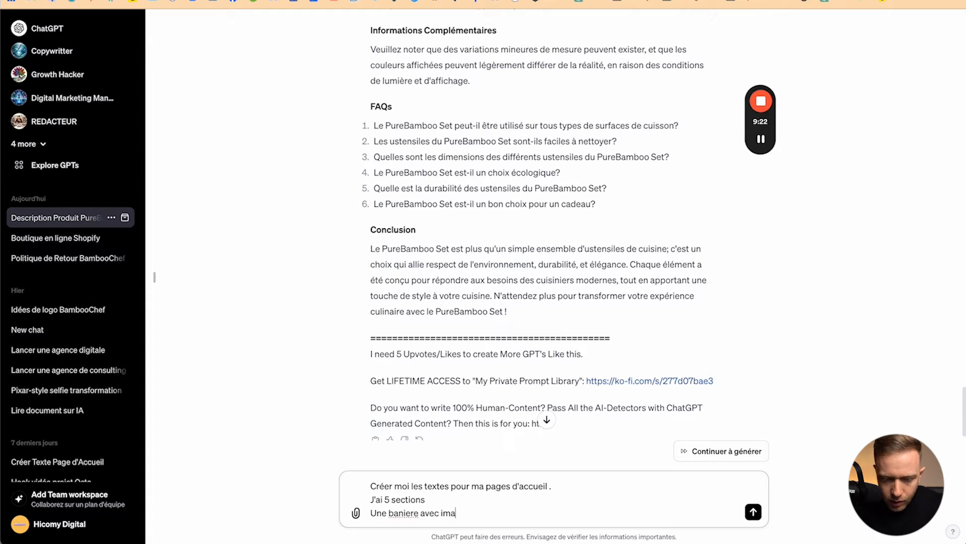
text(ge)
key(shift+Return)
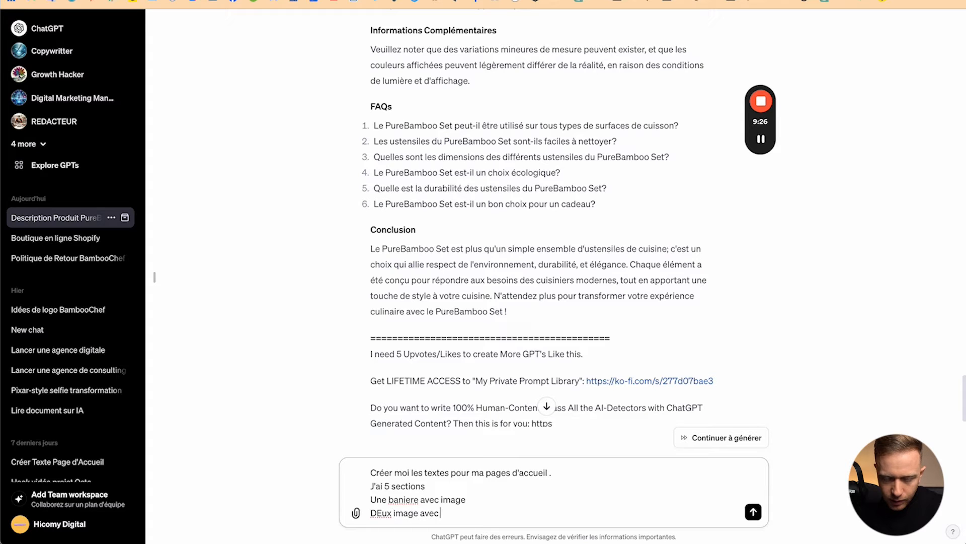
key(shift+Return)
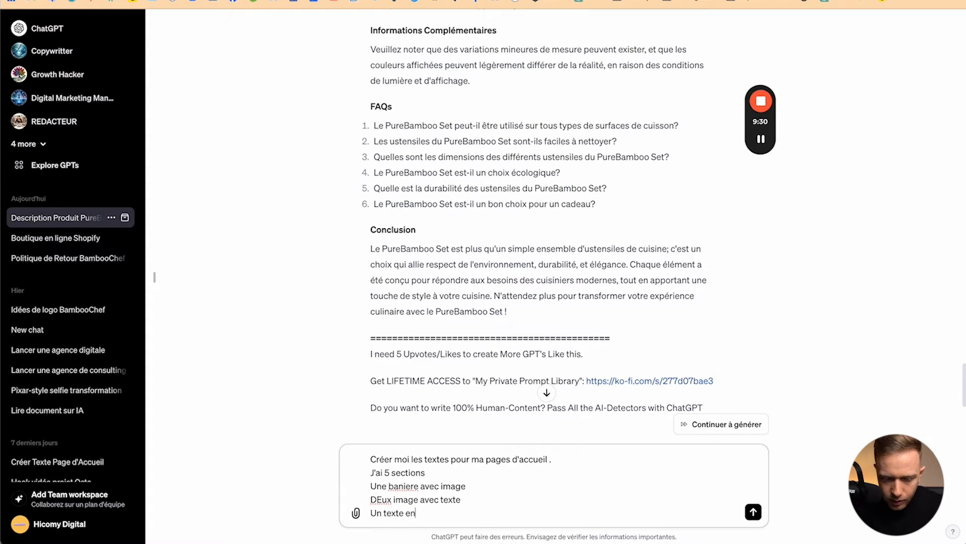
key(shift+Return)
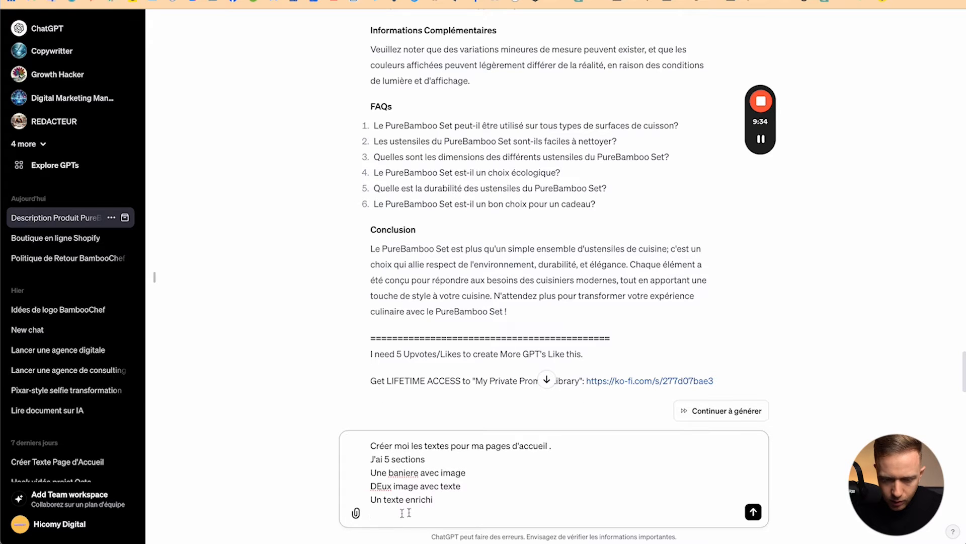
Step: Number the three listed sections in the prompt by prefixing them with "1 -", "2 -" and "3 -"
click(373, 472)
text(1 -)
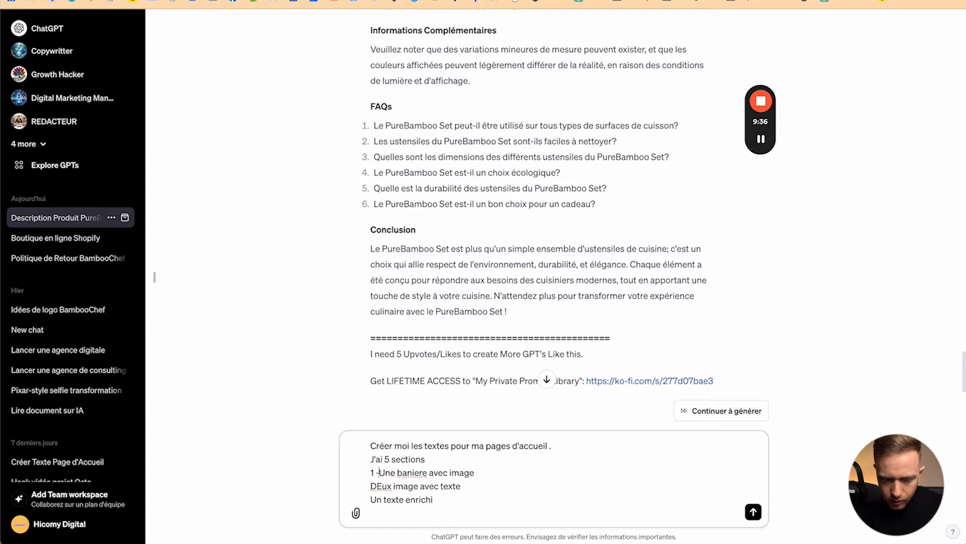
click(371, 485)
text(2 -)
click(371, 498)
text(3 -)
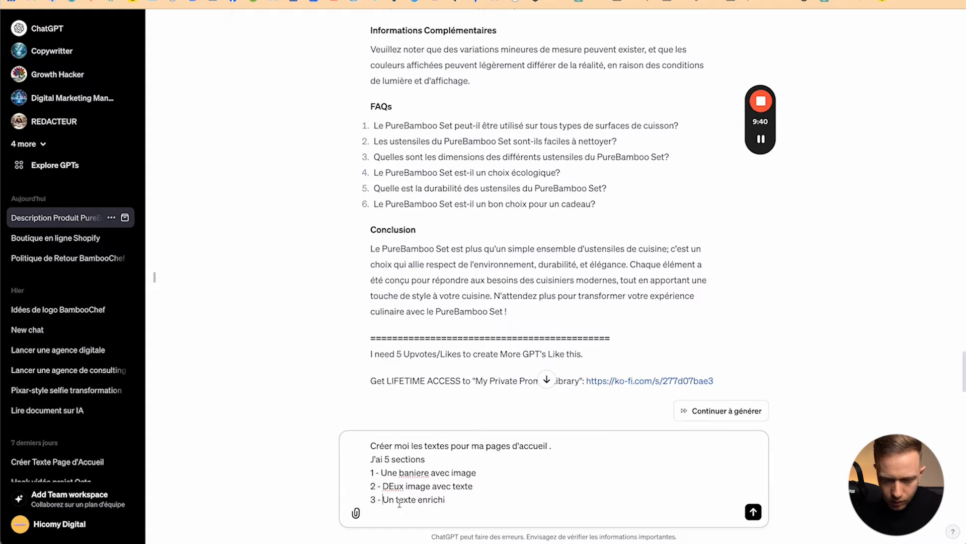
Step: Complete the prompt with "4 - Description produit", "5 - FAQ" and "Optimise le texte SEO friendly", and send it
click(414, 513)
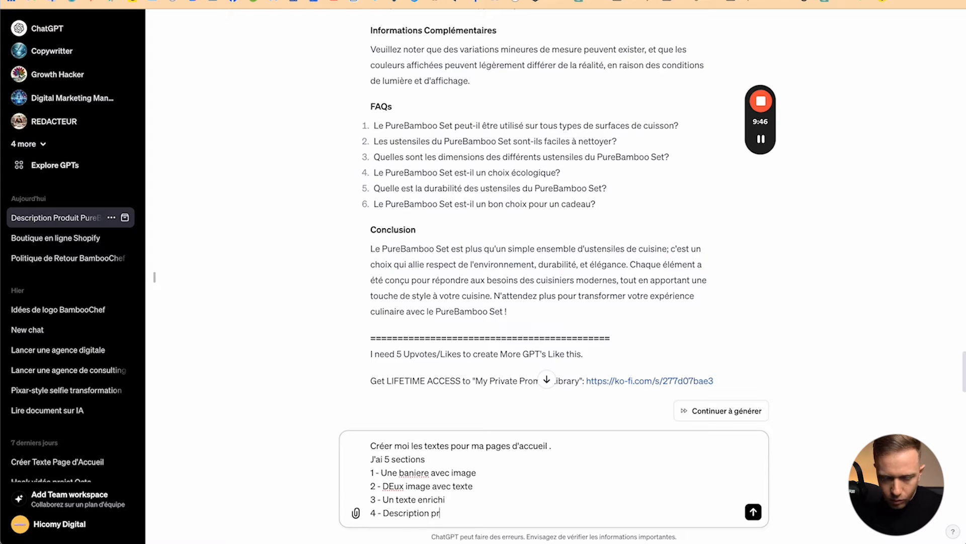
key(shift+Return)
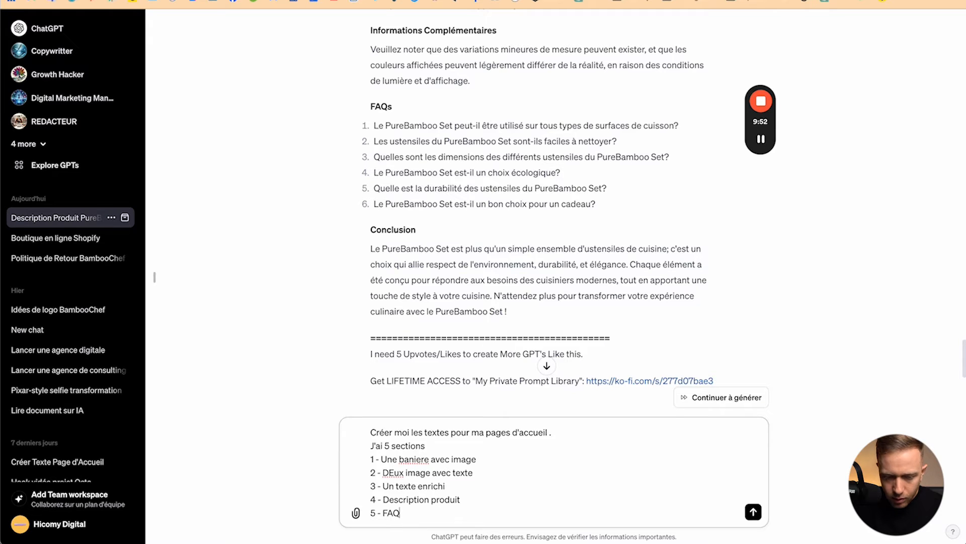
key(shift+Return)
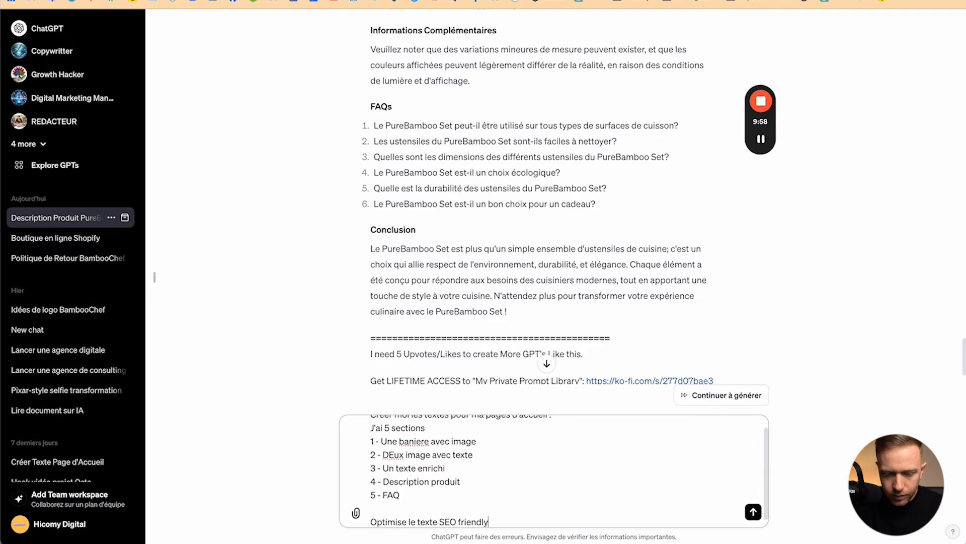
key(Return)
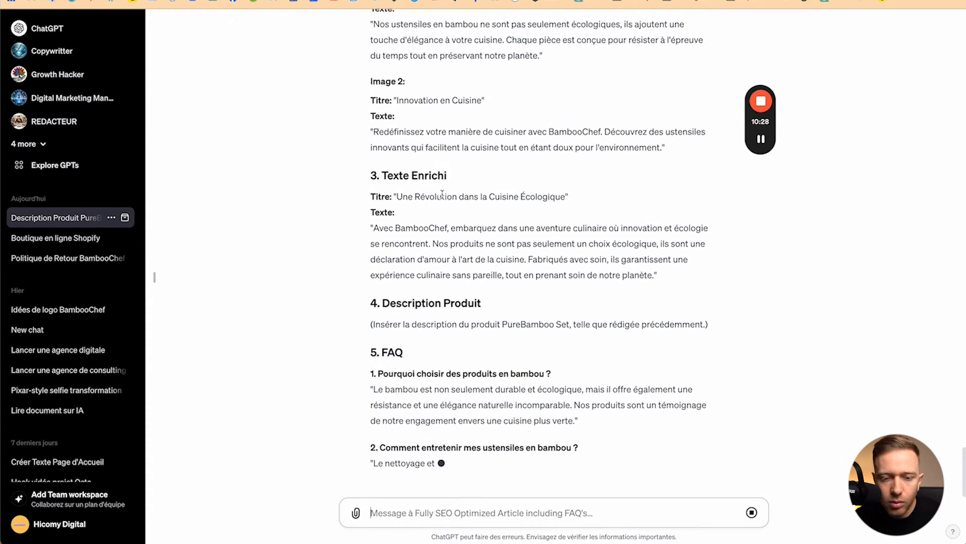
Step: Copy "Plongez dans l'univers de BambooChef" from the ChatGPT answer into the Shopify banner's title block and set the title size to Petit
scroll(432, 252, up, 7)
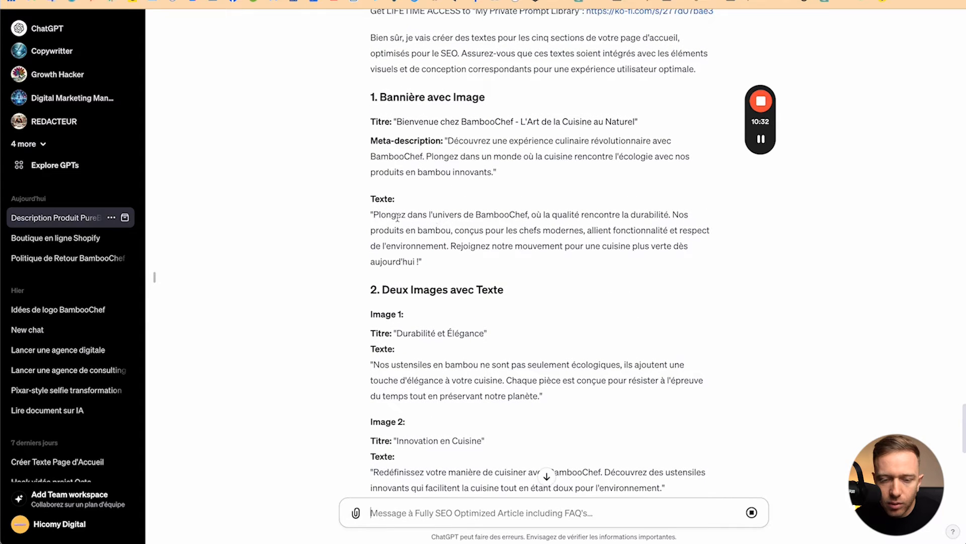
drag(373, 215, 527, 215)
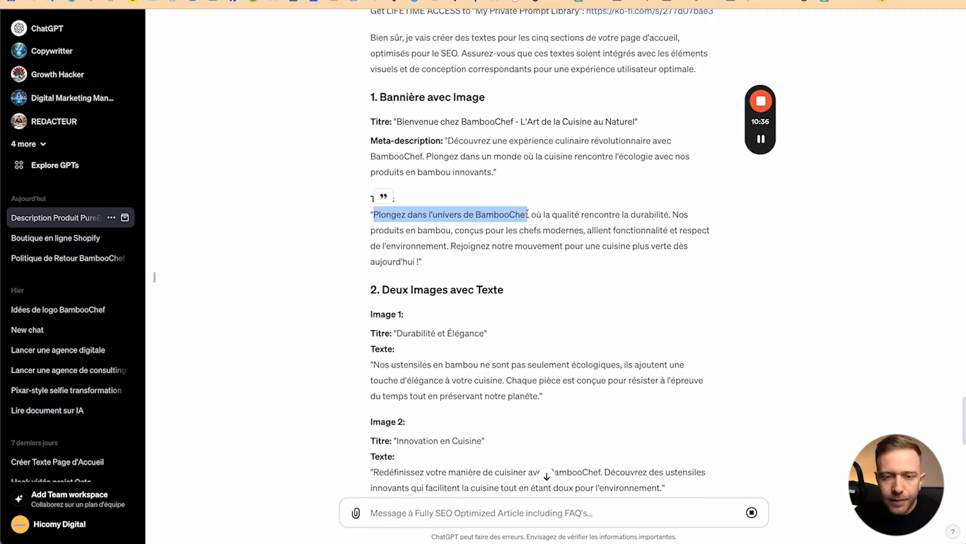
key(ctrl+Up)
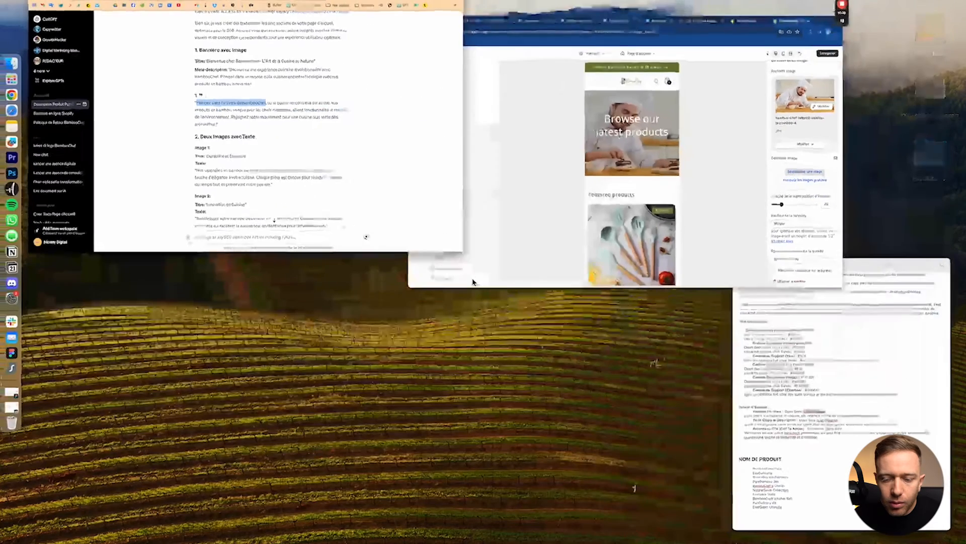
click(464, 218)
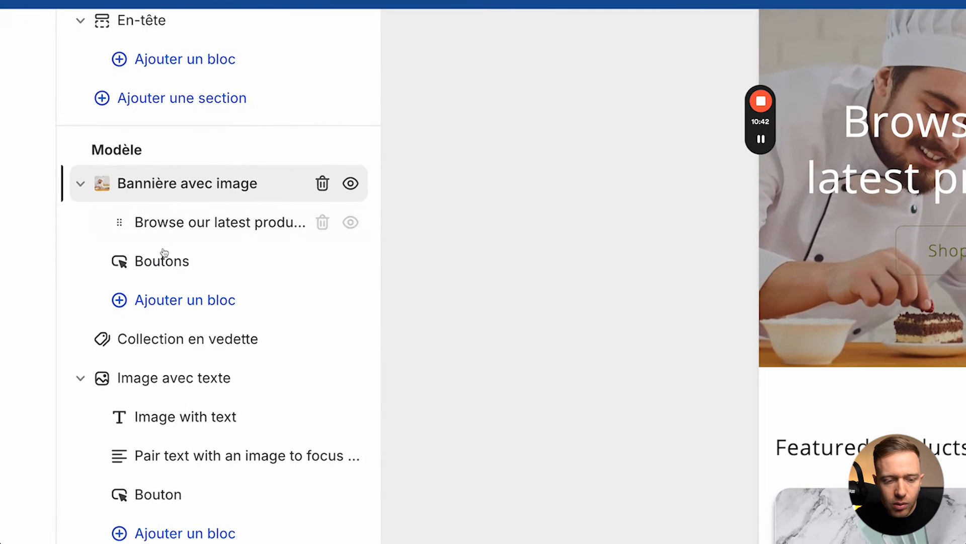
click(93, 224)
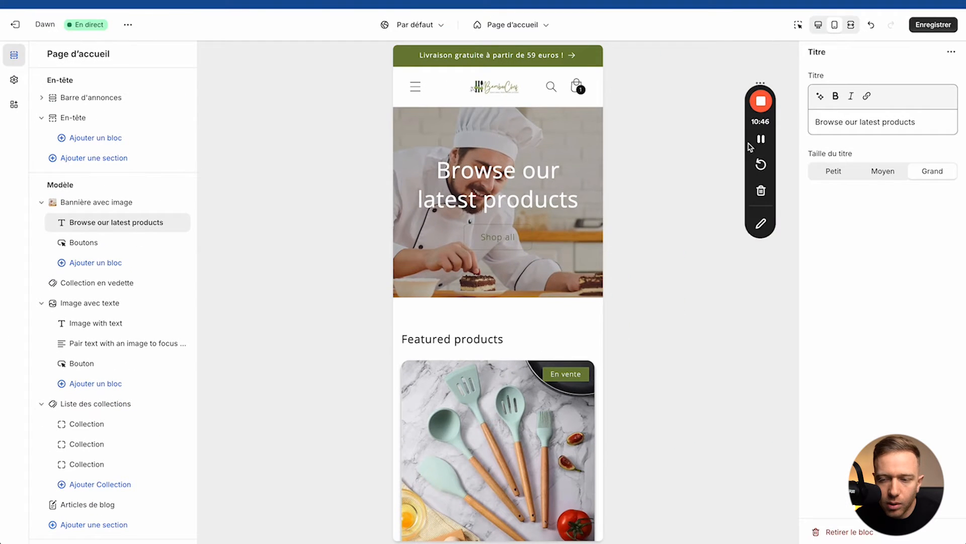
triple_click(833, 117)
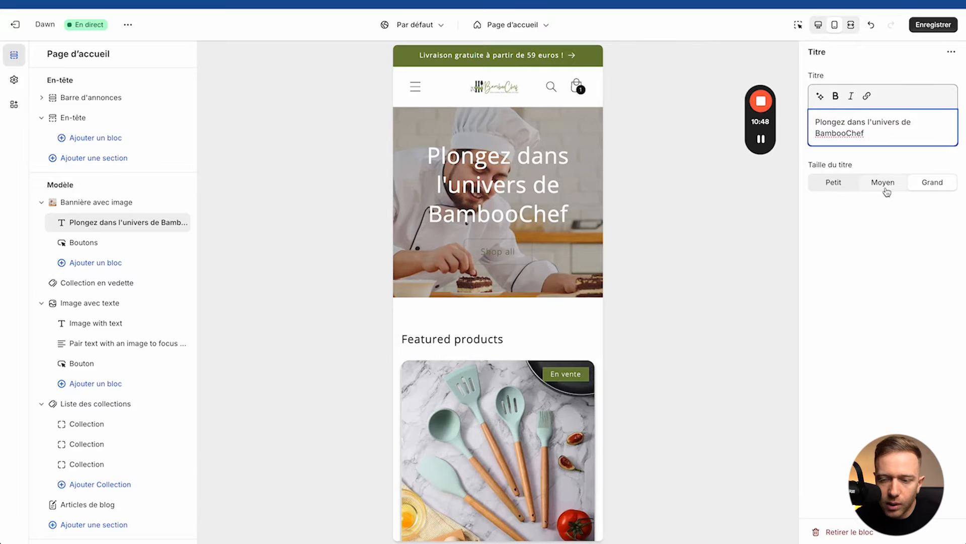
click(884, 186)
click(835, 182)
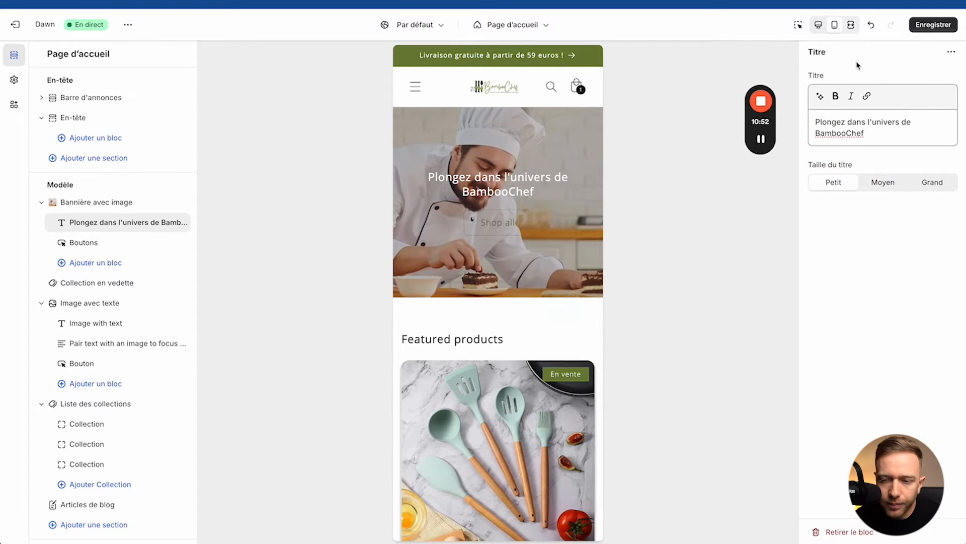
Step: Set the text of the banner's first button to "Découvrez maintenant"
click(126, 244)
click(856, 91)
triple_click(856, 89)
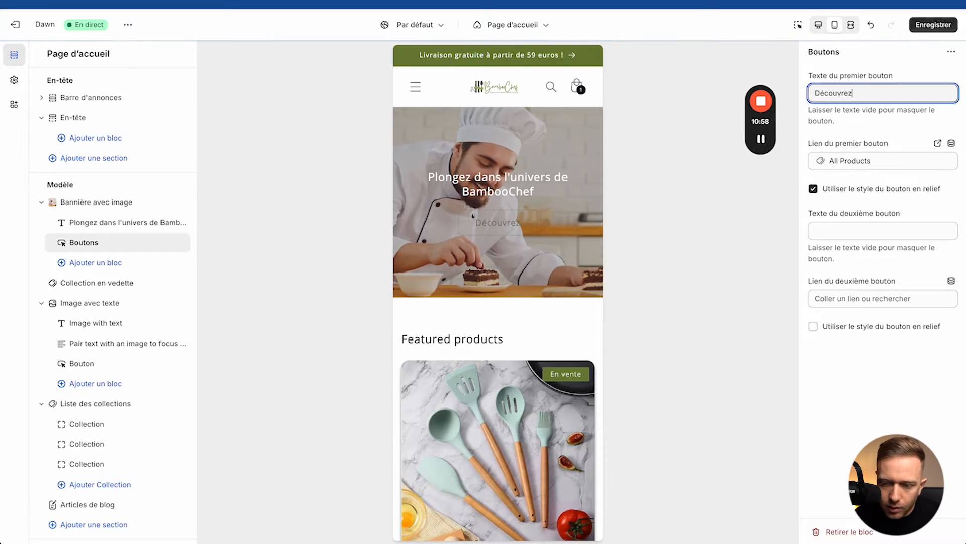
text(Découvrez mainteant)
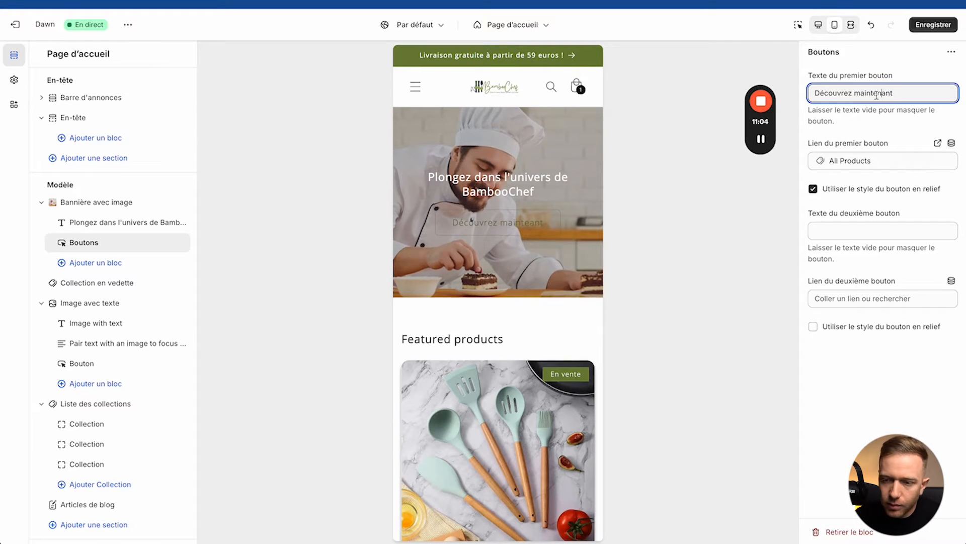
Step: Link the banner's first button to the PureBamboo Set product and turn off its "Utiliser le style du bouton en relief" option
click(859, 161)
click(856, 206)
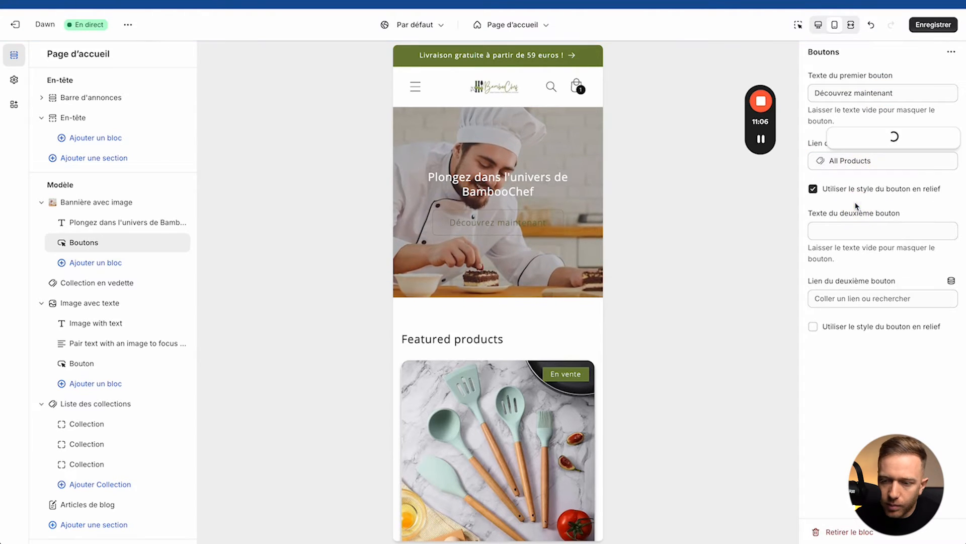
click(858, 136)
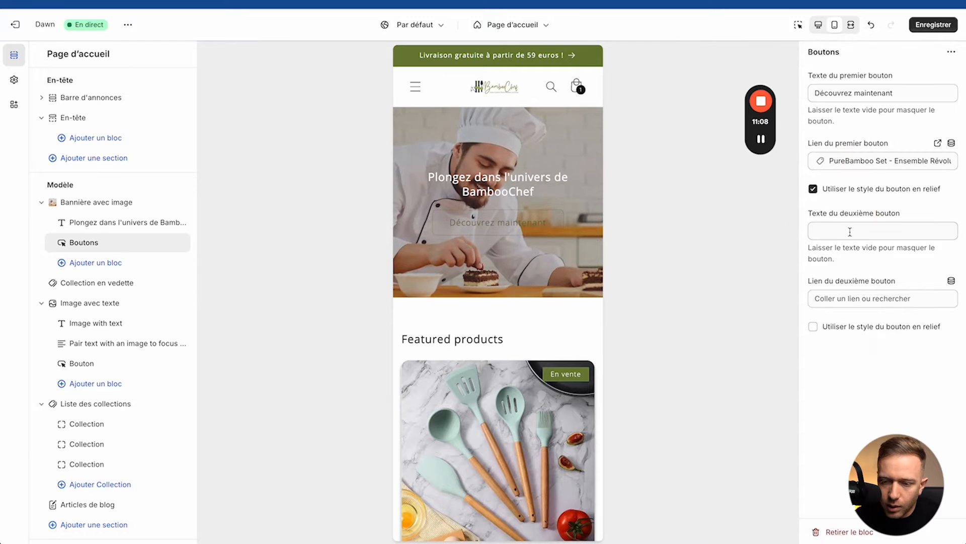
click(813, 190)
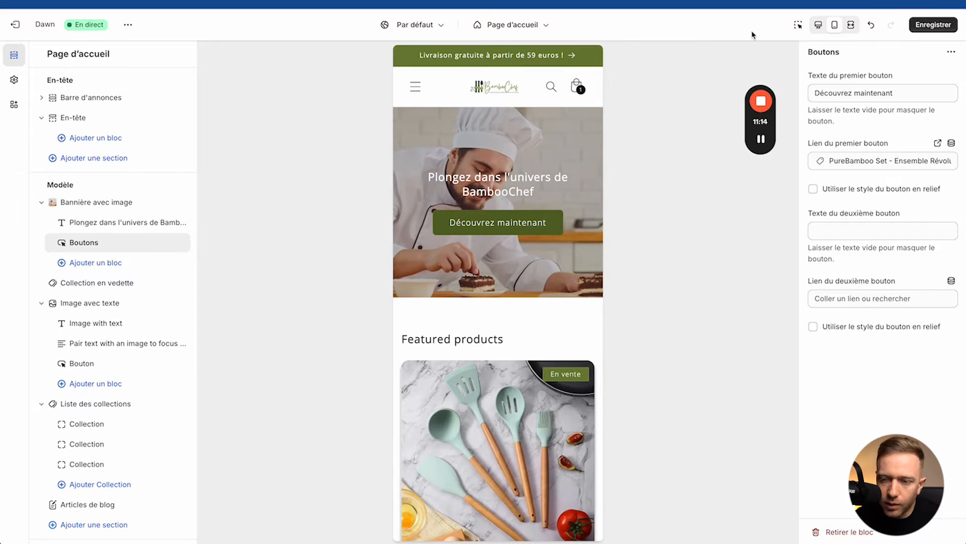
Step: Show the desktop preview and set the banner title's Taille du titre to Moyen
click(819, 24)
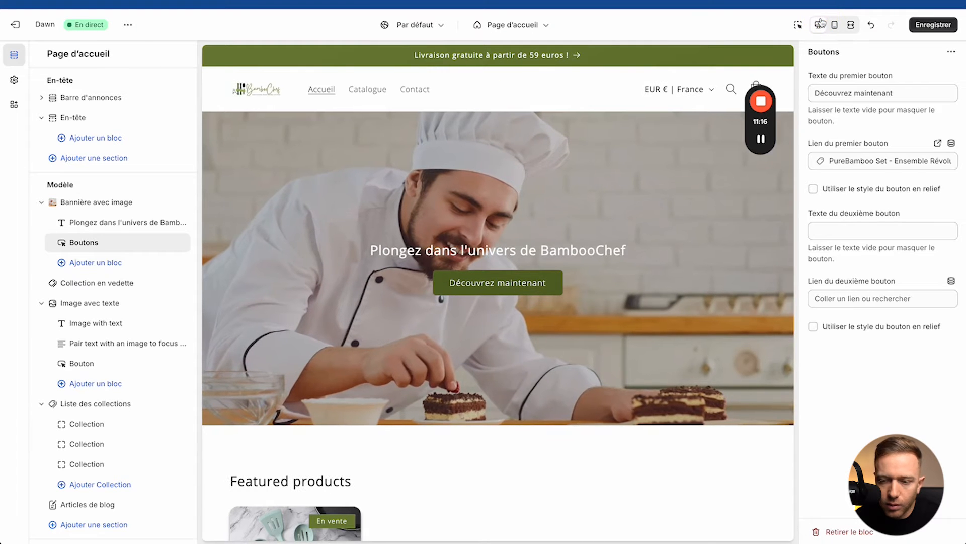
click(104, 224)
click(882, 183)
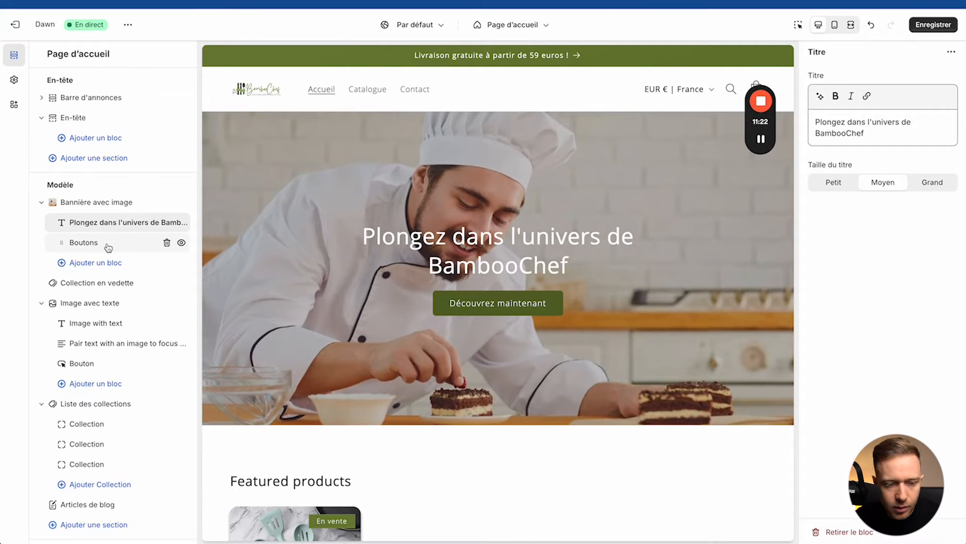
Step: Set the banner's Hauteur de la bannière to Petit and check it in the full-screen and mobile previews
click(96, 202)
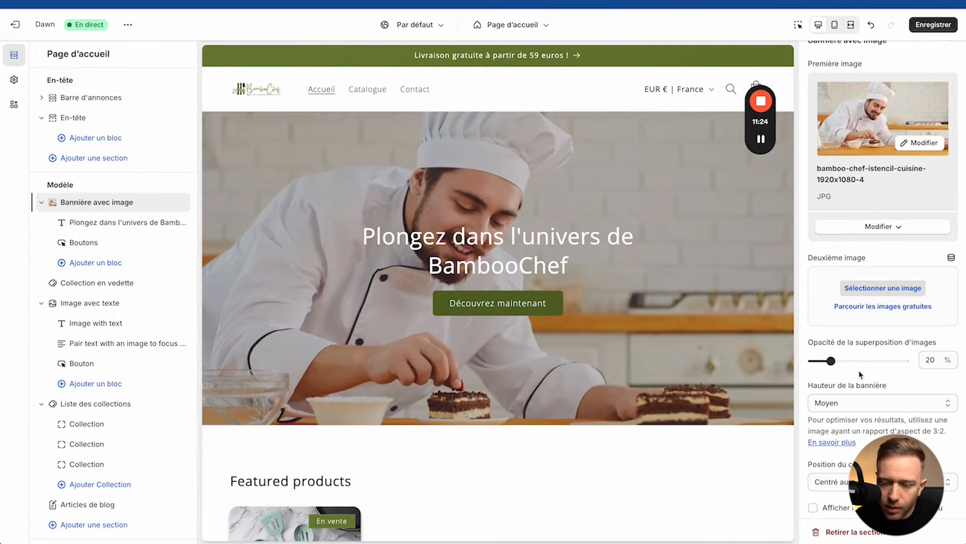
scroll(861, 374, down, 3)
click(858, 342)
click(856, 327)
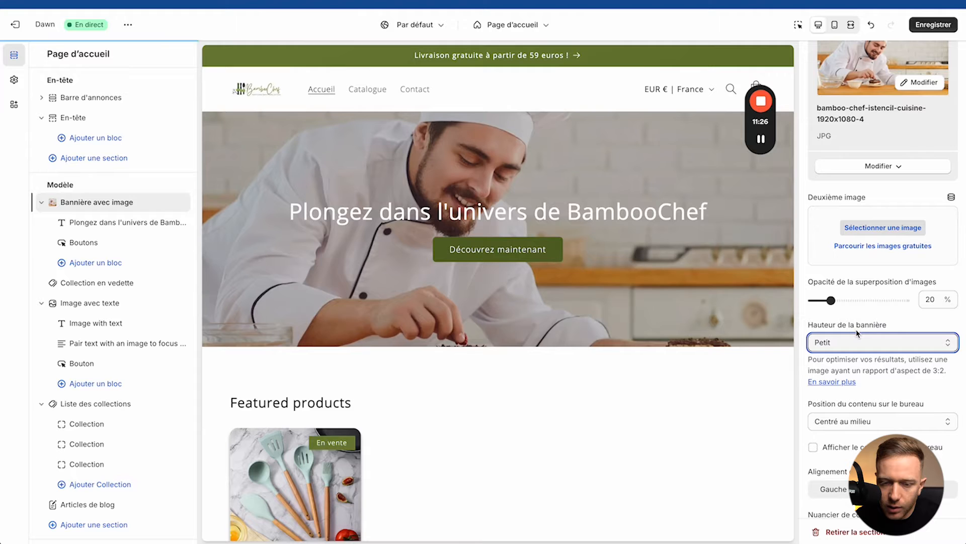
click(851, 25)
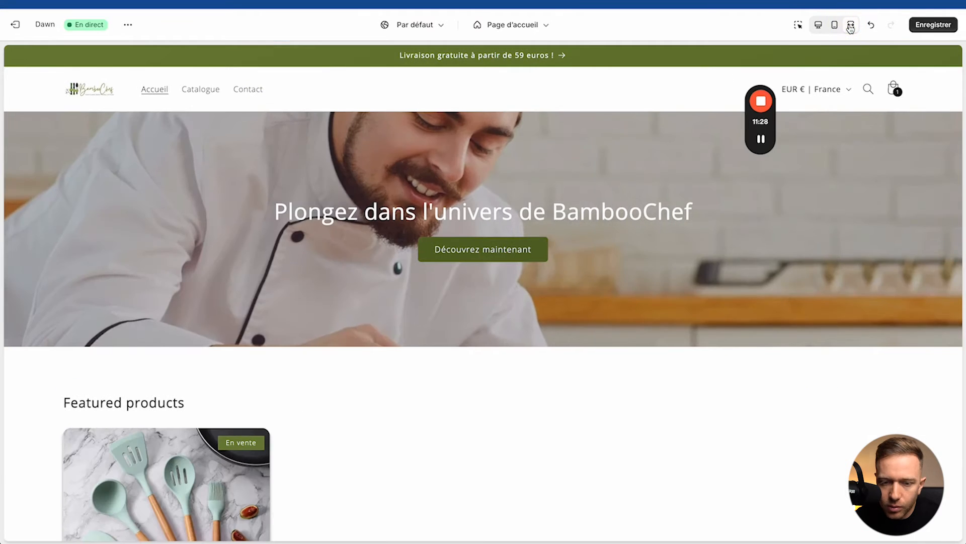
click(835, 26)
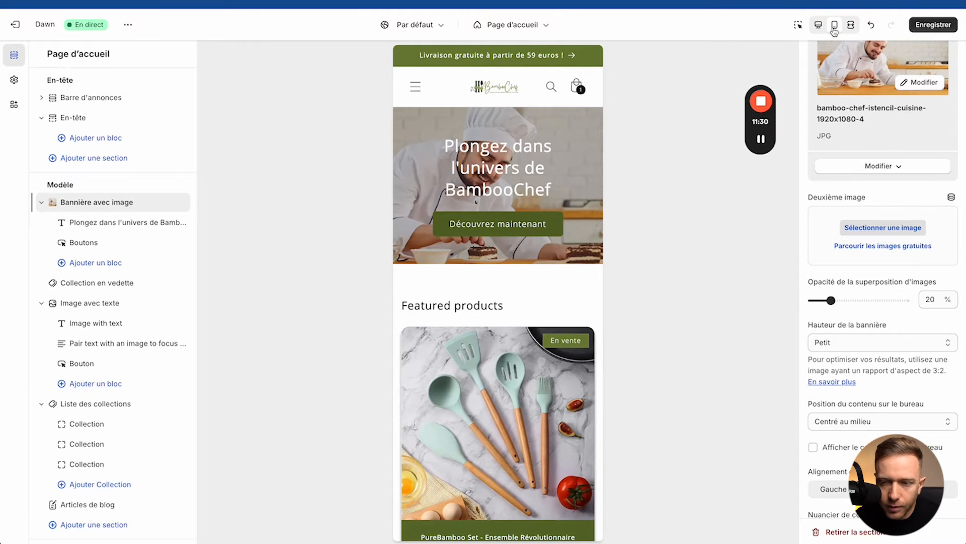
Step: Turn on "Empiler des images sur un mobile" and the option showing the container on mobile for the image banner
click(818, 24)
click(835, 25)
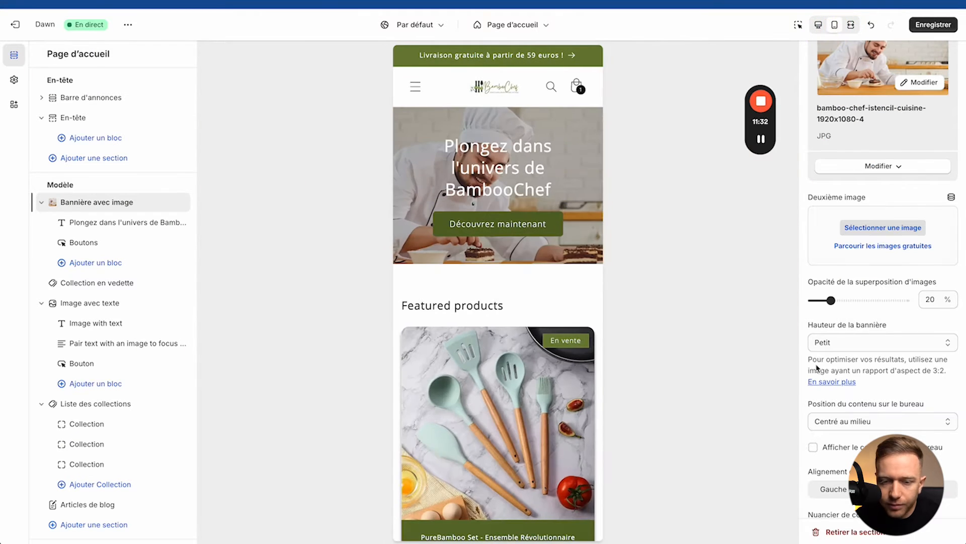
scroll(817, 368, down, 7)
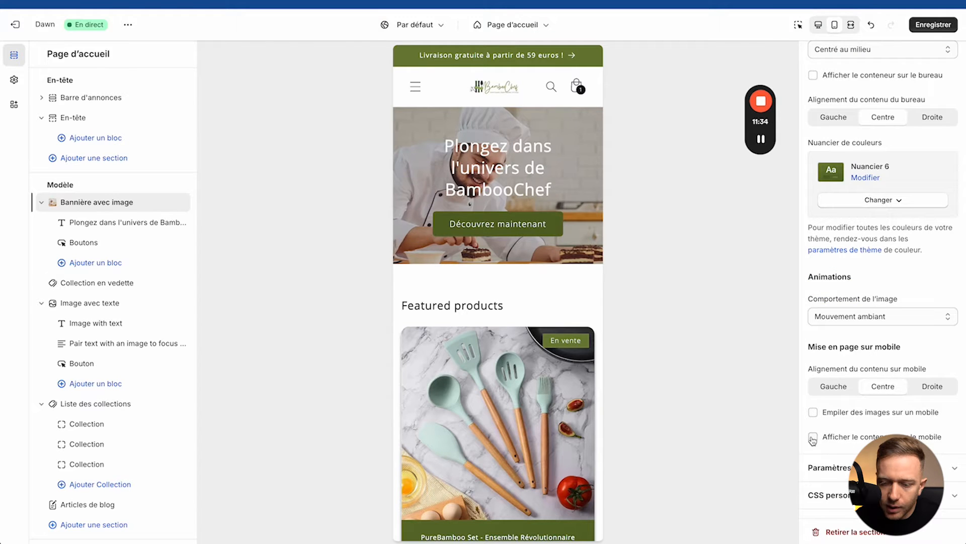
click(814, 413)
click(813, 437)
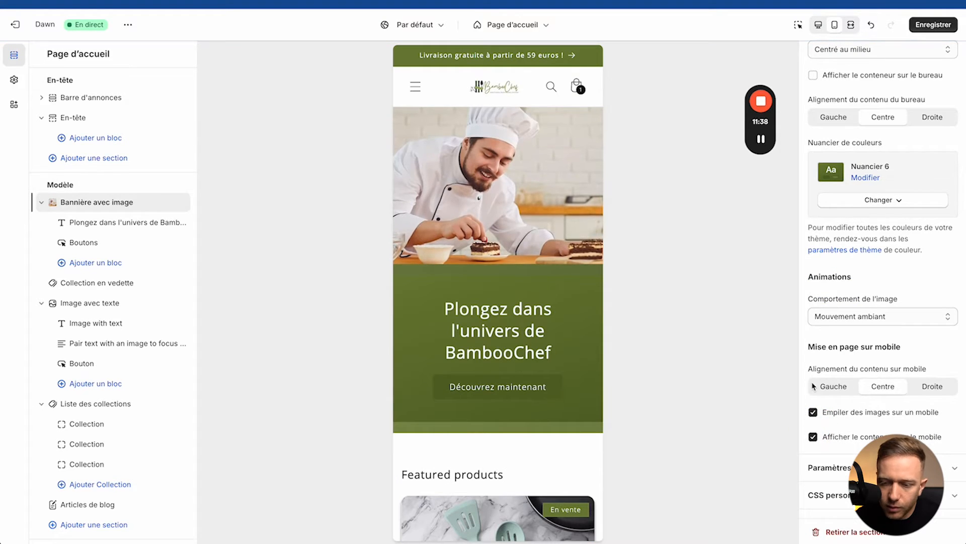
Step: Try Nuancier 1 and Nuancier 7 as the banner's colour scheme, and settle on Nuancier 2
scroll(845, 324, up, 2)
click(861, 259)
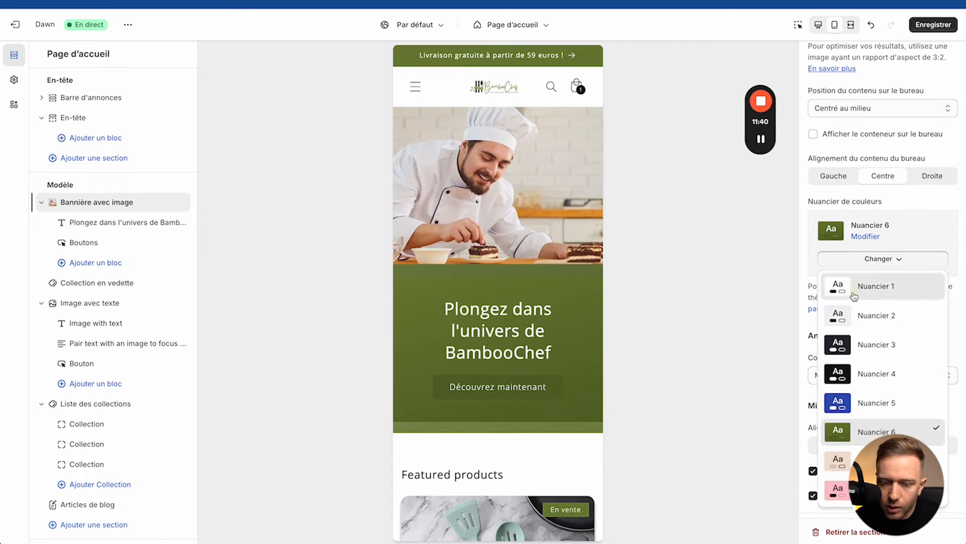
click(854, 296)
click(867, 262)
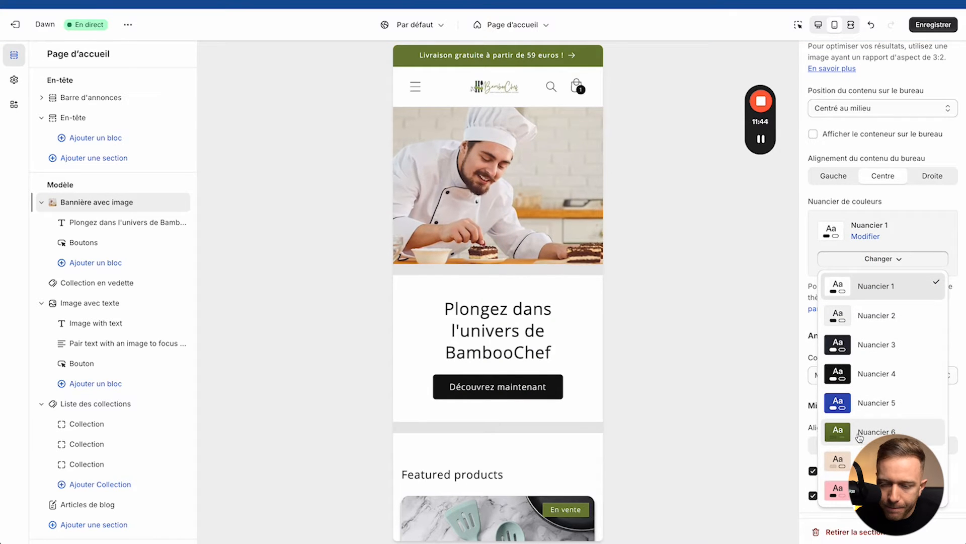
click(859, 461)
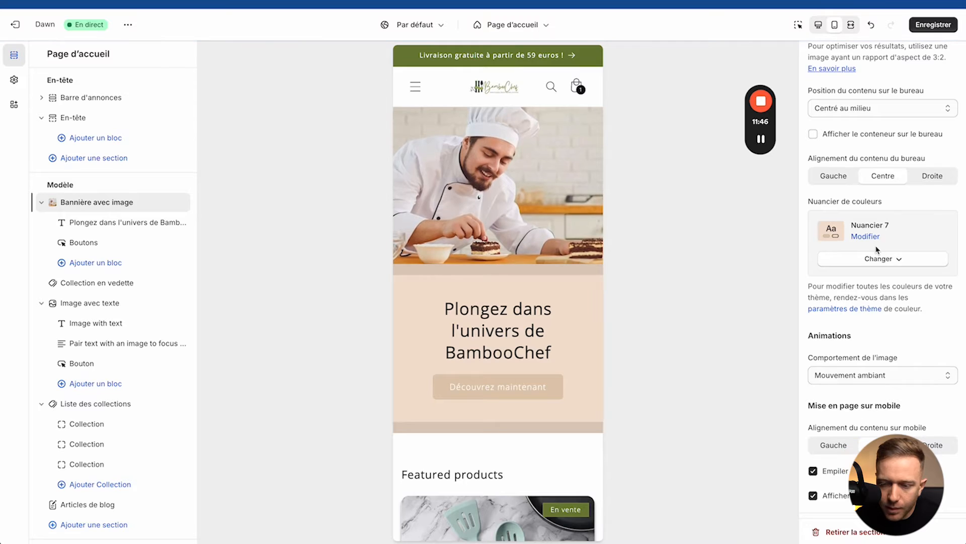
click(878, 258)
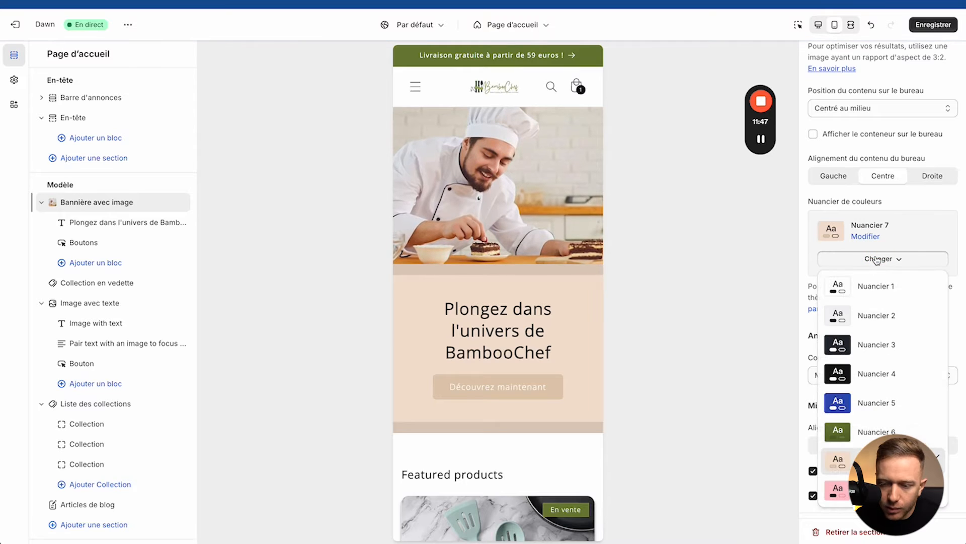
click(870, 317)
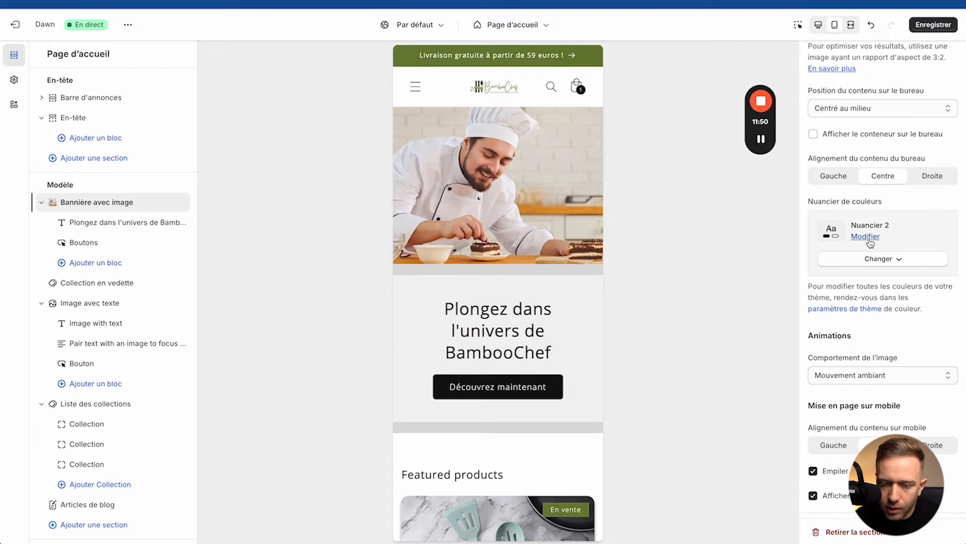
Step: Set Nuancier 2's "Arrière-plan plein du bouton" colour to #566826 and close its colour settings
click(867, 237)
click(820, 276)
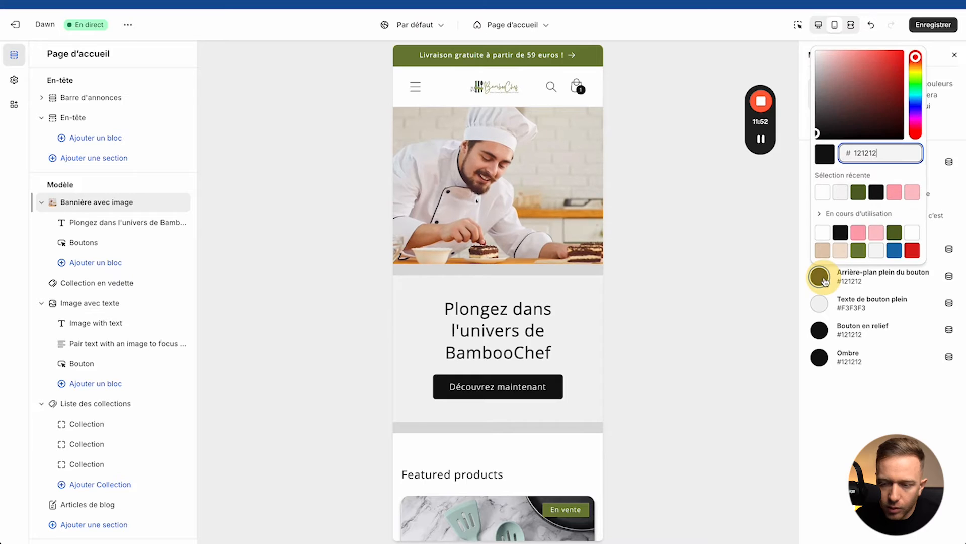
click(859, 193)
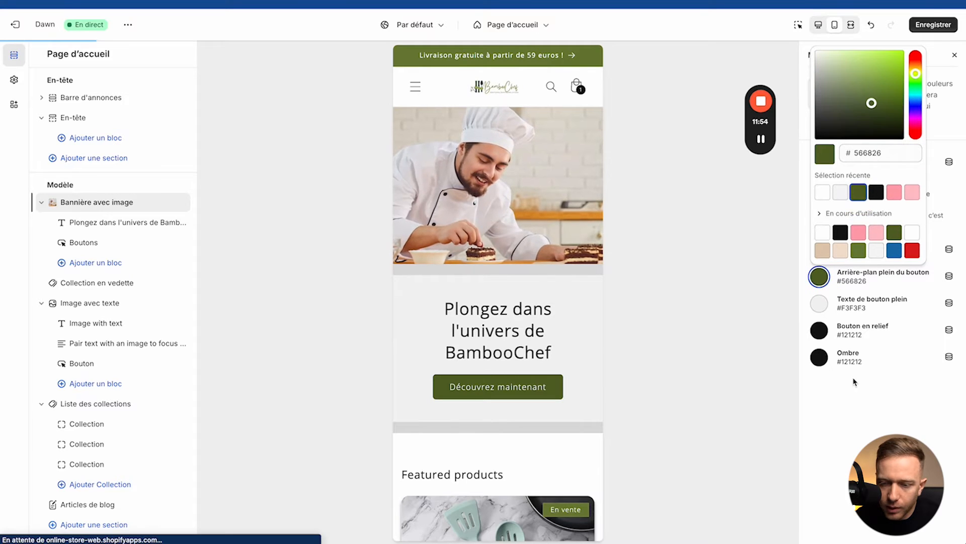
click(730, 341)
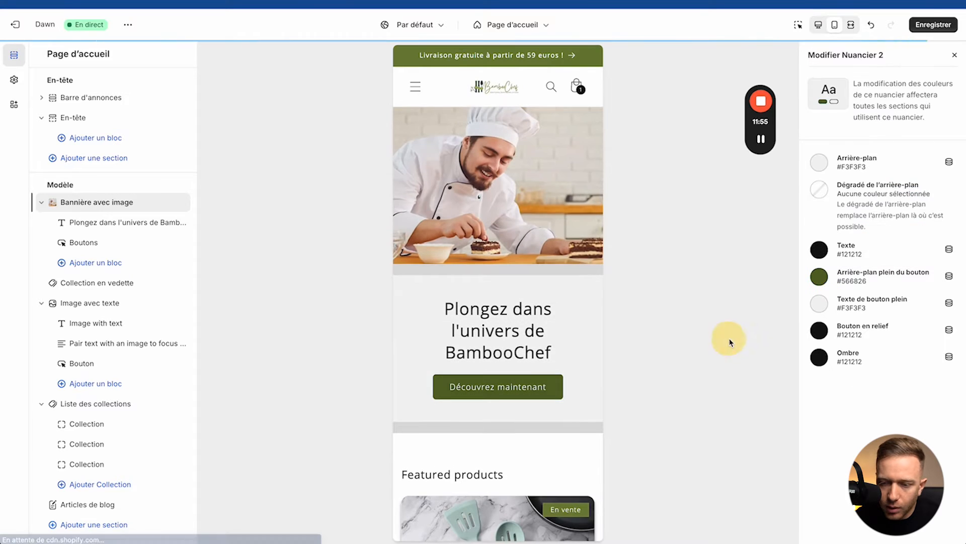
click(954, 56)
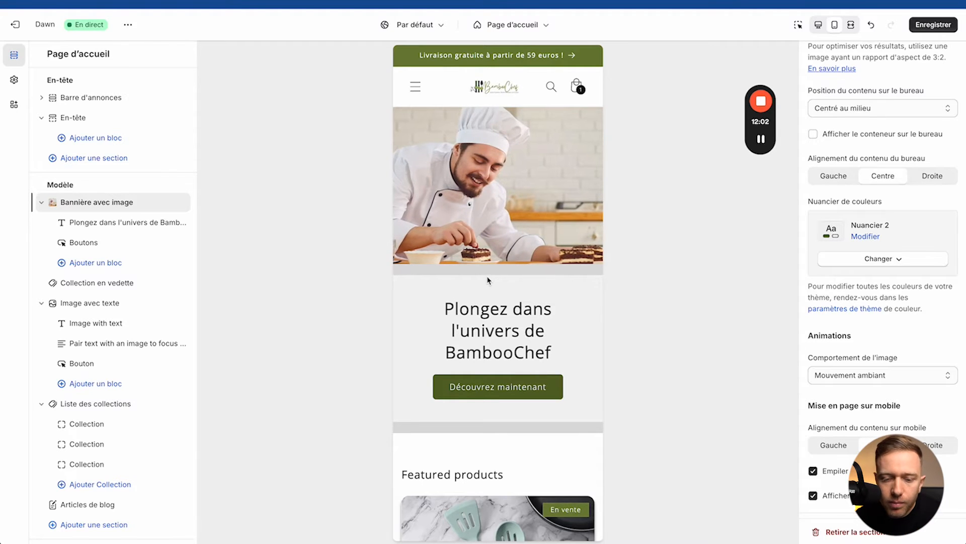
Step: Set the border Épaisseur of the theme's Conteneurs de contenu to 0 px and save the theme
click(14, 80)
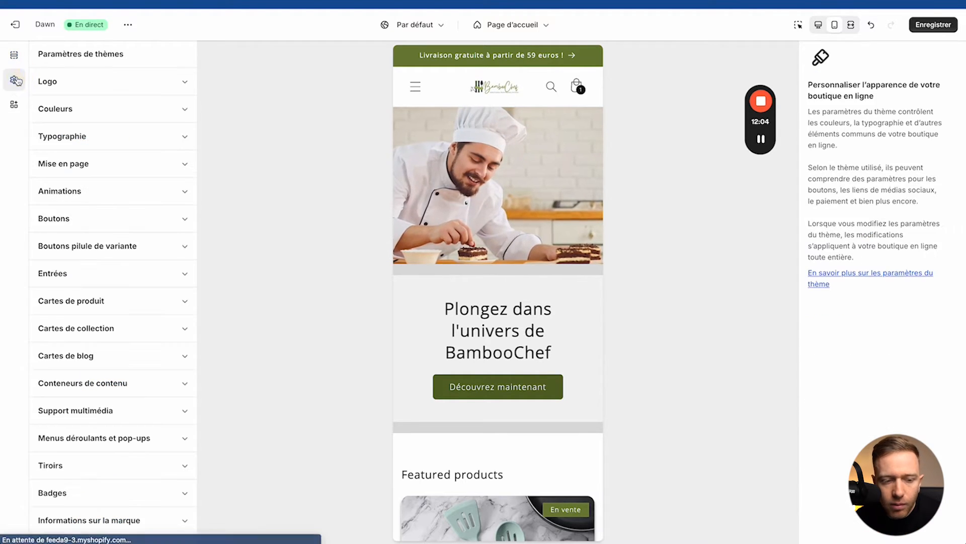
scroll(84, 234, down, 1)
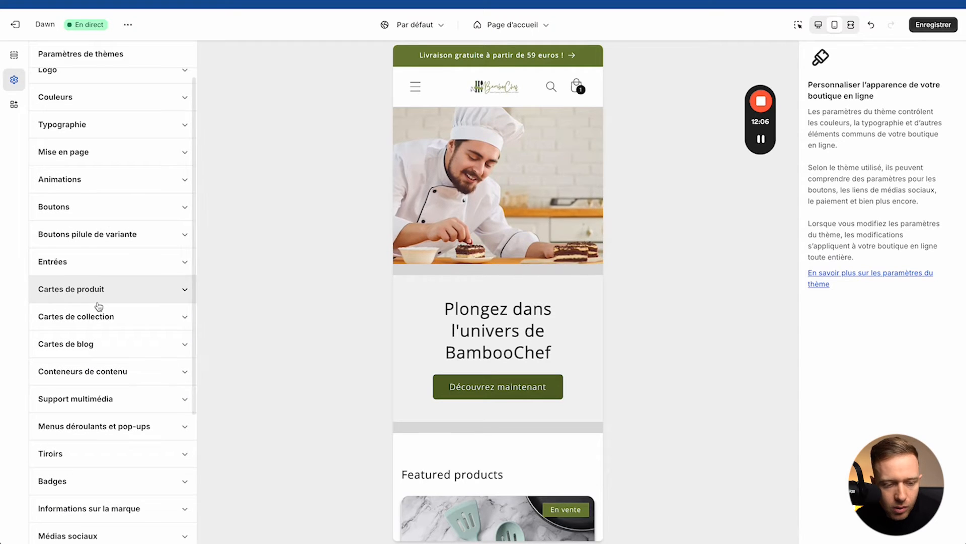
click(116, 400)
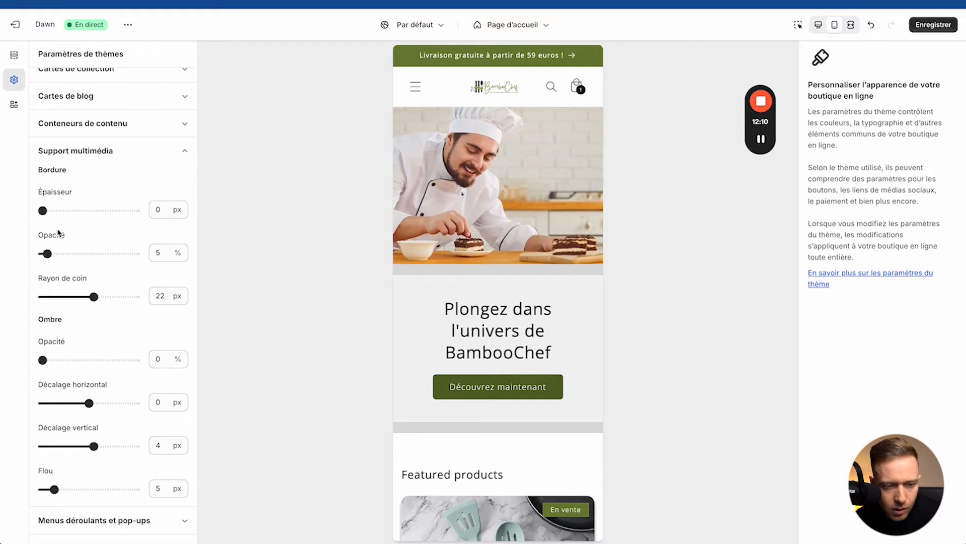
click(107, 123)
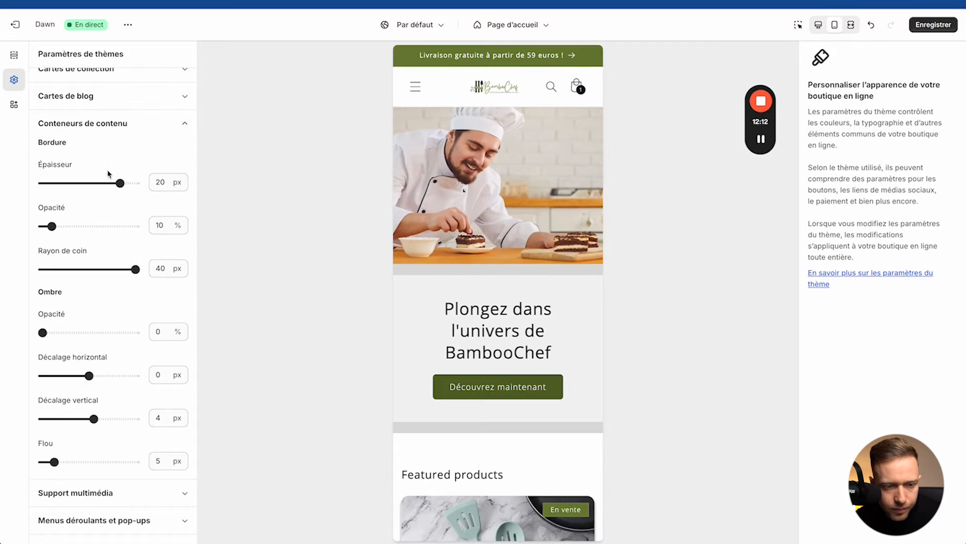
drag(116, 182, 43, 182)
scroll(129, 155, up, 1)
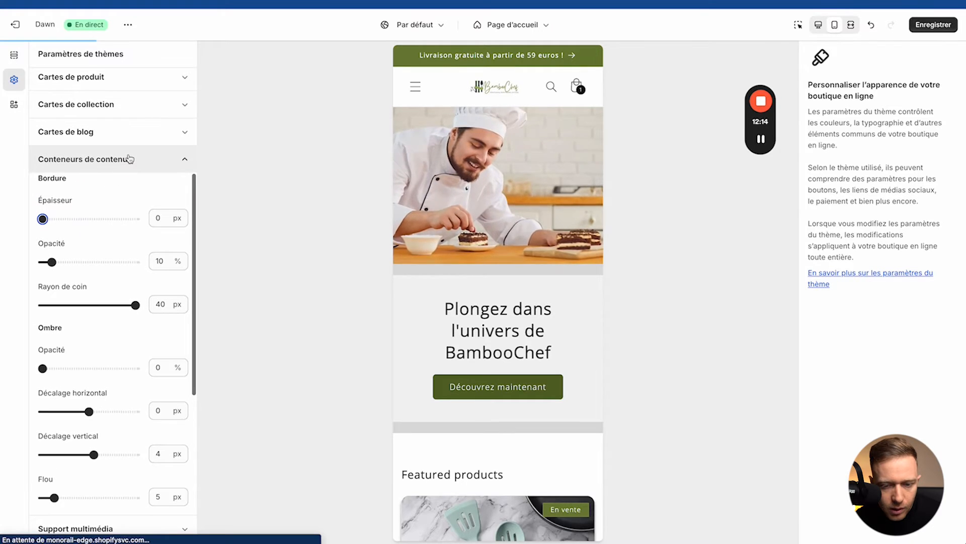
scroll(116, 186, up, 1)
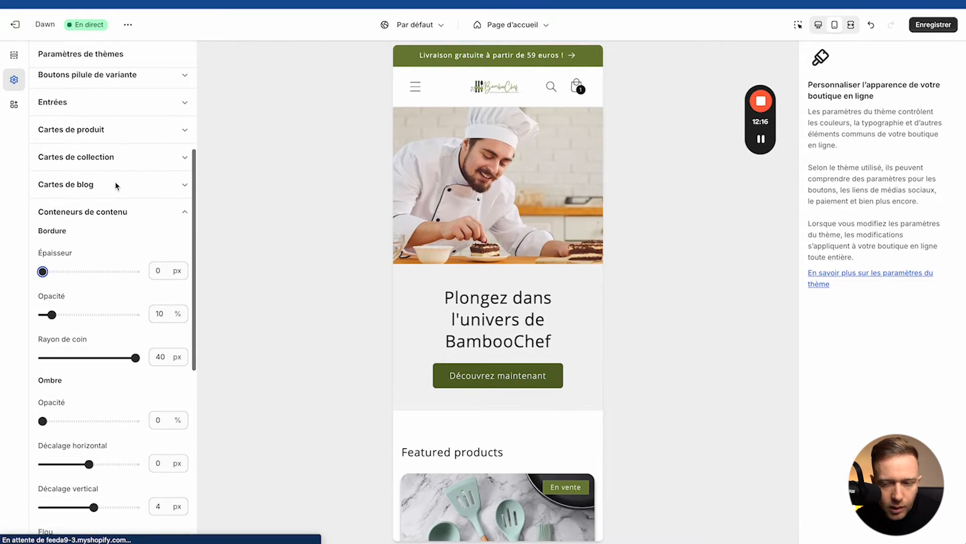
click(933, 24)
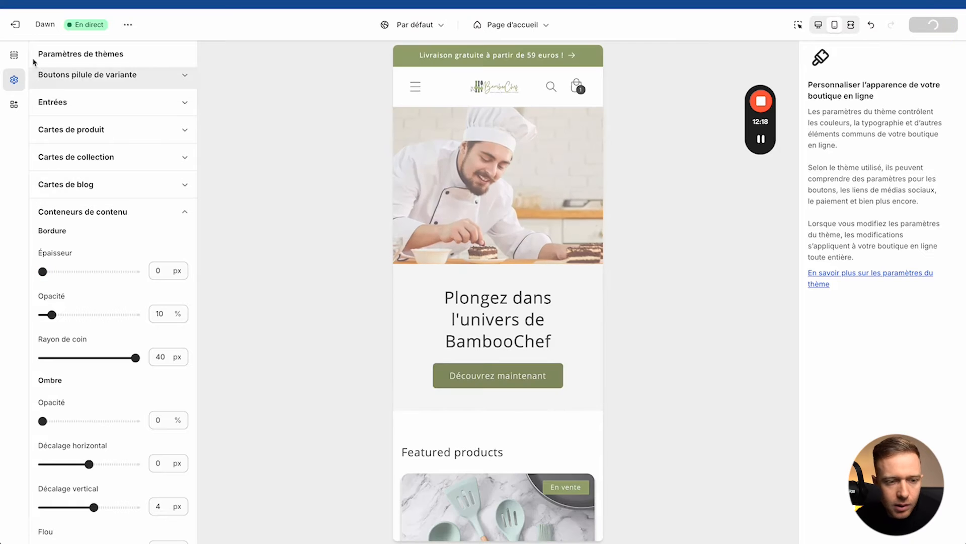
Step: Set Nuancier 2's Arrière-plan colour to #FFFFFF from the banner settings and check the banner in the desktop preview
click(14, 55)
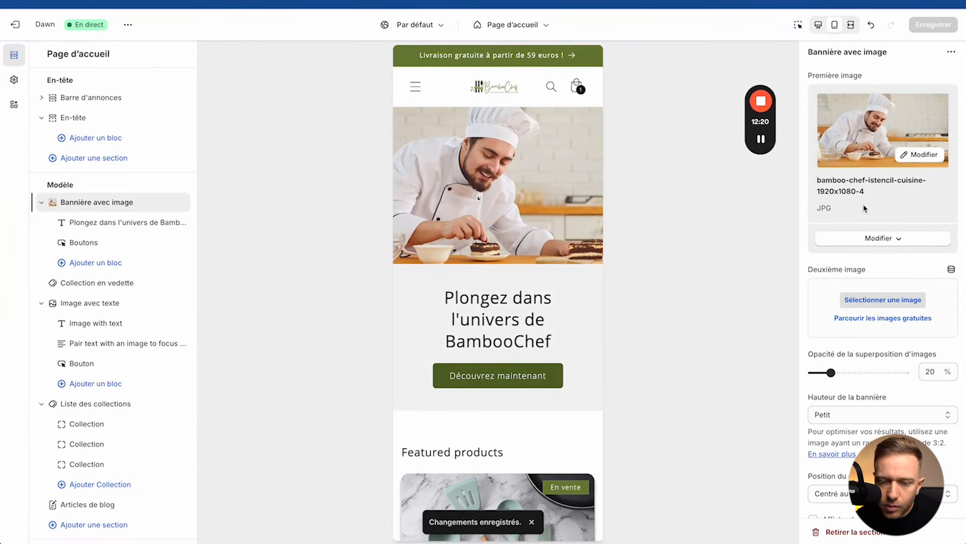
scroll(872, 294, down, 8)
scroll(872, 295, down, 1)
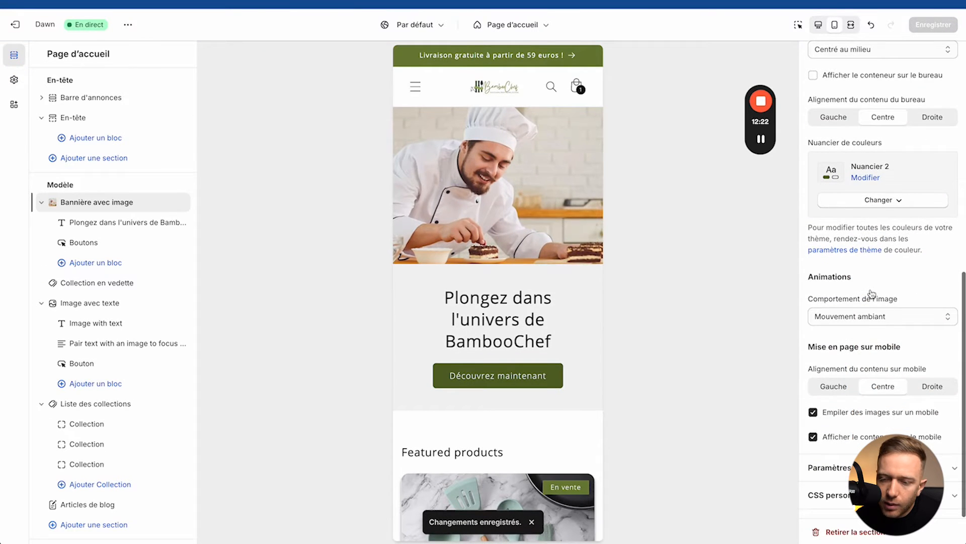
click(869, 202)
click(868, 178)
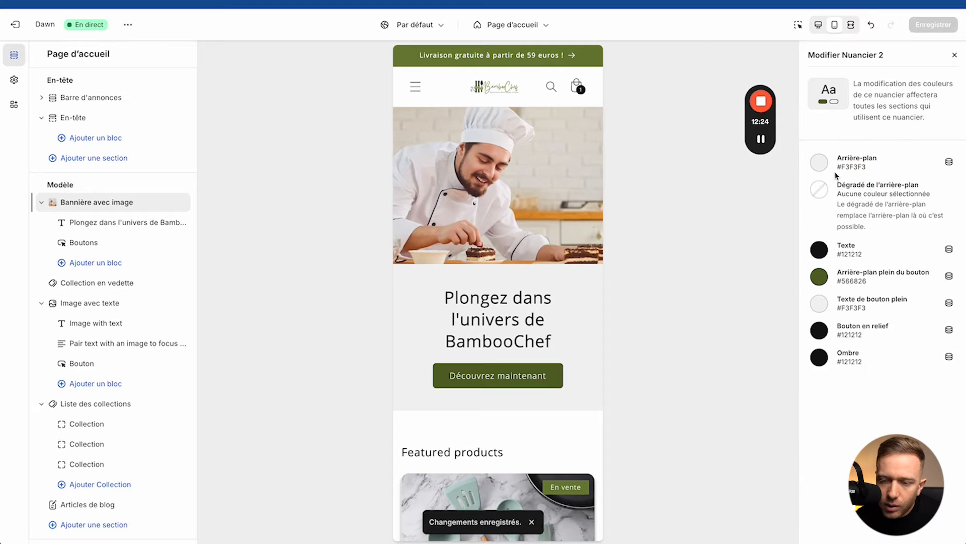
click(819, 161)
click(823, 324)
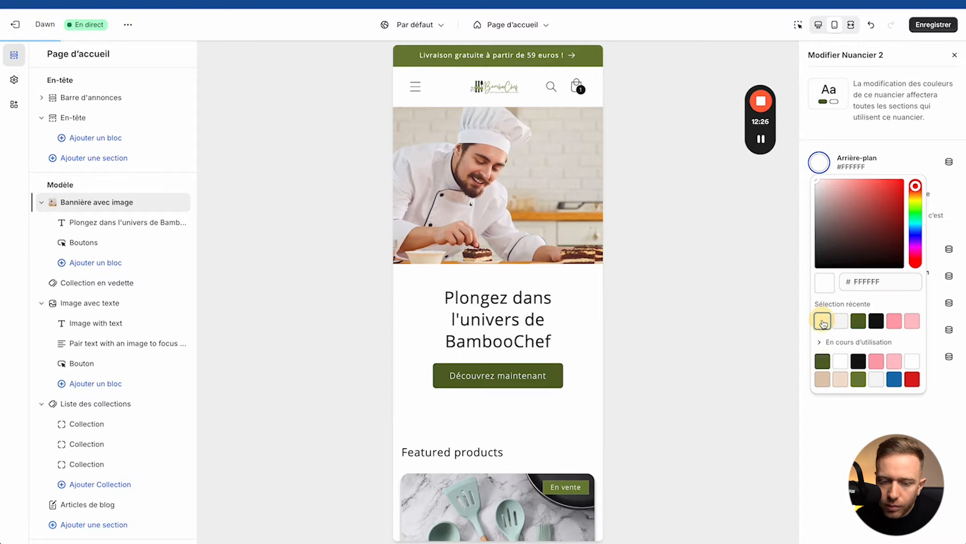
click(652, 308)
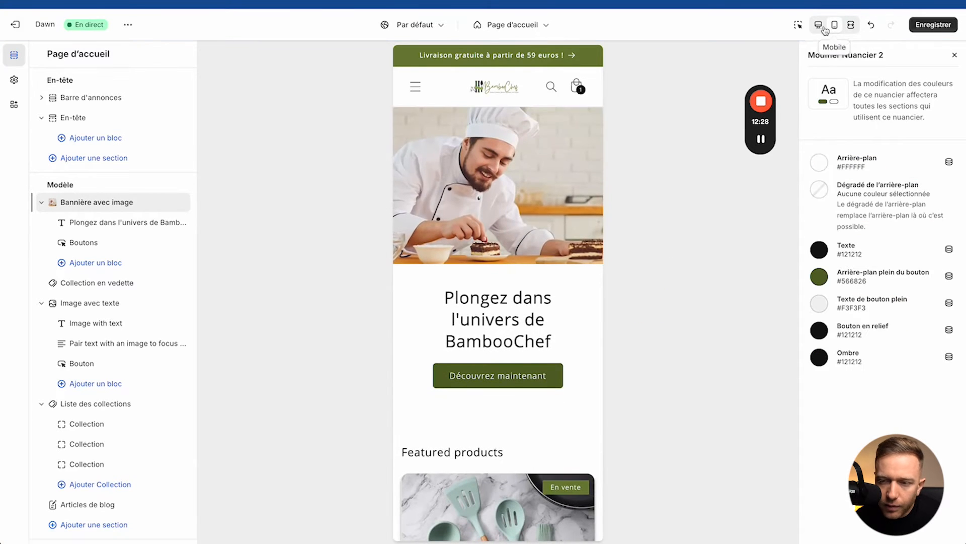
click(821, 27)
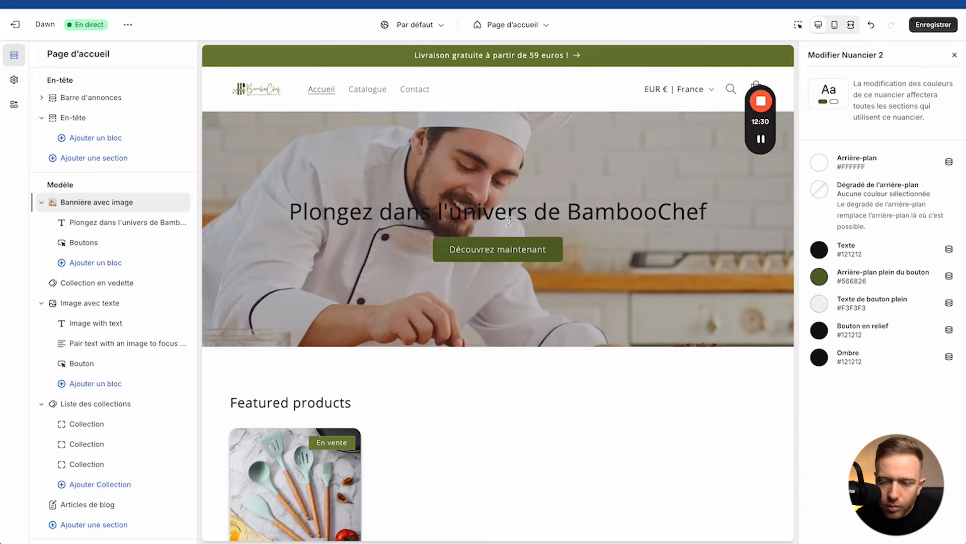
click(818, 250)
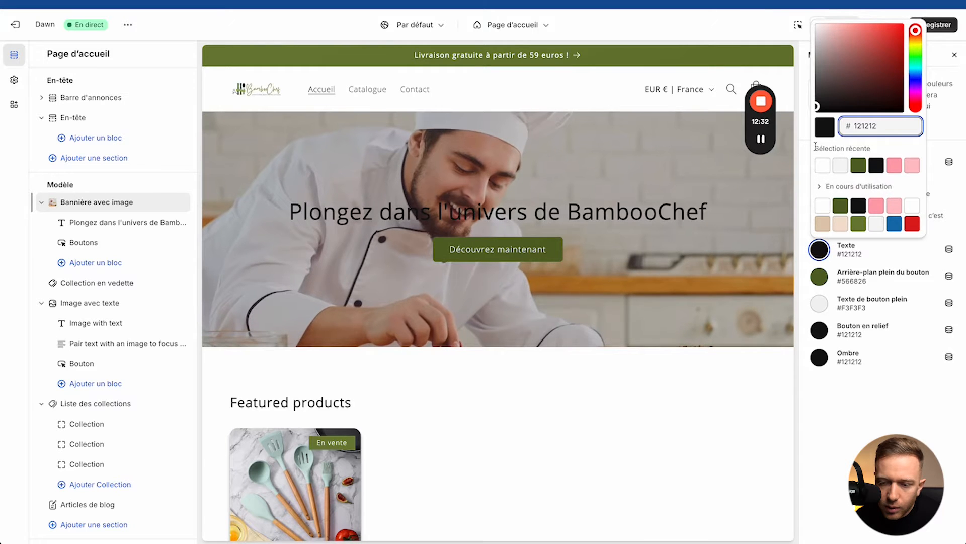
click(958, 82)
click(954, 55)
scroll(851, 260, up, 9)
scroll(852, 260, down, 9)
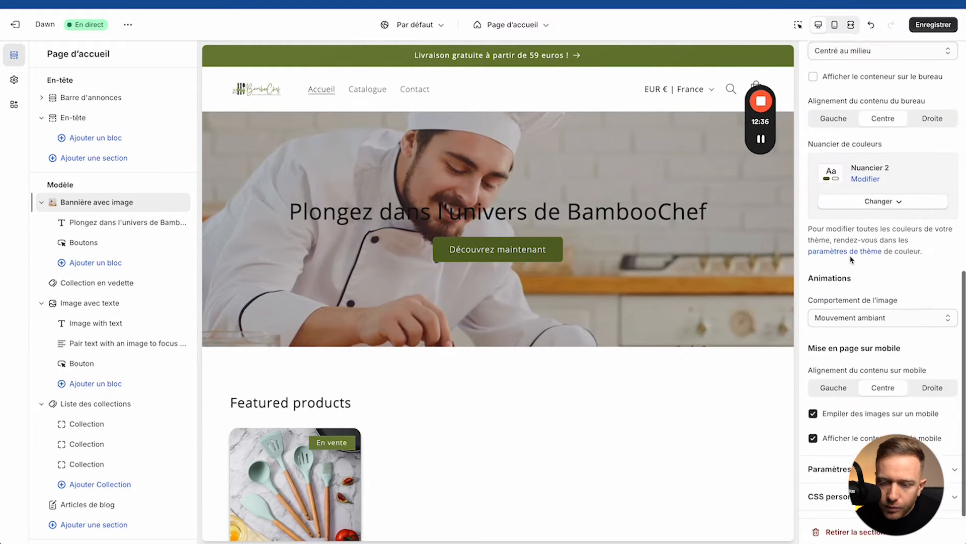
Step: Set Nuancier 2's Texte colour to #FFFFFF from the banner's colour scheme settings
click(856, 200)
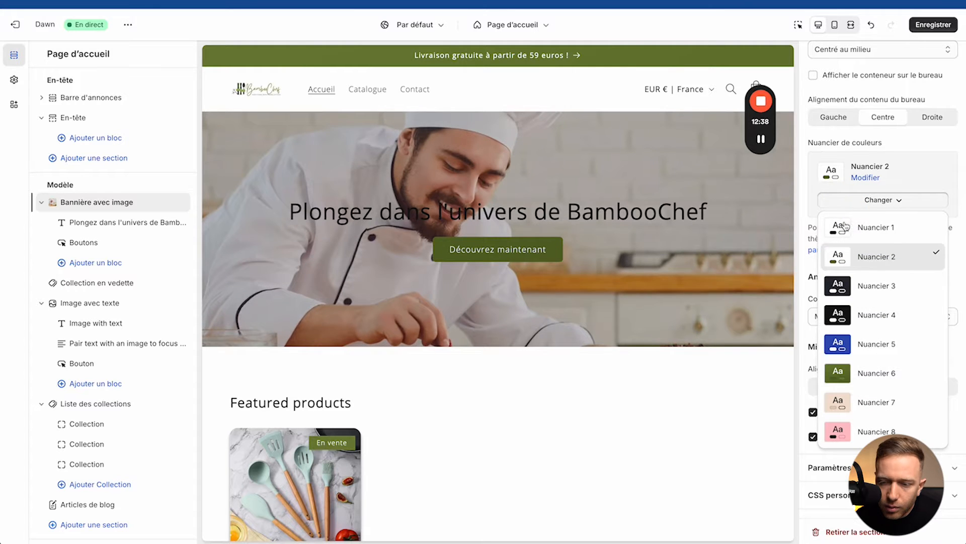
click(867, 178)
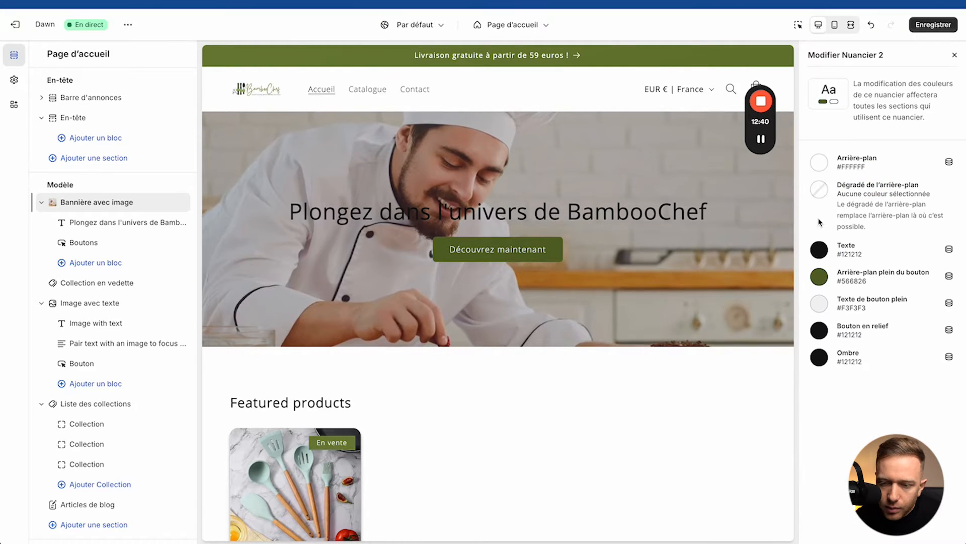
click(819, 249)
click(823, 165)
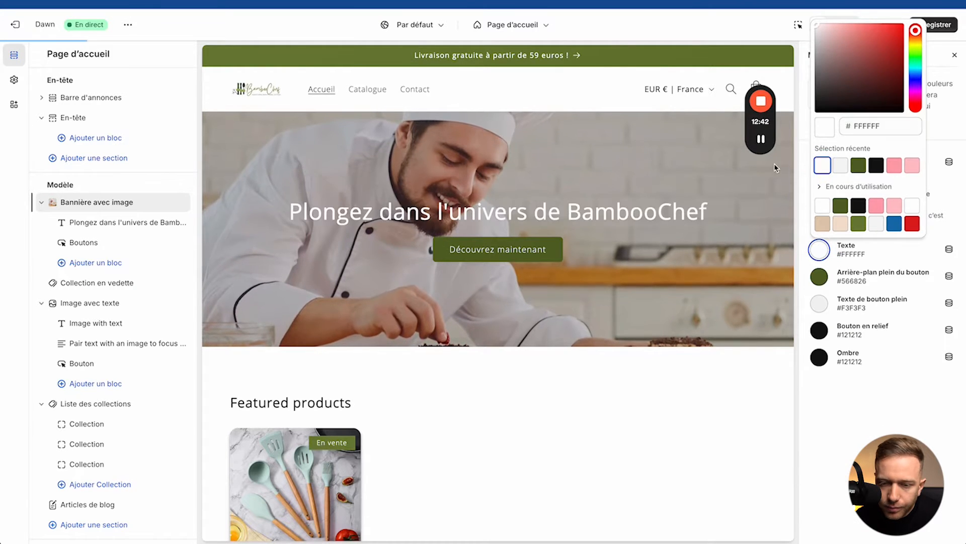
click(775, 168)
Step: Compare the banner in the mobile and desktop previews, try #F5F5F5 as Nuancier 2's Arrière-plan, and set it to #121212
click(837, 24)
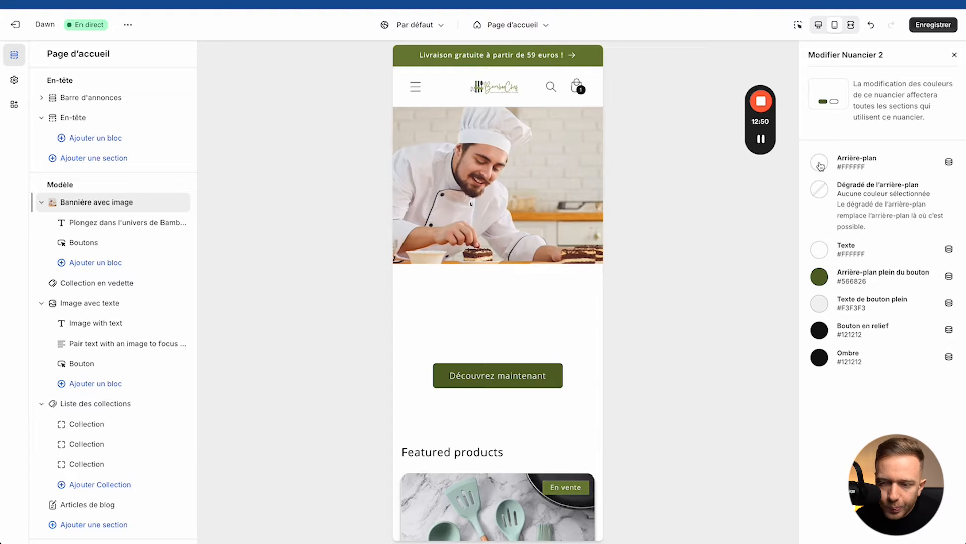
click(818, 25)
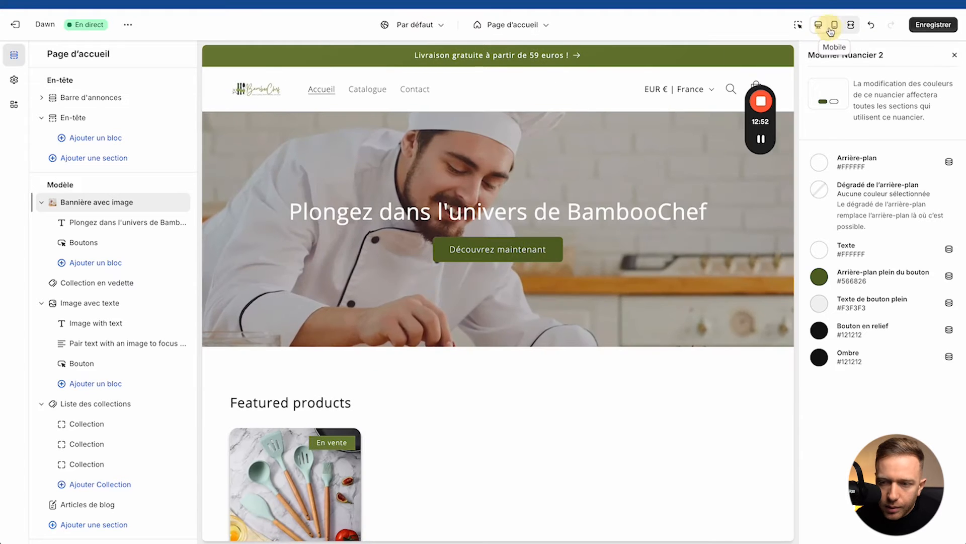
click(835, 25)
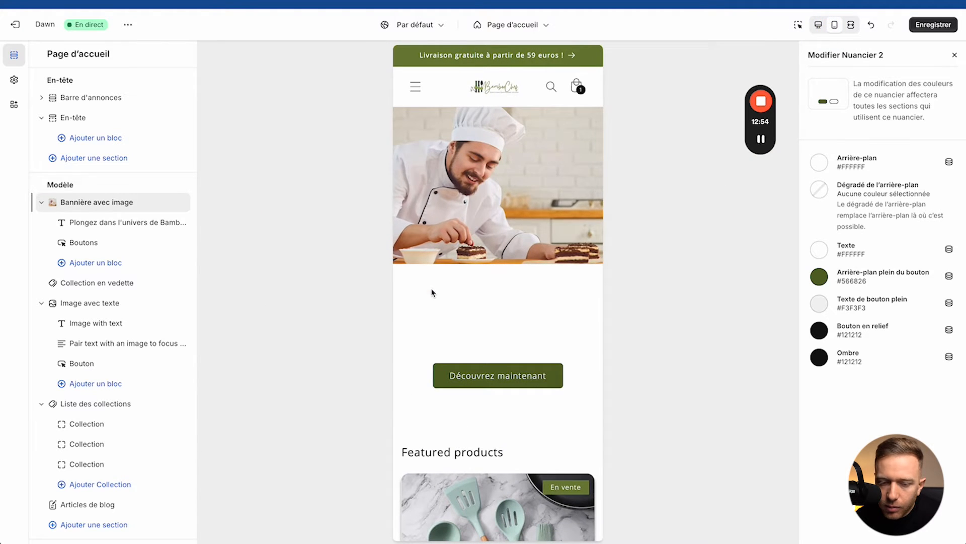
click(818, 163)
click(840, 321)
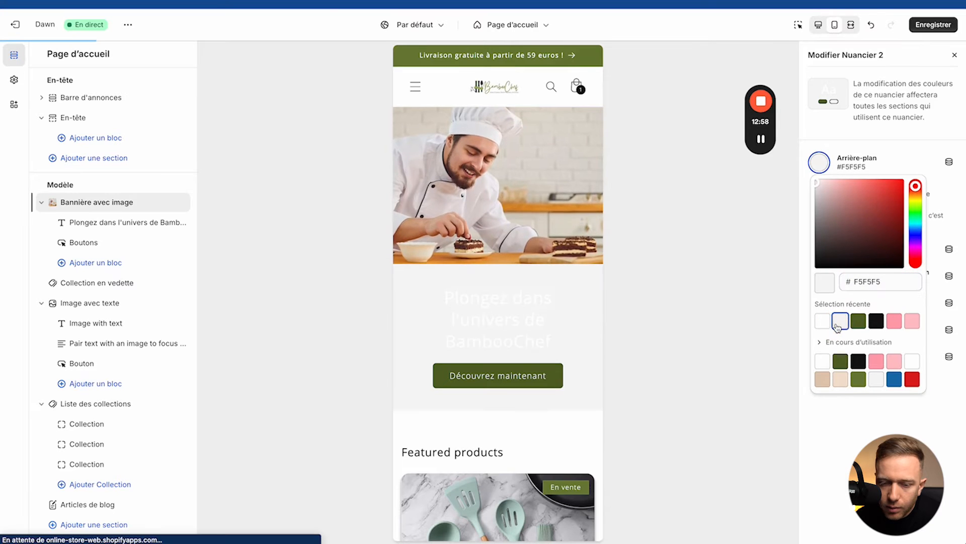
click(876, 321)
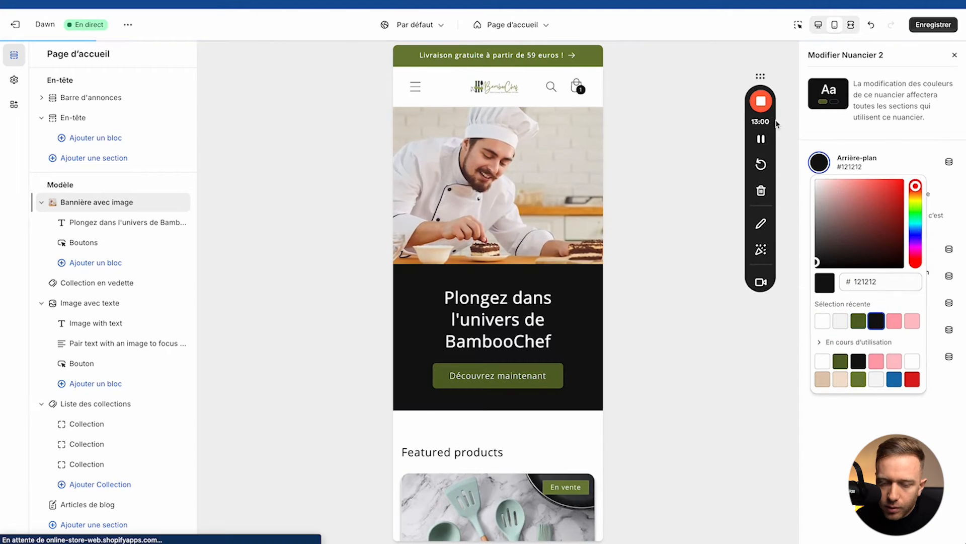
Step: Set Nuancier 2's Arrière-plan to #FFFFFF and its Texte to #121212, checking the banner in the desktop preview
click(823, 322)
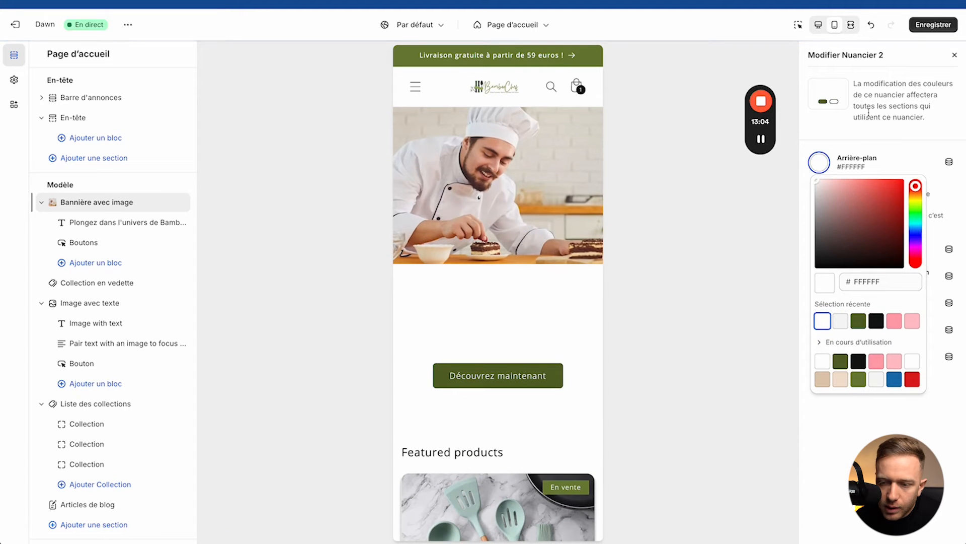
click(870, 109)
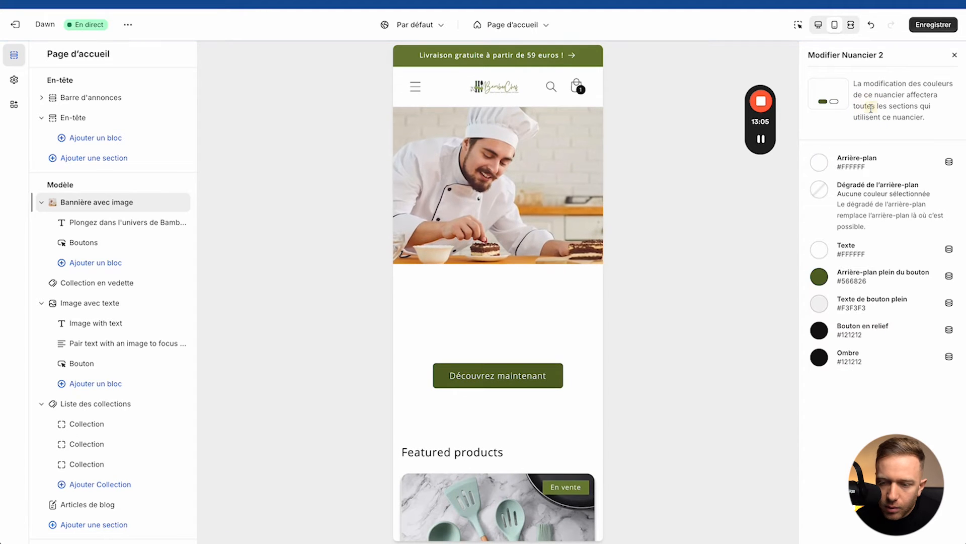
click(820, 249)
click(840, 204)
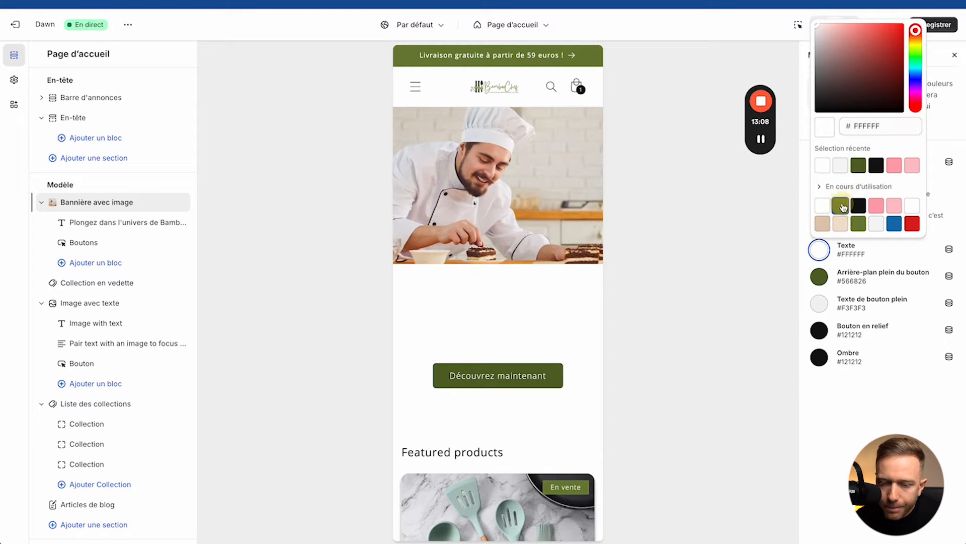
click(875, 166)
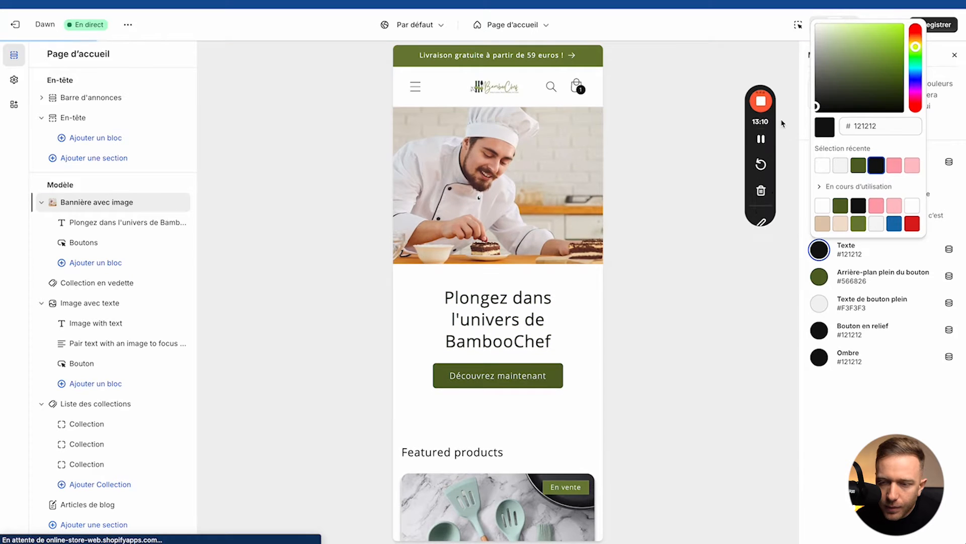
click(792, 50)
click(819, 26)
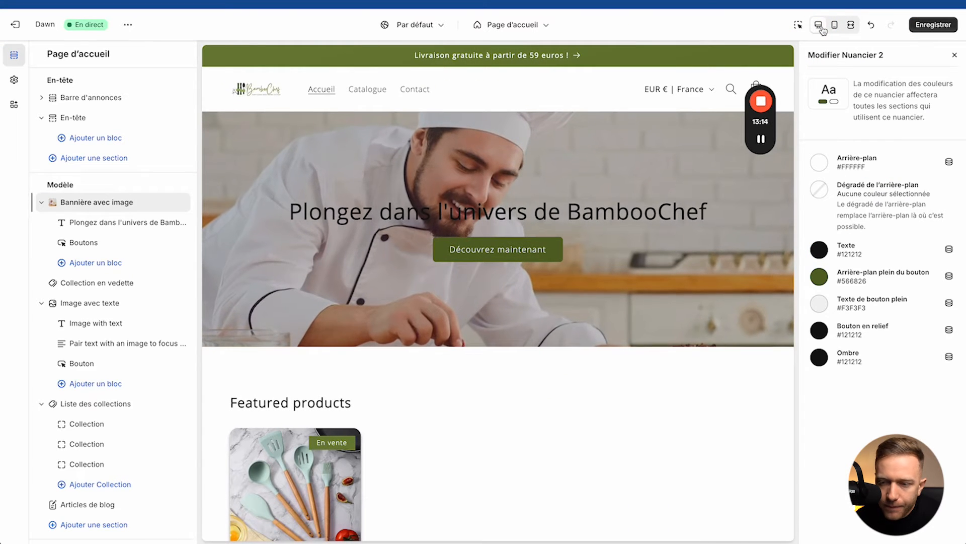
click(955, 55)
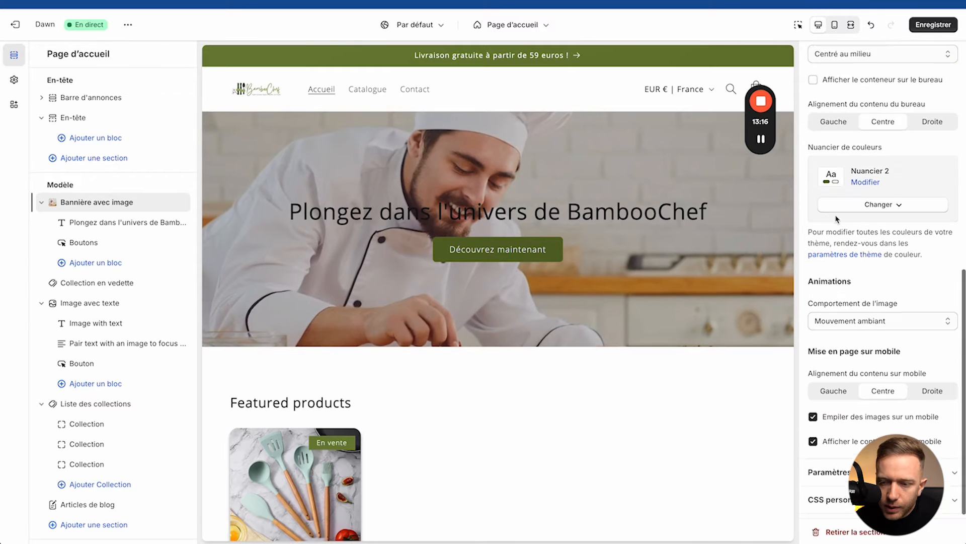
Step: Set the banner's Opacité de la superposition d'images to 0 % and compare the mobile, full-screen and desktop previews
scroll(836, 219, up, 9)
drag(831, 372, 750, 375)
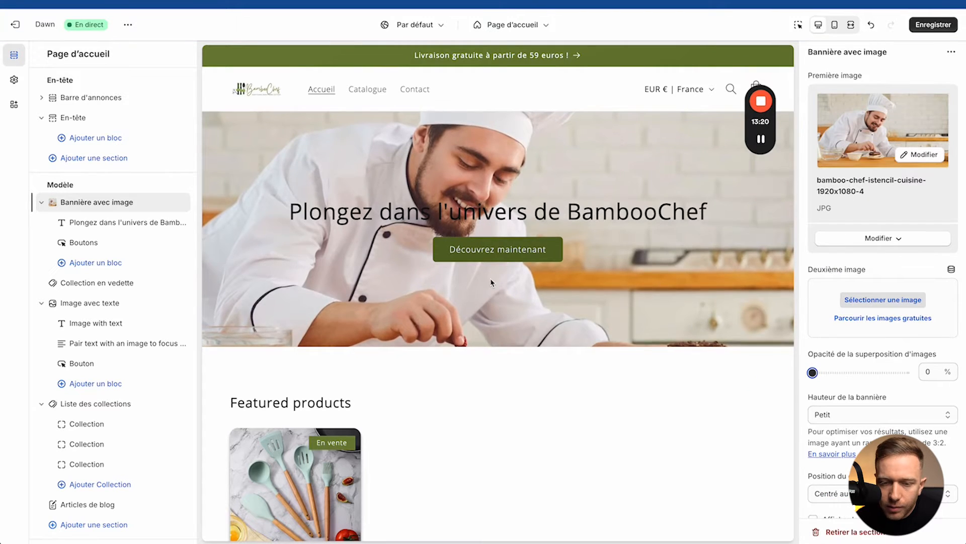
click(836, 25)
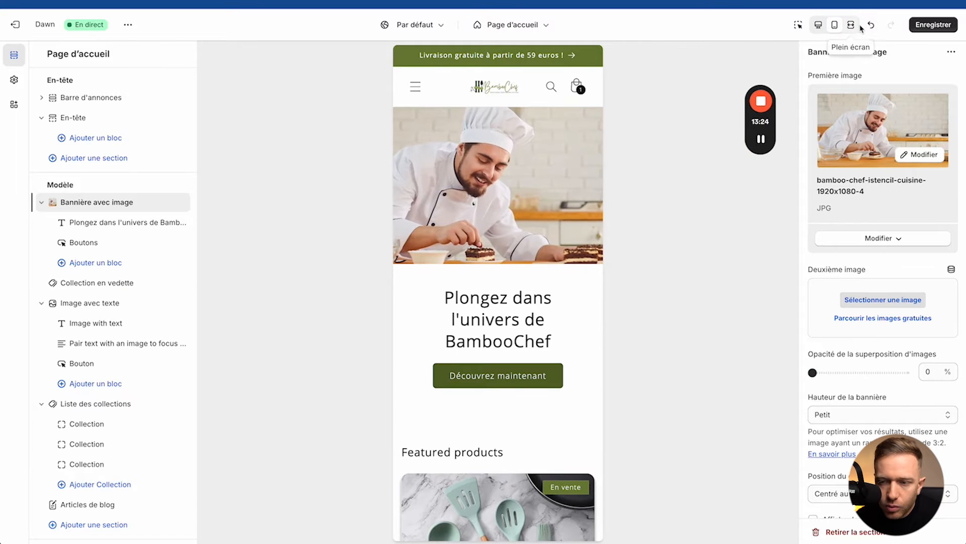
click(852, 26)
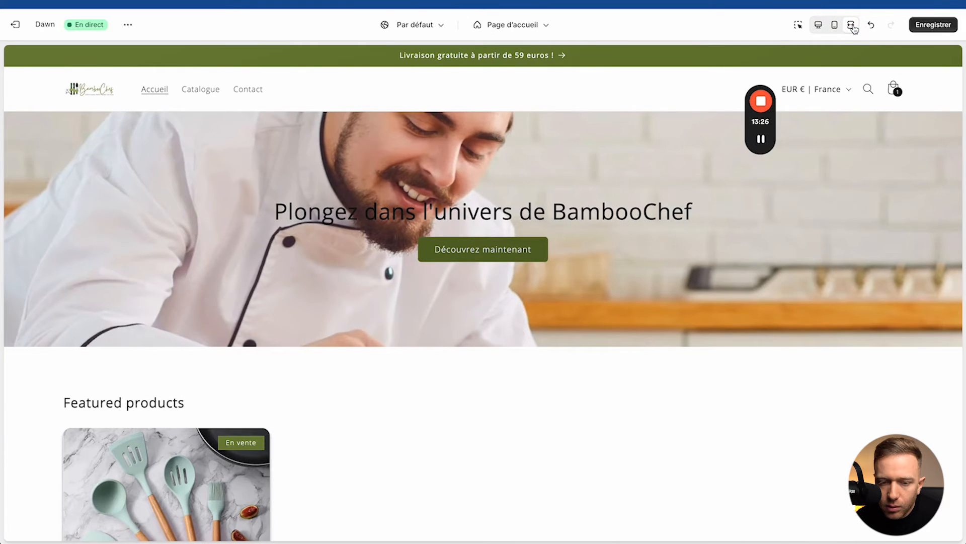
click(815, 28)
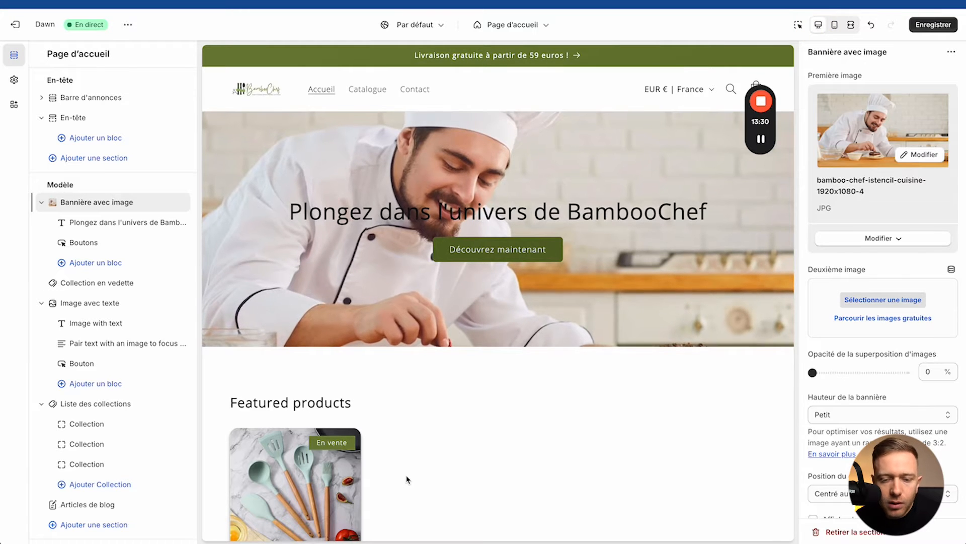
Step: Set the banner's Comportement de l'image to Aucun and check the mobile and desktop previews
scroll(901, 351, down, 5)
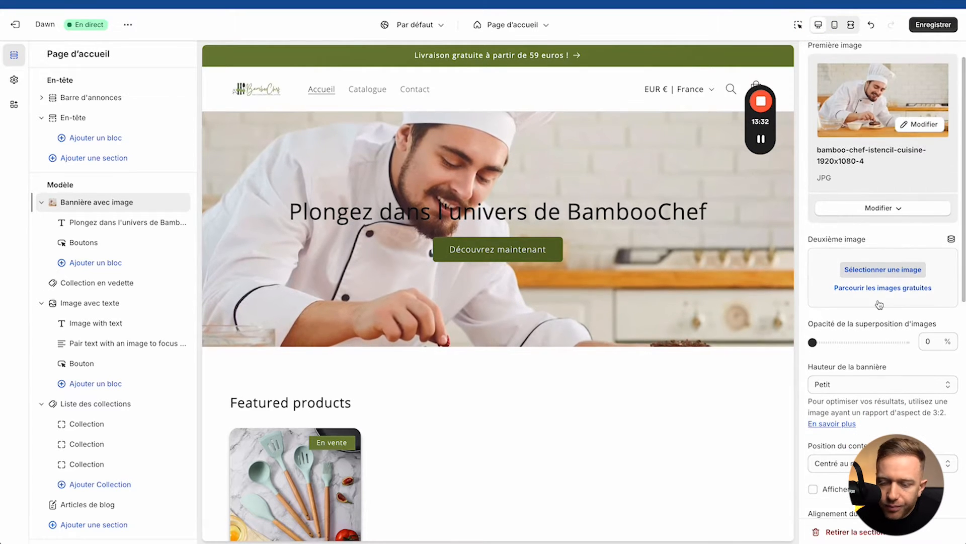
scroll(865, 301, down, 4)
click(858, 314)
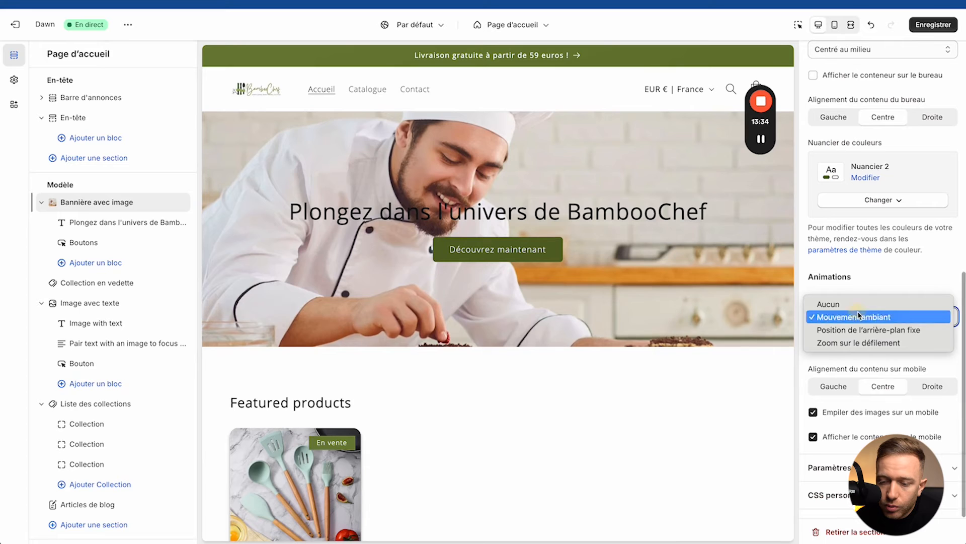
click(857, 304)
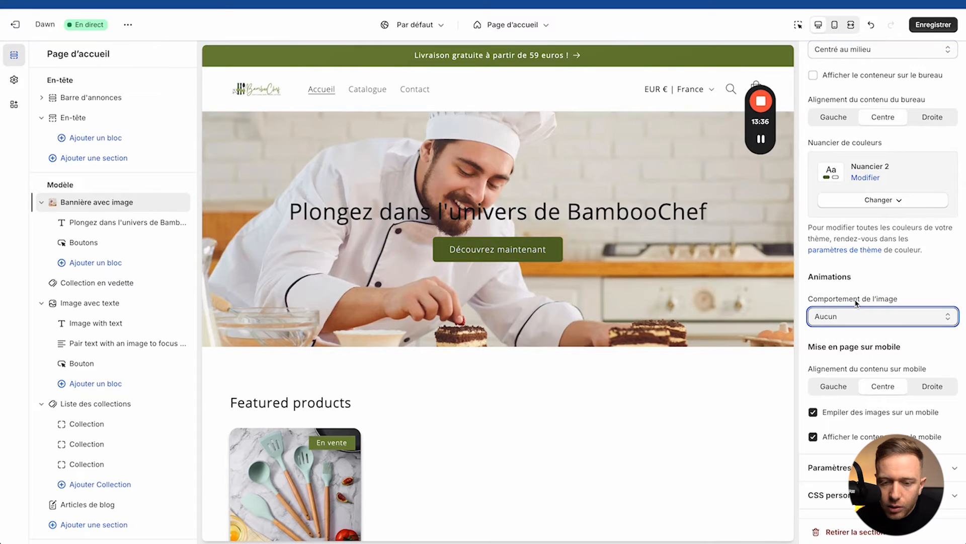
scroll(853, 152, up, 9)
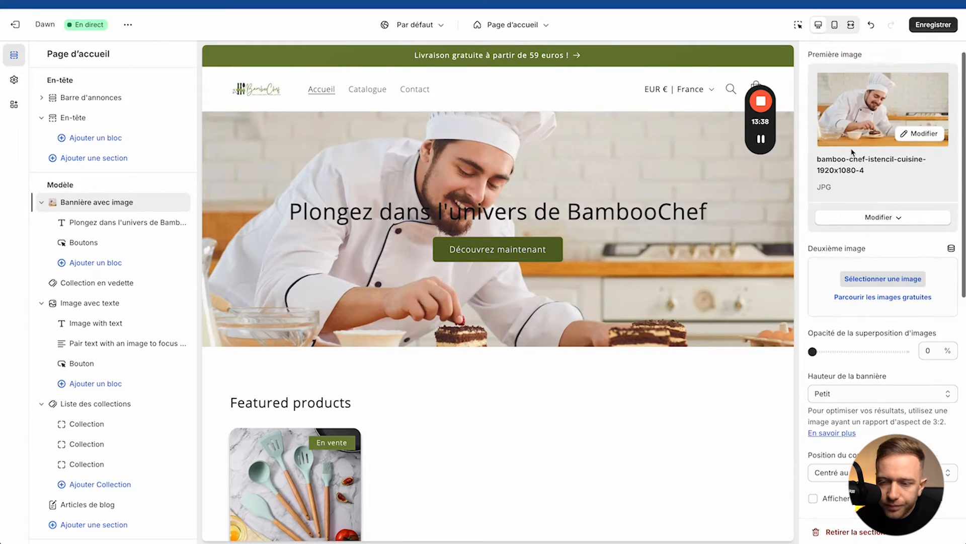
click(836, 25)
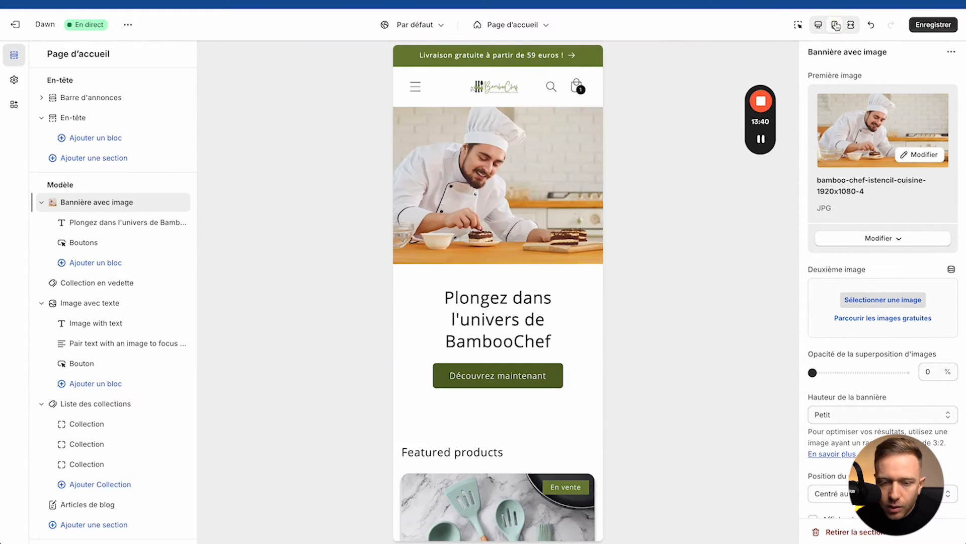
click(820, 25)
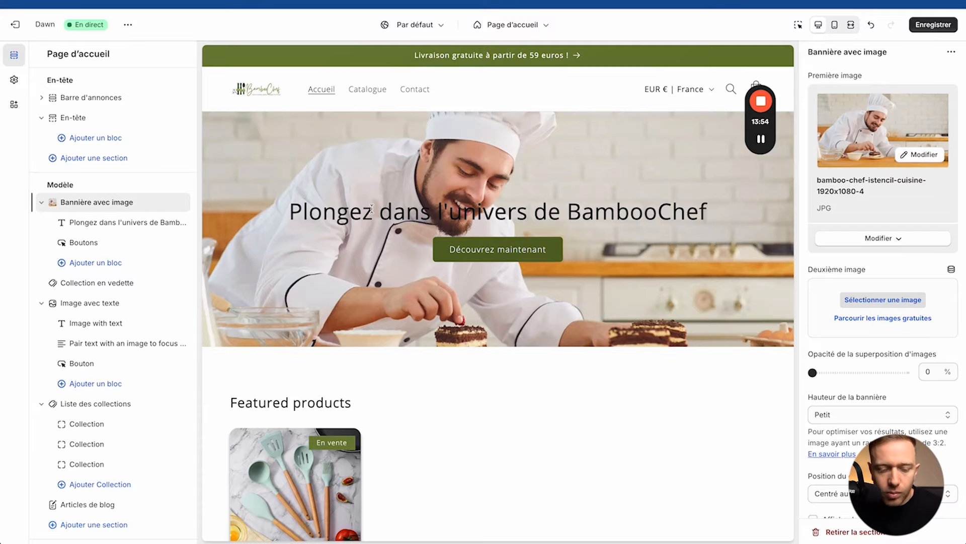
Step: Delete the Collection en vedette, Image avec texte, Liste des collections and Articles de blog sections from the home page
scroll(382, 296, down, 3)
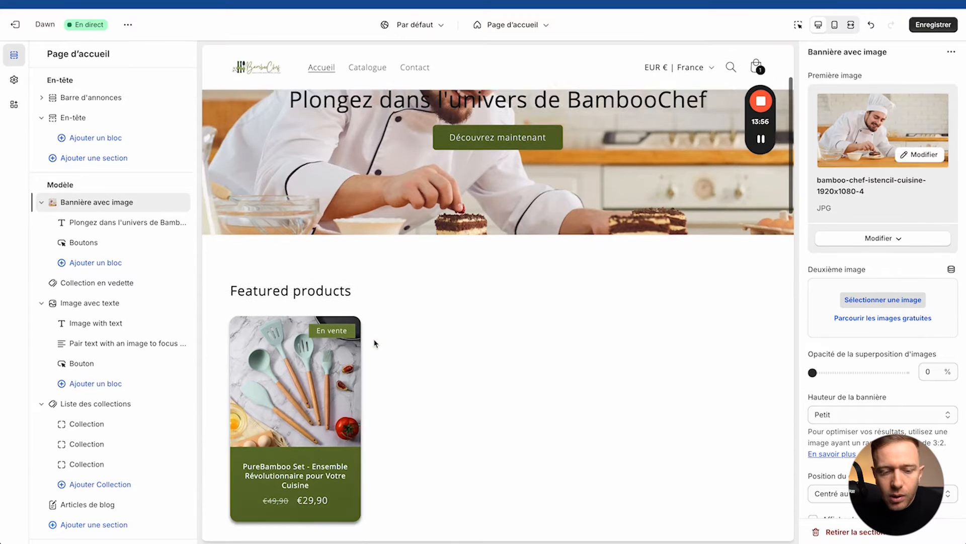
click(167, 283)
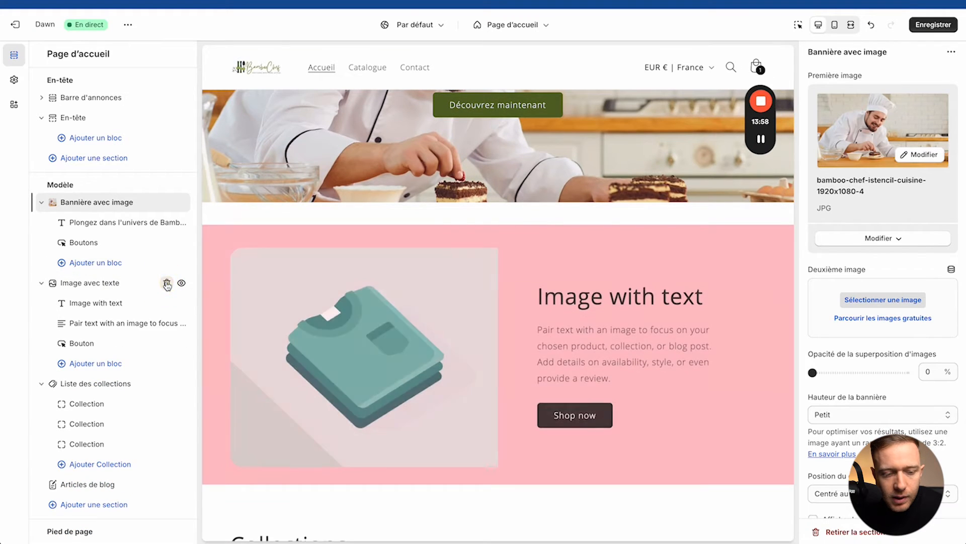
click(167, 283)
click(167, 283)
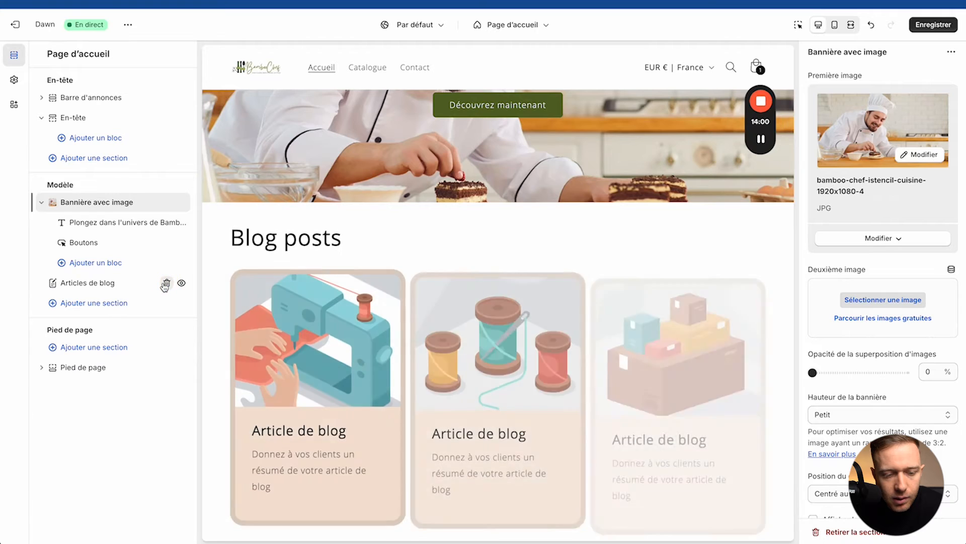
click(167, 283)
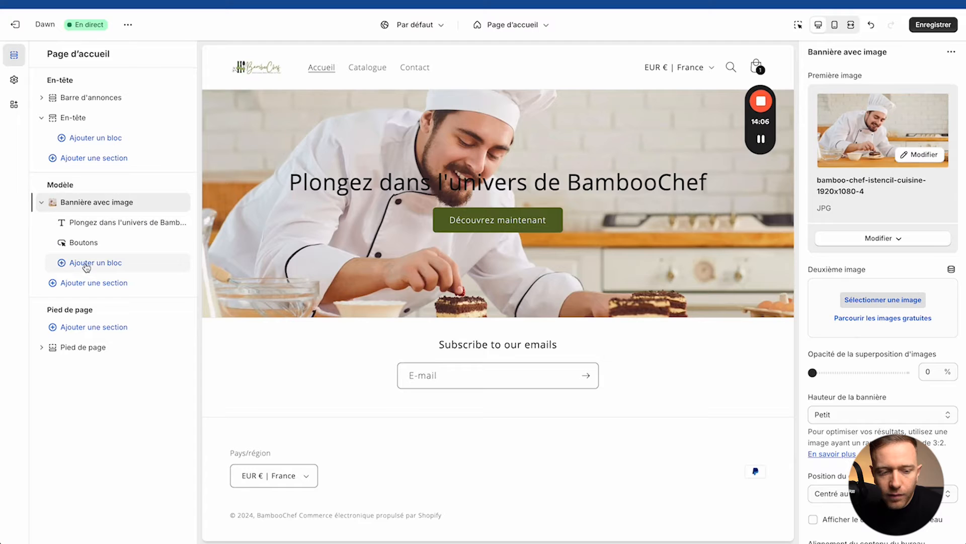
Step: Add a Texte block to the Bannière avec image section and move it above the Boutons block
click(80, 266)
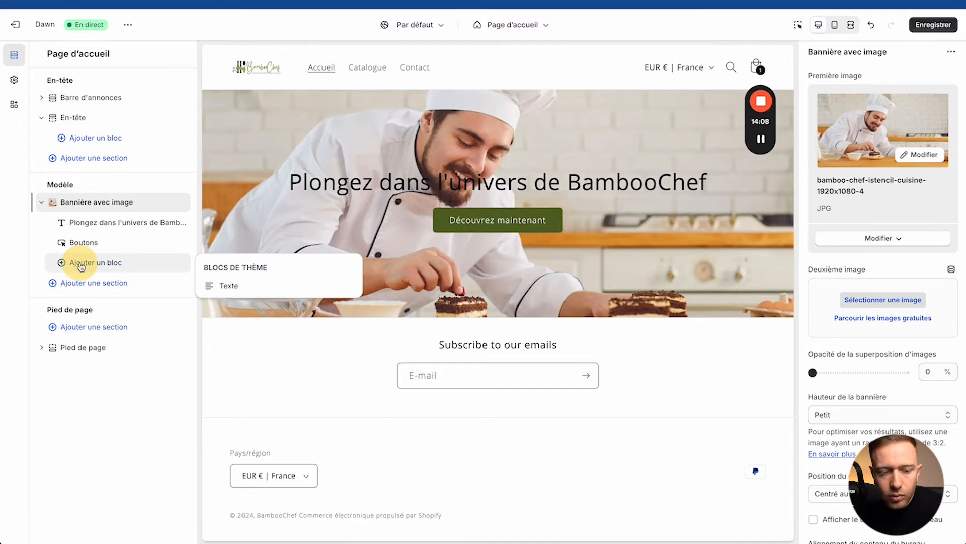
click(224, 285)
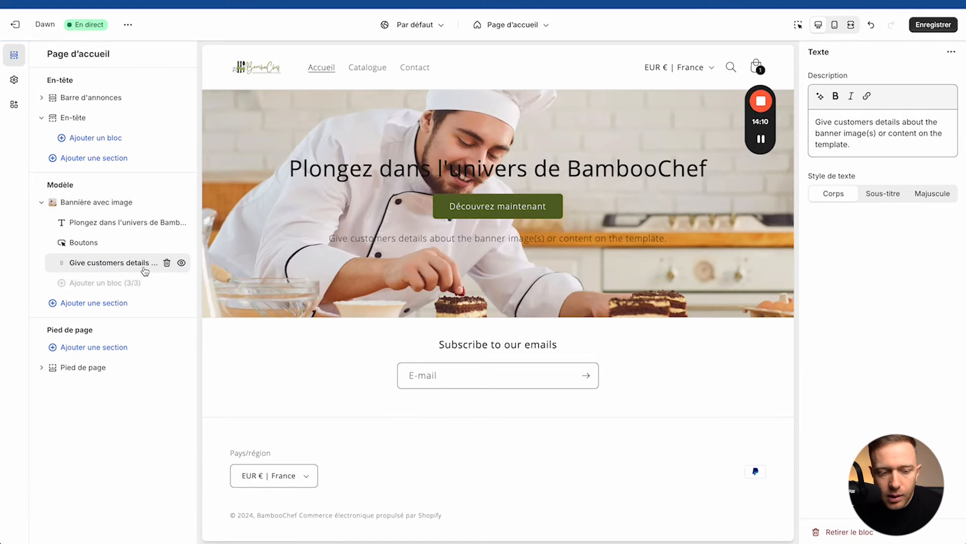
drag(64, 268, 60, 243)
click(43, 204)
mouse_move(43, 206)
mouse_down()
mouse_move(37, 244)
mouse_move(35, 200)
mouse_up()
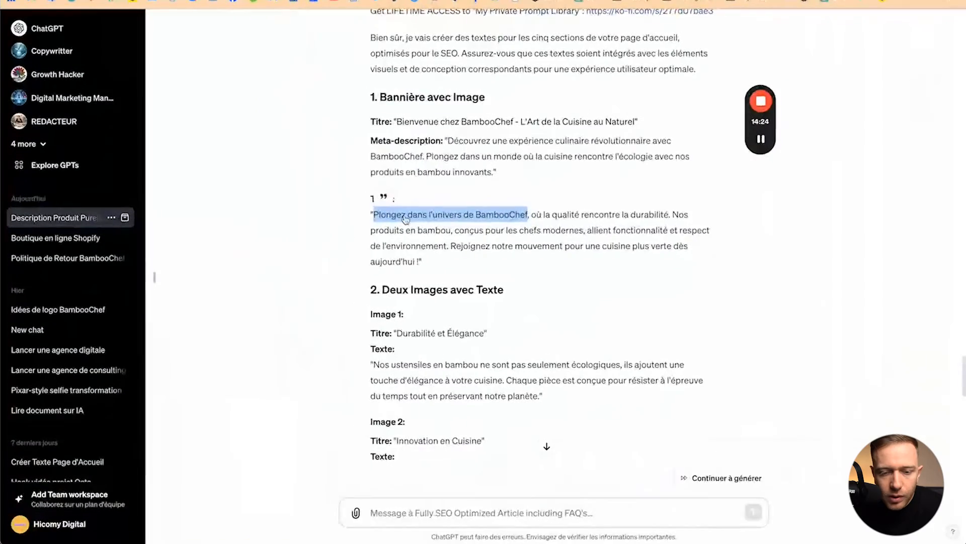
Step: In ChatGPT, copy the banner text sentence from "Nos produits en bambou" to "respect de l'environnement."
click(421, 256)
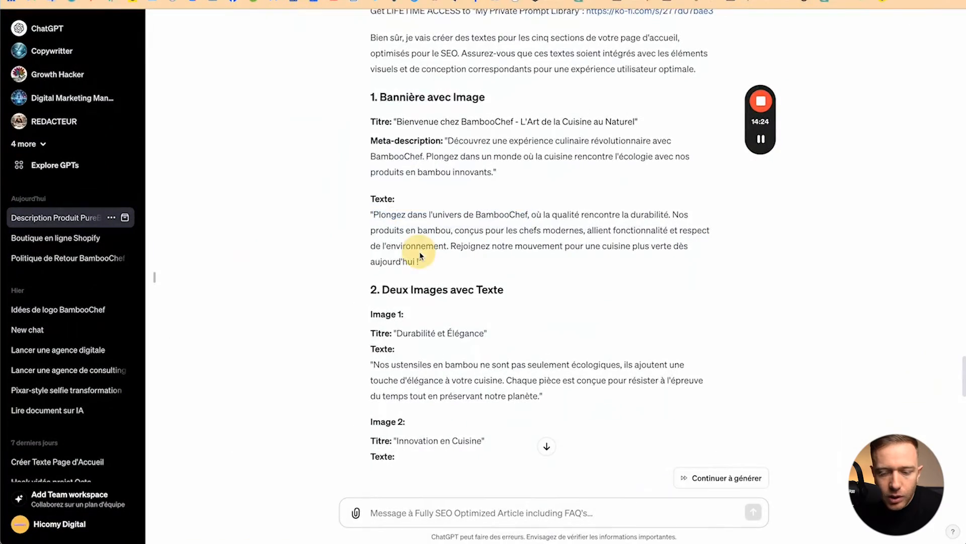
scroll(421, 256, down, 15)
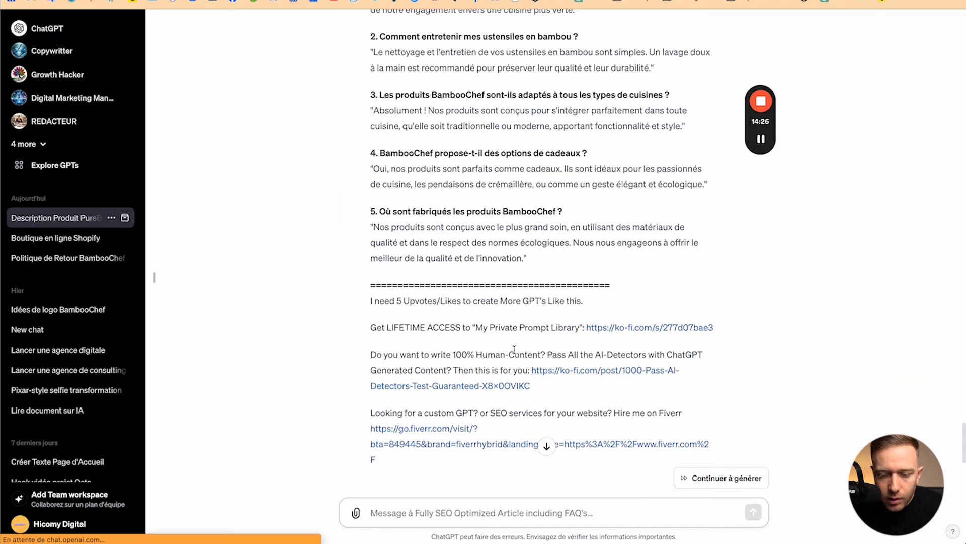
scroll(514, 348, up, 15)
scroll(514, 350, up, 5)
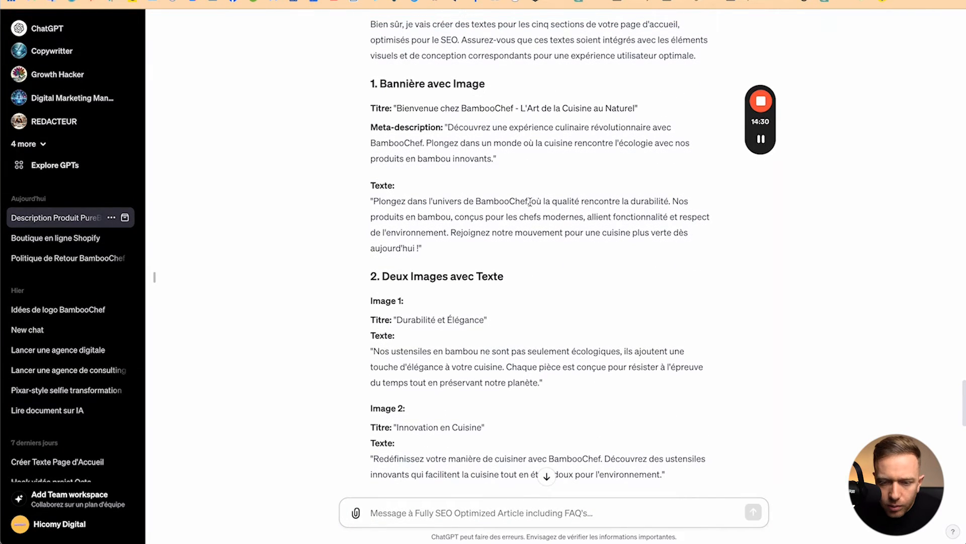
double_click(541, 201)
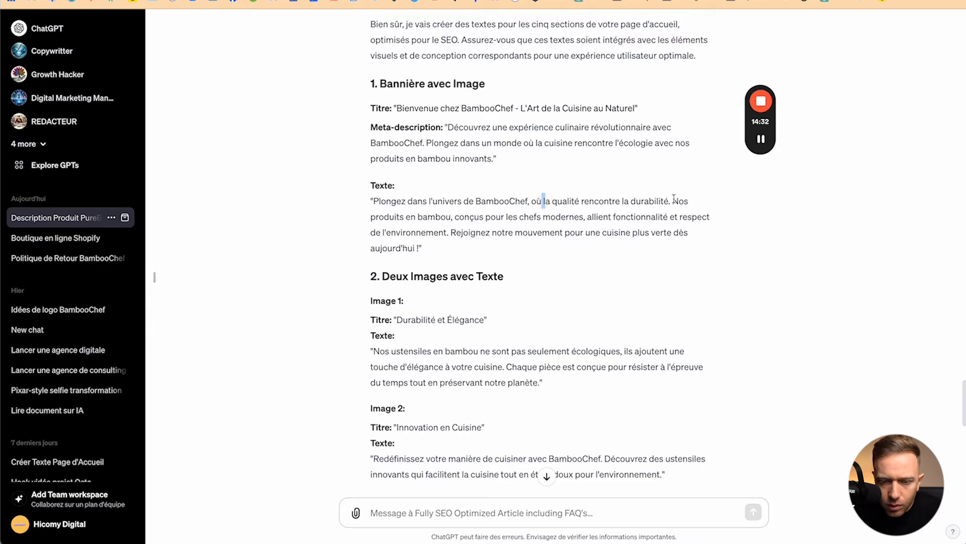
drag(673, 201, 448, 232)
key(super+c)
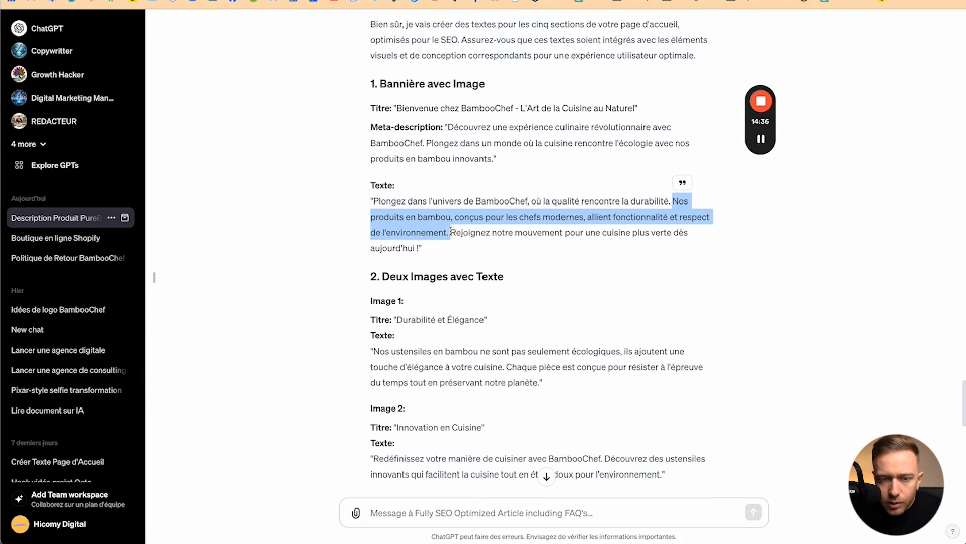
Step: Back in the Shopify editor, replace the banner text block's Description with the copied sentence and check the mobile and desktop previews
key(ctrl+Up)
click(779, 192)
triple_click(861, 127)
key(super+v)
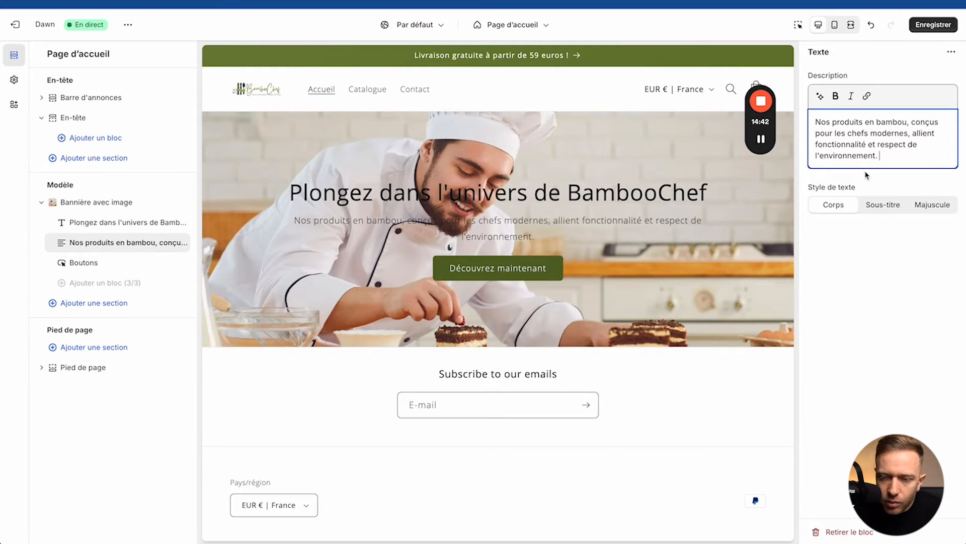
click(835, 25)
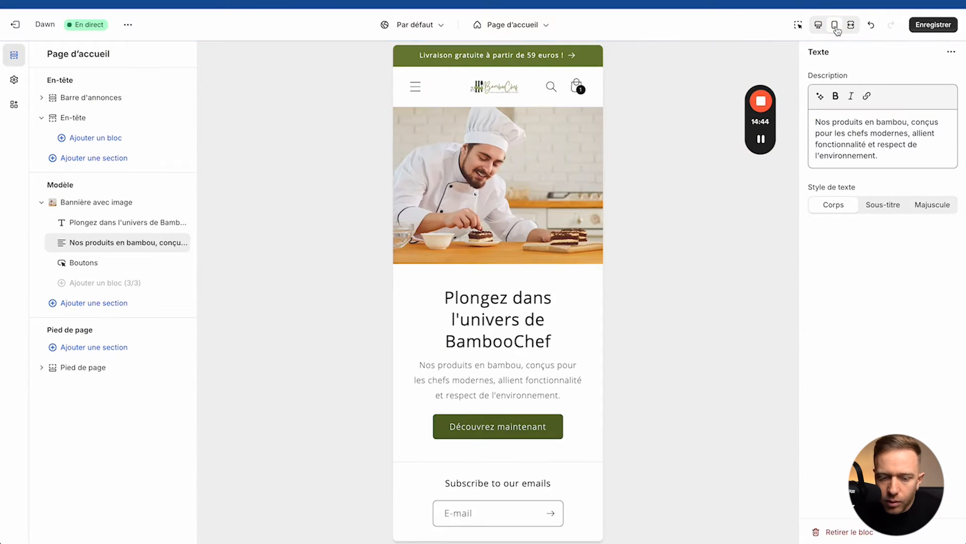
click(818, 24)
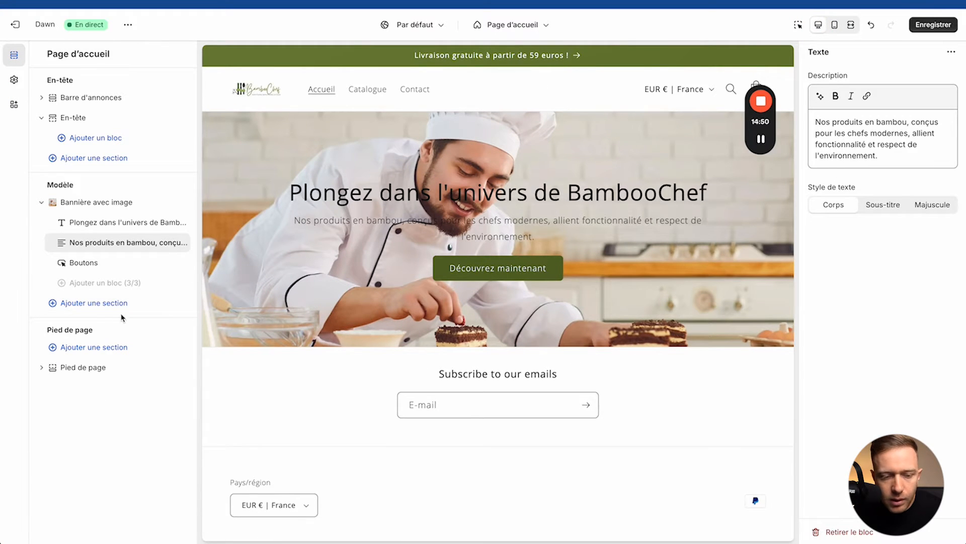
Step: Add an Image avec texte section below the image banner and review its placement in the preview
click(88, 302)
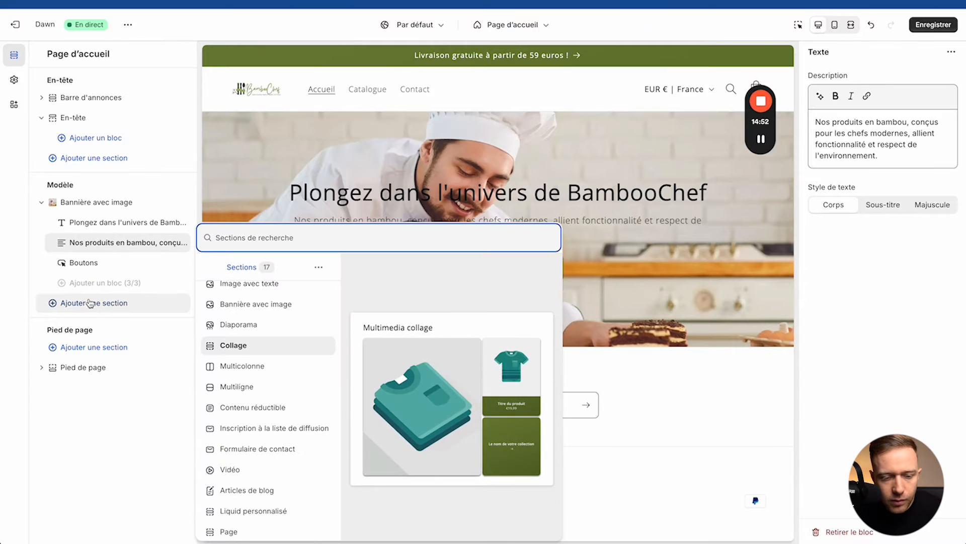
scroll(248, 335, up, 1)
scroll(248, 336, up, 2)
click(246, 373)
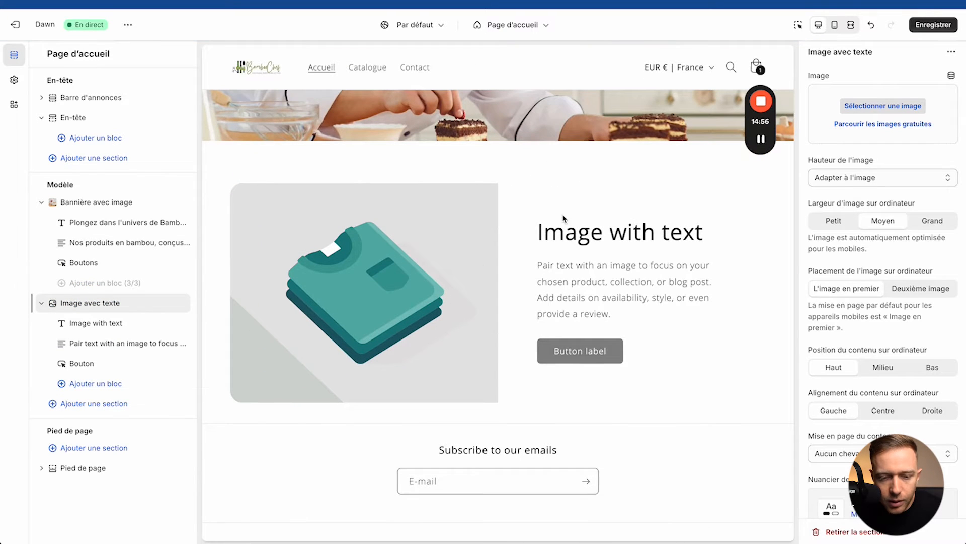
scroll(438, 205, up, 3)
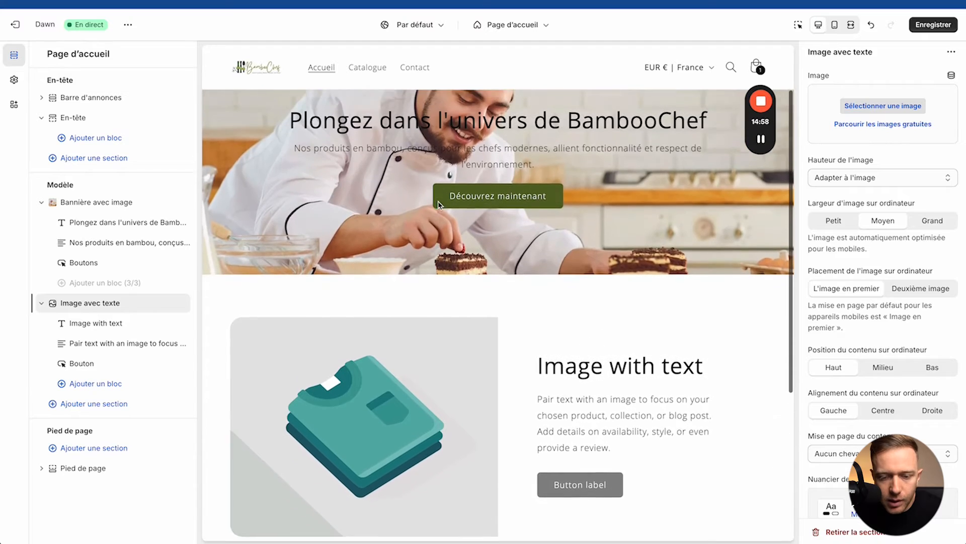
scroll(437, 204, down, 2)
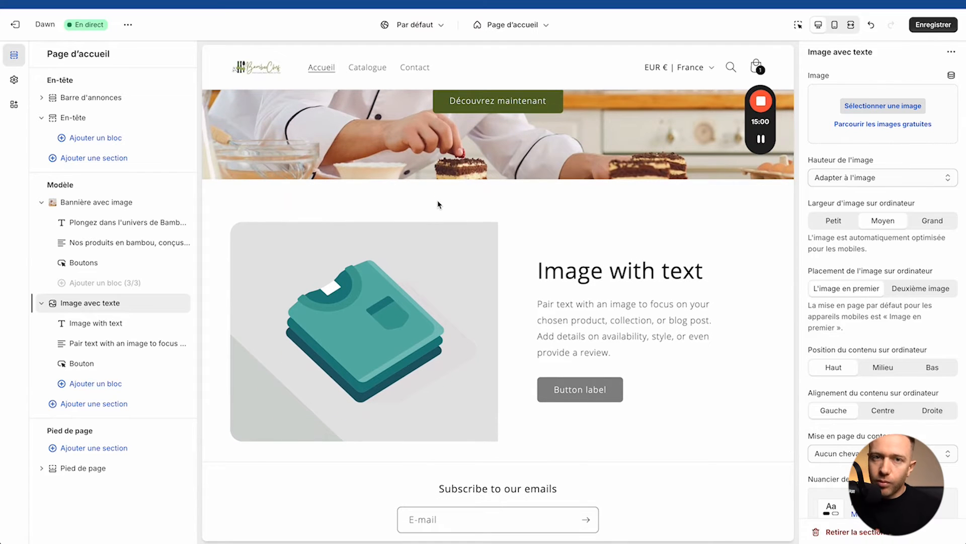
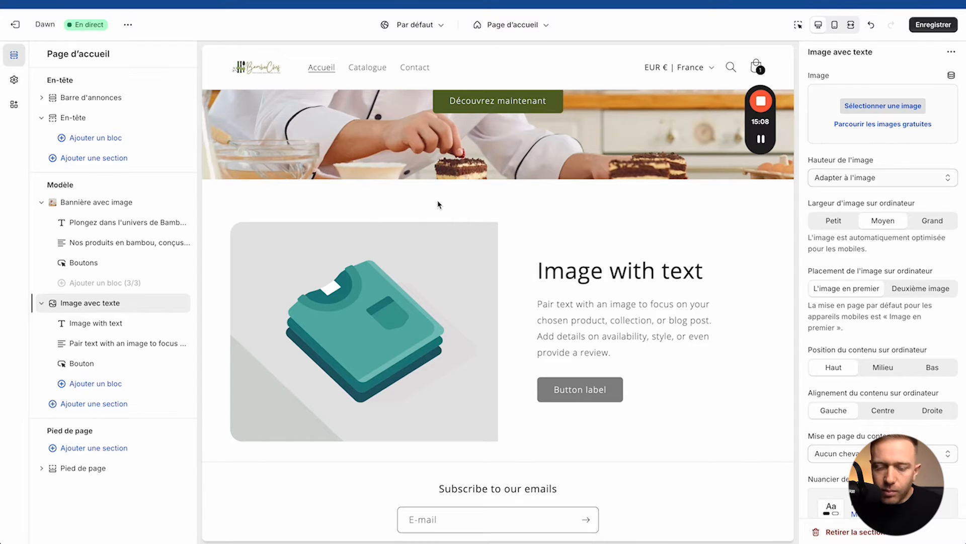
Step: Set the Image avec texte section's image to istencil-cuisine-bamboo-1080x1080-8 from the store library
click(896, 106)
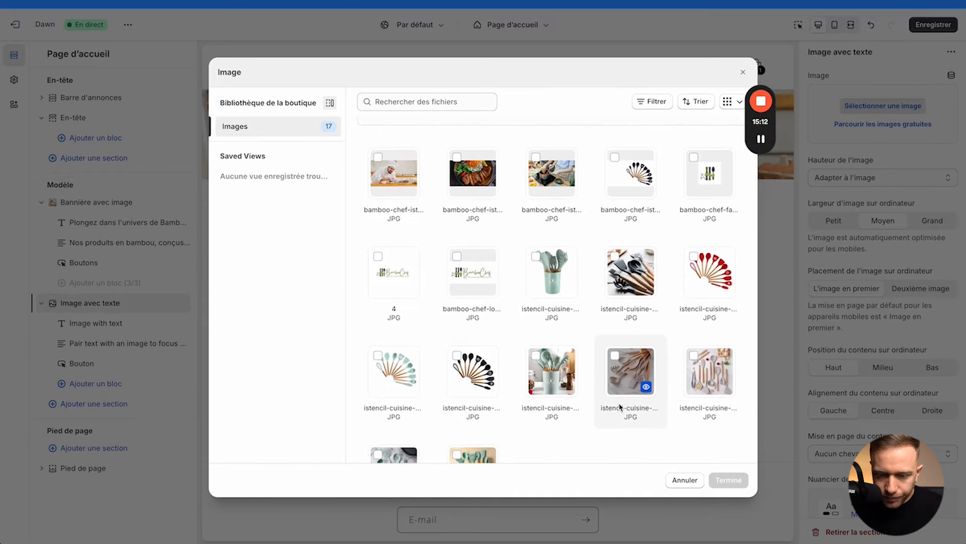
scroll(620, 406, down, 3)
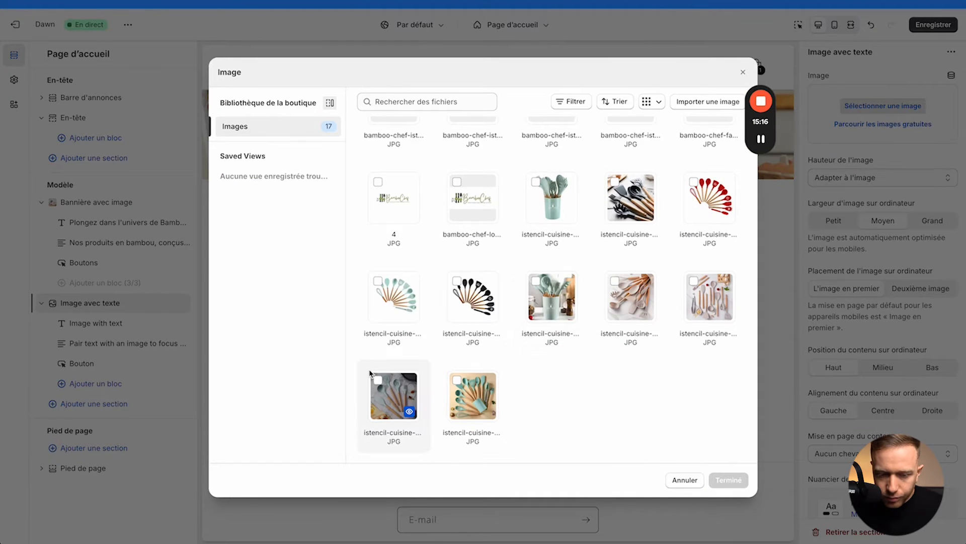
click(379, 381)
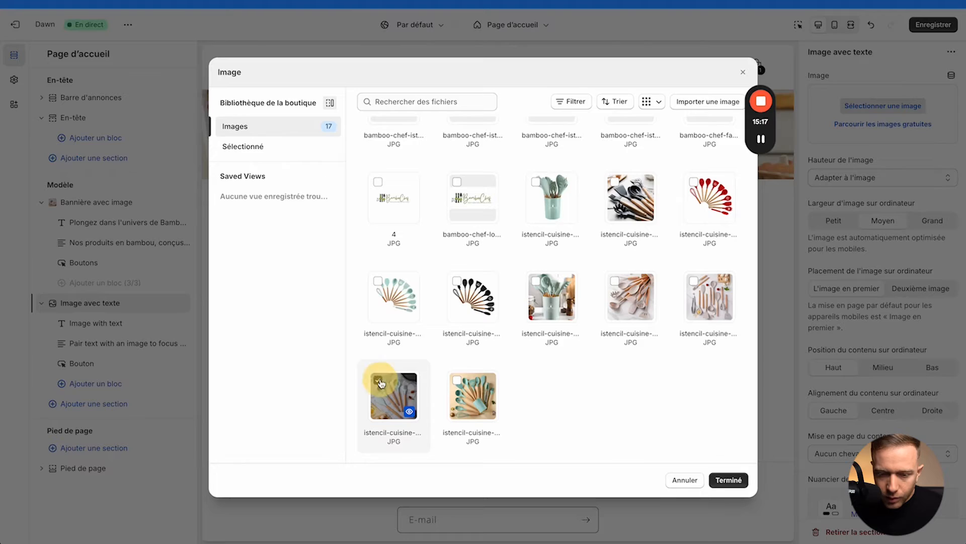
click(729, 479)
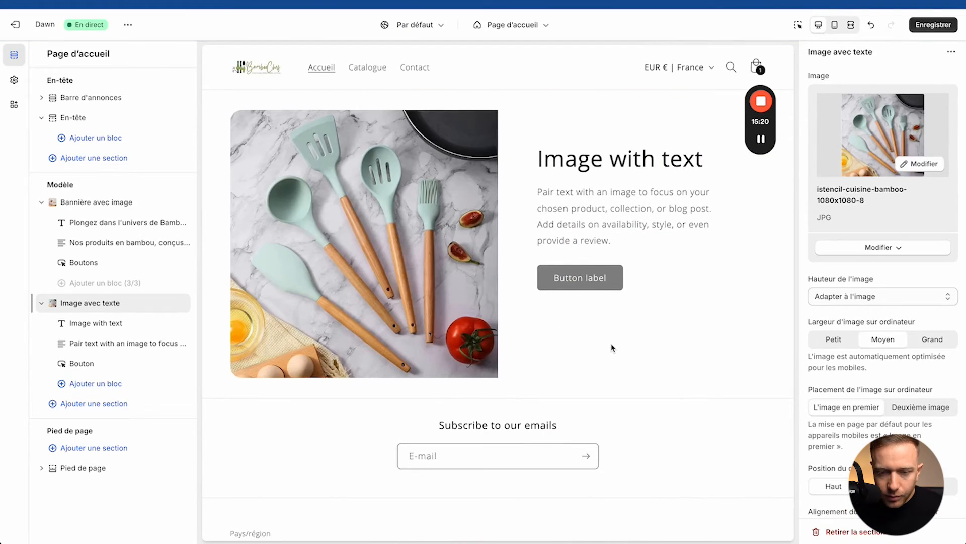
Step: In ChatGPT, copy the Image 1 title "Durabilité et Élégance" from the Deux Images avec Texte part
key(ctrl+Up)
click(351, 182)
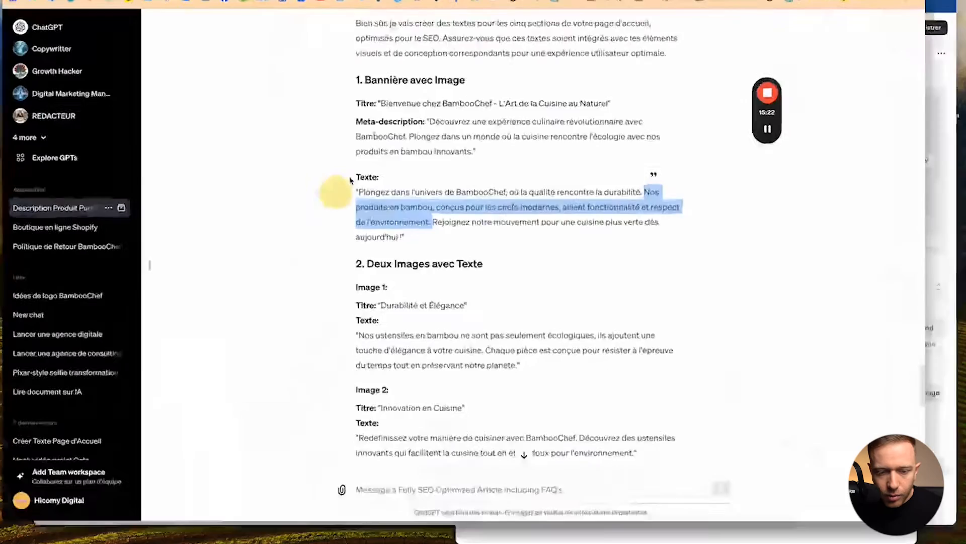
scroll(454, 269, down, 2)
scroll(454, 269, down, 1)
drag(393, 230, 485, 225)
Step: Back in the Shopify editor, replace the Image avec texte heading with Durabilité et Élégance, without quotation marks
key(ctrl+Up)
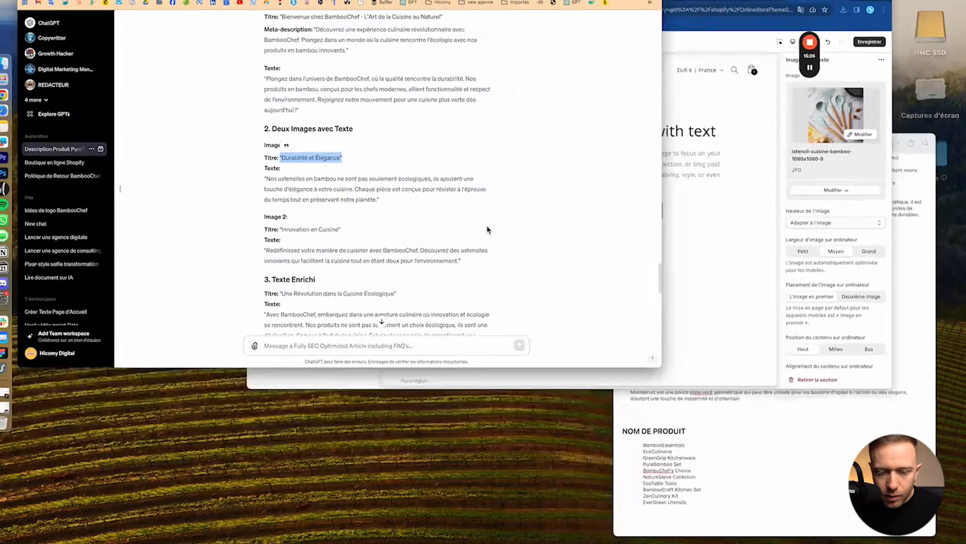
click(557, 183)
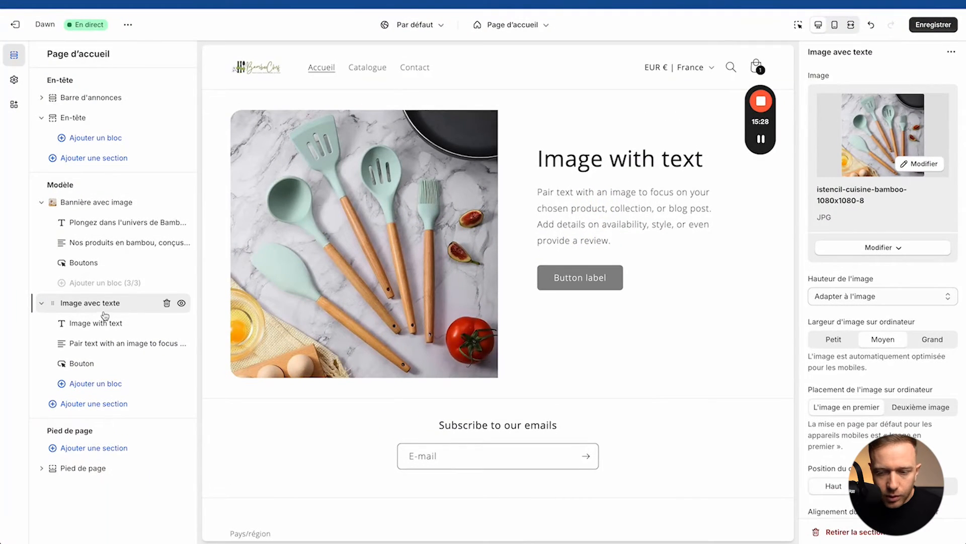
click(95, 322)
click(857, 122)
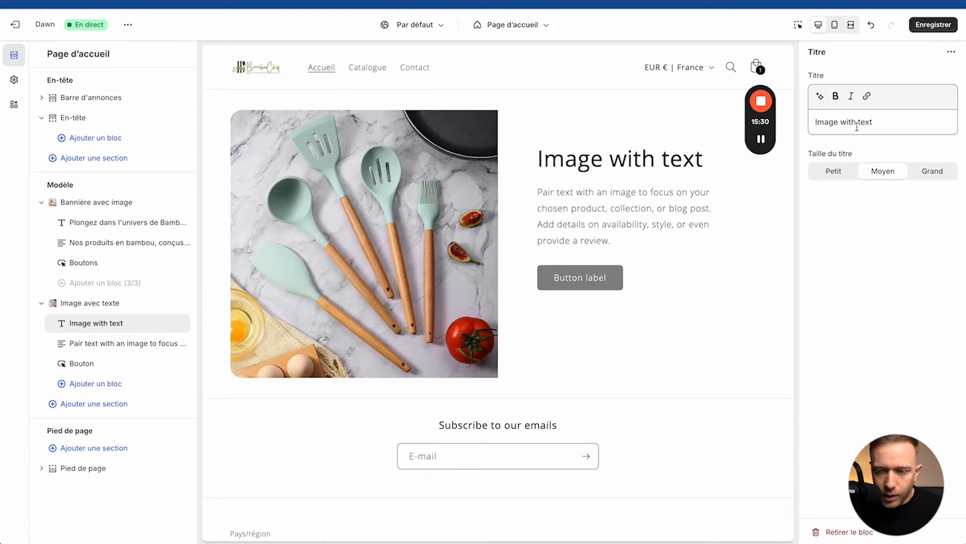
key(super+a)
text("Durabilité et Élégance")
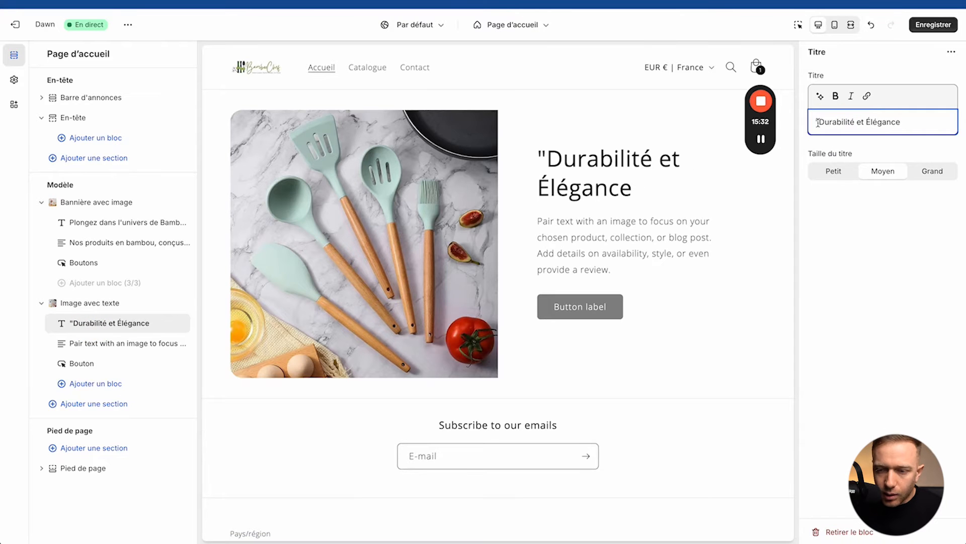
key(BackSpace)
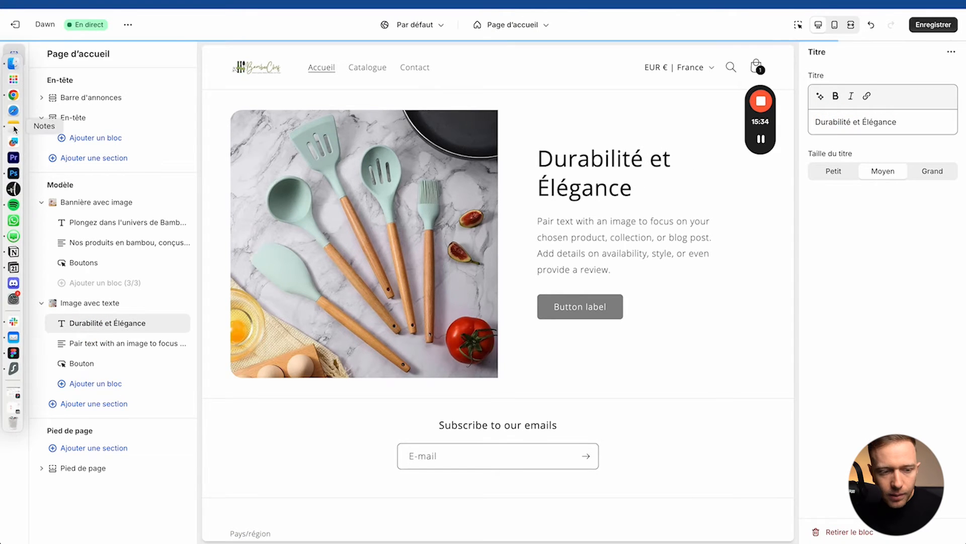
Step: In ChatGPT, copy the Image 1 text from "Nos ustensiles en bambou" to "préservant notre planète."
key(ctrl+Up)
click(247, 169)
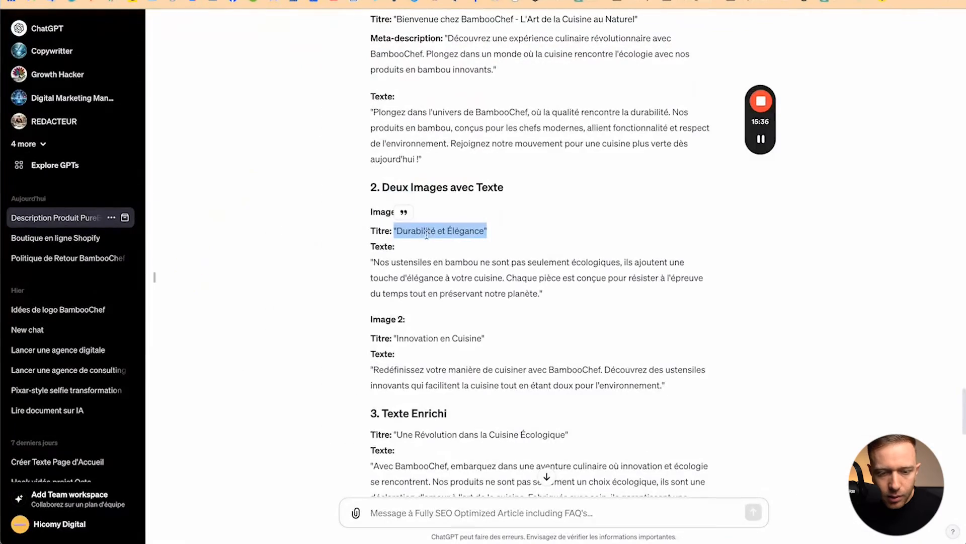
drag(376, 261, 539, 291)
key(ctrl+c)
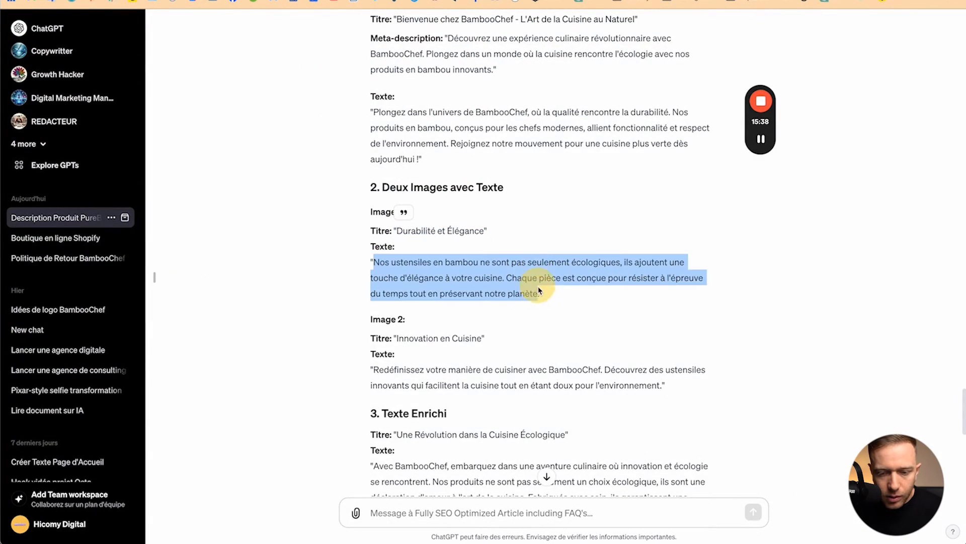
Step: Back in the Shopify editor, replace the Contenu of the Image avec texte section's text block with the copied paragraph
key(ctrl+Up)
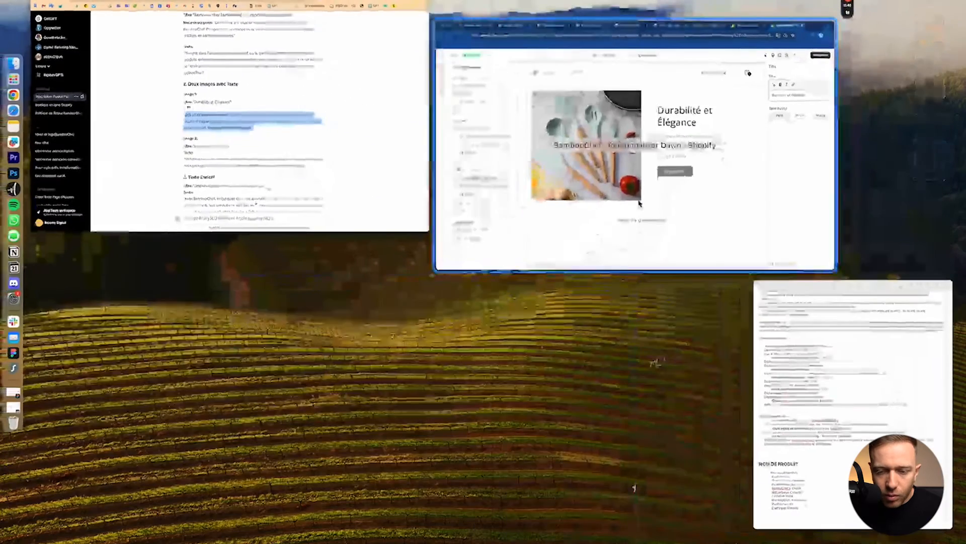
click(637, 198)
click(124, 348)
click(837, 149)
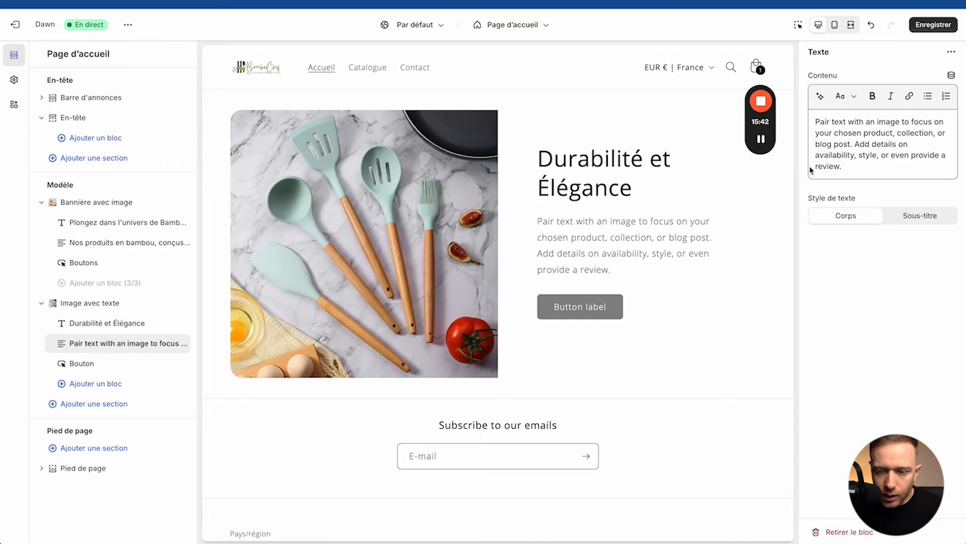
key(ctrl+a)
key(ctrl+v)
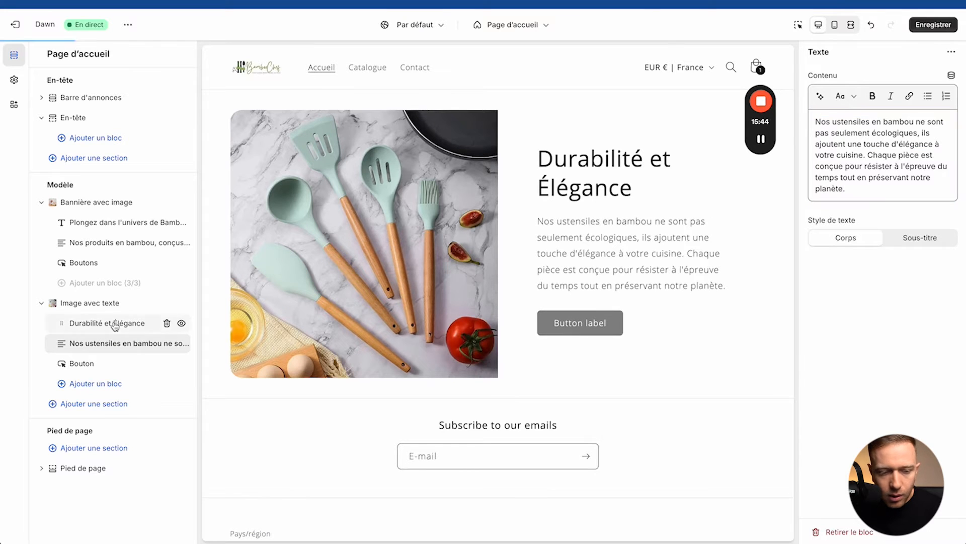
Step: Label the Image avec texte button "Achetez maintenant >" and link it to the PureBamboo Set product
click(82, 363)
click(872, 94)
key(ctrl+a)
text(A)
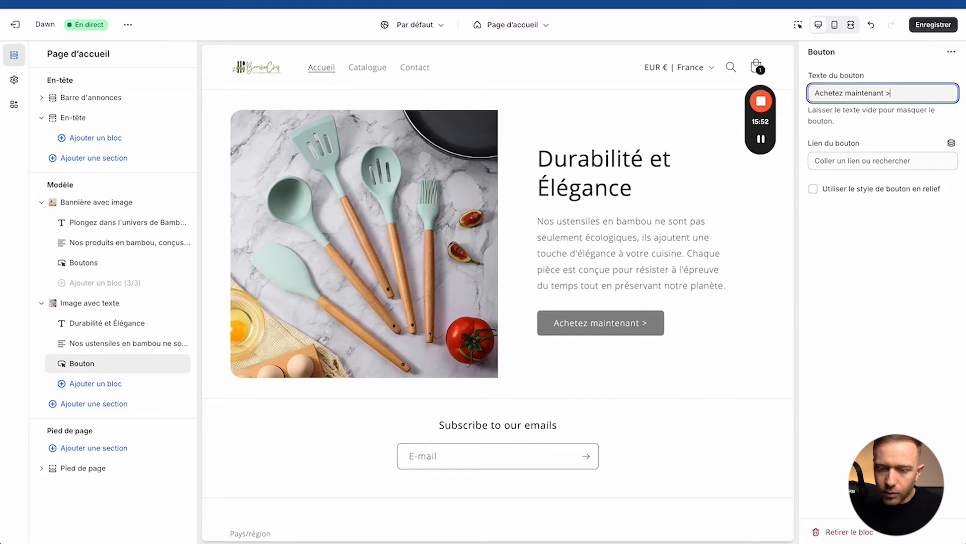
click(879, 160)
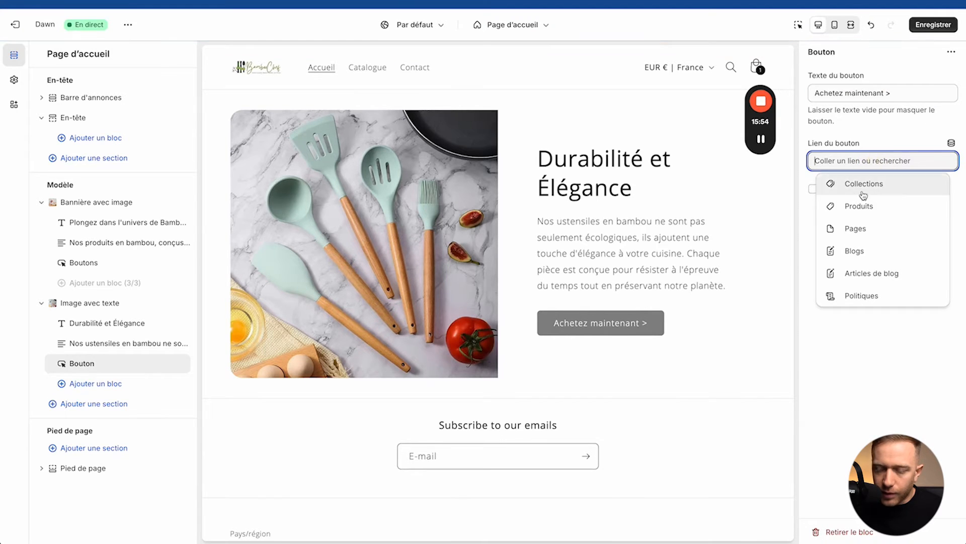
click(861, 207)
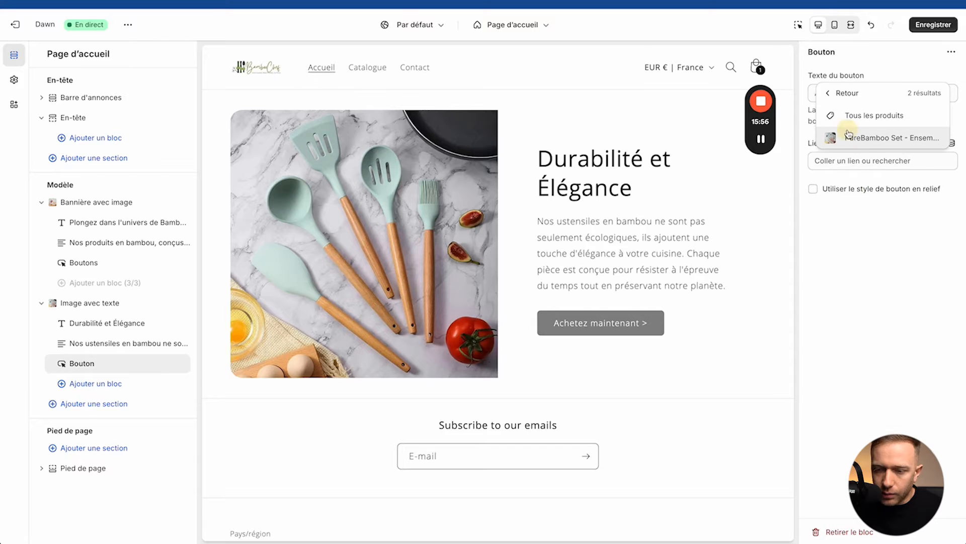
click(849, 134)
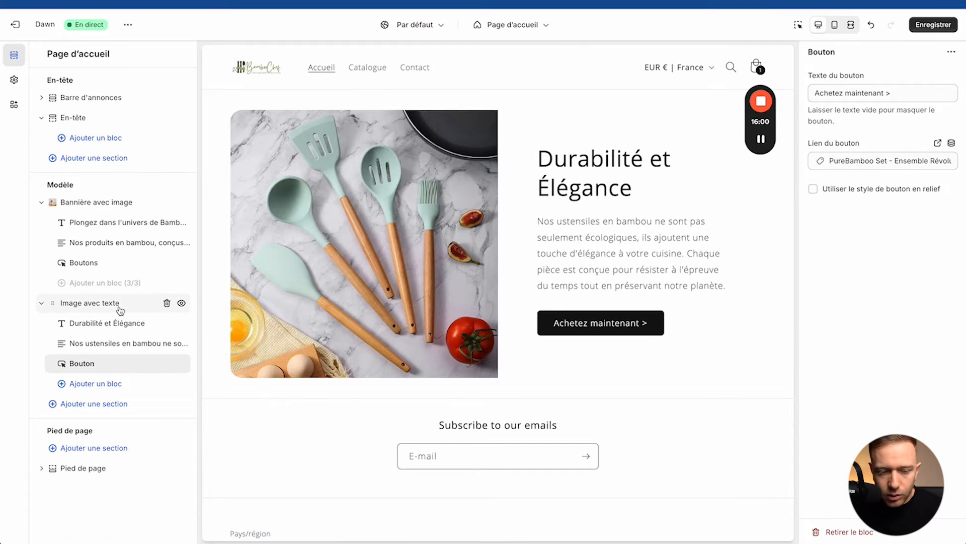
Step: Try Nuancier 6 as the colour scheme of the Image avec texte section and of its container
click(90, 302)
scroll(878, 296, down, 7)
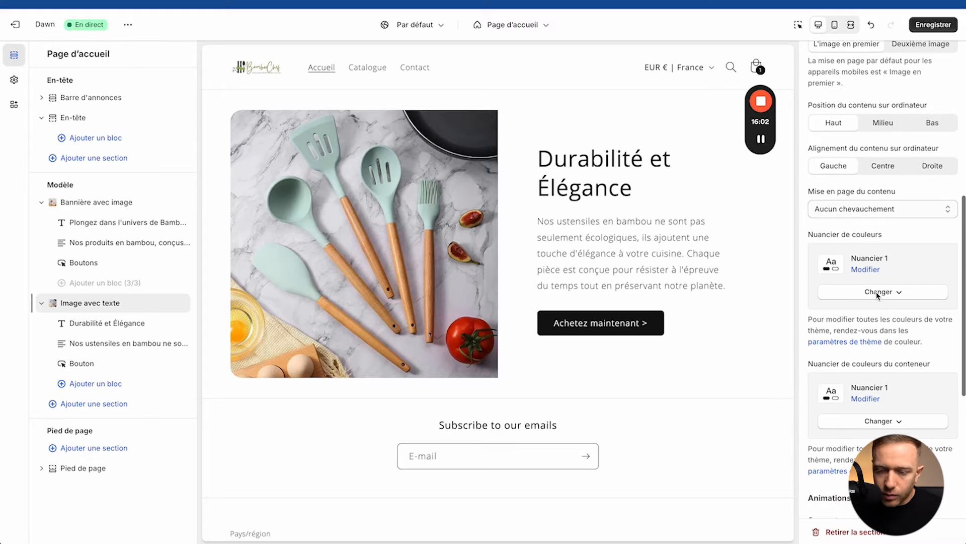
click(851, 293)
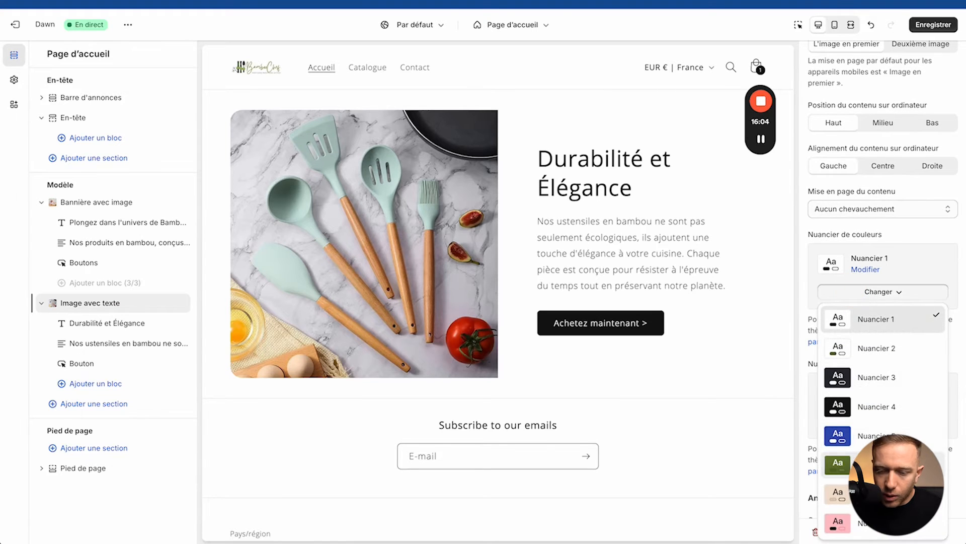
click(856, 464)
click(872, 292)
click(856, 313)
click(871, 423)
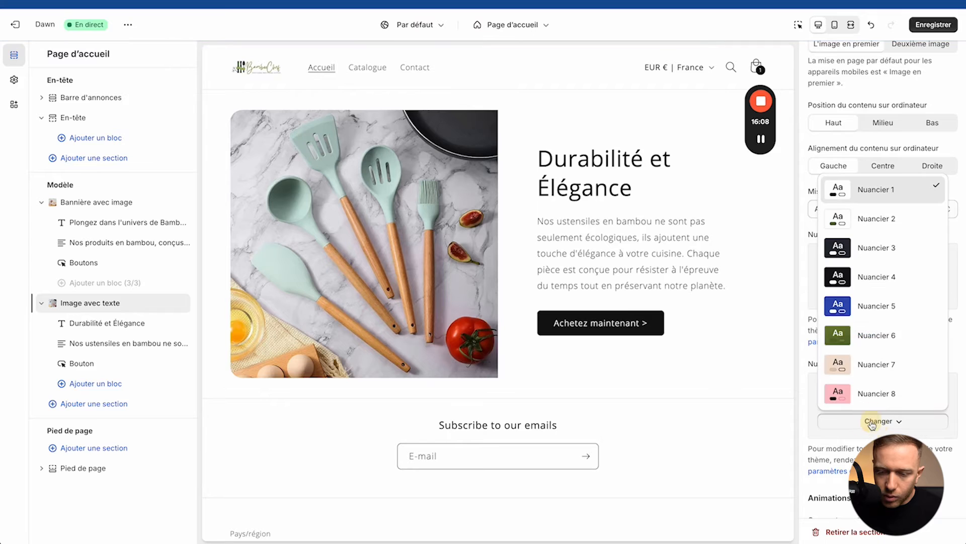
click(864, 335)
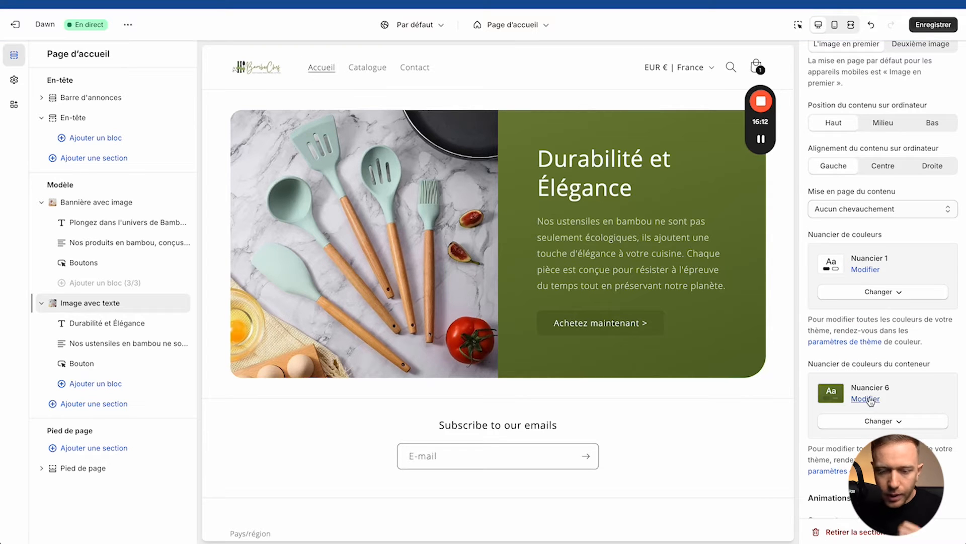
Step: Apply Nuancier 5 to the section's container and edit the scheme's colours to background #FFFFFF and text #121212
click(864, 422)
click(863, 313)
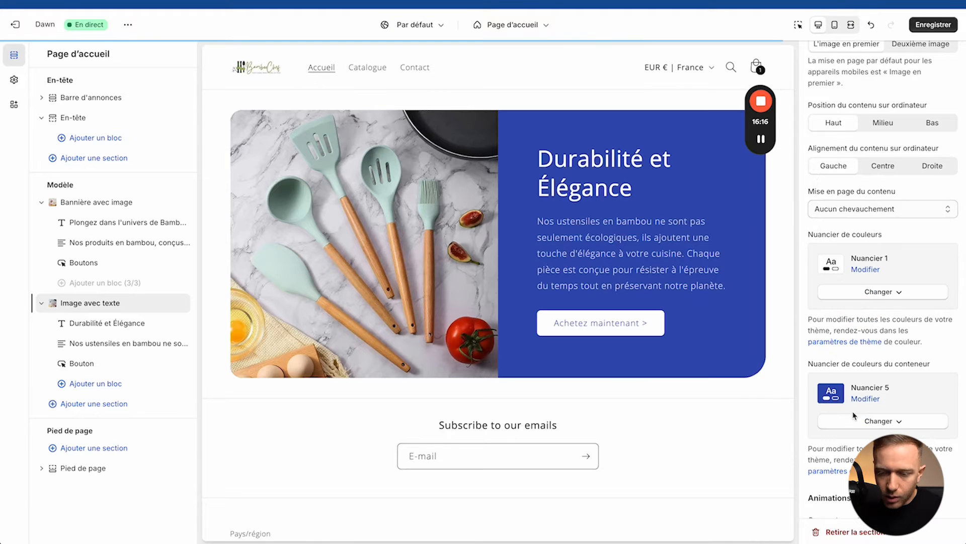
click(865, 398)
click(819, 162)
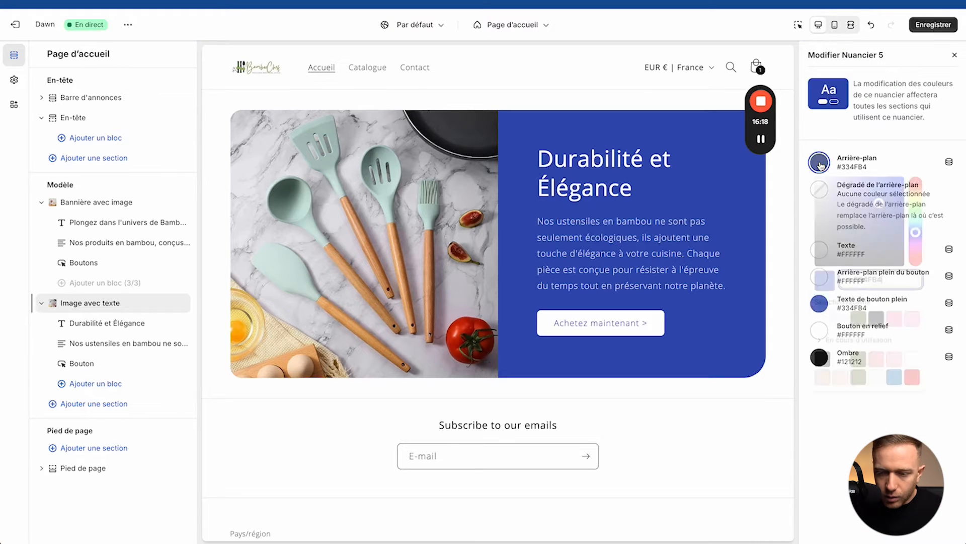
click(824, 321)
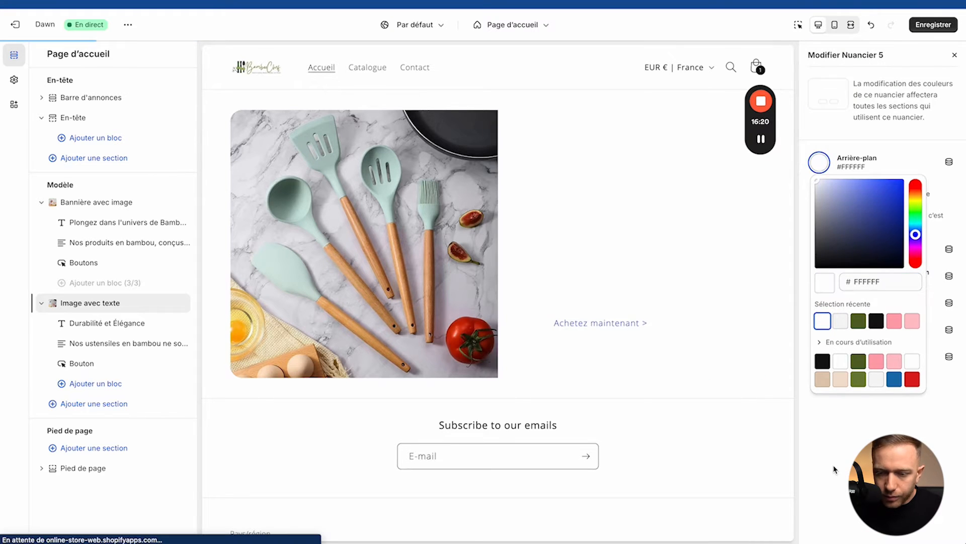
click(843, 254)
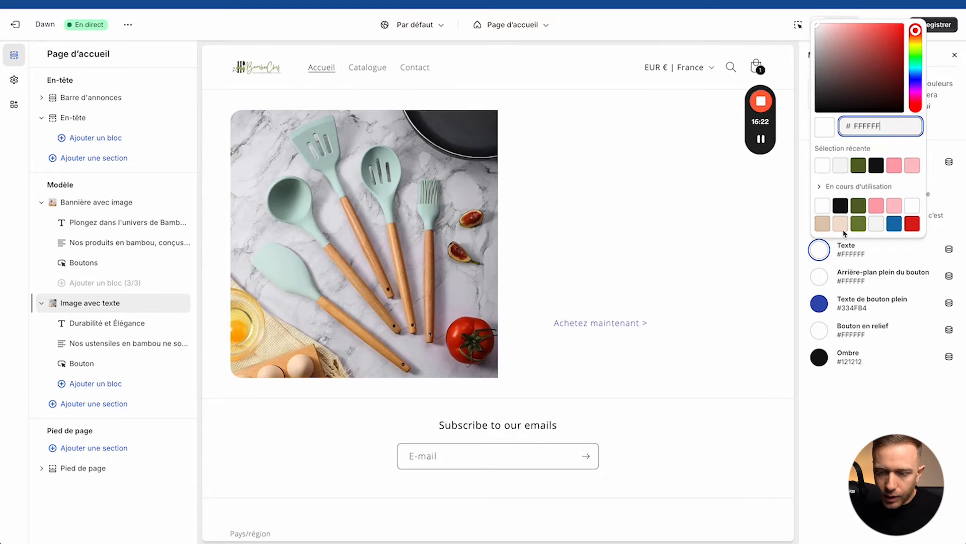
click(844, 206)
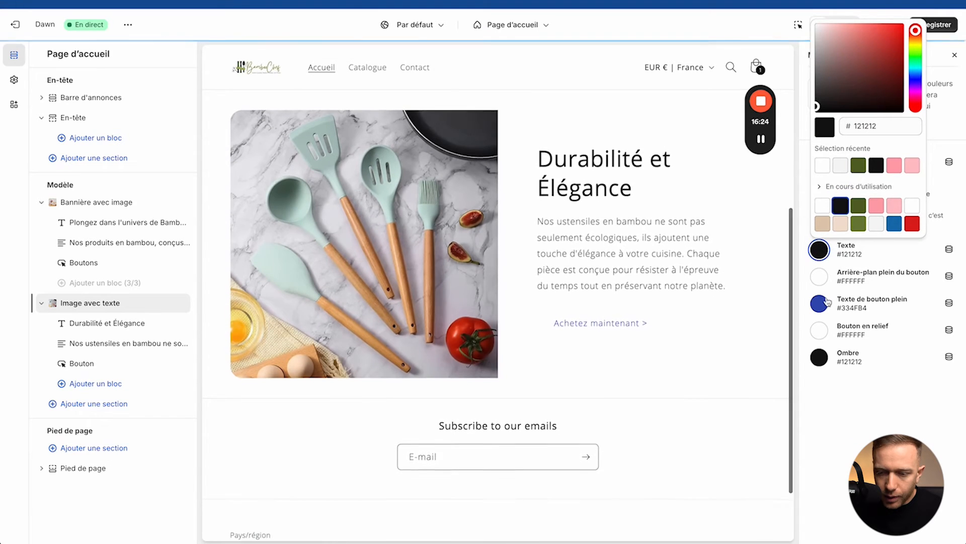
Step: Try #566826 as Nuancier 5's Texte de bouton plein colour
click(820, 303)
click(858, 218)
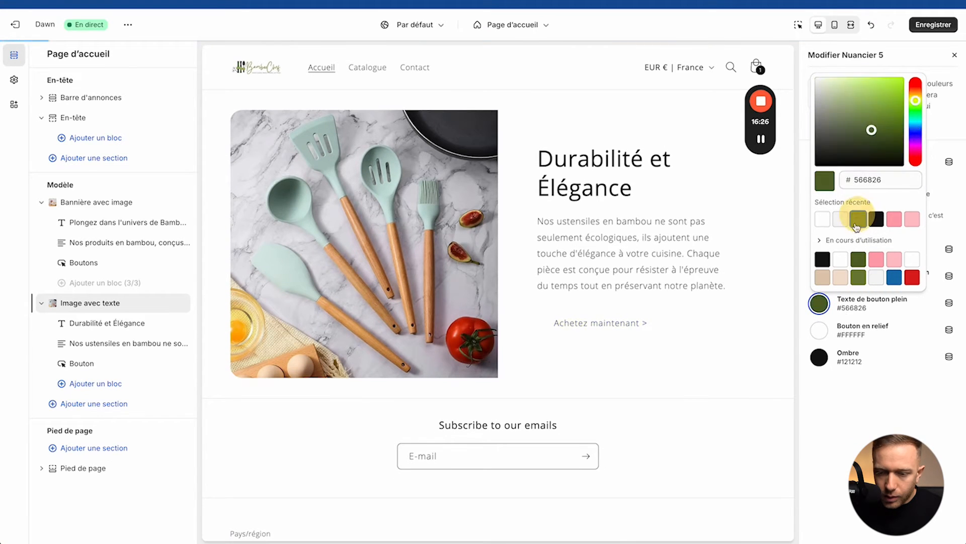
click(820, 303)
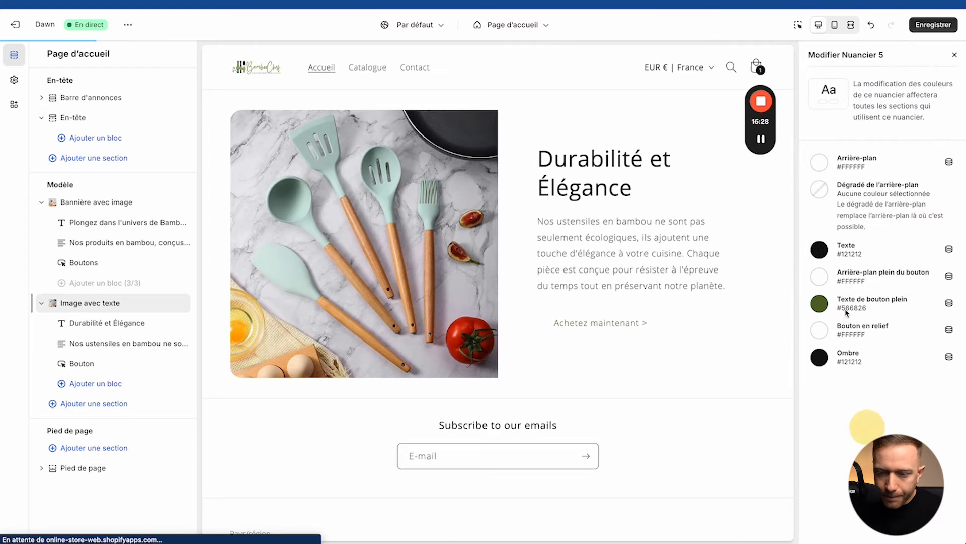
Step: Set Nuancier 5's Texte de bouton plein to #FFFFFF and Arrière-plan plein du bouton to #566826, and compare with the banner button
click(819, 309)
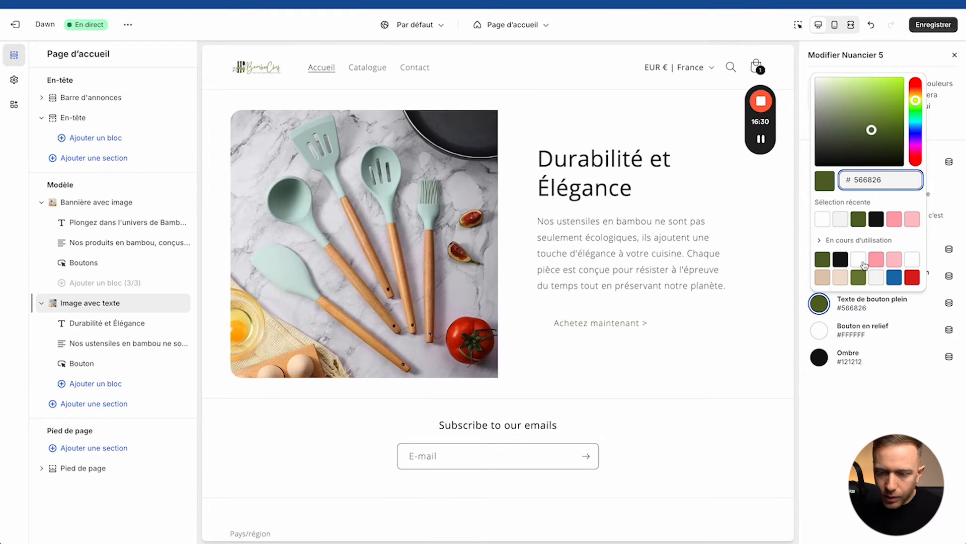
click(863, 261)
click(851, 436)
click(834, 279)
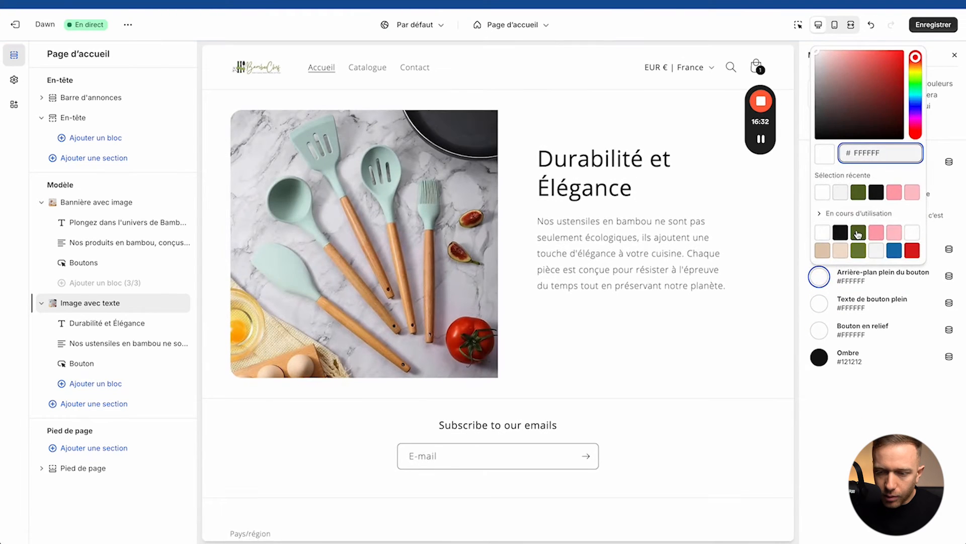
click(858, 232)
click(852, 523)
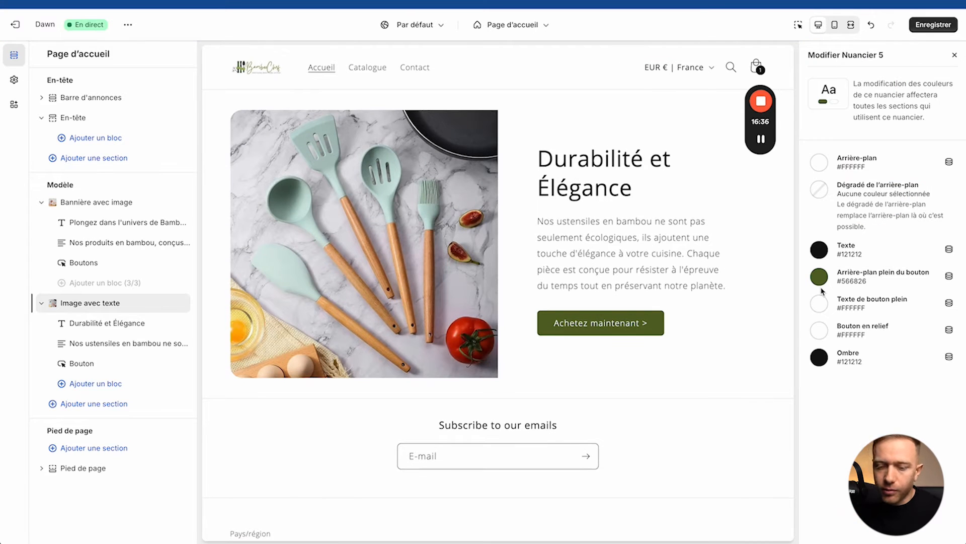
scroll(680, 259, up, 5)
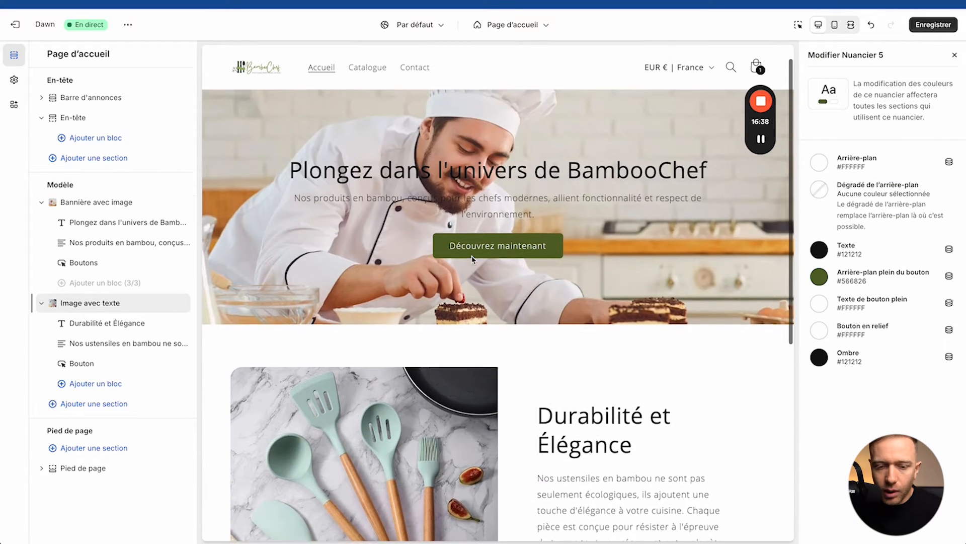
Step: Add a second Image avec texte section below the Durabilité et Élégance one and set its desktop image placement to Deuxième image
scroll(473, 260, down, 3)
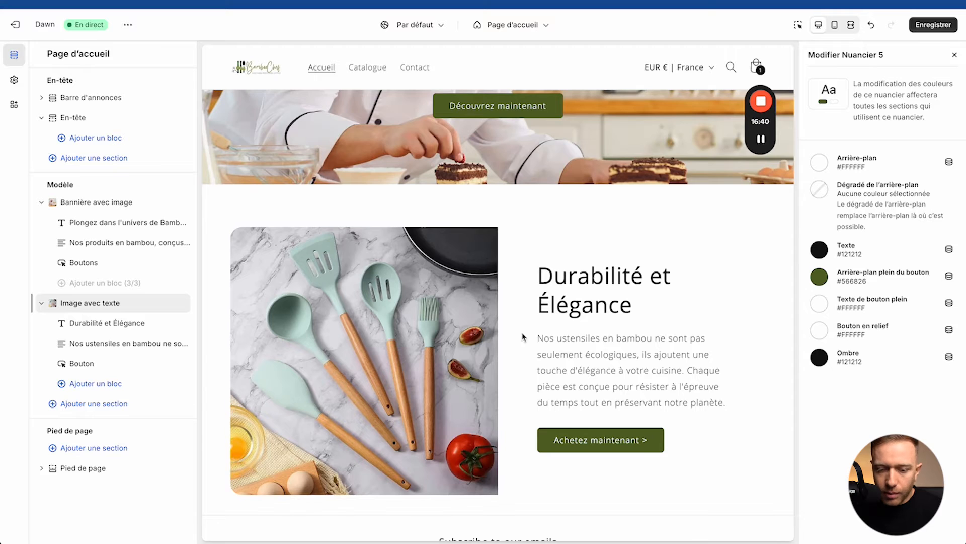
scroll(524, 337, down, 2)
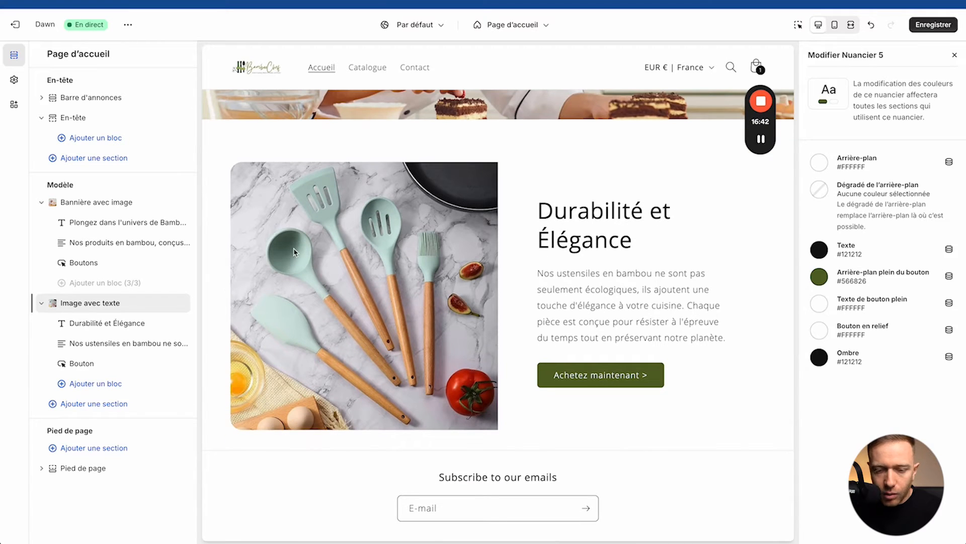
click(112, 403)
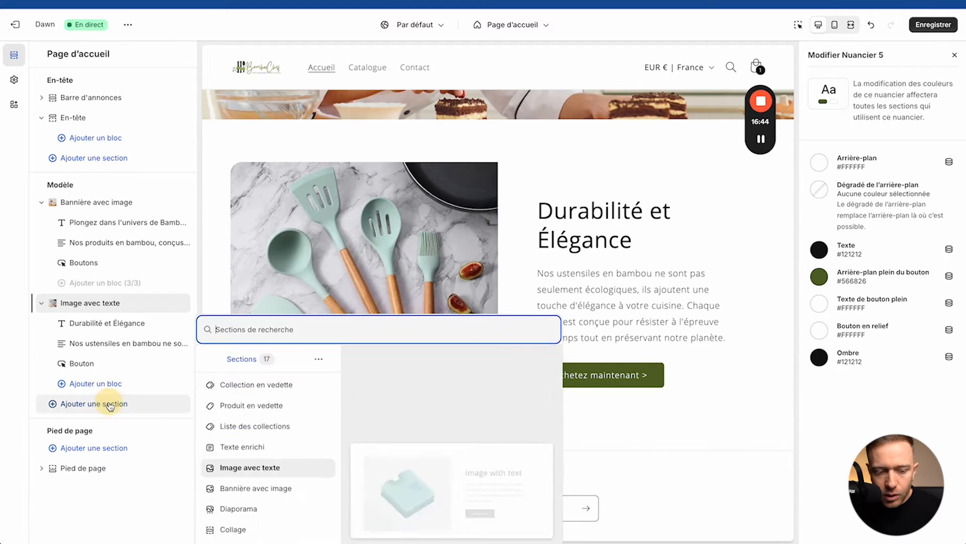
click(249, 377)
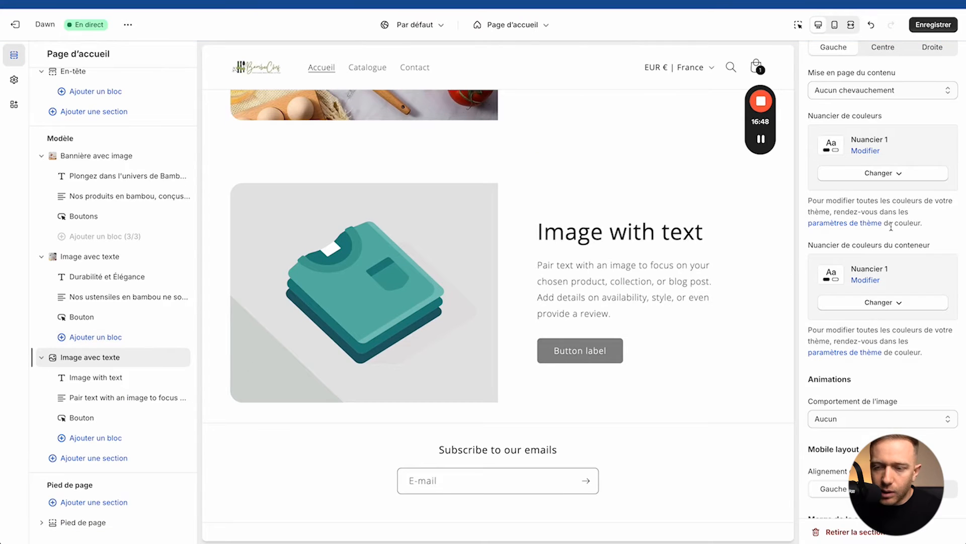
scroll(891, 226, up, 7)
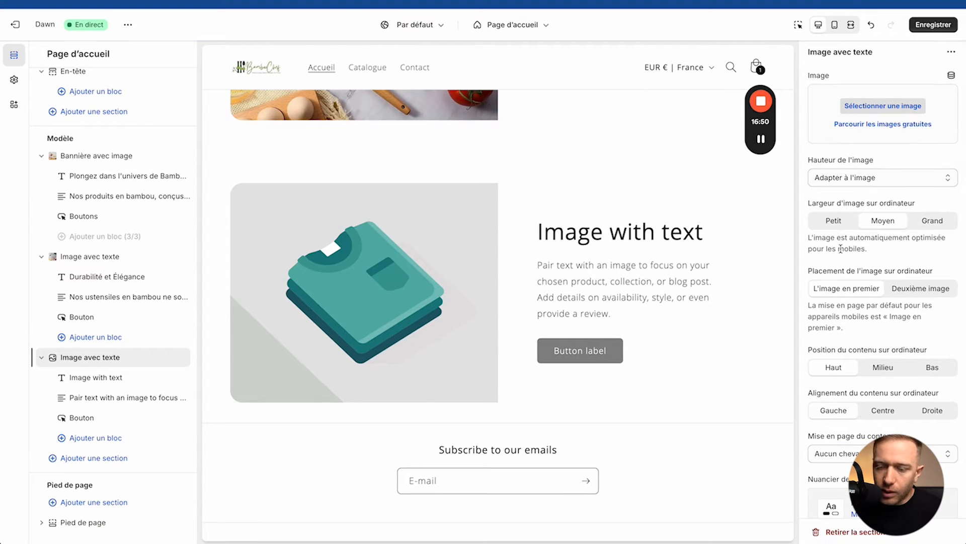
click(909, 288)
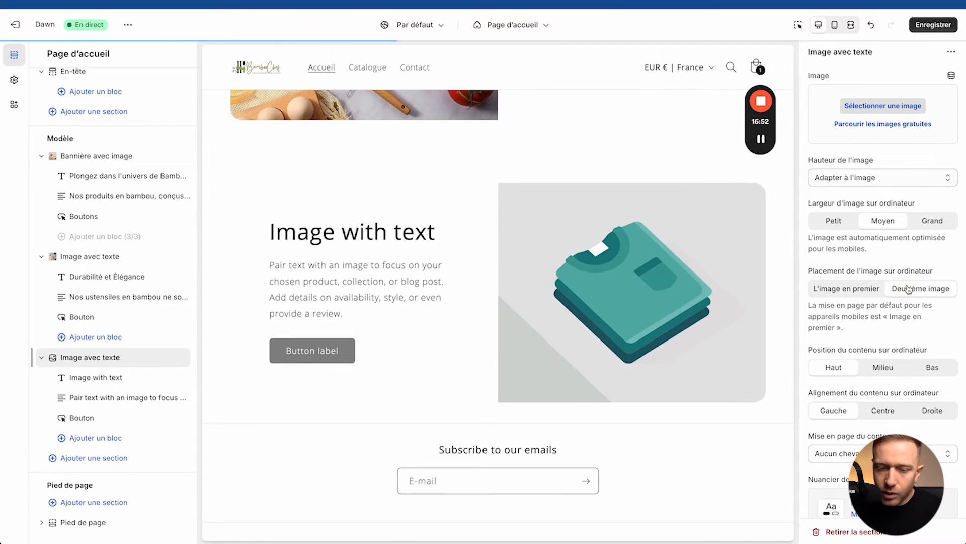
Step: Try the library picture istencil-cuisine-bamboo-1080x1080-12 as the new section's image
click(876, 105)
scroll(610, 367, down, 3)
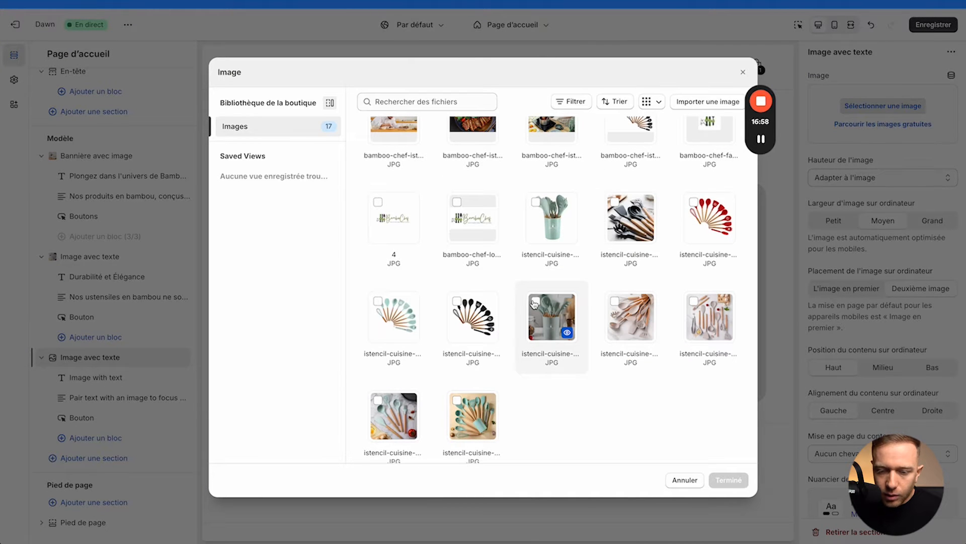
click(536, 301)
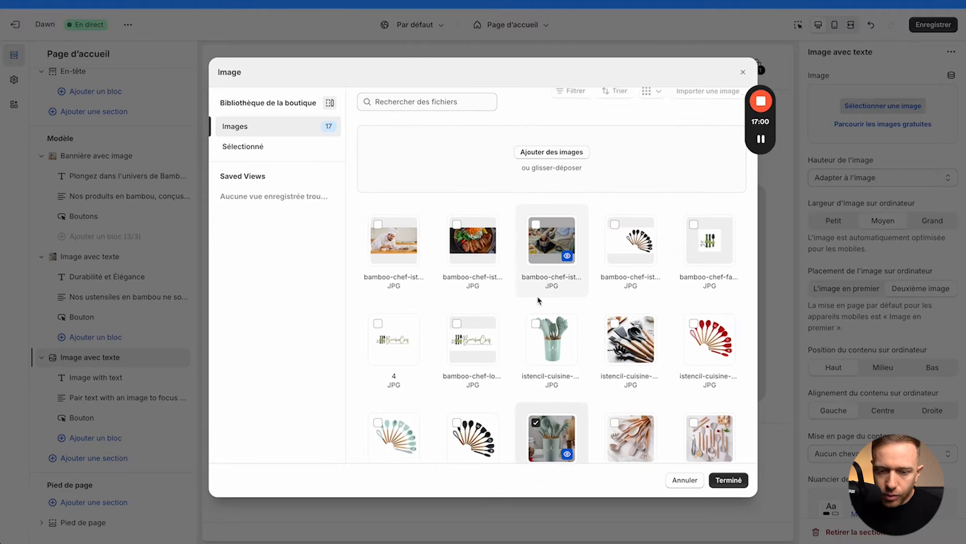
click(721, 482)
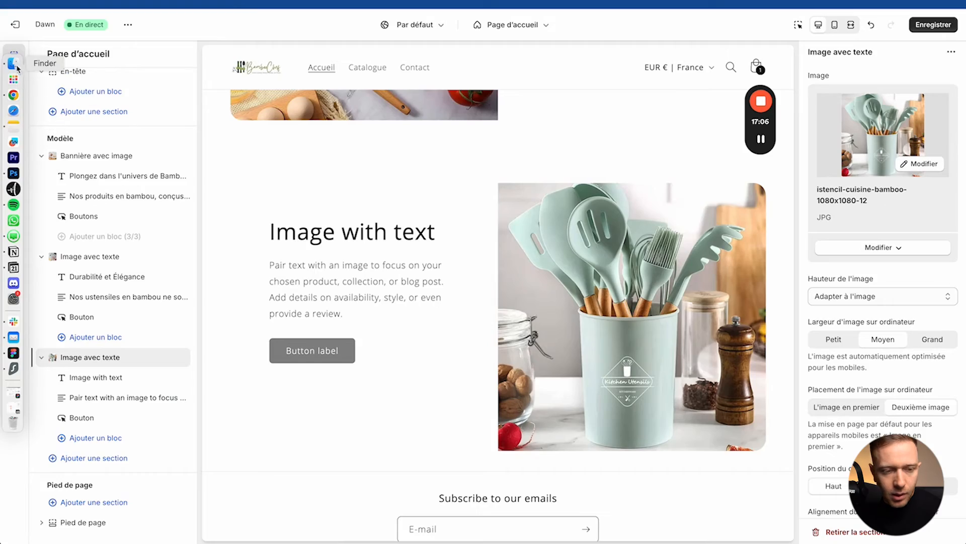
Step: Switch to ChatGPT, copy the Image 2 title "Innovation en Cuisine" and return to the Shopify theme editor
key(ctrl+Up)
click(281, 209)
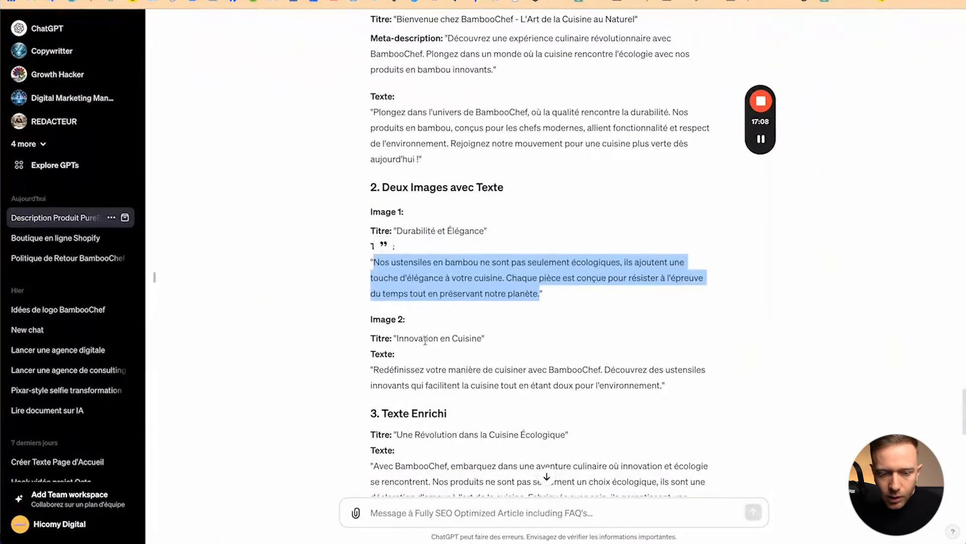
drag(398, 335, 483, 336)
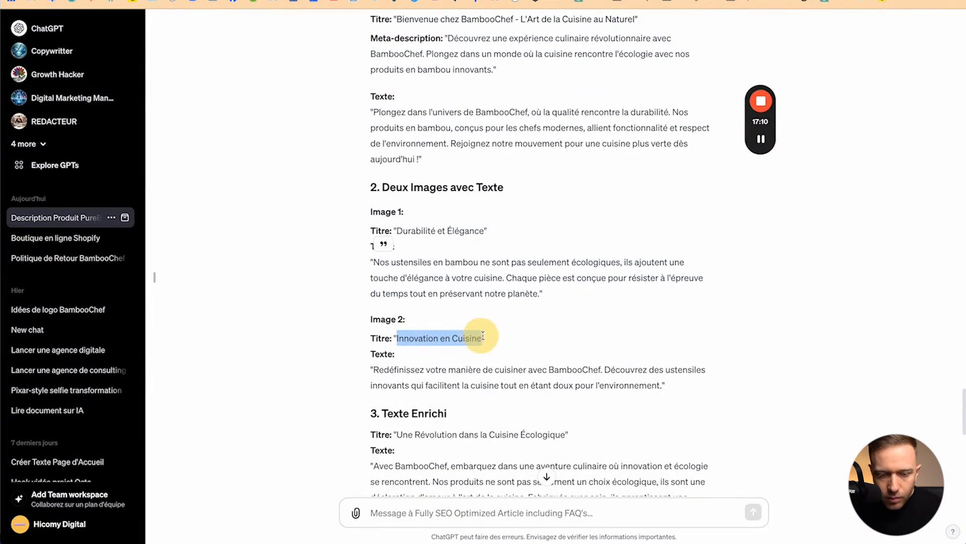
key(ctrl+Up)
click(649, 201)
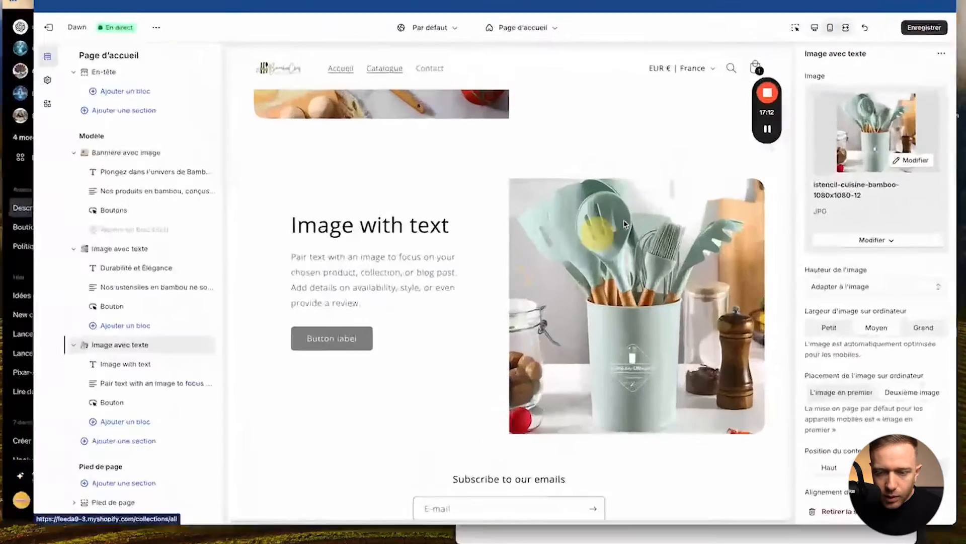
Step: Replace the new section's image by uploading istencil-cuisine-bamboo-1080x1080-15.jpg from the BAMBOO CHEF project's Produit folder
click(881, 247)
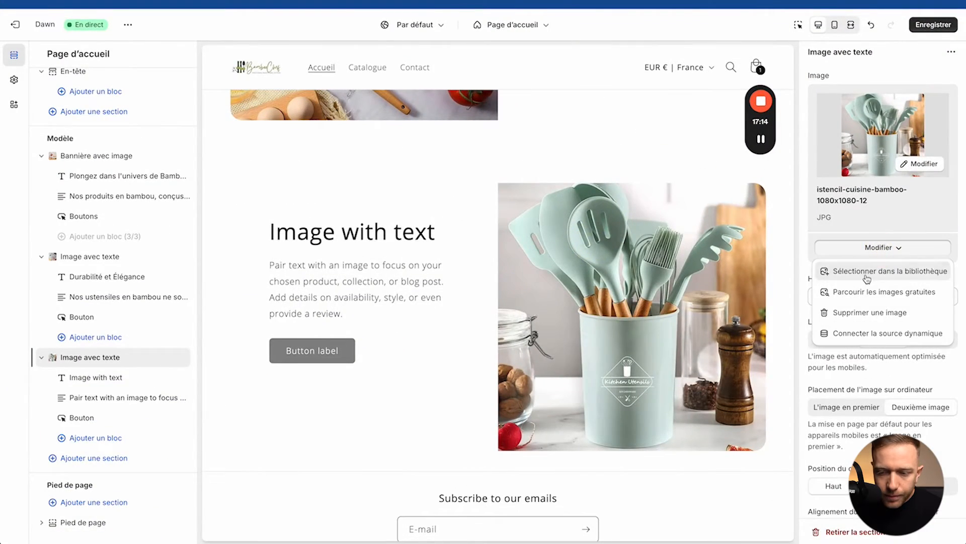
click(869, 275)
scroll(566, 401, down, 4)
scroll(512, 419, up, 4)
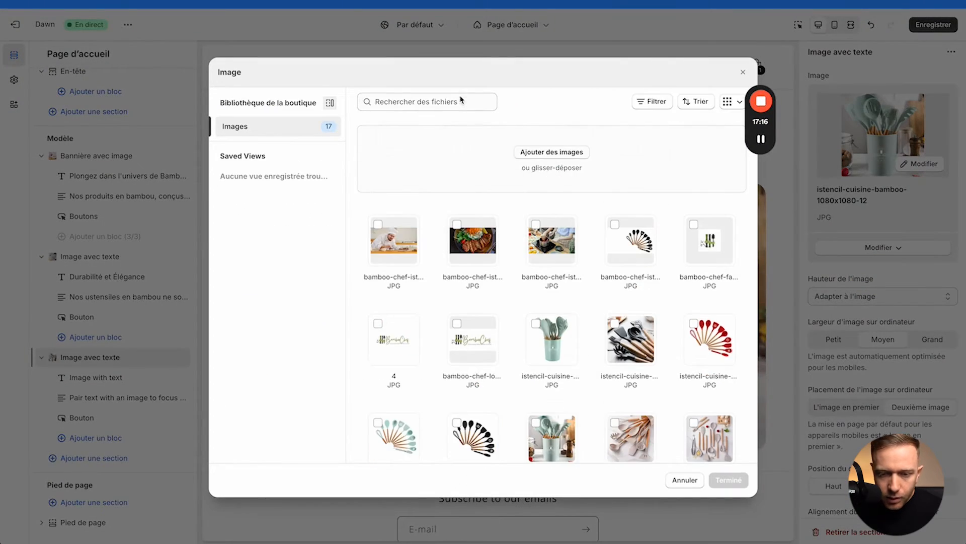
click(553, 152)
click(513, 141)
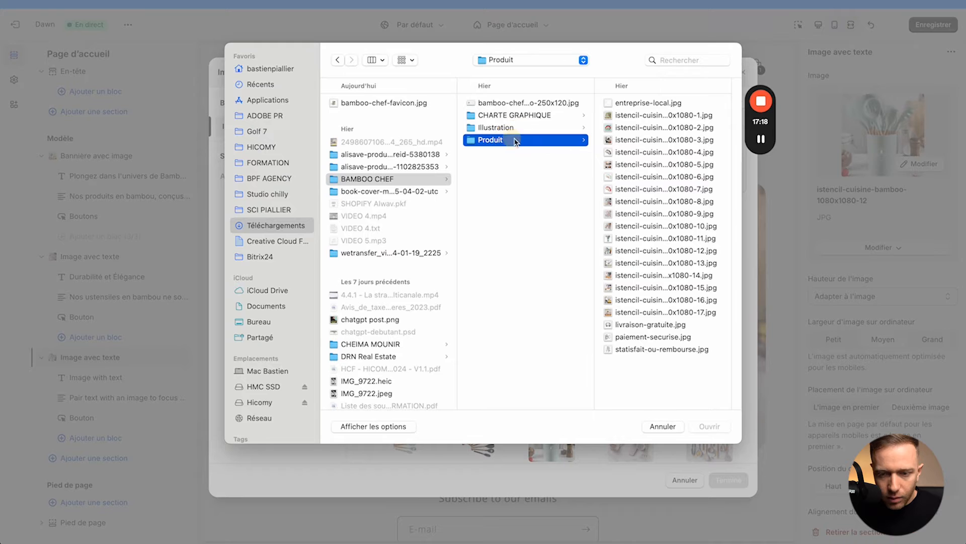
click(629, 302)
key(Up)
key(Up)
key(Up)
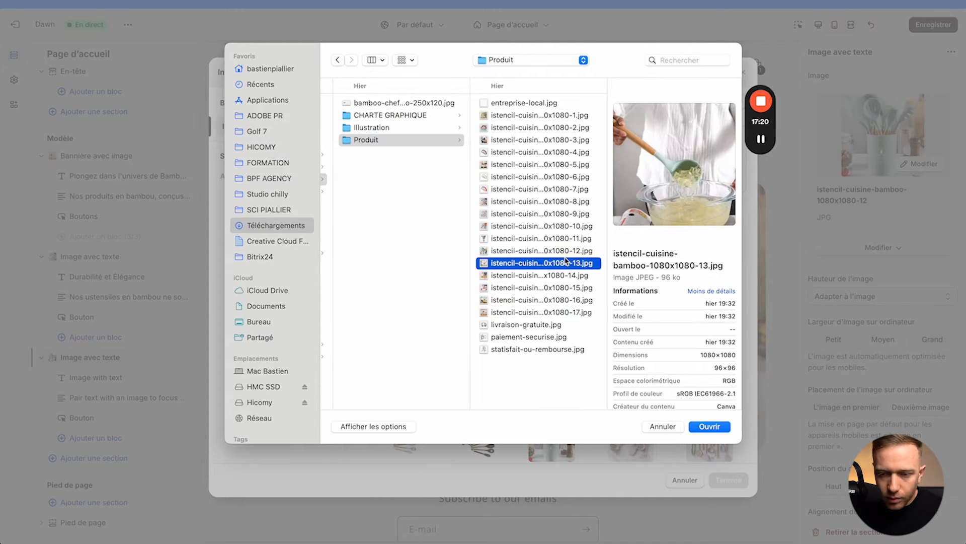
key(Down)
key(Down)
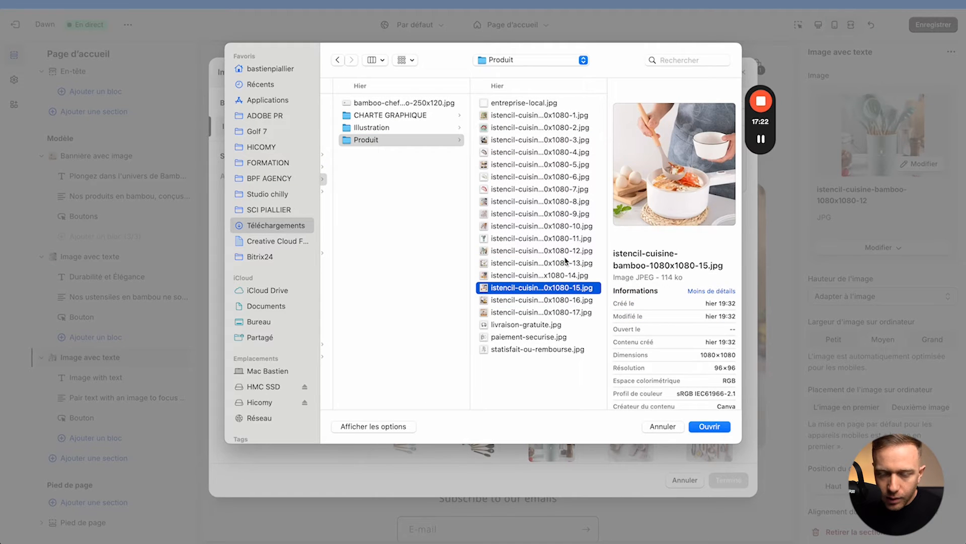
key(Up)
key(Down)
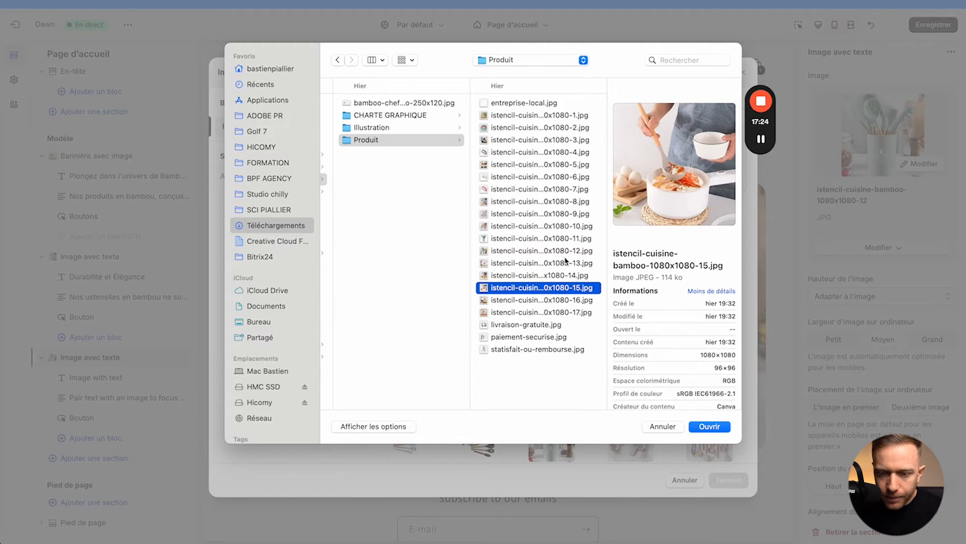
click(708, 426)
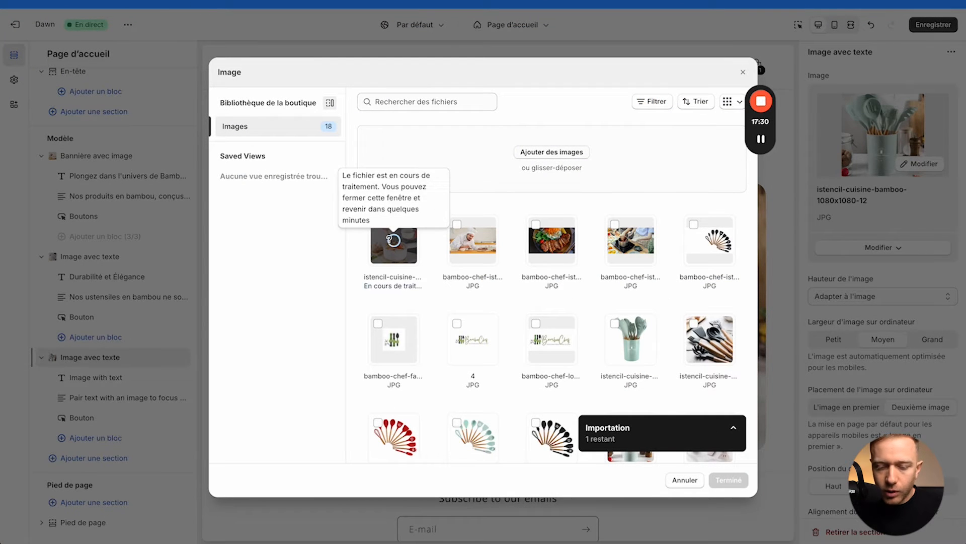
click(729, 481)
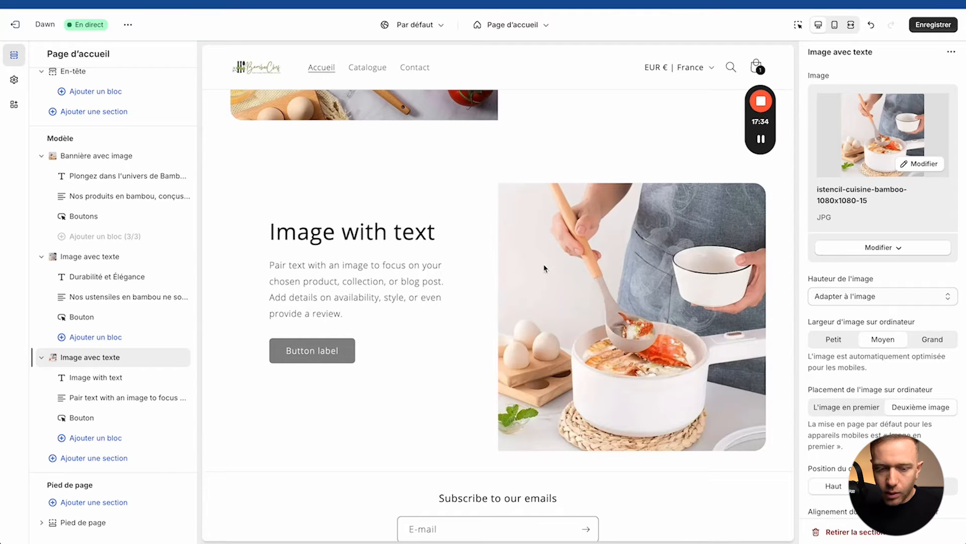
Step: Change the new section's title to "Innovation en Cuisine"
click(83, 377)
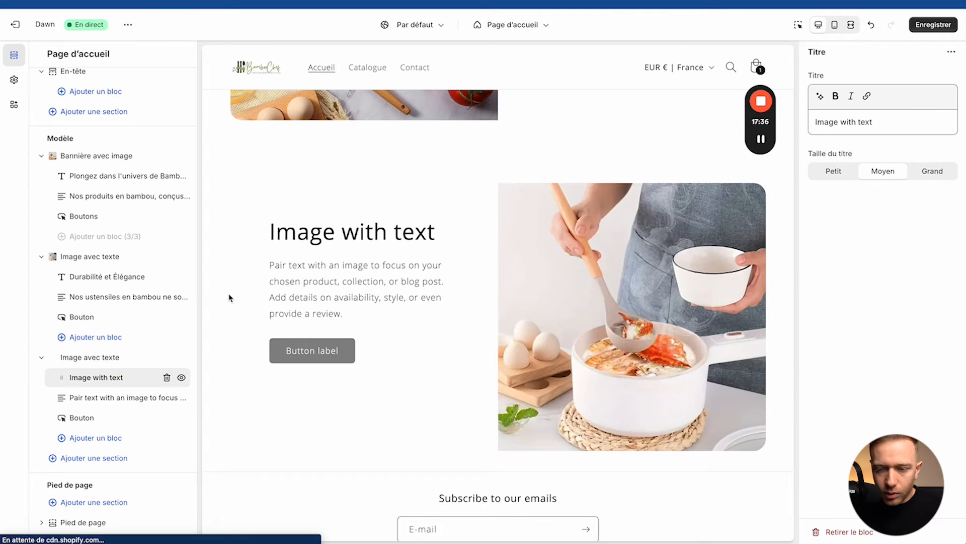
triple_click(891, 122)
text(Innovation en Cuisine")
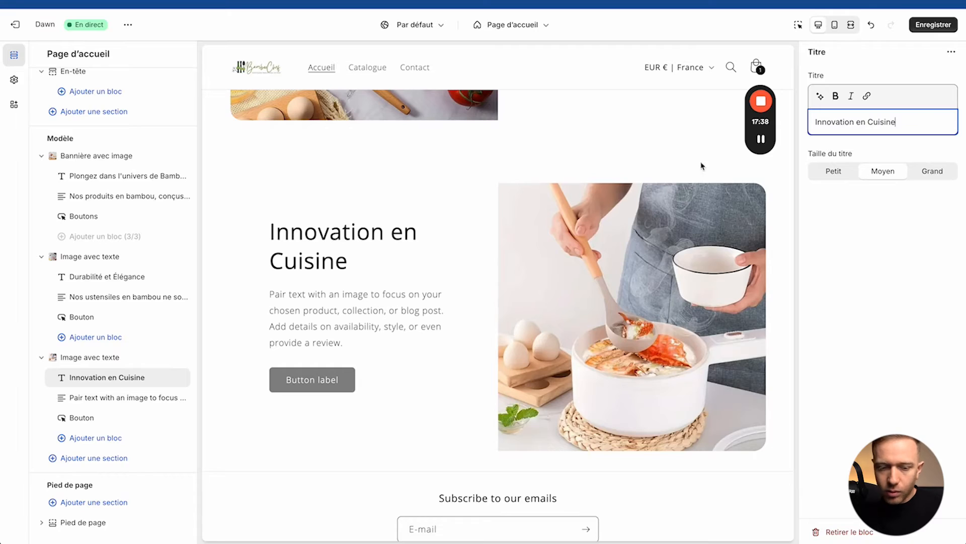
Step: Open the new section's text block, then switch to ChatGPT and copy the Image 2 paragraph starting "Redéfinissez votre manière de cuisiner"
click(126, 397)
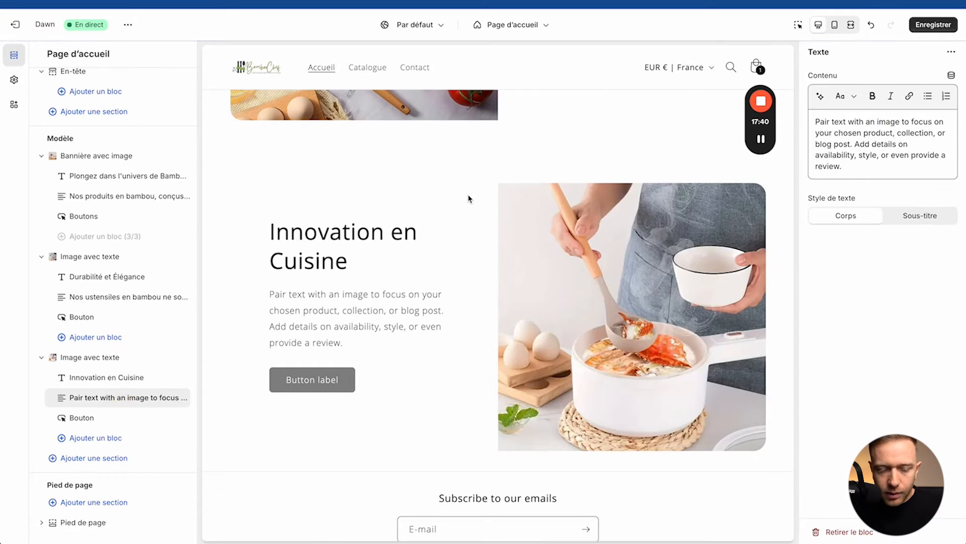
scroll(464, 204, down, 3)
scroll(468, 312, up, 4)
key(ctrl+Up)
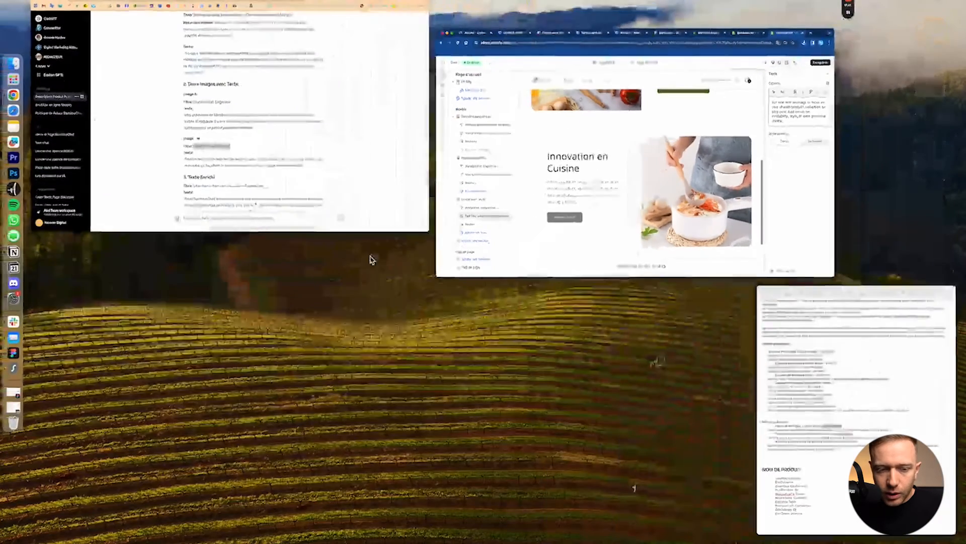
click(283, 207)
drag(373, 369, 662, 388)
key(super+c)
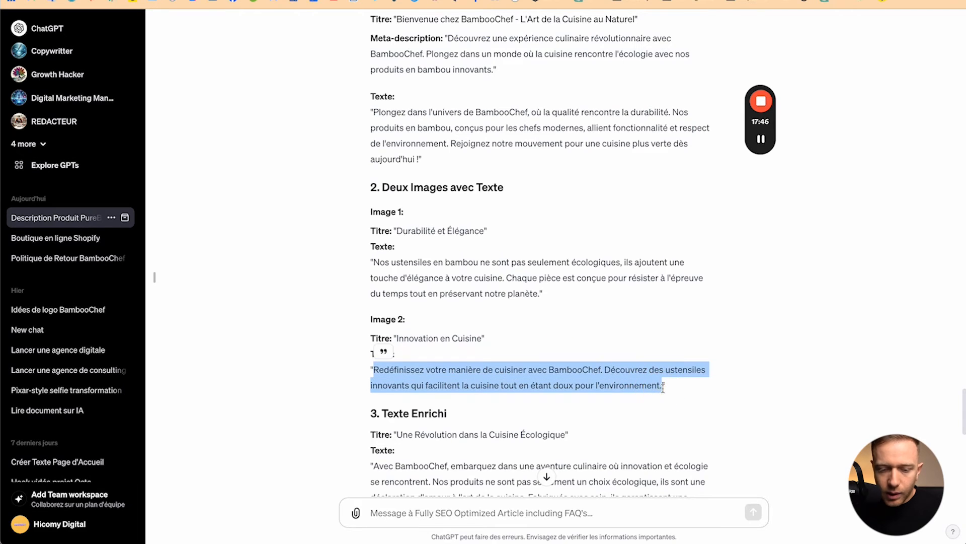
Step: Return to the Shopify theme editor and replace the text block's placeholder content with the copied paragraph
key(ctrl+Up)
click(613, 167)
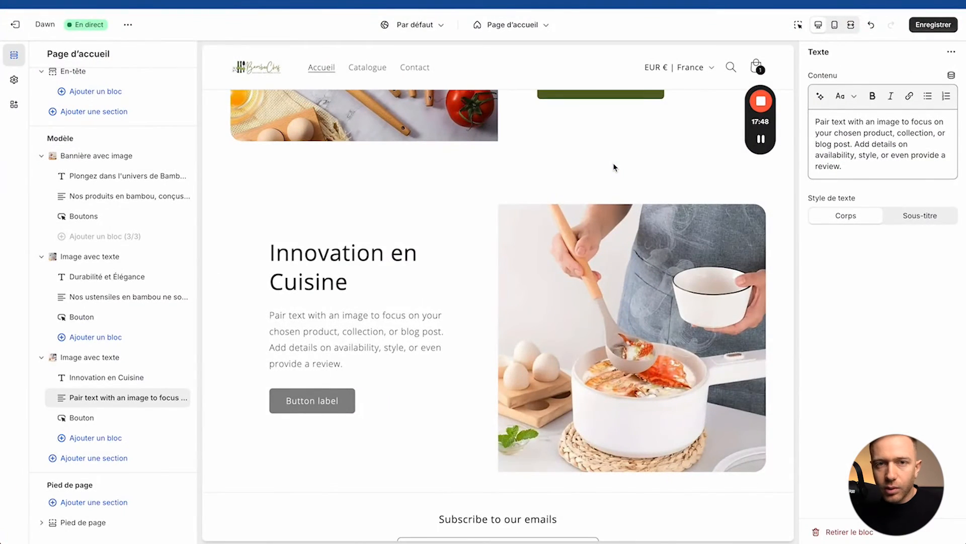
click(832, 144)
key(super+a)
key(super+v)
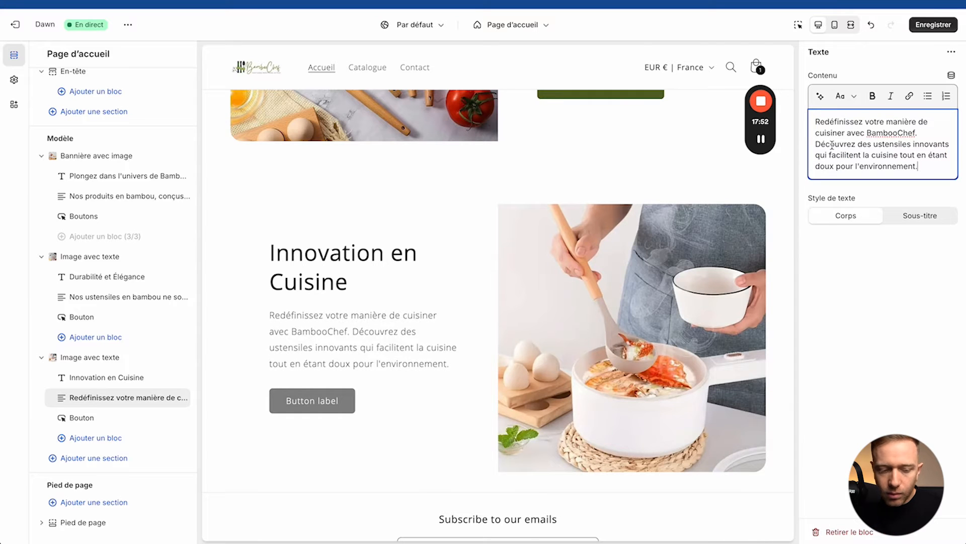
Step: Set the label of the Innovation en Cuisine section's button to "Découvrir le Bamboo Kit >"
click(119, 418)
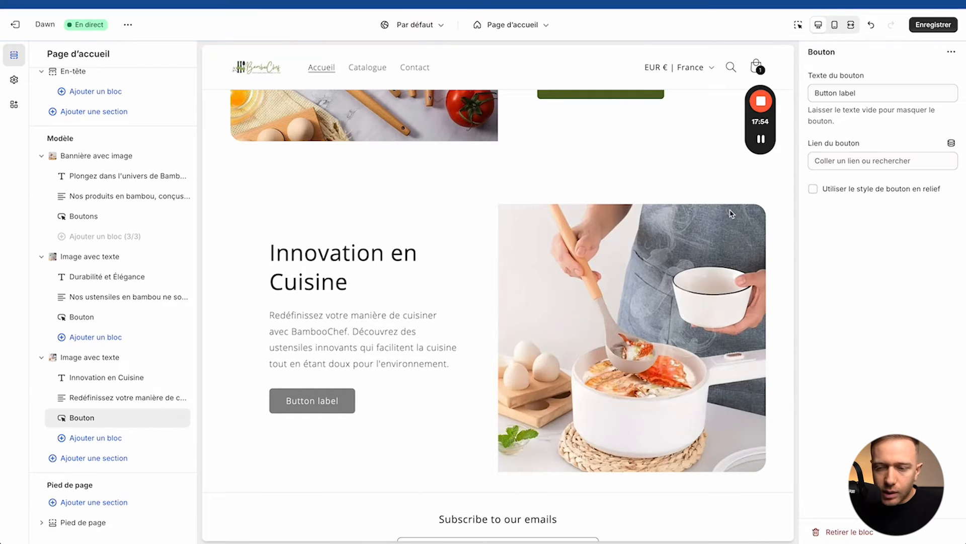
click(862, 89)
key(super+a)
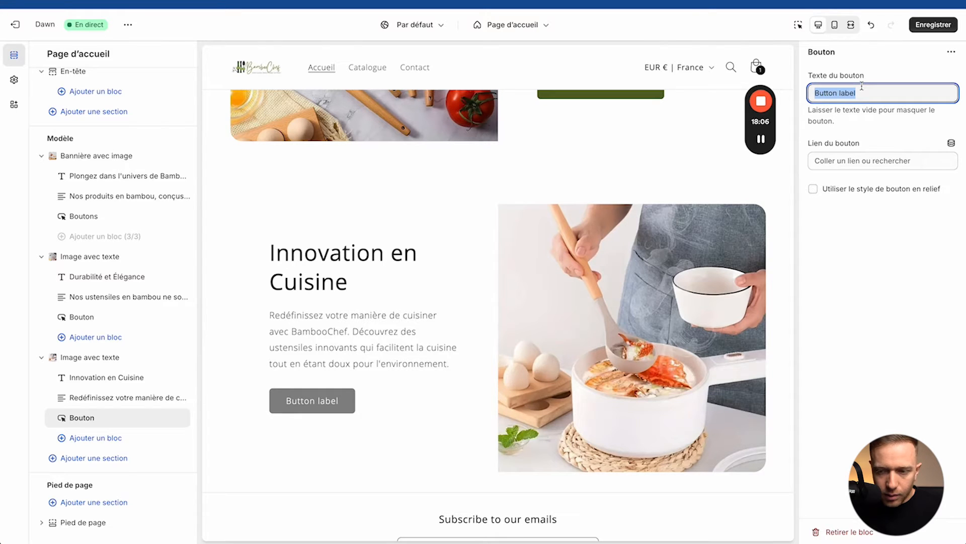
text(Achete)
key(ctrl+a)
text(Découvrir le)
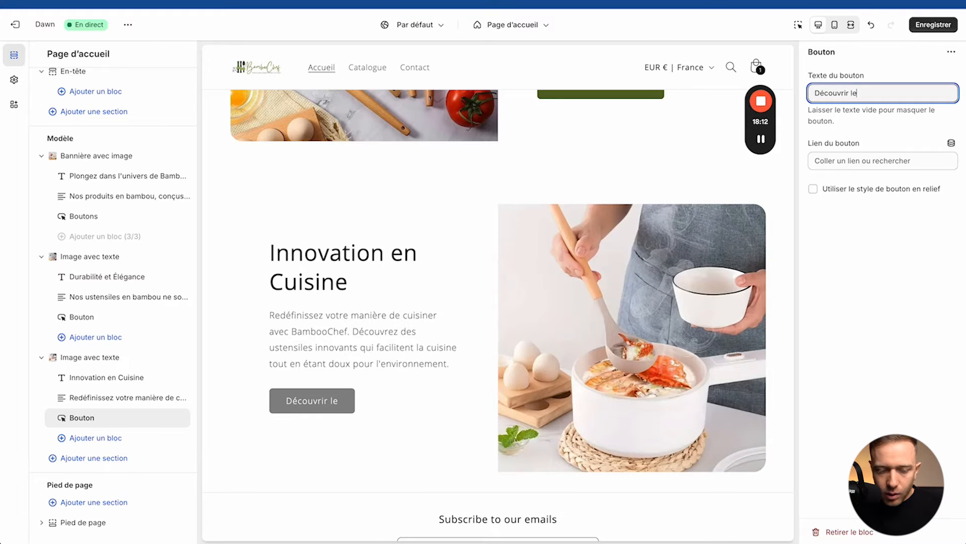
text( Bamb)
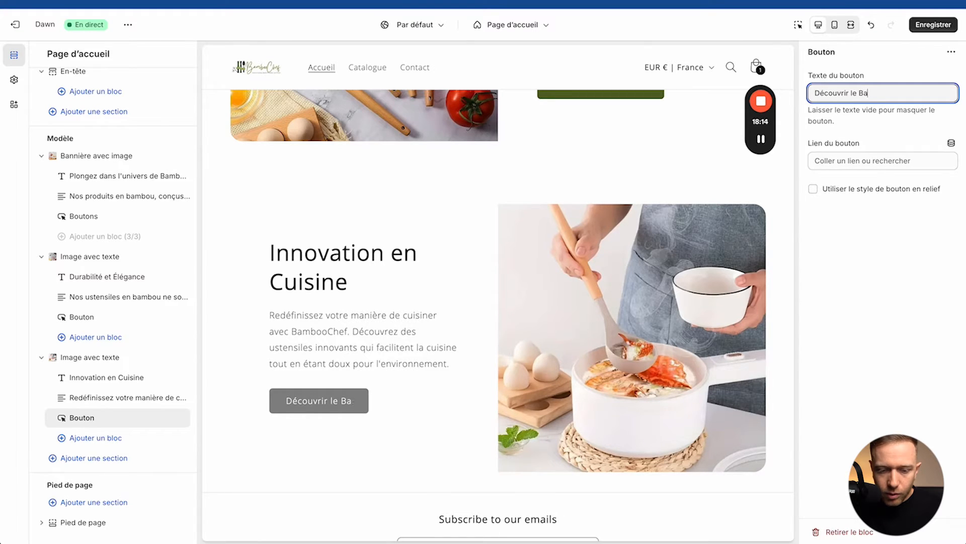
key(BackSpace)
key(BackSpace)
text(mbb)
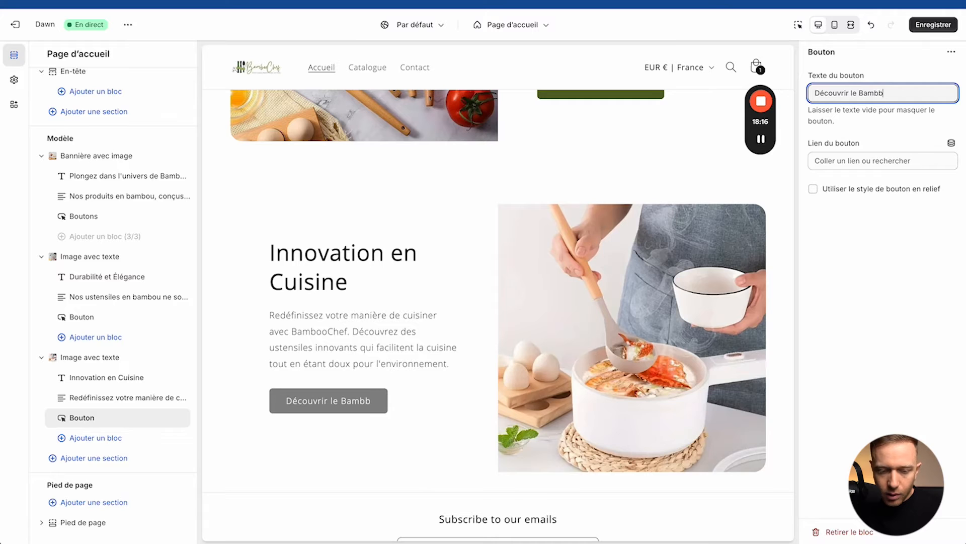
text(o Kit)
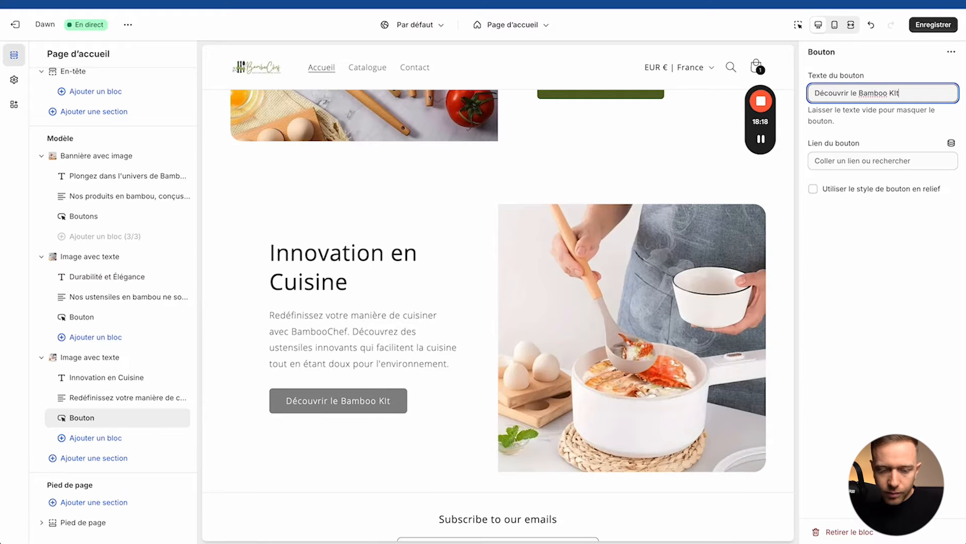
key(BackSpace)
text(t .)
key(BackSpace)
text(>)
Step: Link the Innovation en Cuisine section's button to the PureBamboo Set product
click(817, 162)
click(856, 204)
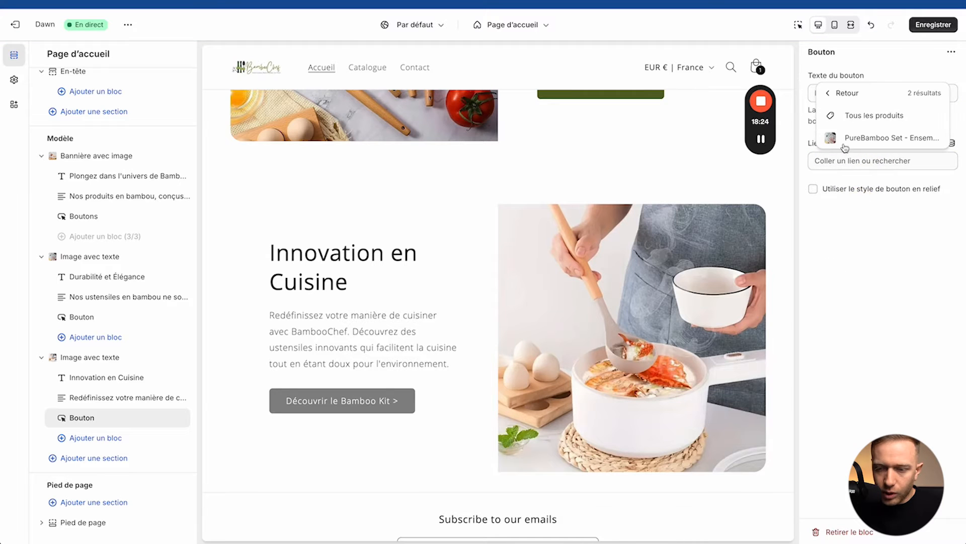
click(846, 138)
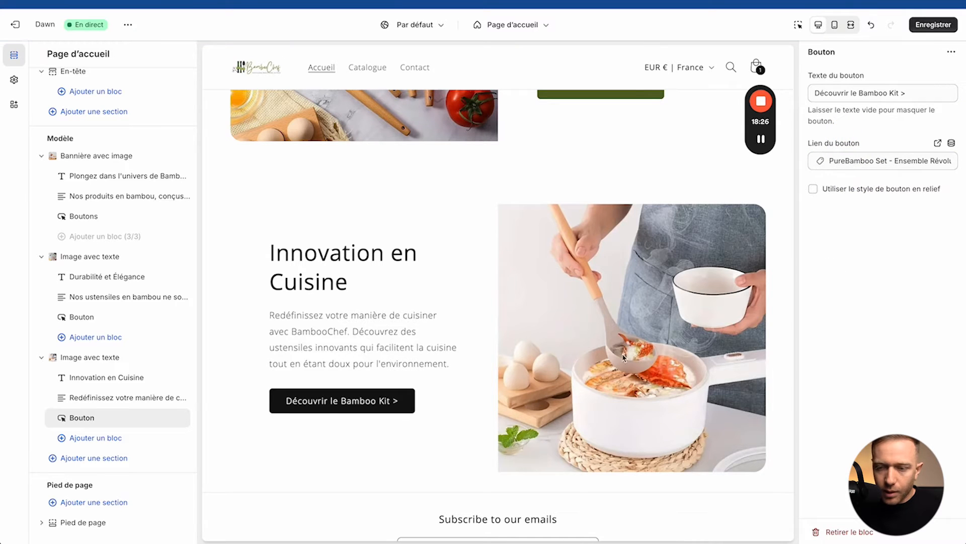
Step: Set the Innovation en Cuisine section's container colour scheme to Nuancier 5 and save the theme
click(90, 357)
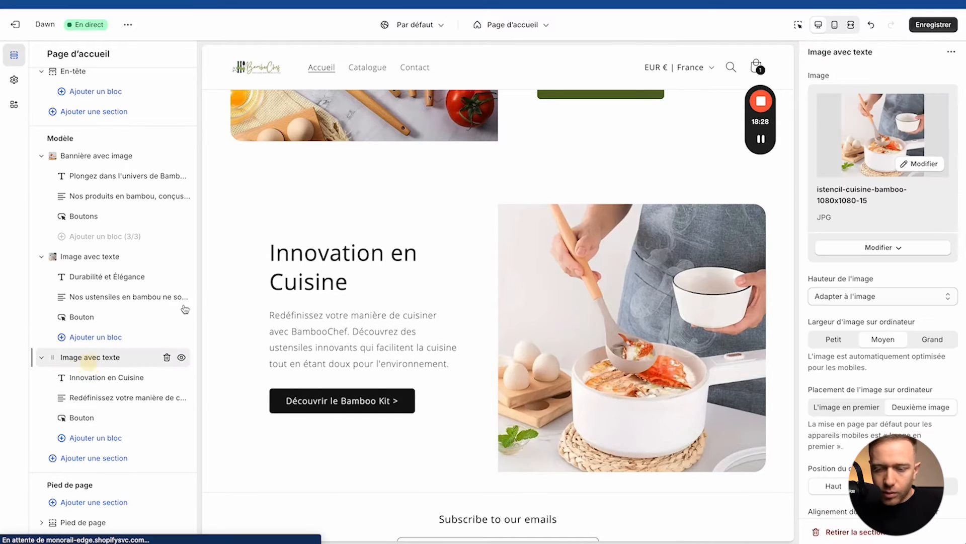
scroll(856, 347, down, 7)
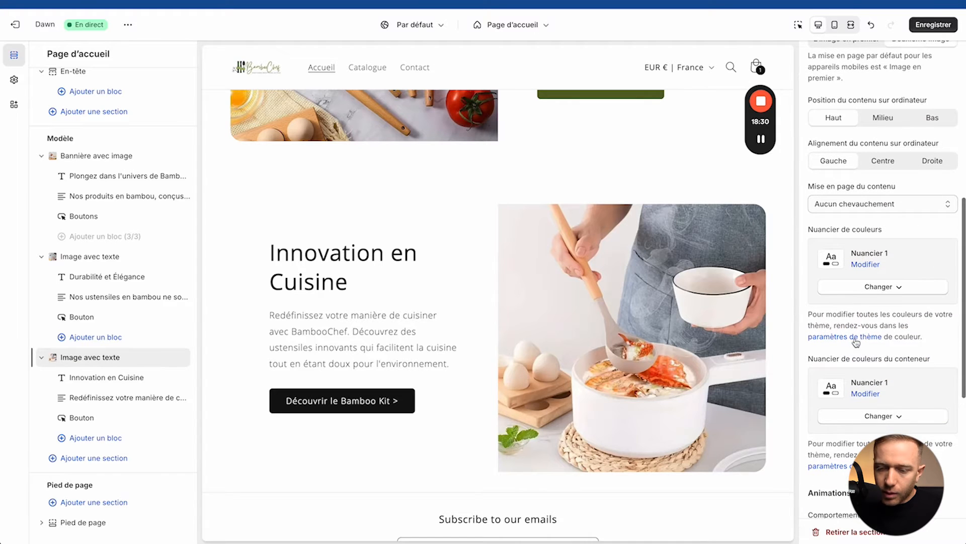
click(857, 414)
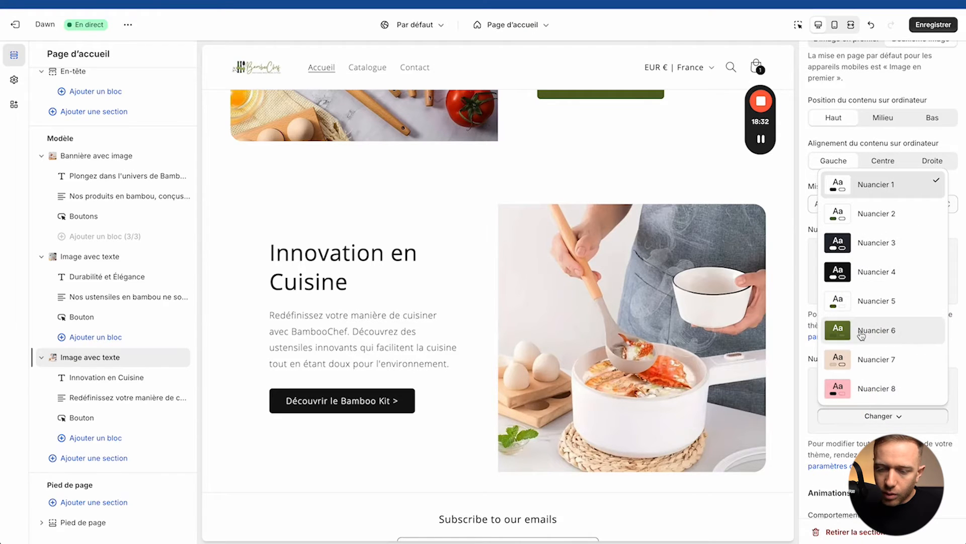
click(863, 294)
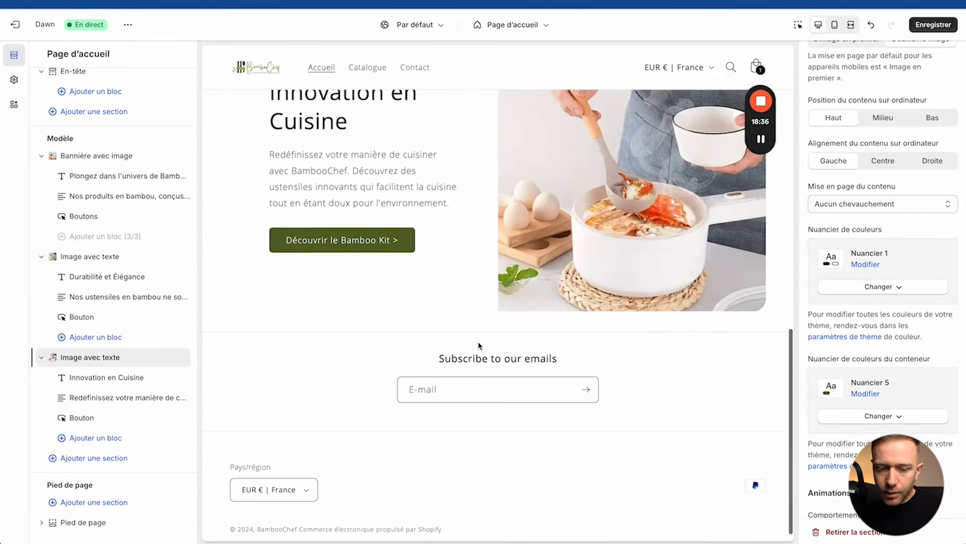
click(932, 25)
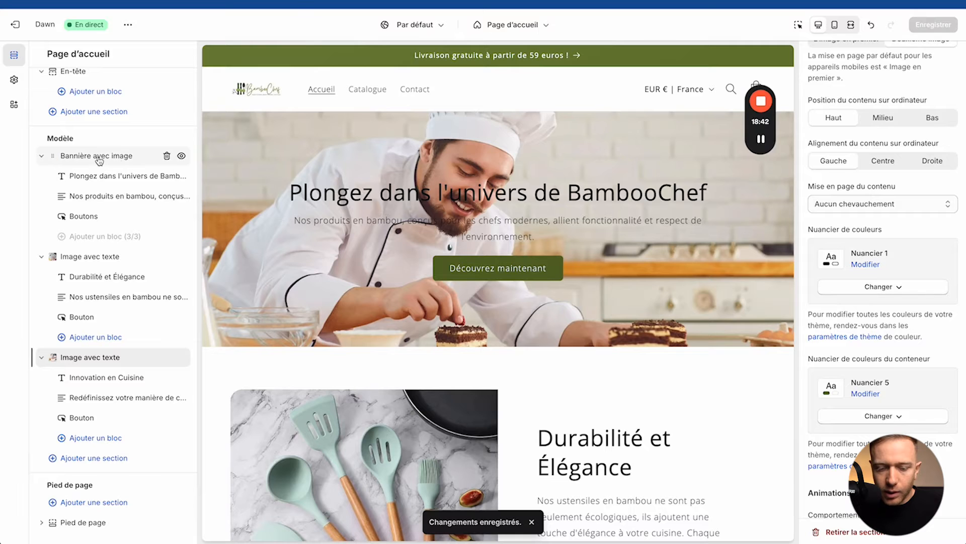
Step: Add a Bannière avec image section below the Innovation en Cuisine section
scroll(447, 152, down, 6)
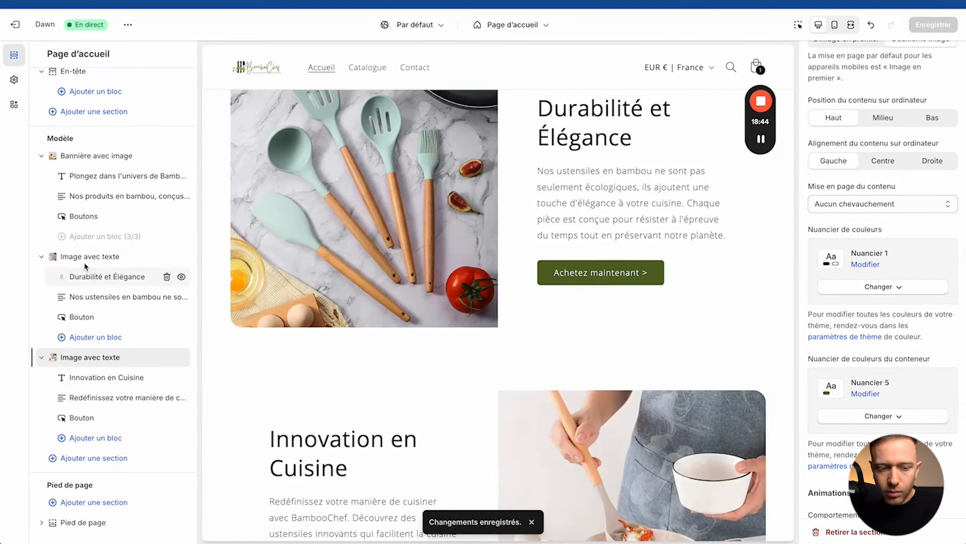
click(82, 256)
scroll(485, 238, down, 4)
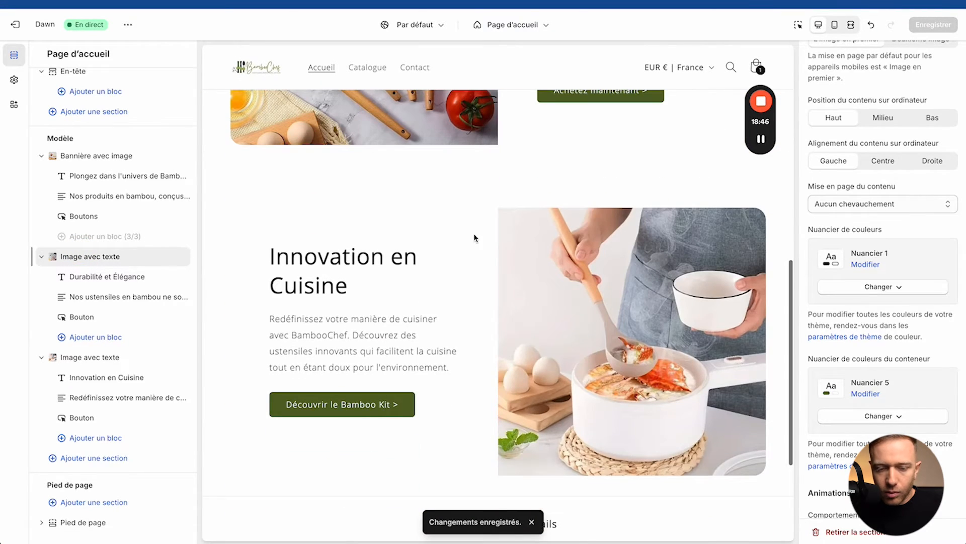
scroll(441, 309, down, 3)
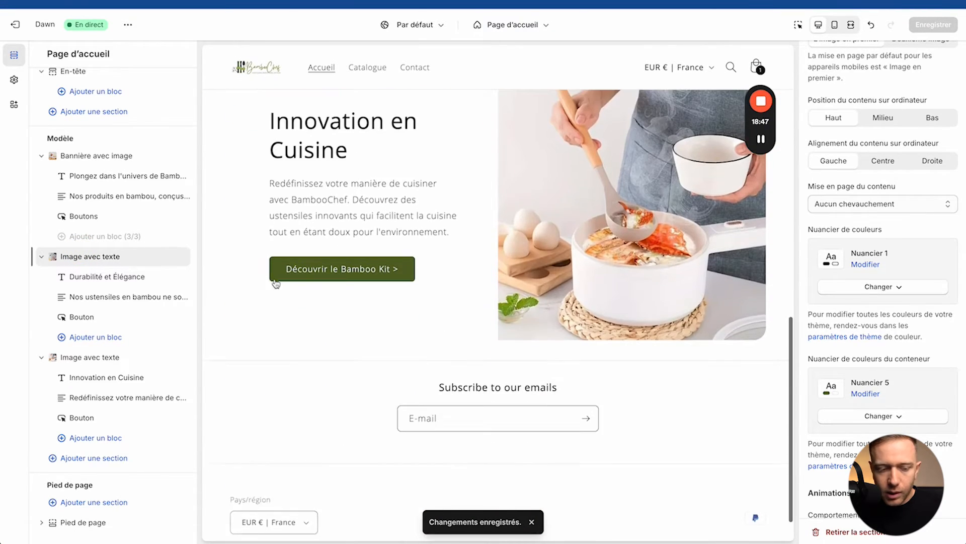
click(93, 458)
scroll(257, 398, down, 1)
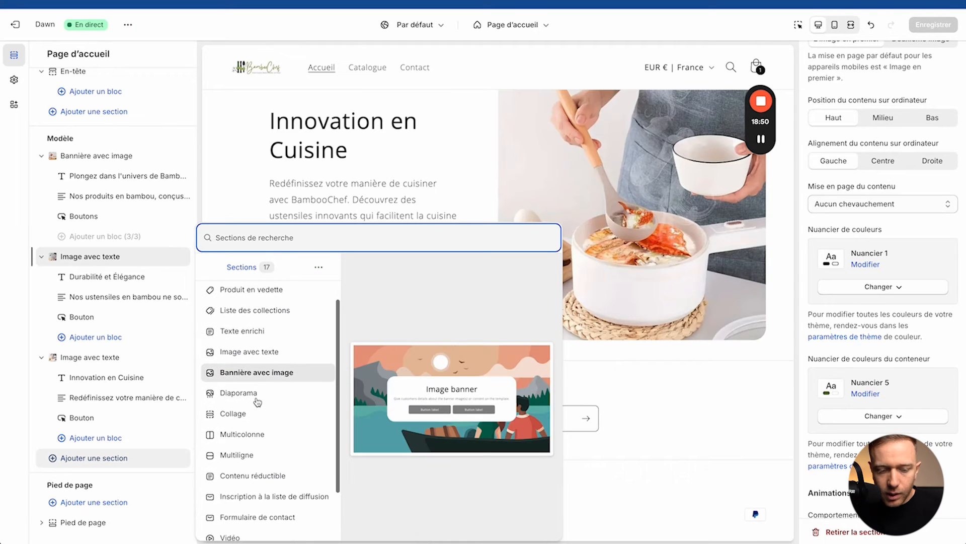
scroll(255, 390, down, 1)
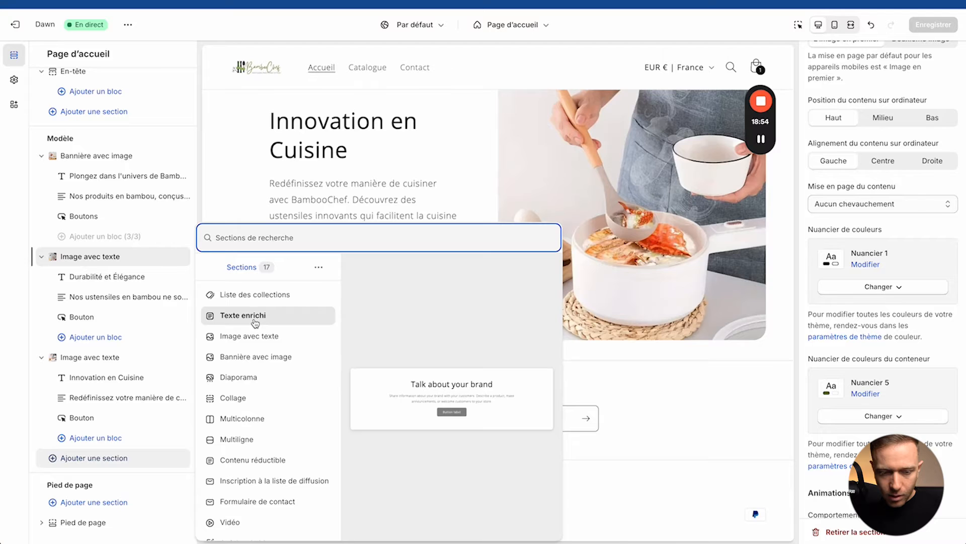
click(259, 356)
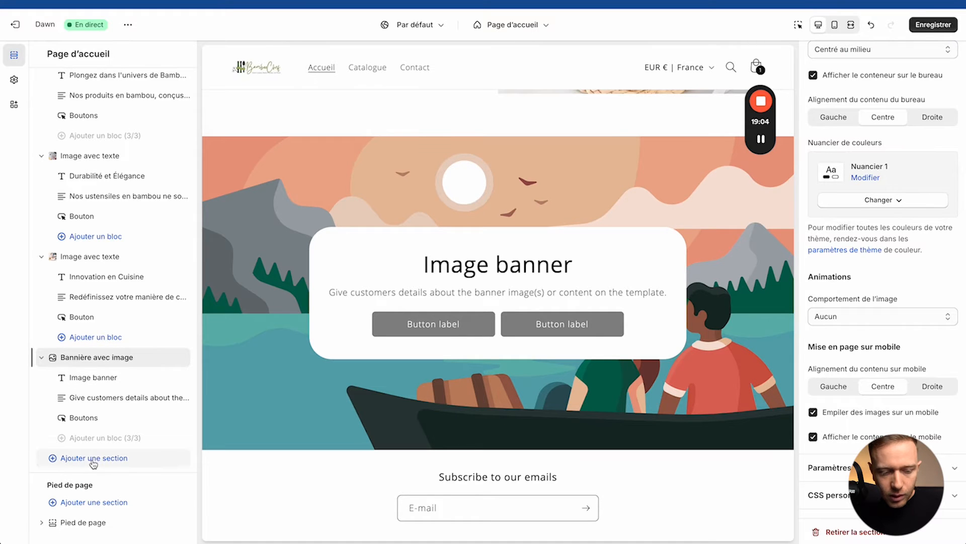
Step: Set the library image bamboo-chef-istencil-cuisine-1920x1080-2 with the fanned black utensils as the new banner's first image
scroll(908, 70, up, 7)
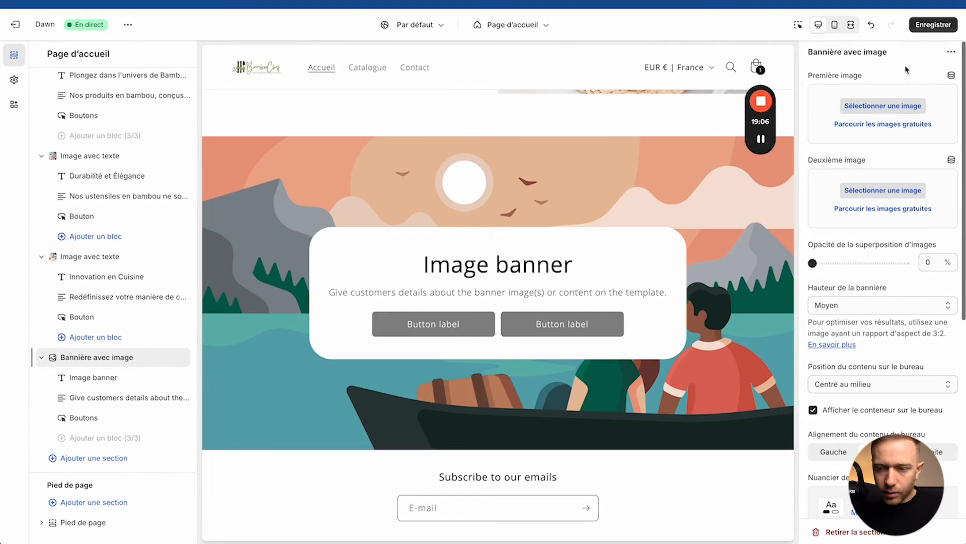
click(865, 106)
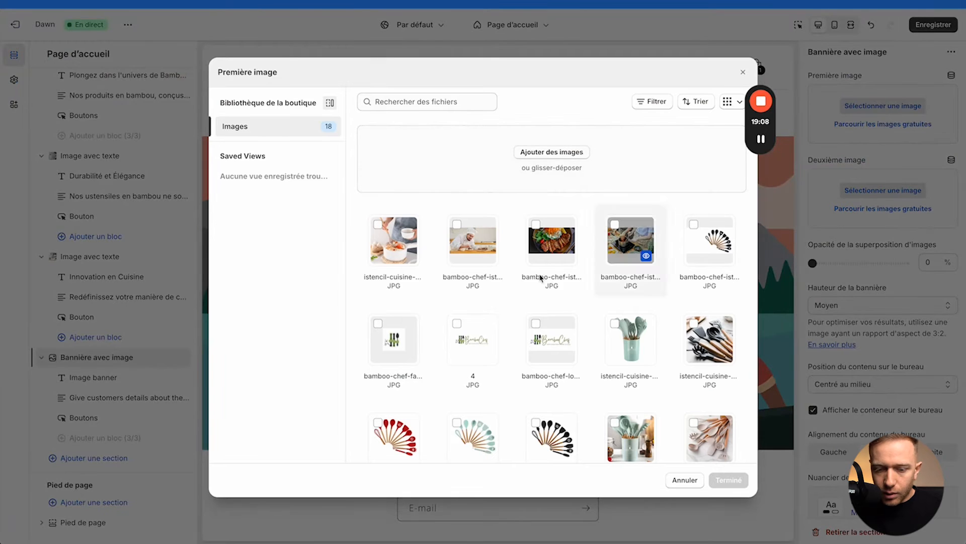
scroll(532, 370, down, 1)
click(710, 199)
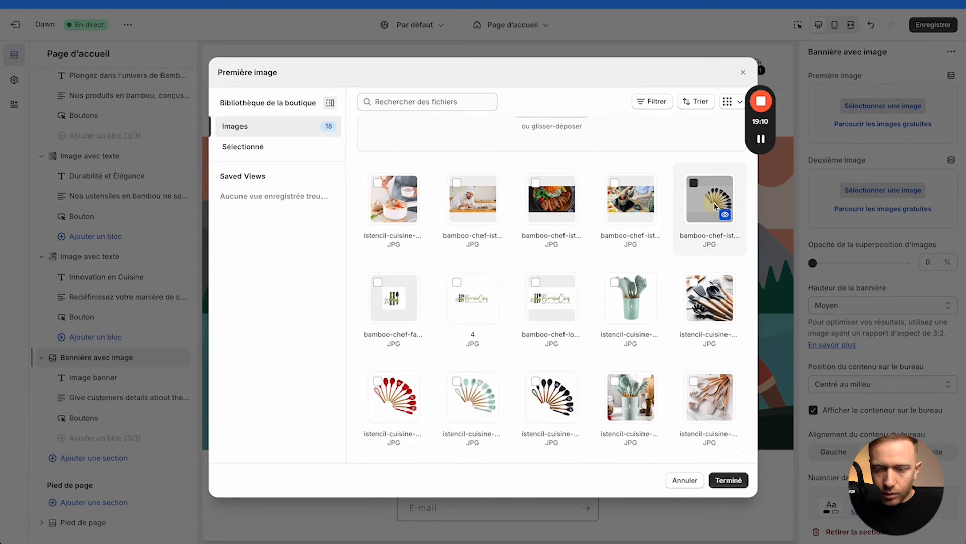
click(728, 480)
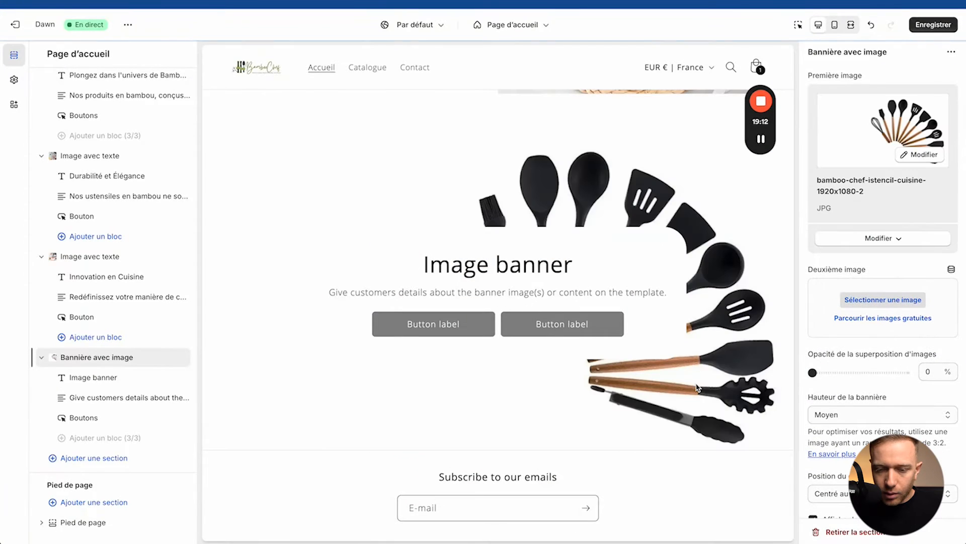
Step: Check the new banner against the sections above it and remove that Bannière avec image section
scroll(697, 388, up, 8)
scroll(697, 386, down, 5)
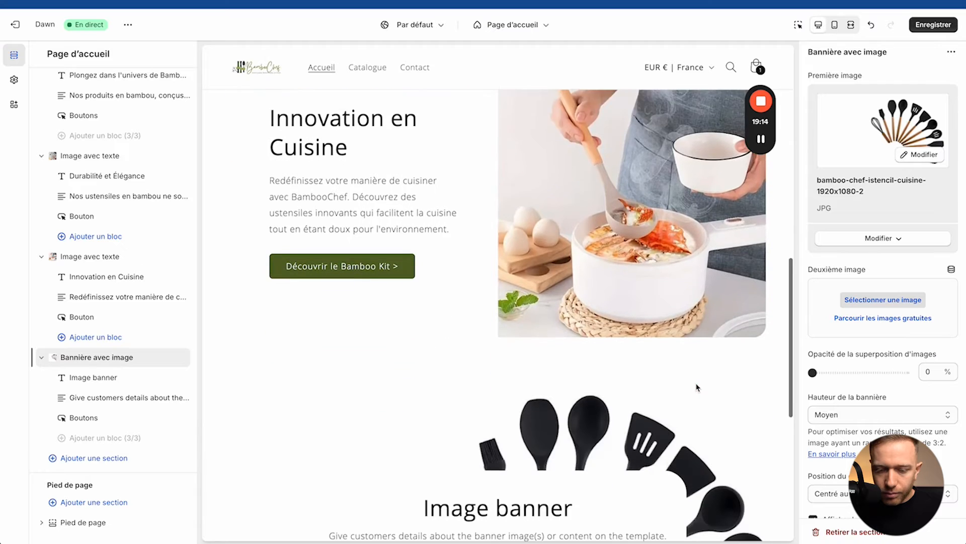
click(168, 358)
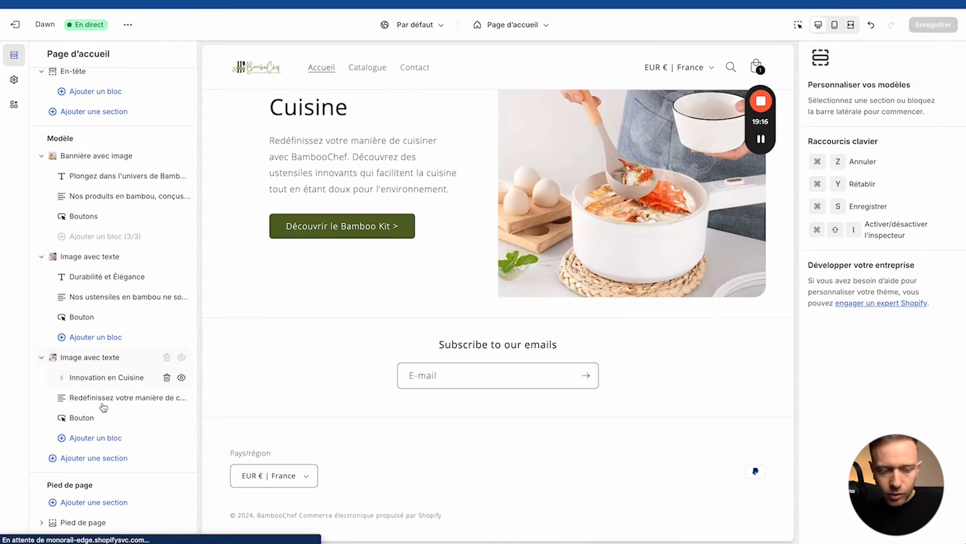
Step: Add a Texte enrichi section below Innovation en Cuisine and set its colour scheme to Nuancier 6
click(88, 458)
scroll(282, 359, down, 1)
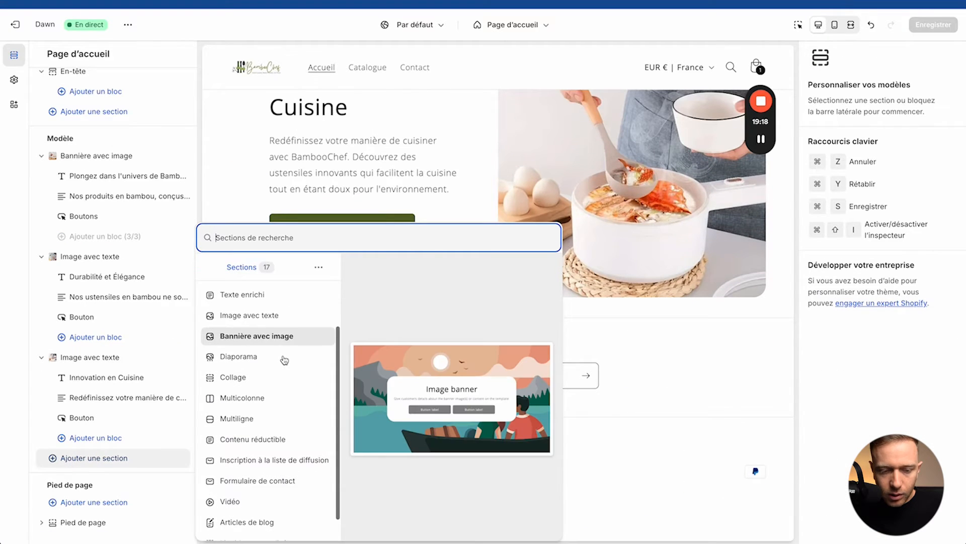
click(262, 295)
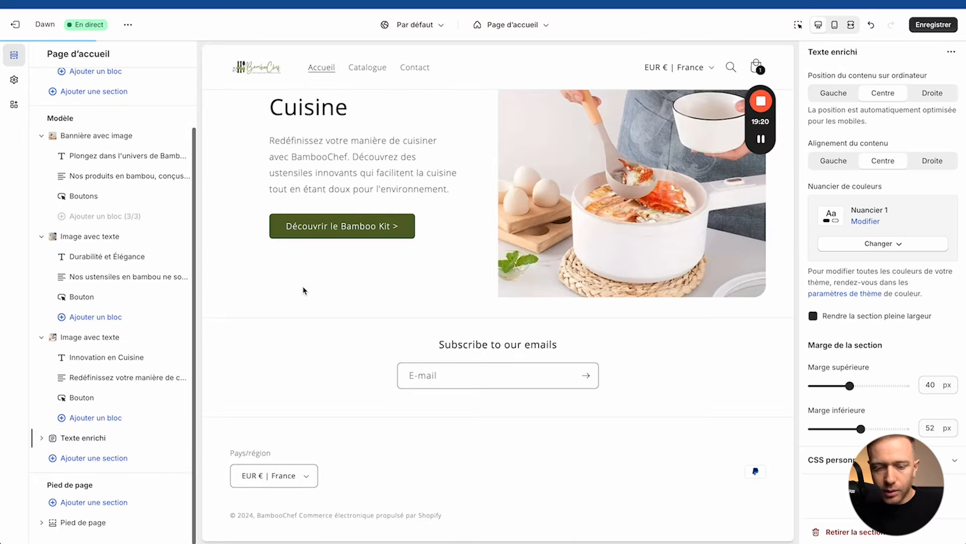
click(915, 248)
click(859, 416)
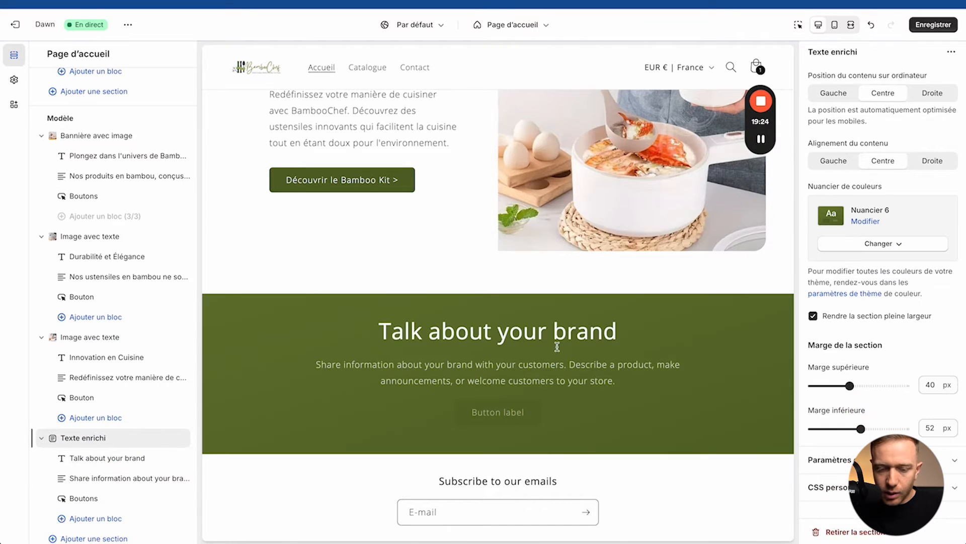
Step: Review the home page's sections in the desktop preview and the mobile preview, and return to the desktop view
scroll(557, 347, up, 15)
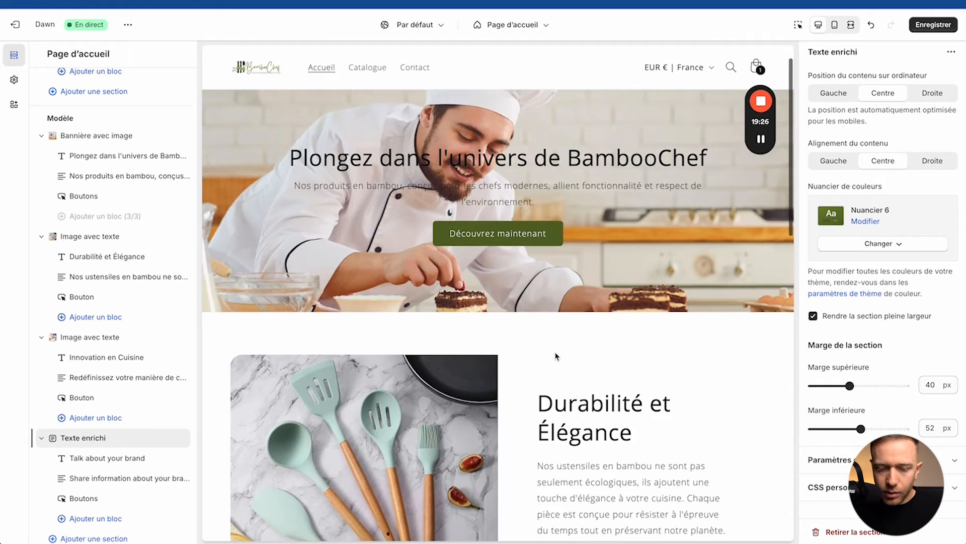
scroll(556, 356, down, 15)
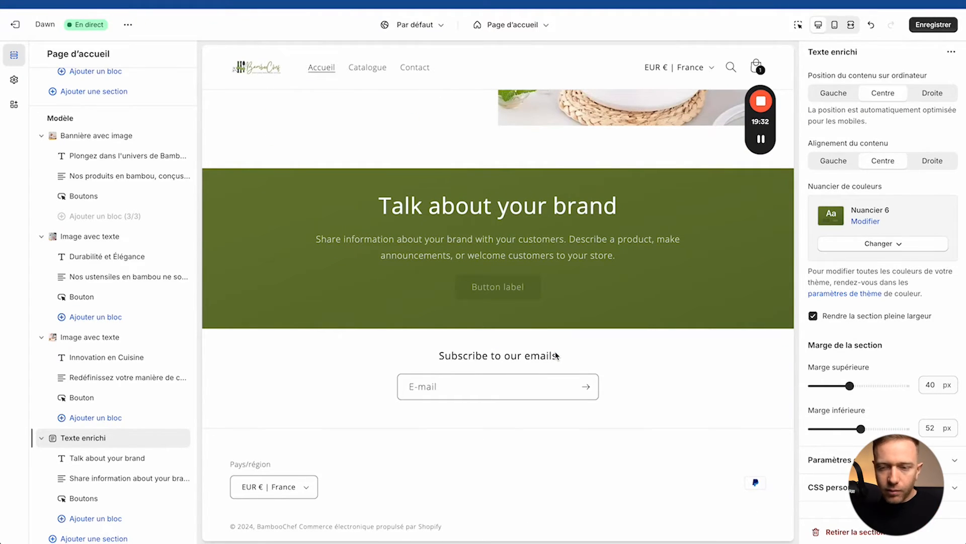
click(834, 25)
scroll(567, 208, up, 5)
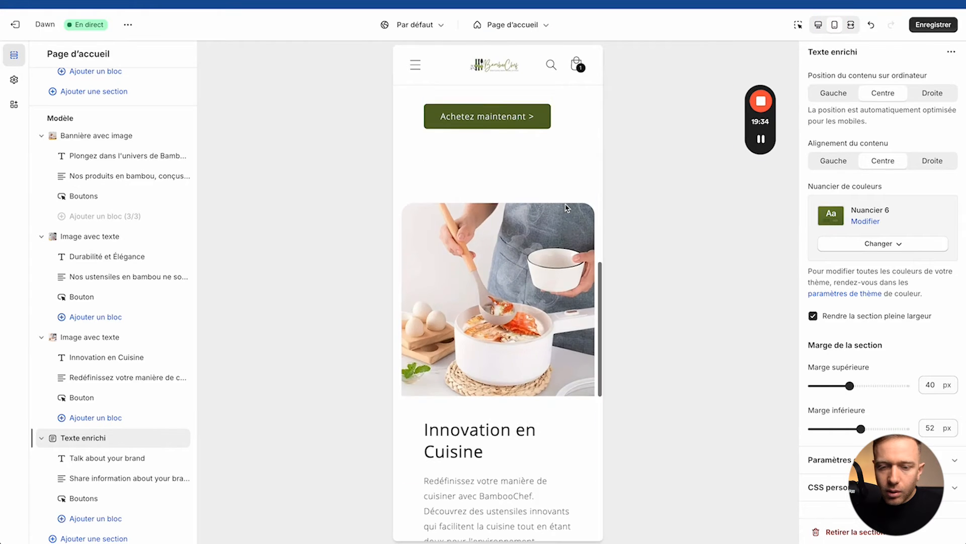
scroll(567, 207, up, 3)
scroll(567, 207, down, 10)
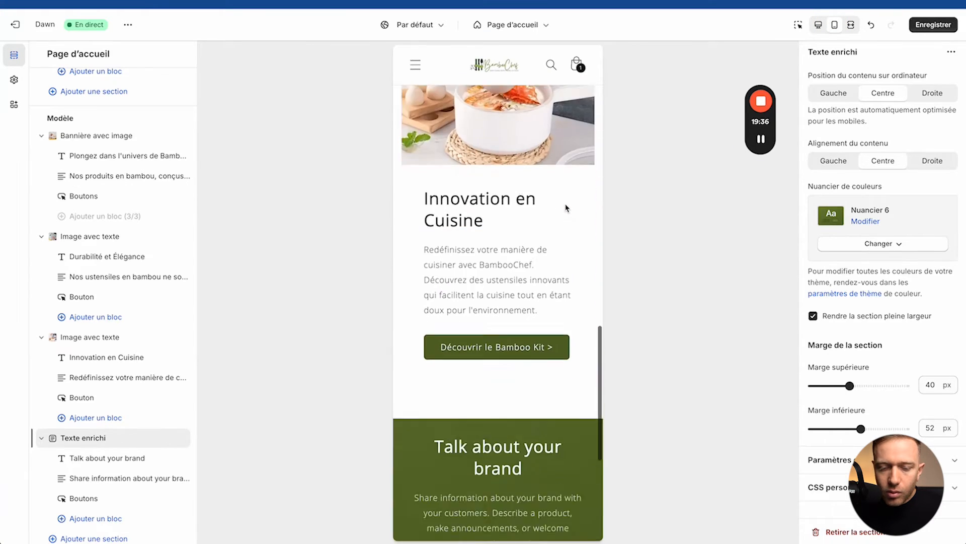
scroll(567, 207, down, 2)
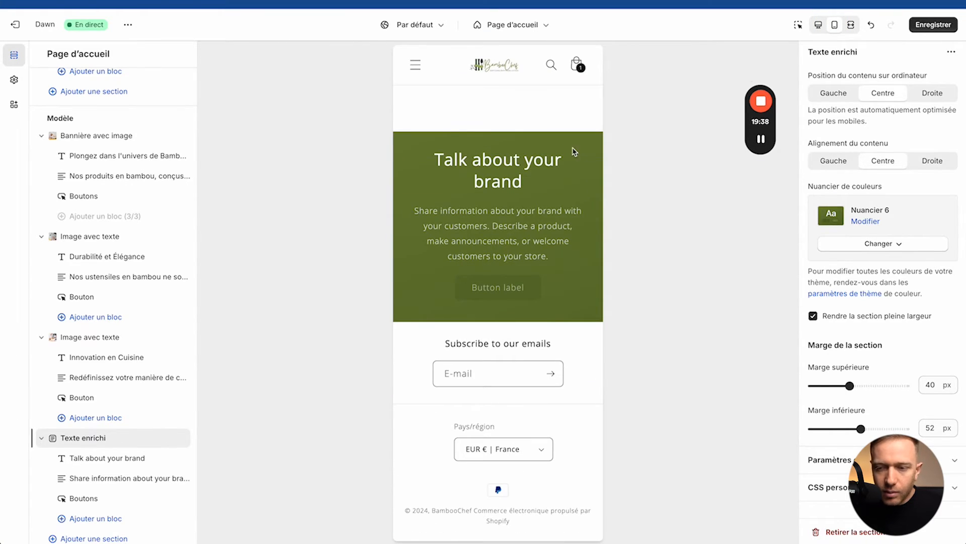
click(818, 25)
scroll(489, 245, up, 3)
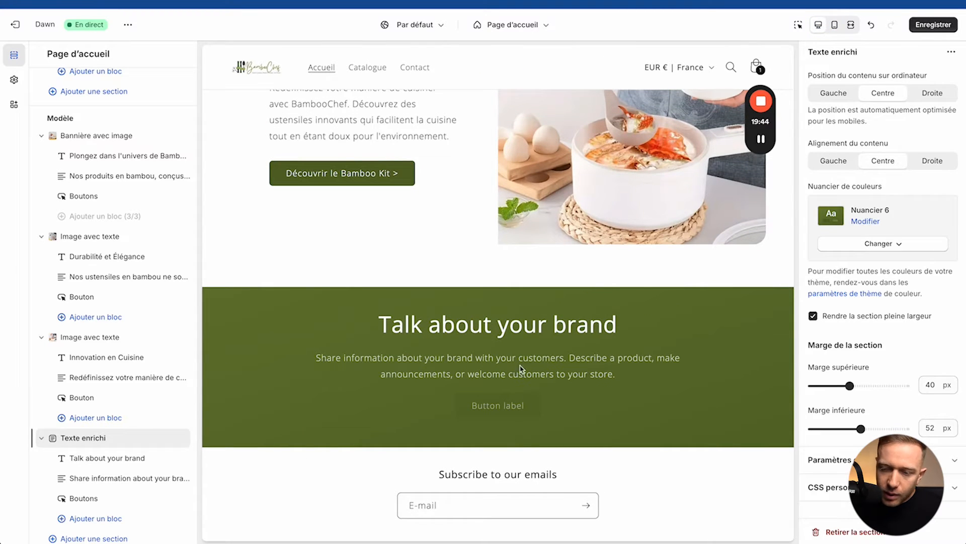
Step: Open the Texte enrichi section's heading block, then switch to ChatGPT and copy the title "Une Révolution dans la Cuisine Écologique"
click(90, 461)
key(ctrl+Up)
click(292, 122)
scroll(369, 246, down, 4)
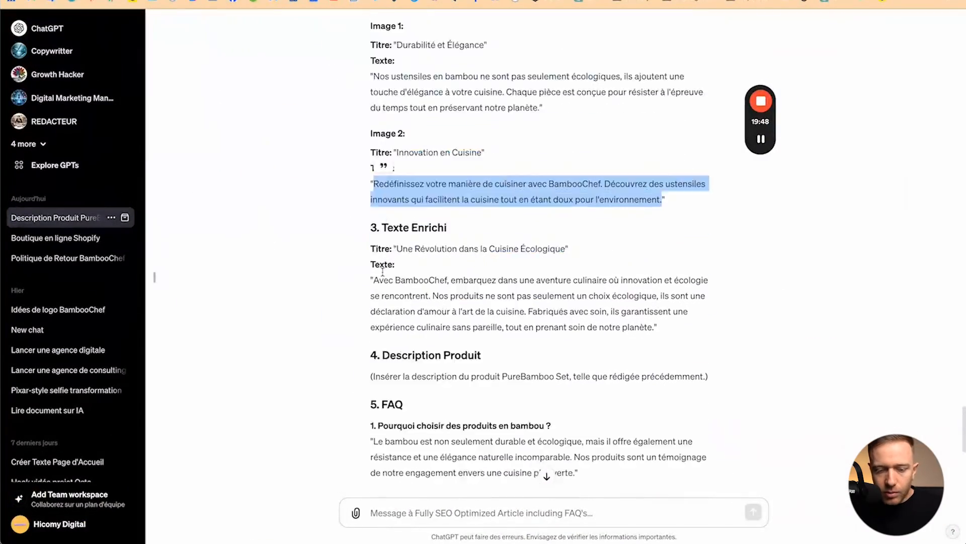
scroll(383, 272, down, 2)
drag(399, 203, 566, 200)
key(super+c)
Step: Return to the Shopify theme editor and replace the Texte enrichi heading with the copied title "Une Révolution dans la Cuisine Écologique"
key(ctrl+Up)
click(624, 195)
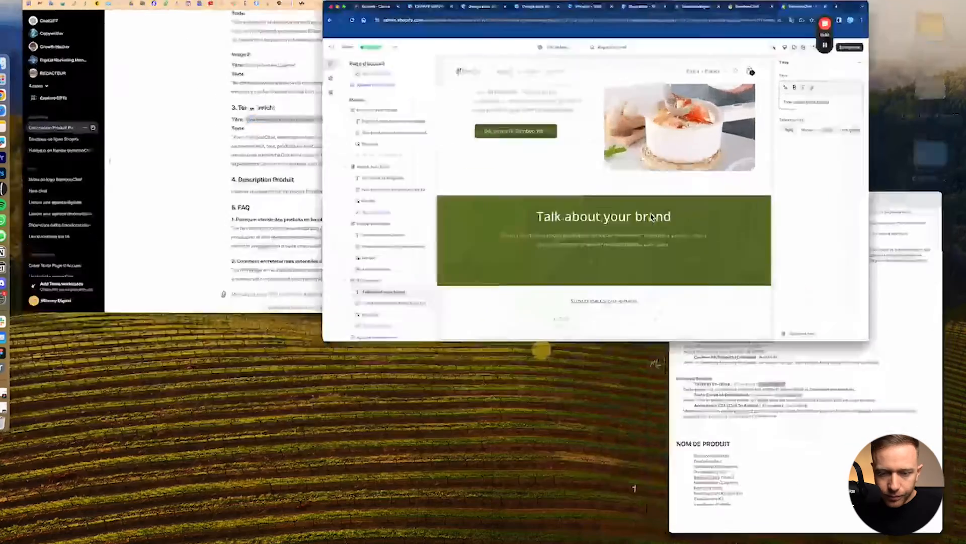
click(866, 124)
key(super+a)
key(super+v)
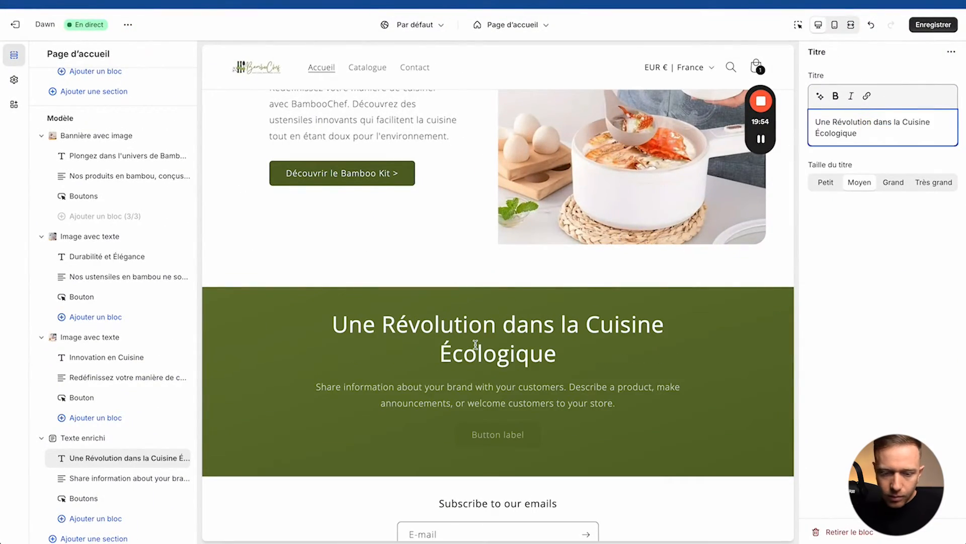
Step: Open the Texte enrichi section's text block, then switch to ChatGPT and copy the paragraph starting "Avec BambooChef, embarquez dans une aventure culinaire"
click(95, 477)
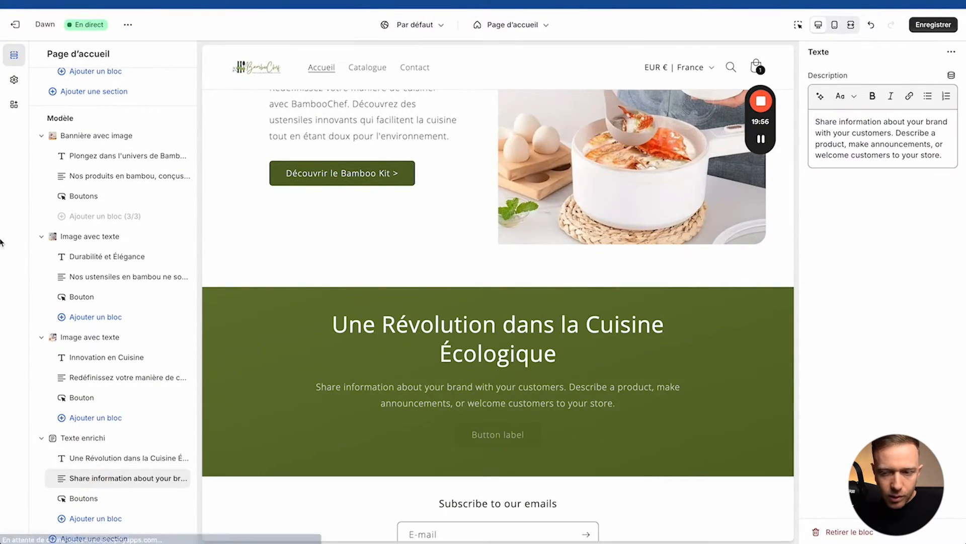
key(ctrl+Up)
click(277, 222)
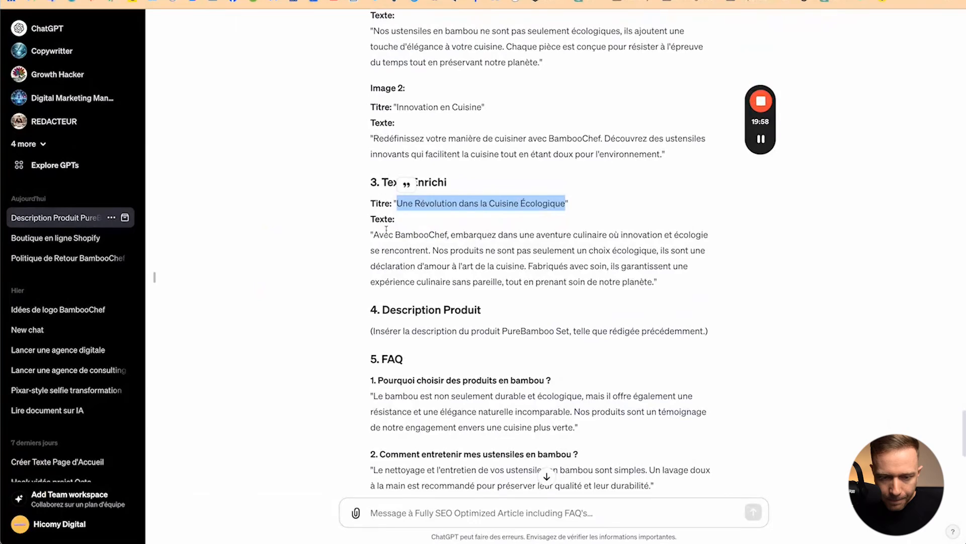
drag(373, 231, 657, 276)
key(super+c)
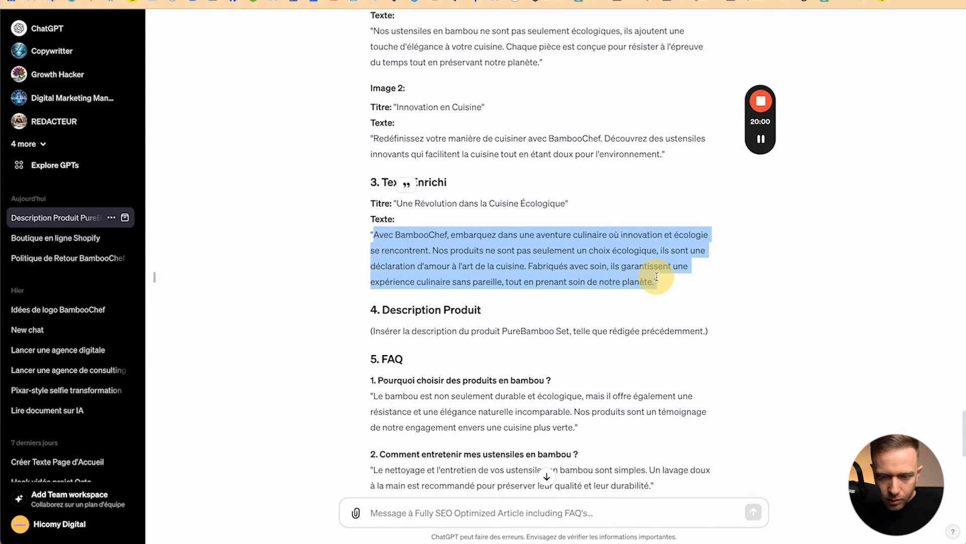
key(ctrl+Up)
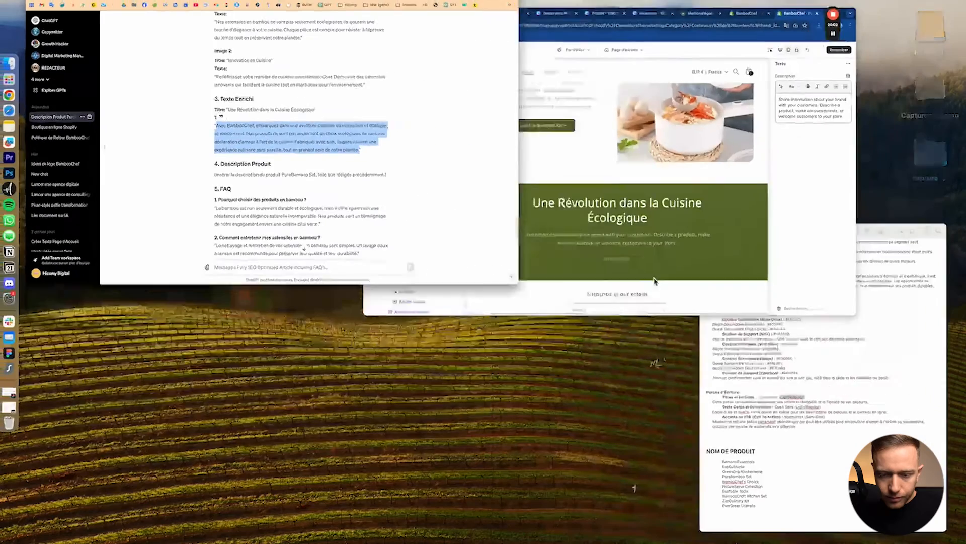
Step: Switch to the Shopify theme editor and replace the rich text section's placeholder description with the copied BambooChef paragraph
click(720, 189)
click(854, 140)
key(super+a)
key(super+v)
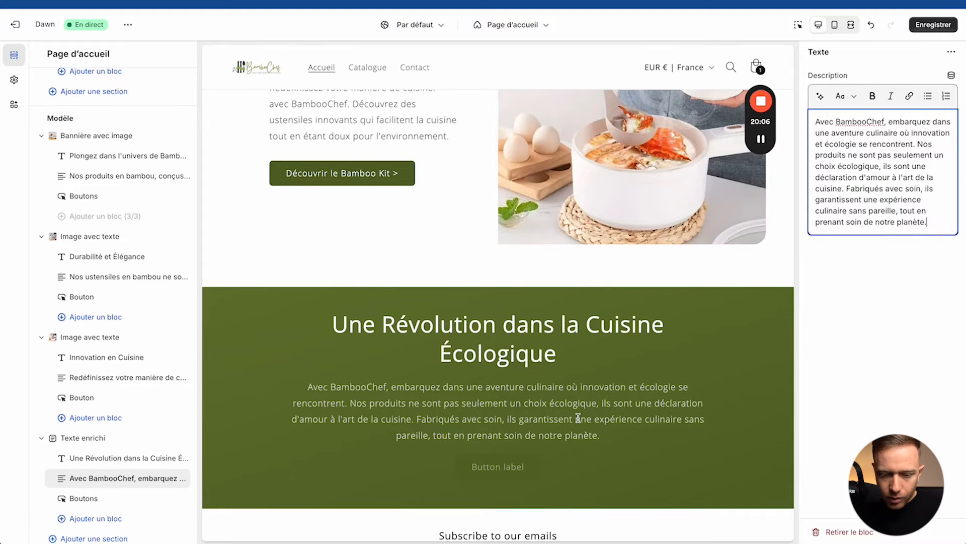
Step: Trim the rich text description to its last sentence, starting at "Fabriqués avec soin", by deleting the sentences before it
drag(847, 189, 952, 225)
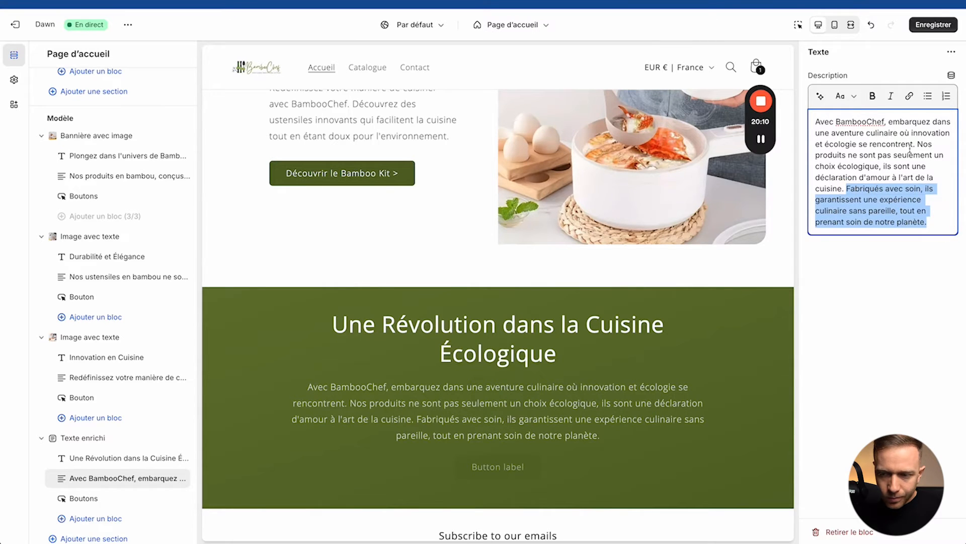
click(844, 188)
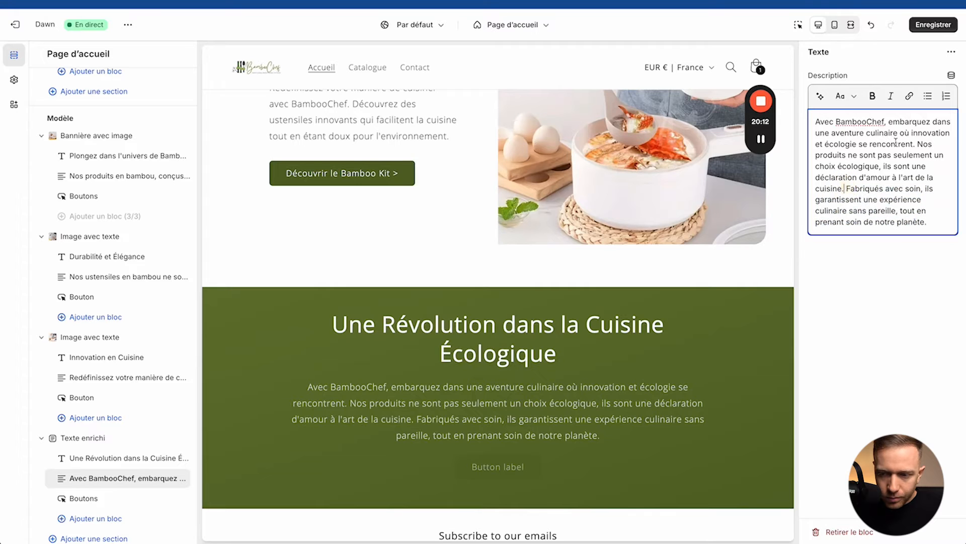
drag(916, 144, 816, 122)
key(BackSpace)
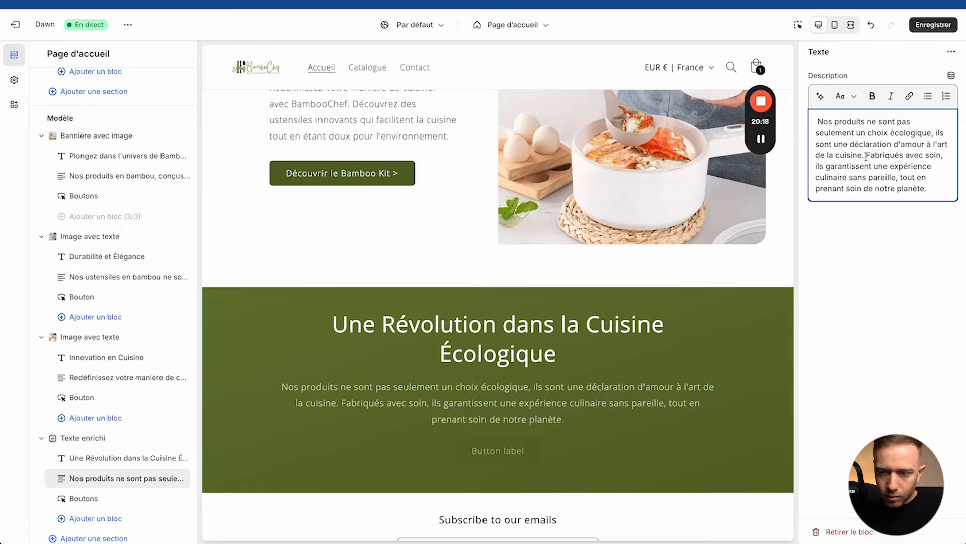
drag(866, 156, 816, 122)
key(BackSpace)
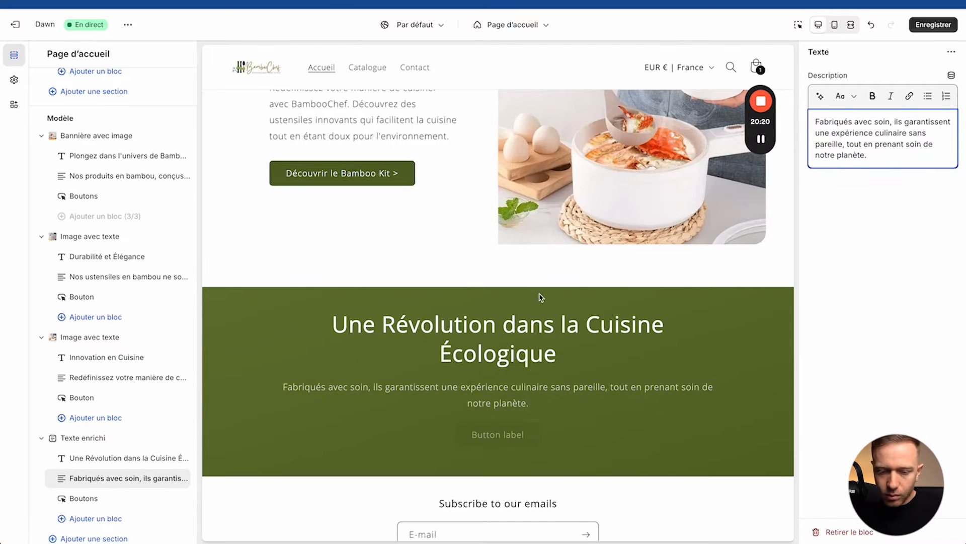
Step: Check the rich text section in the mobile preview, then return to the desktop preview
click(850, 24)
click(835, 26)
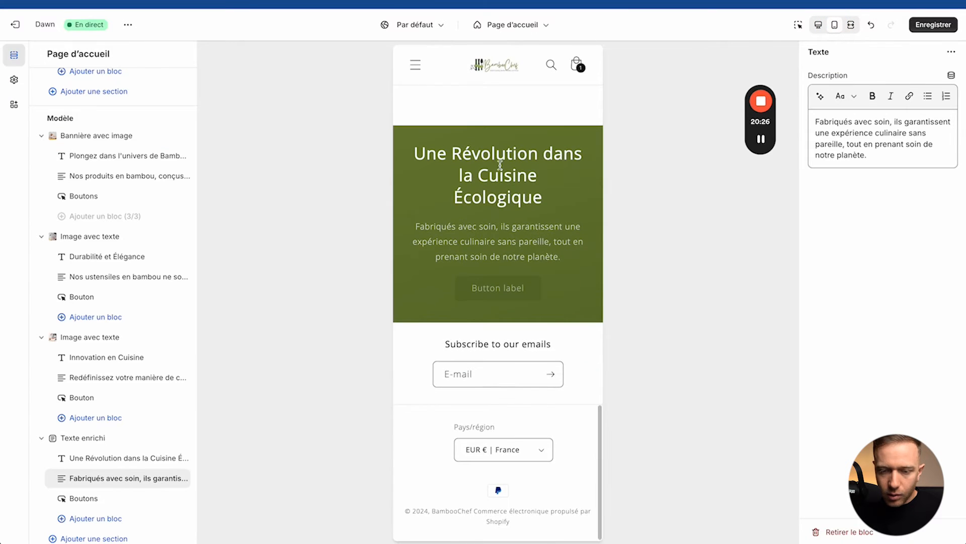
click(818, 24)
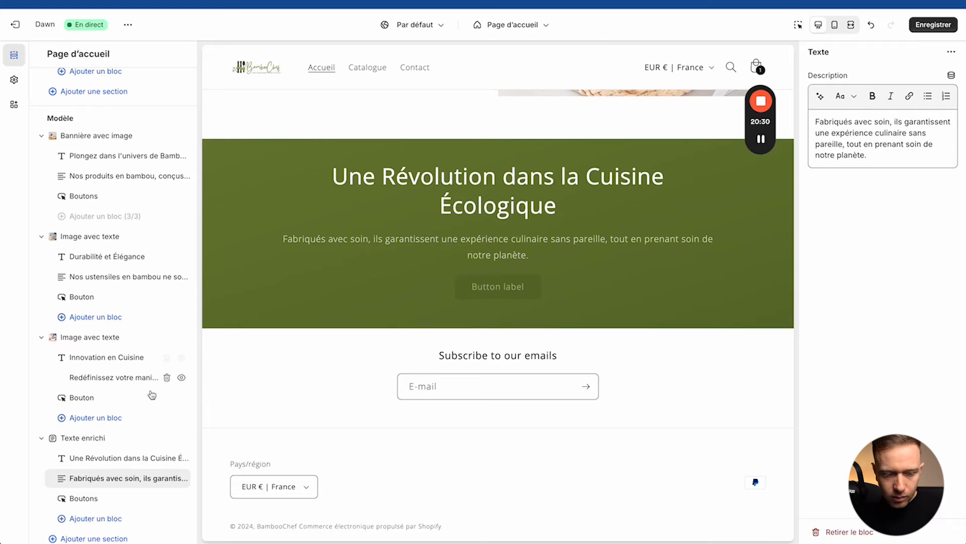
Step: Change the rich text section's title to "Une Cuisine Plus Écologique"
click(108, 459)
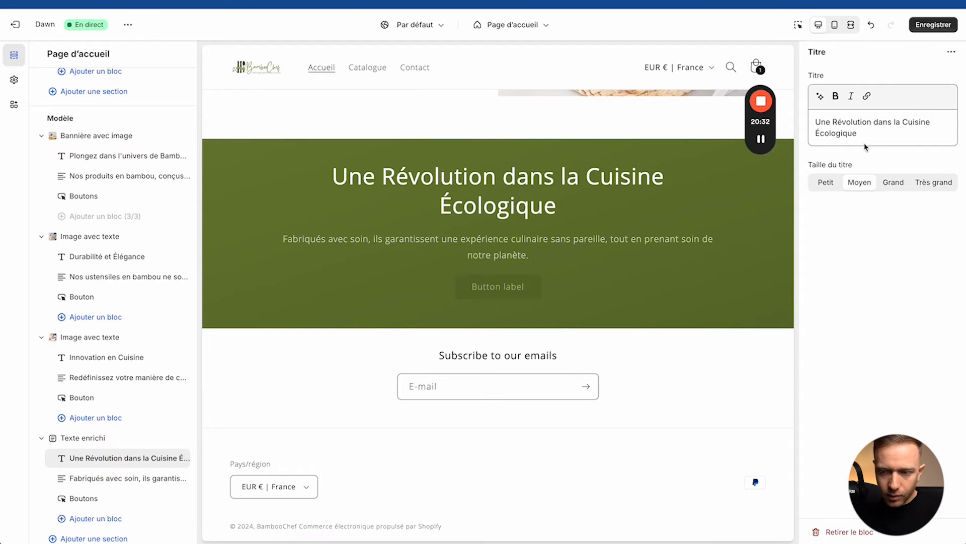
drag(904, 120, 747, 122)
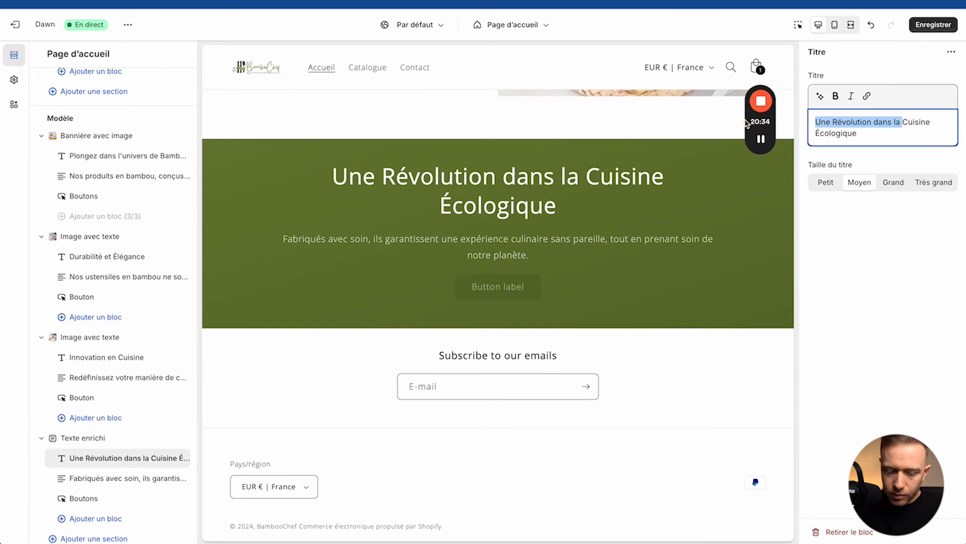
text(Une)
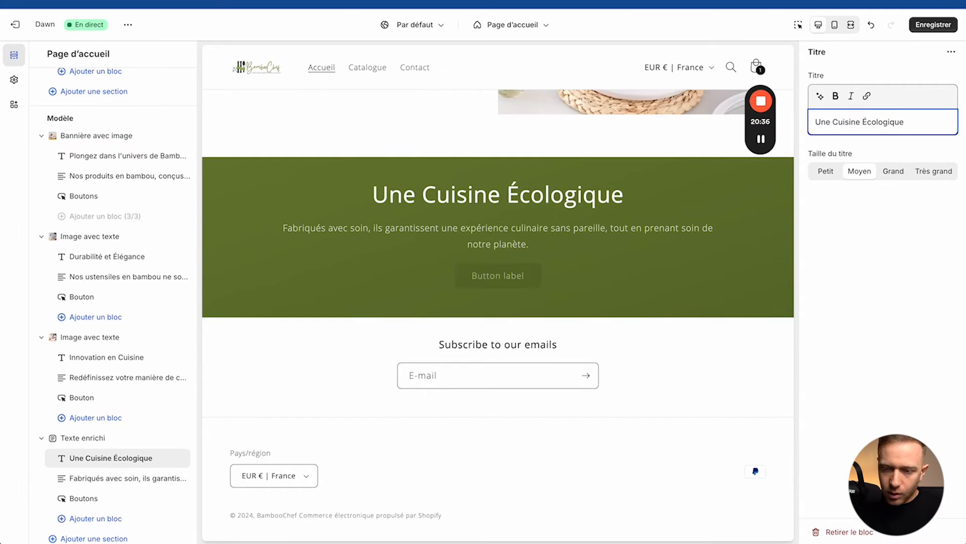
click(862, 122)
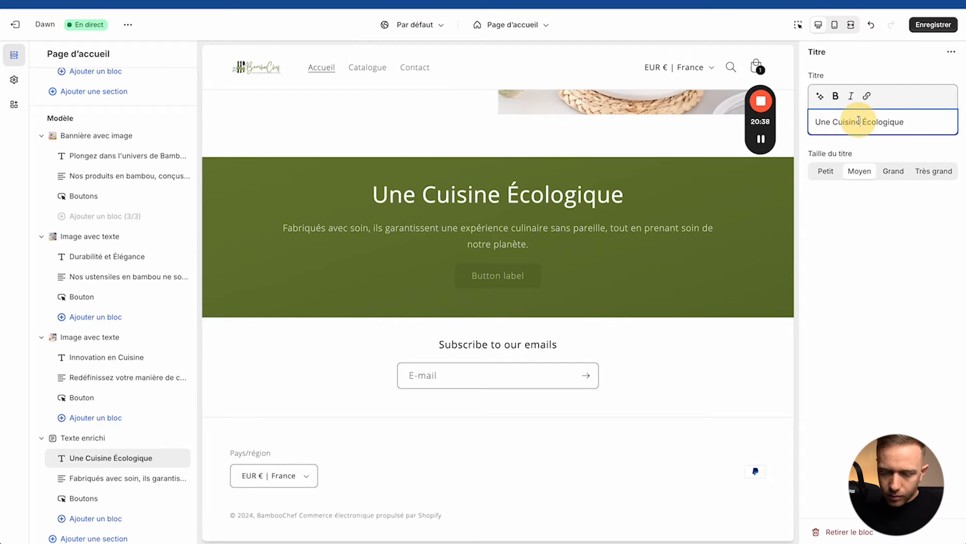
text(Plus)
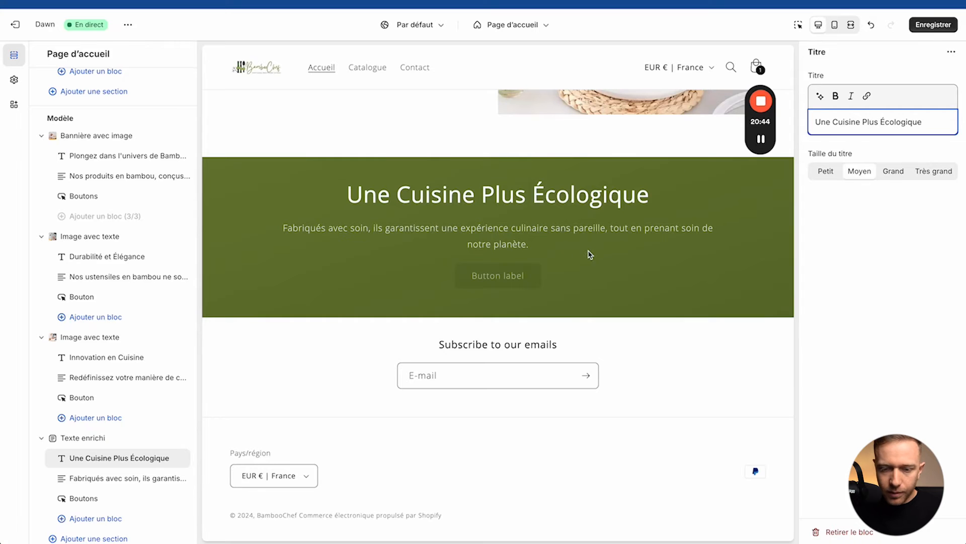
Step: Insert a line break before "tout en prenant soin de notre planète" in the rich text description and save the theme changes
click(121, 478)
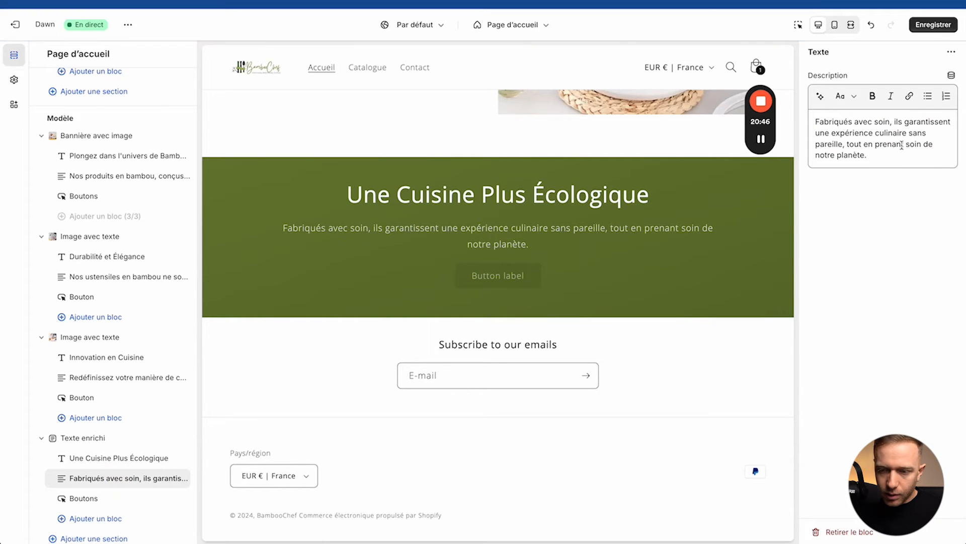
click(847, 144)
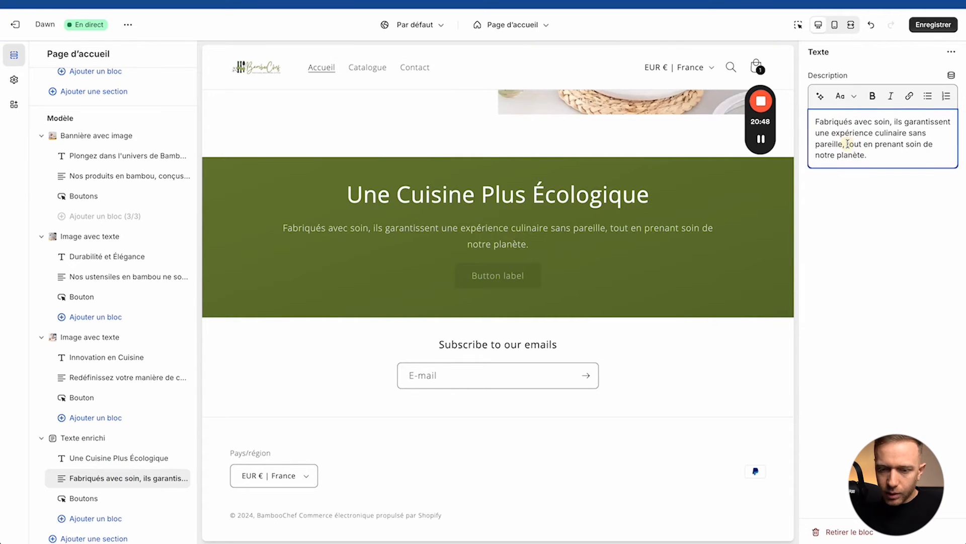
key(Return)
key(BackSpace)
key(shift+Return)
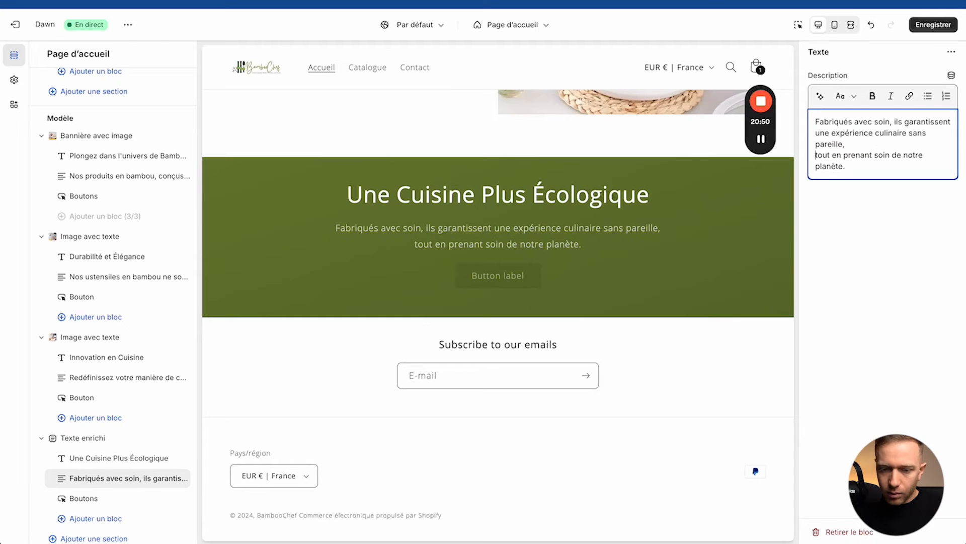
click(837, 245)
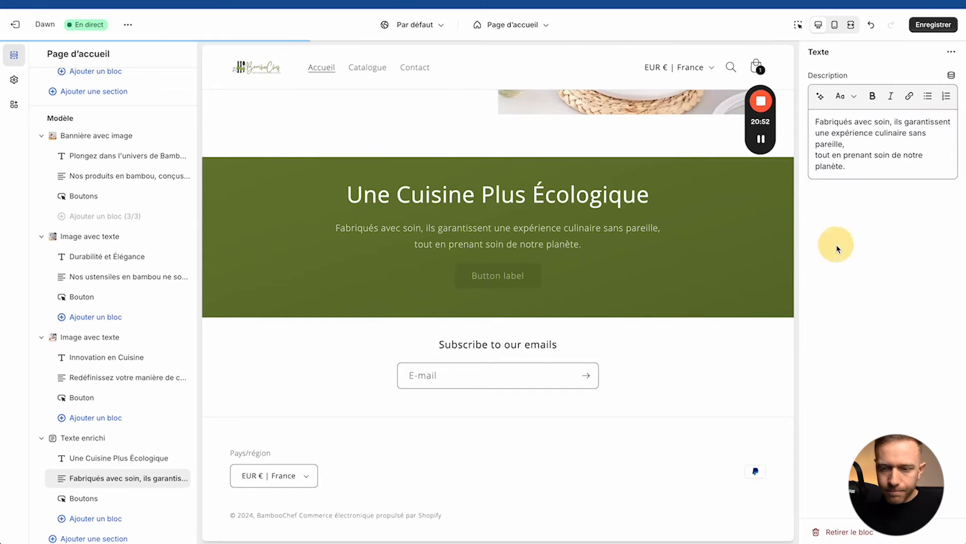
click(926, 26)
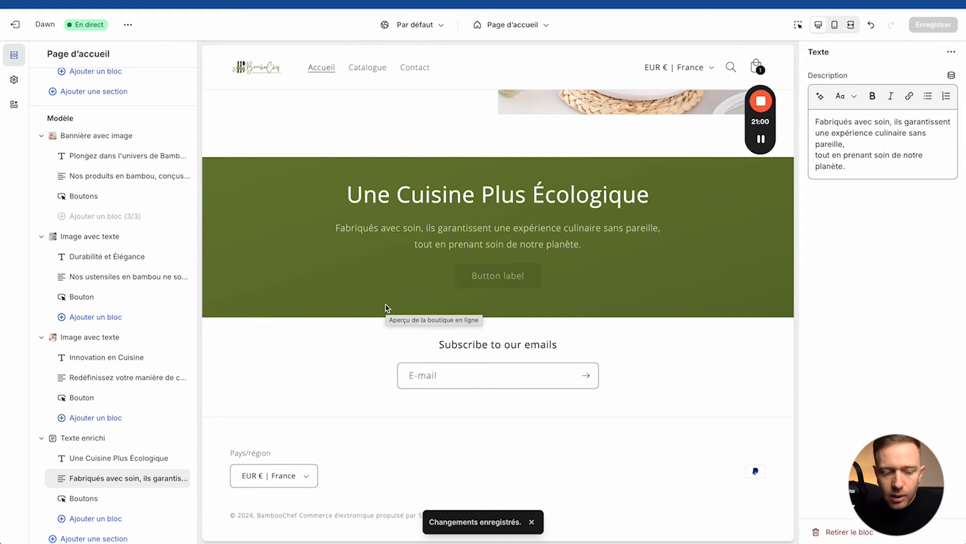
Step: Label the rich text section's first button "Achetez maintenant" and link it to the PureBamboo Set product
click(103, 499)
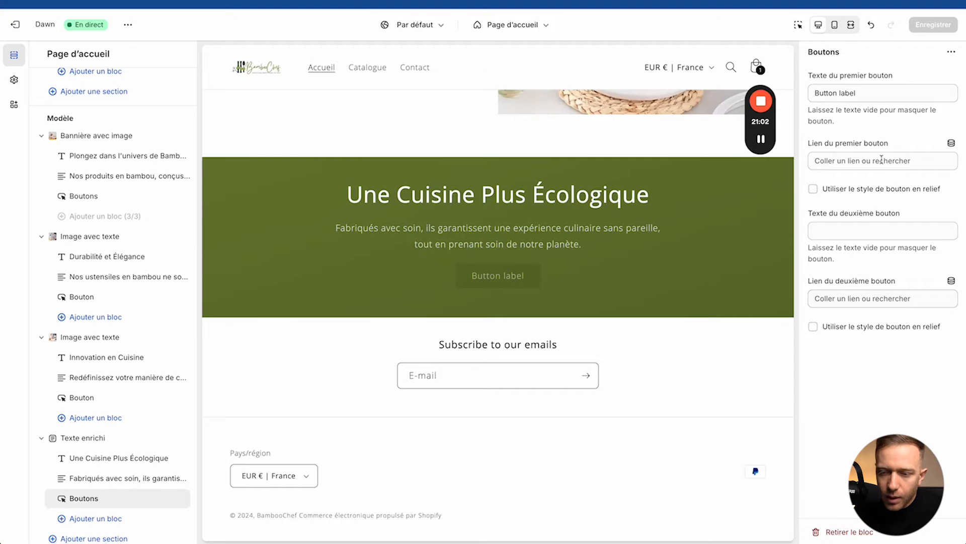
click(857, 91)
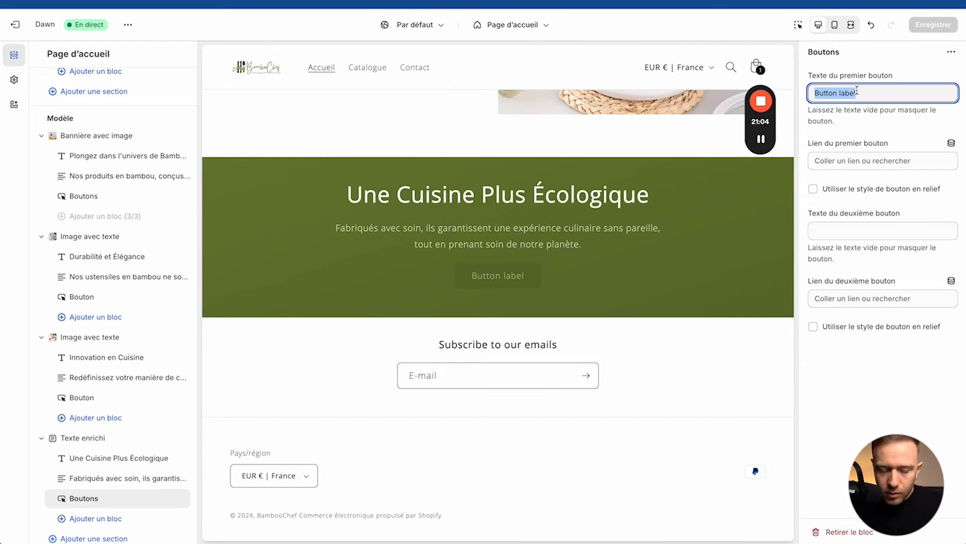
text(Achetez mainte)
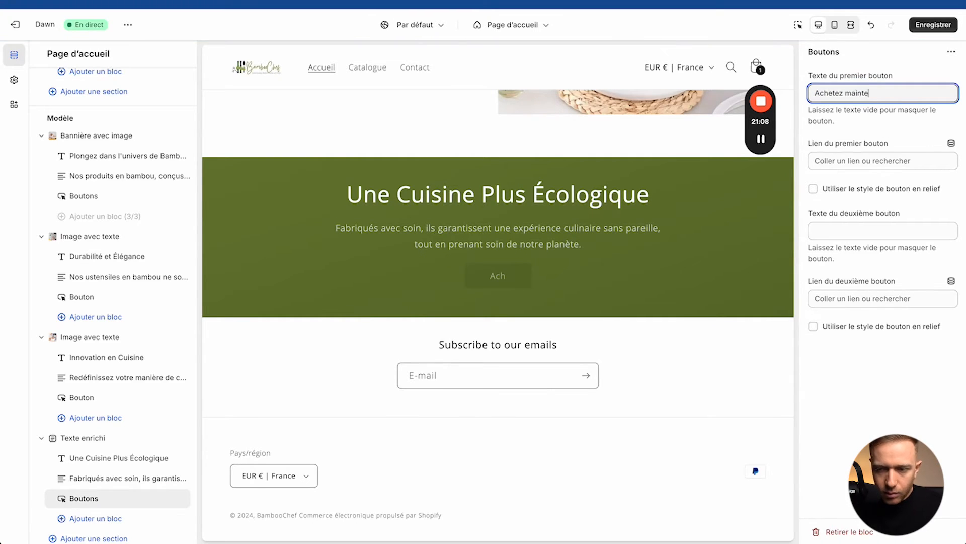
key(BackSpace)
key(BackSpace)
key(BackSpace)
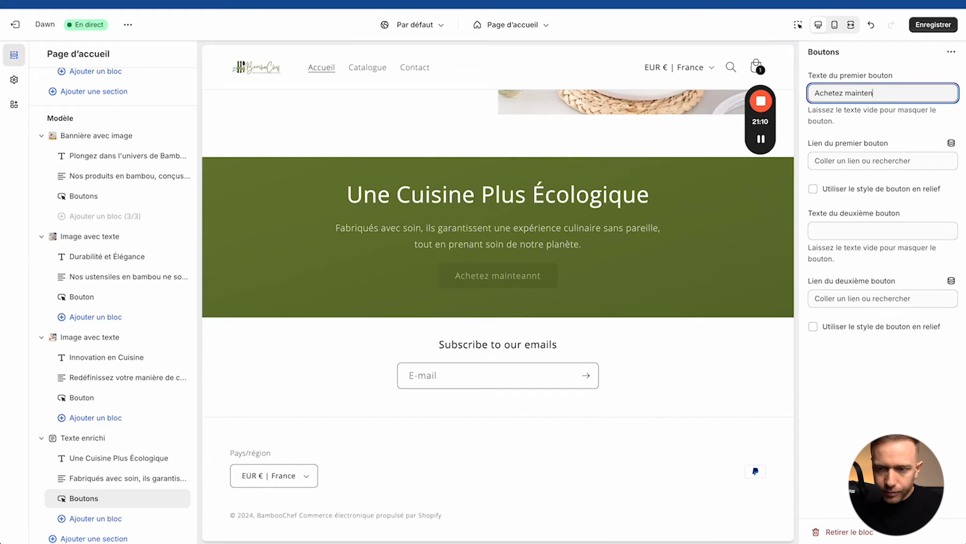
click(841, 166)
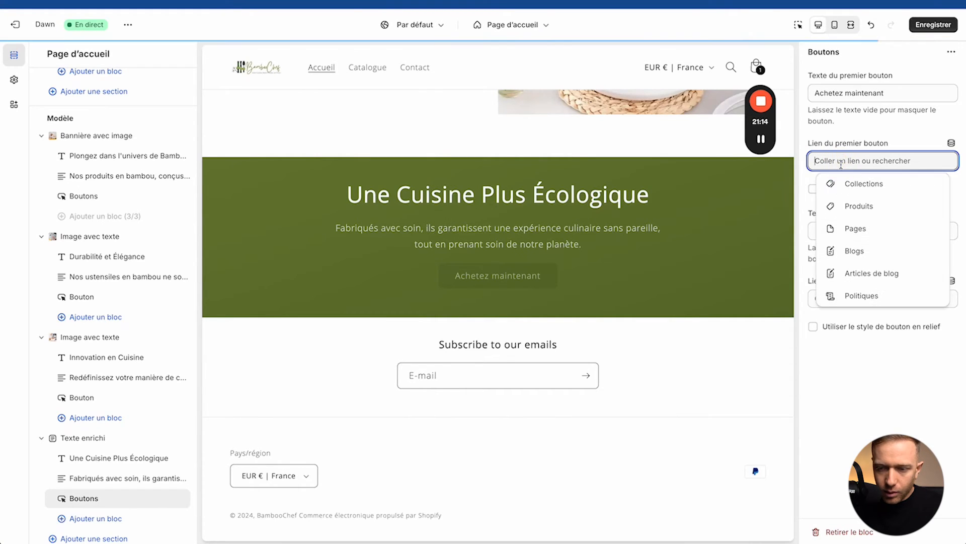
click(840, 204)
click(842, 139)
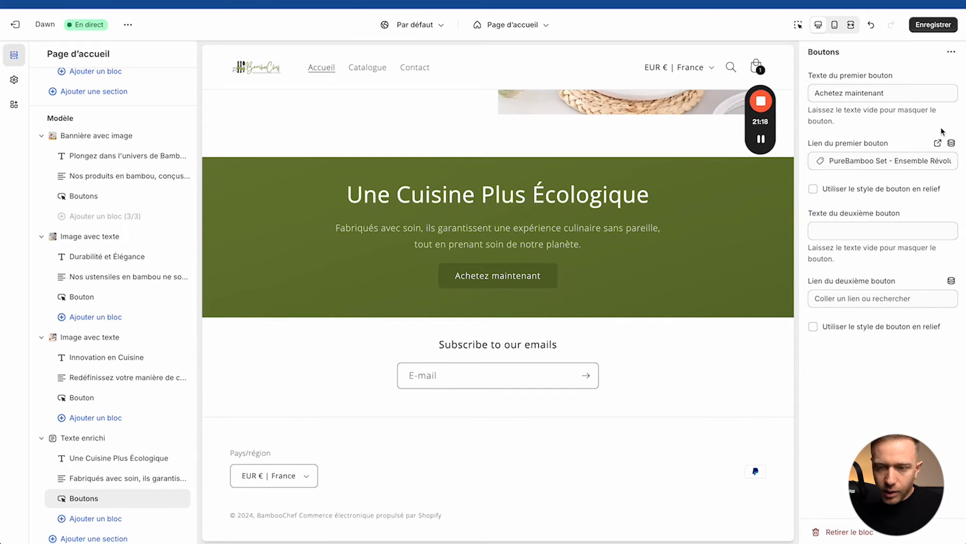
Step: Set the solid button background of the rich text section's colour scheme, Nuancier 6, to #121212 and check it on the page
click(91, 432)
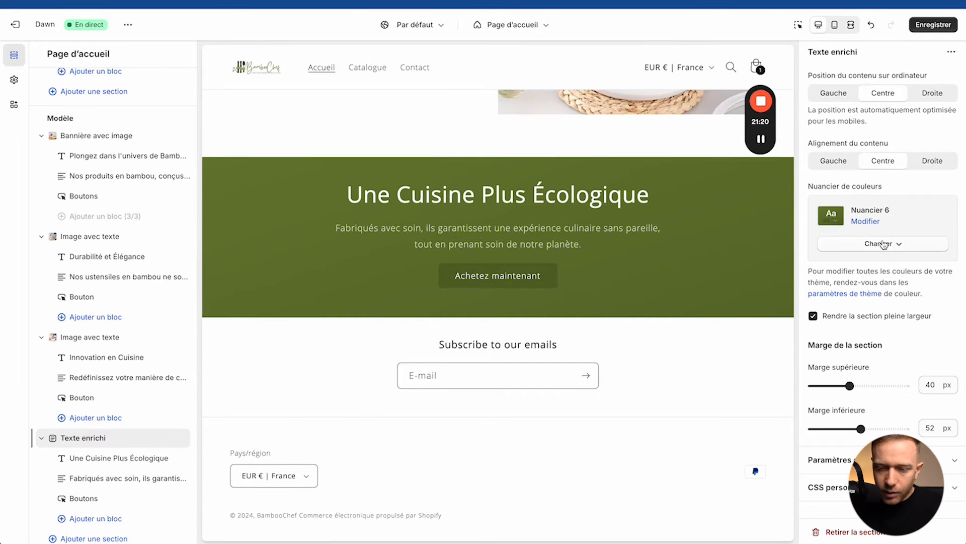
click(876, 226)
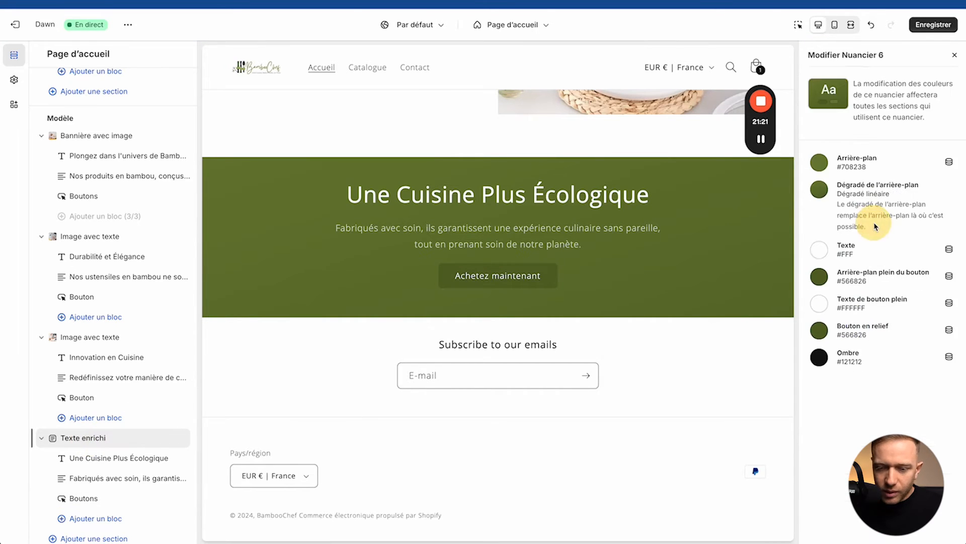
click(819, 276)
click(877, 193)
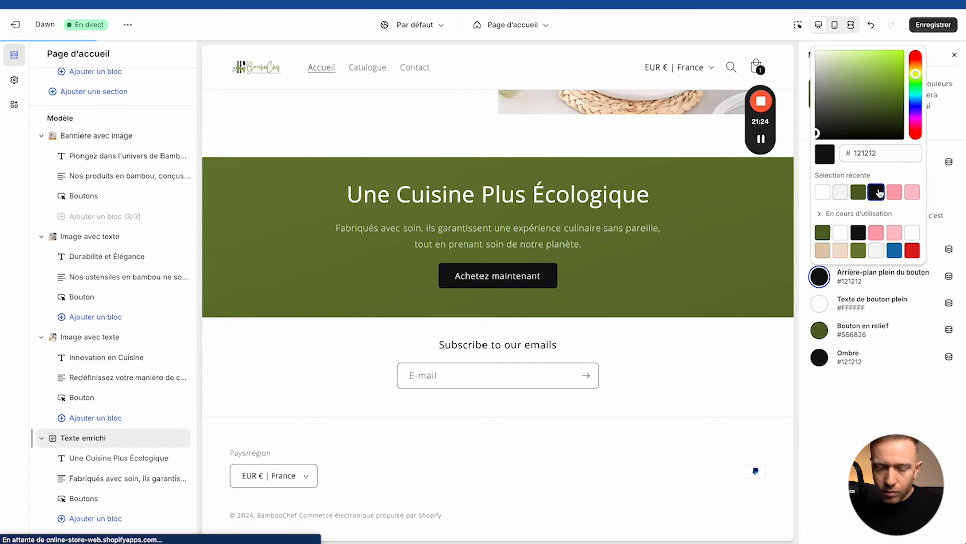
click(710, 357)
scroll(609, 226, up, 15)
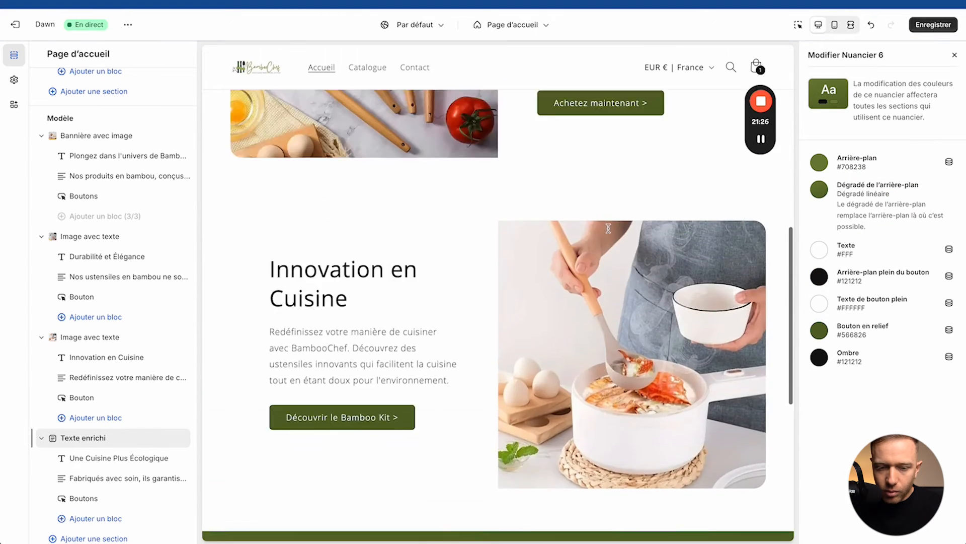
scroll(608, 228, down, 15)
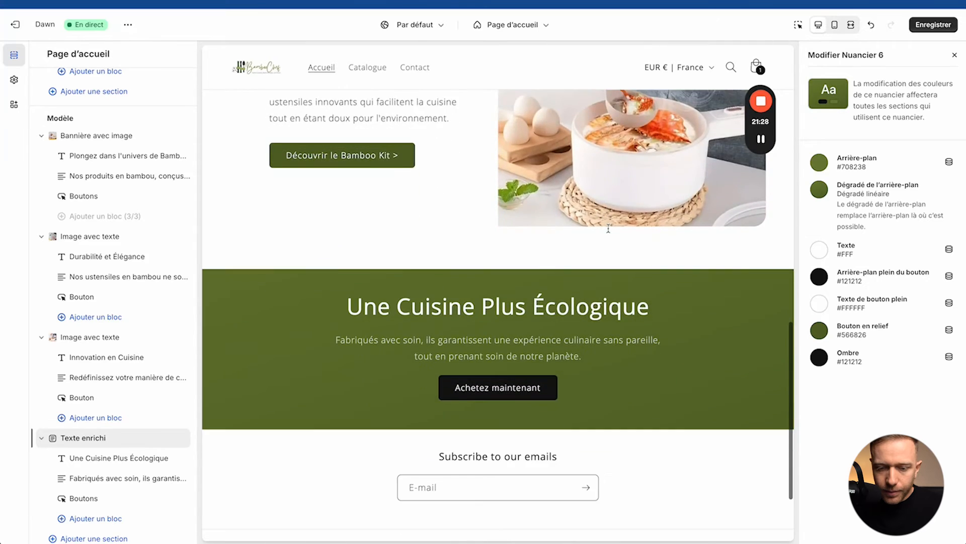
scroll(608, 228, up, 10)
scroll(609, 228, down, 8)
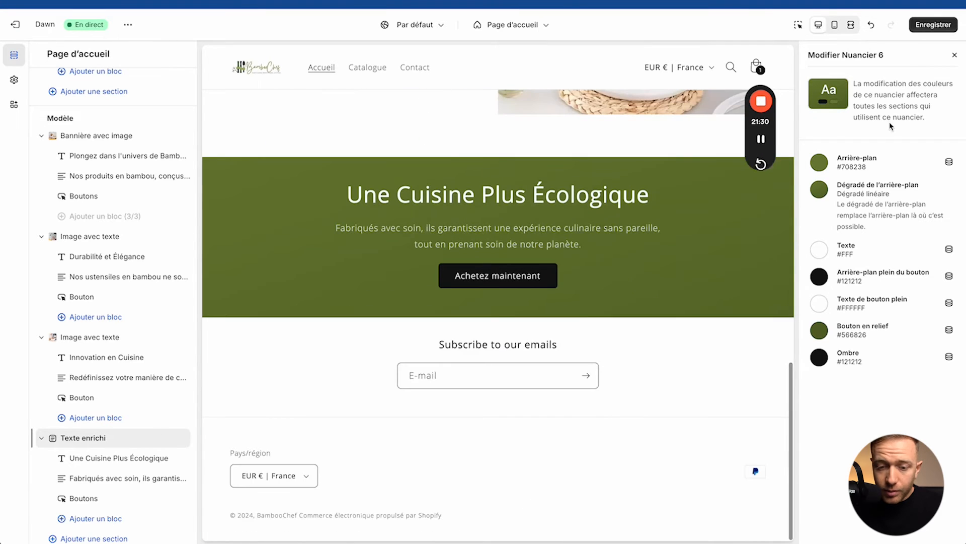
click(955, 58)
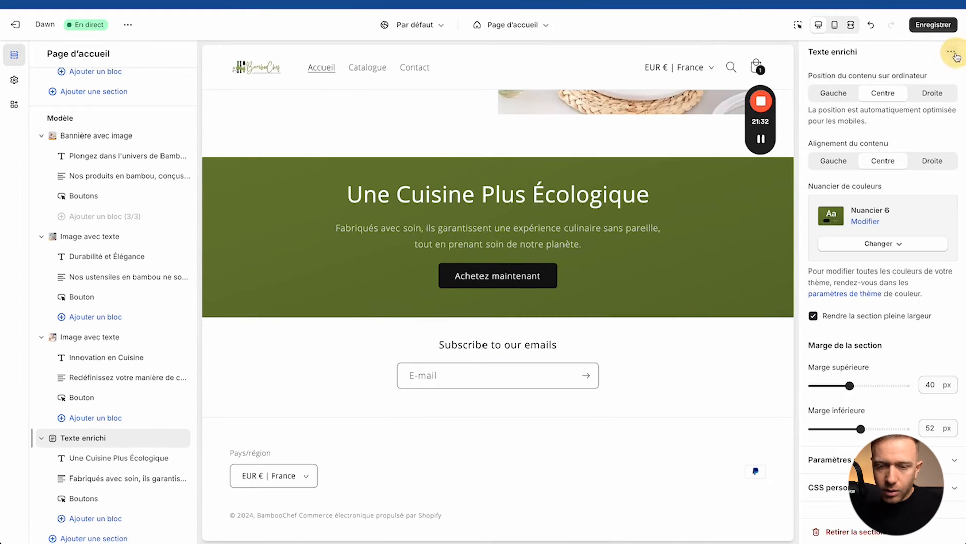
scroll(568, 278, up, 6)
scroll(570, 280, down, 6)
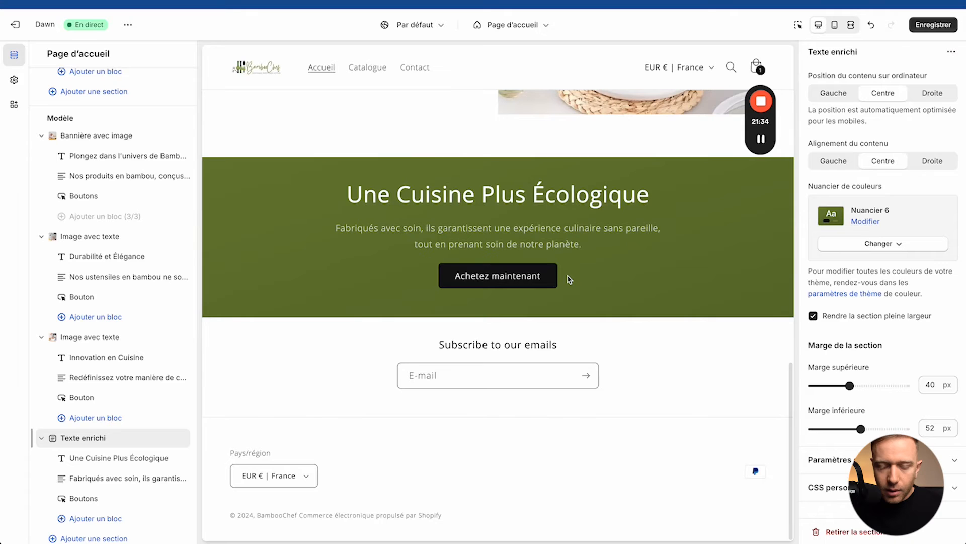
Step: Add a "Contenu réductible" section to the home page below the rich text section
scroll(125, 458, down, 3)
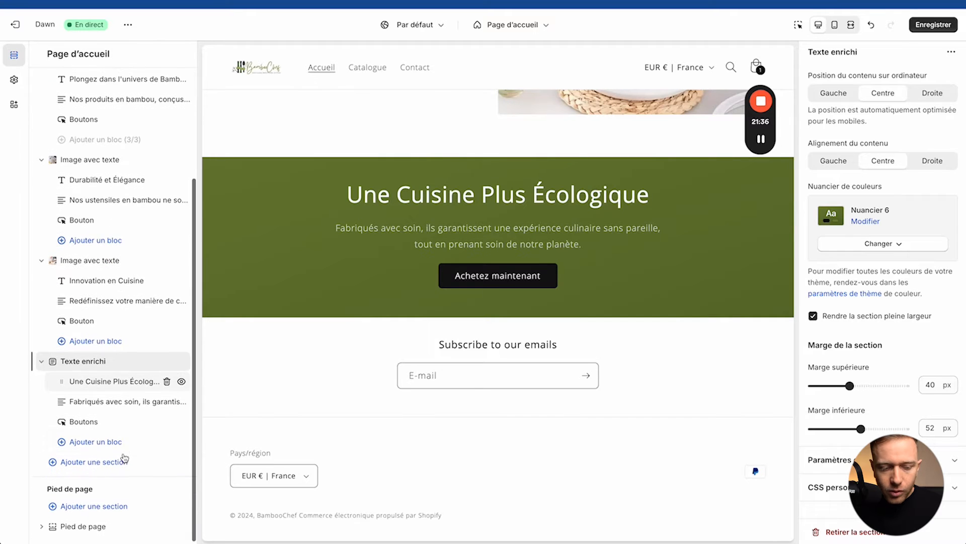
click(81, 467)
scroll(267, 463, down, 2)
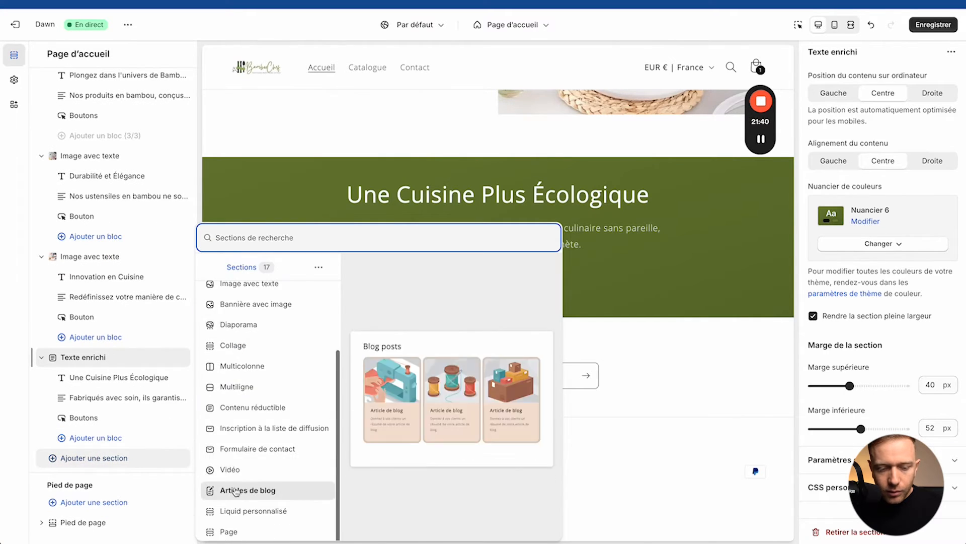
scroll(258, 371, up, 1)
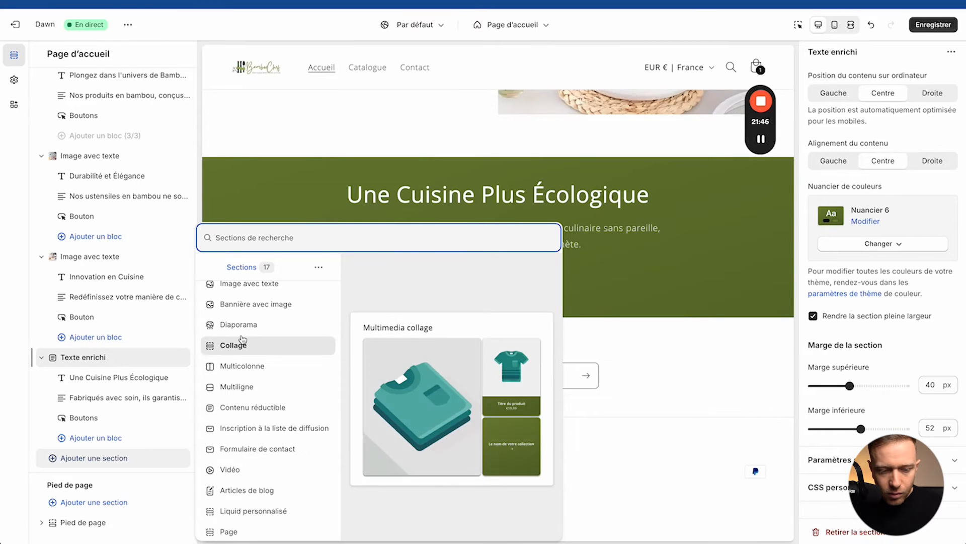
scroll(244, 322, up, 2)
scroll(243, 322, up, 2)
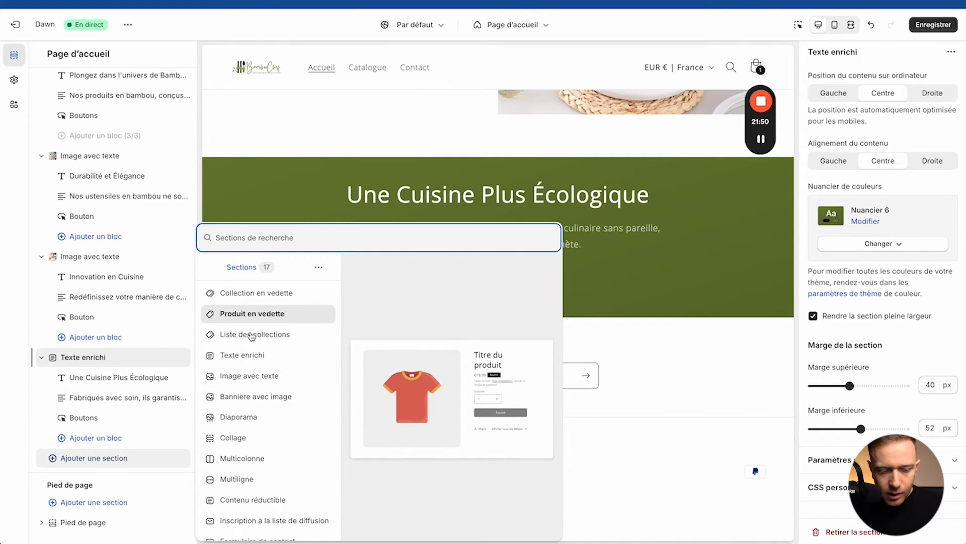
scroll(259, 451, down, 1)
click(262, 490)
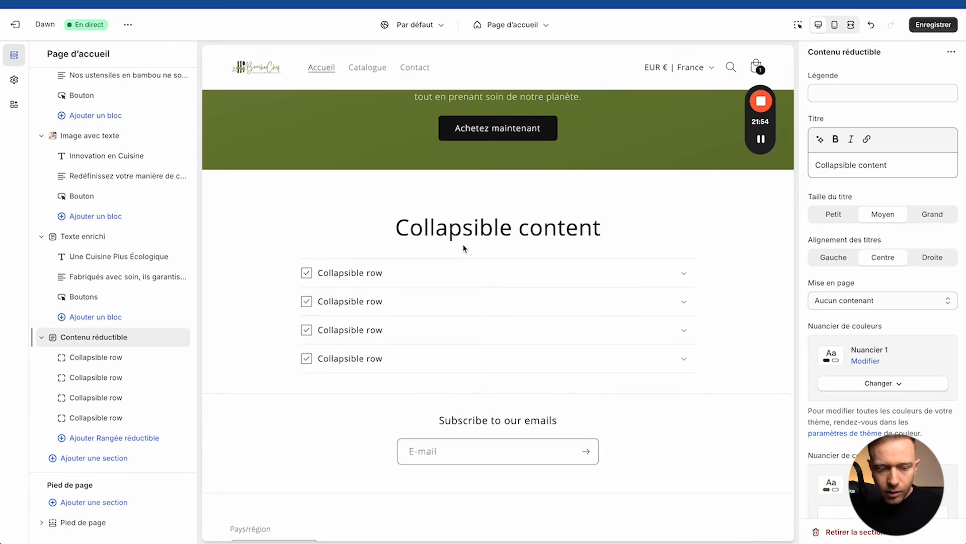
Step: Change the collapsible content section's title to "FAQ" and review the page preview
triple_click(921, 169)
text(FAQ)
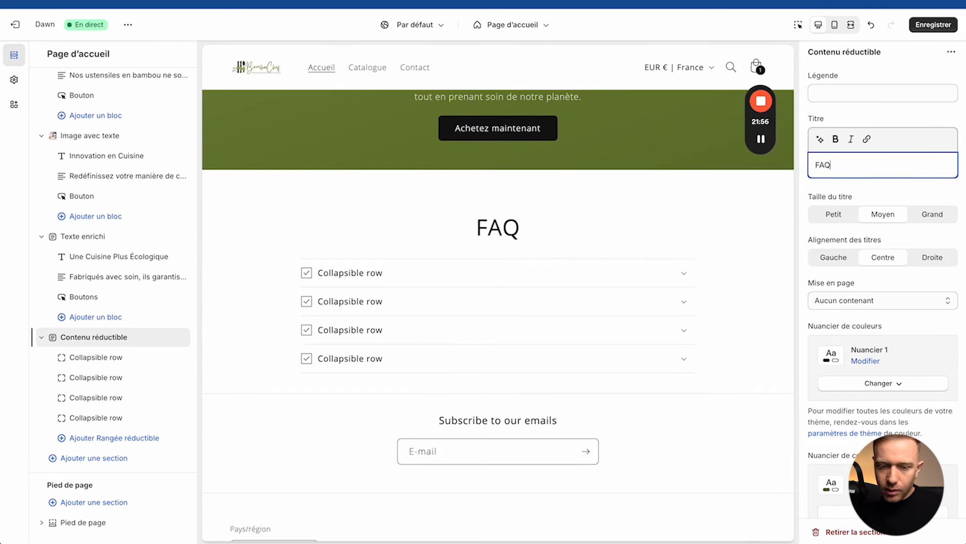
scroll(534, 218, up, 15)
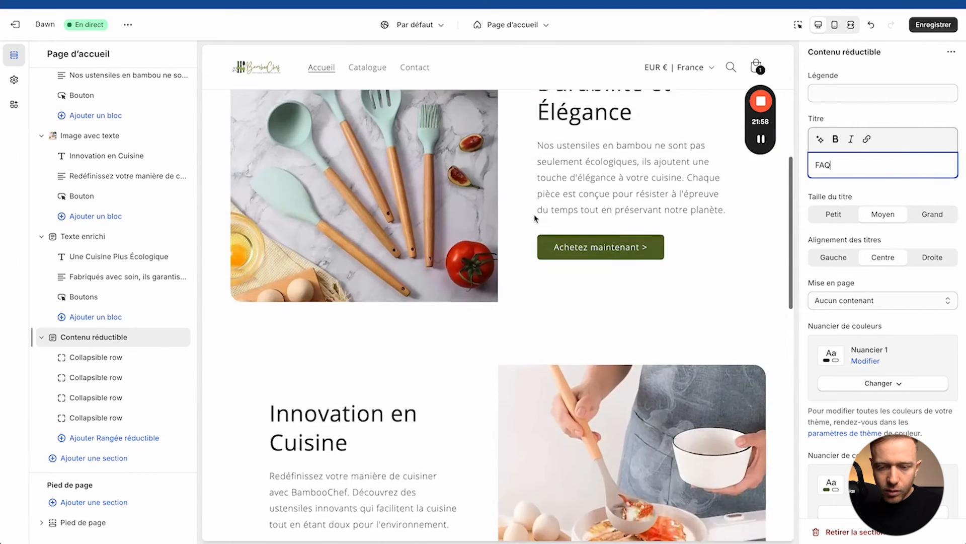
scroll(534, 218, down, 3)
scroll(535, 217, down, 12)
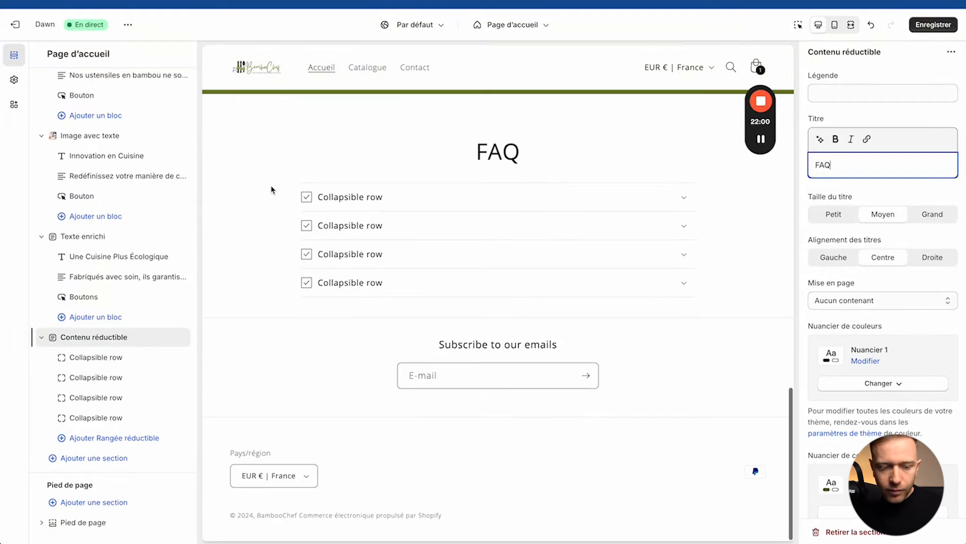
Step: Title the first FAQ row "Pourquoi choisir des produits en bambou ?", taking the question from the FAQ copy in ChatGPT
click(100, 359)
key(ctrl+Up)
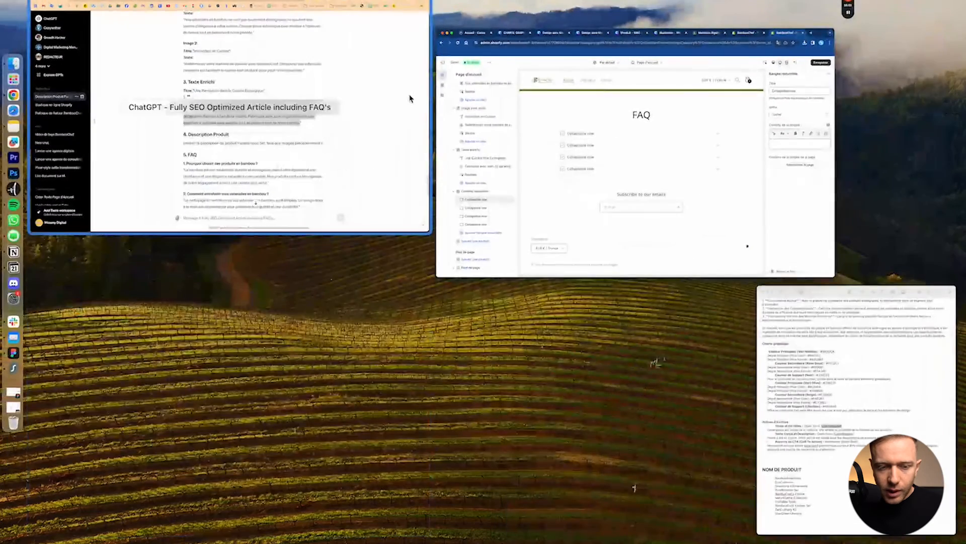
click(331, 129)
scroll(411, 380, down, 4)
drag(379, 142, 527, 142)
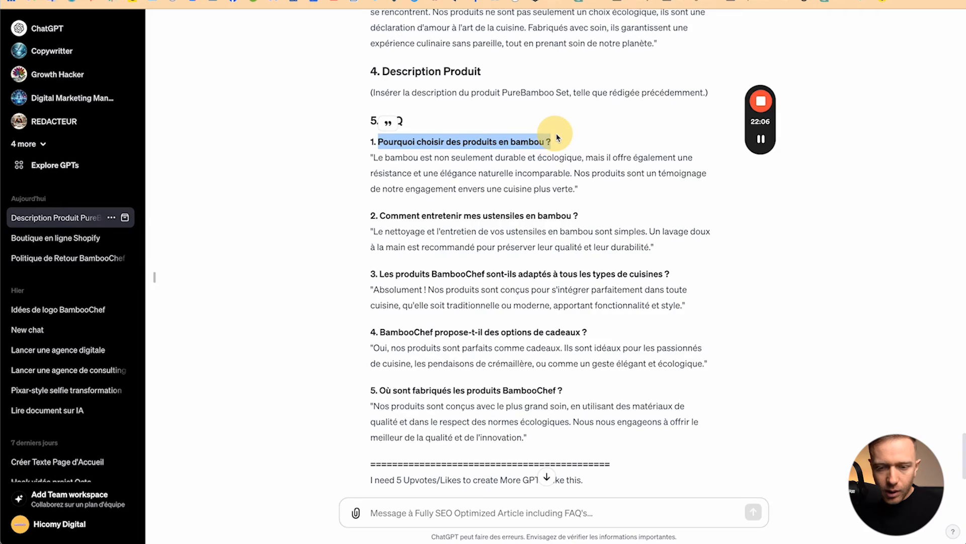
key(ctrl+Up)
click(640, 218)
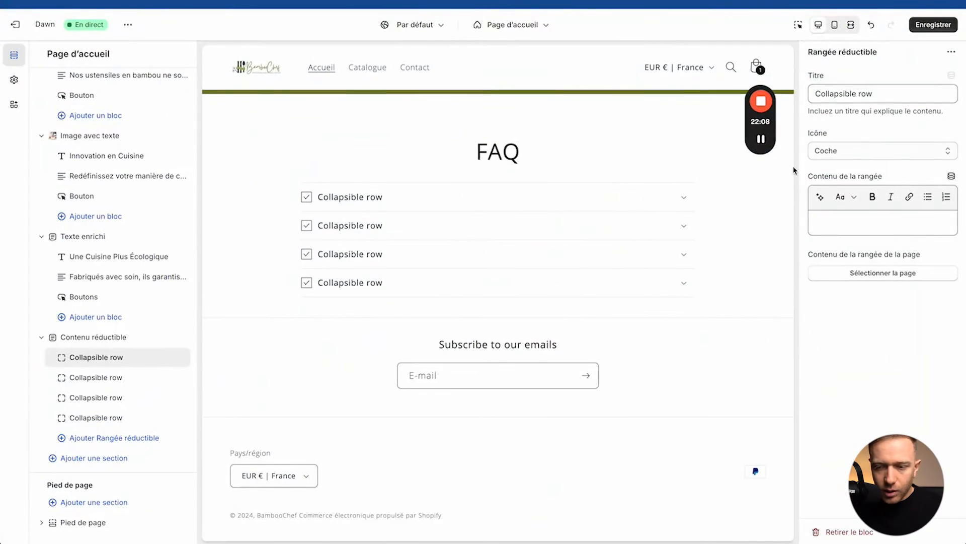
key(ctrl+a)
text(Pourquoi choisir des produits en bambou ?)
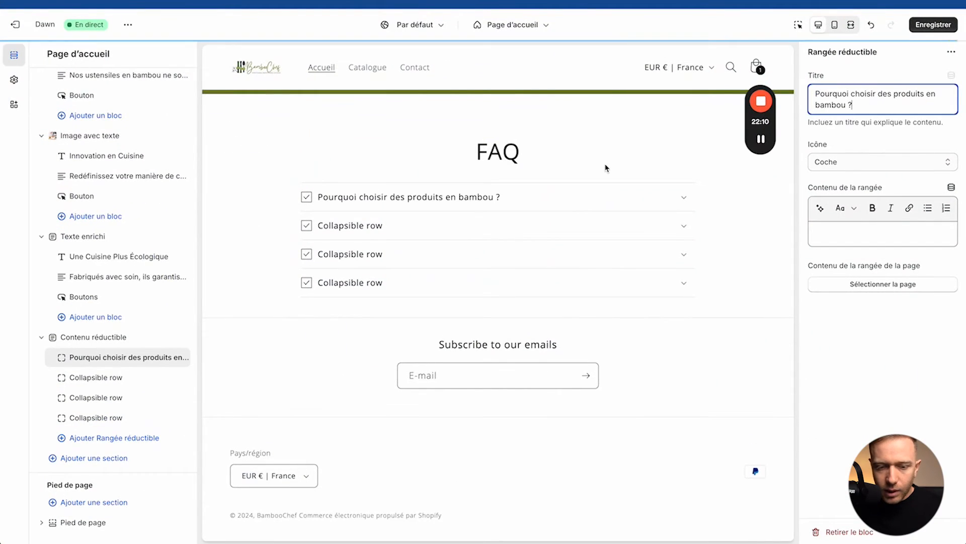
Step: Try the Sans gluten and Recyclage icons on the first FAQ row
click(831, 165)
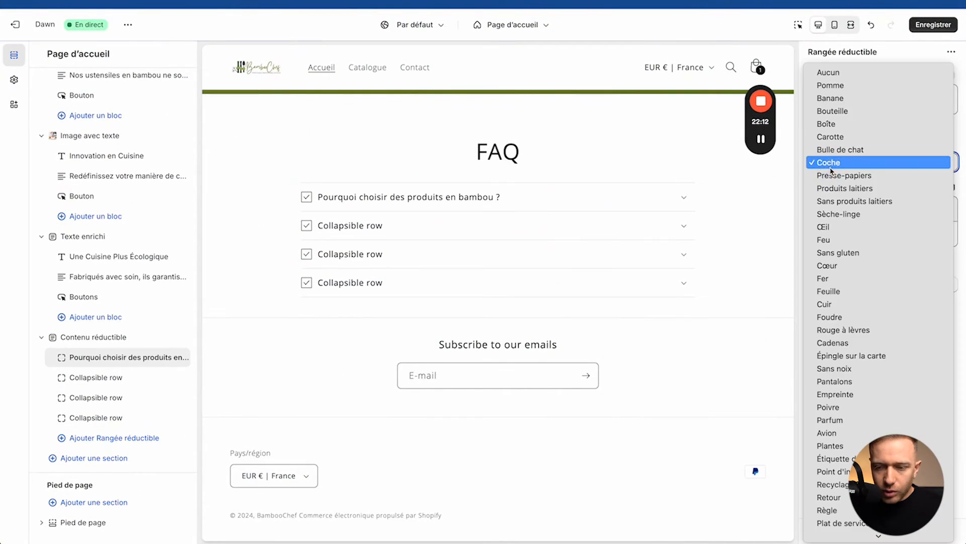
click(826, 256)
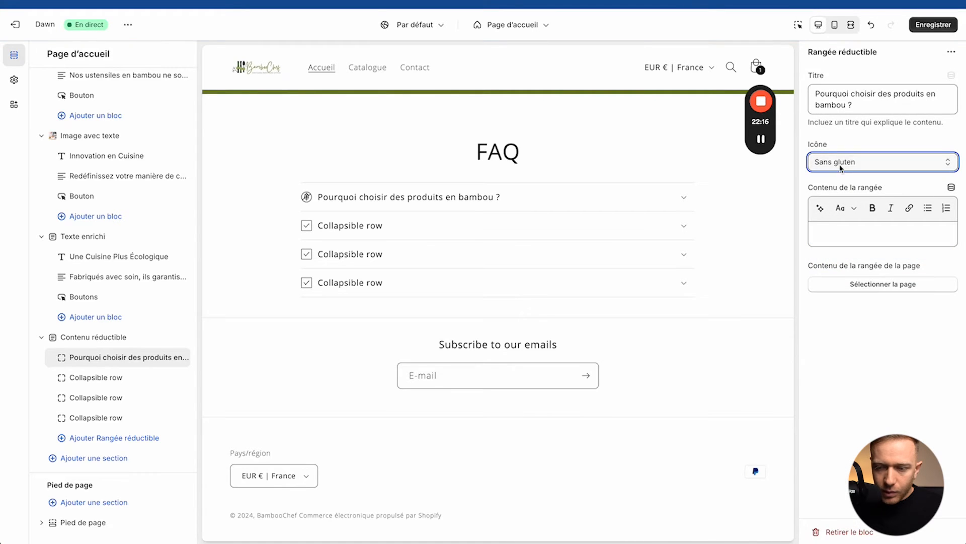
click(840, 166)
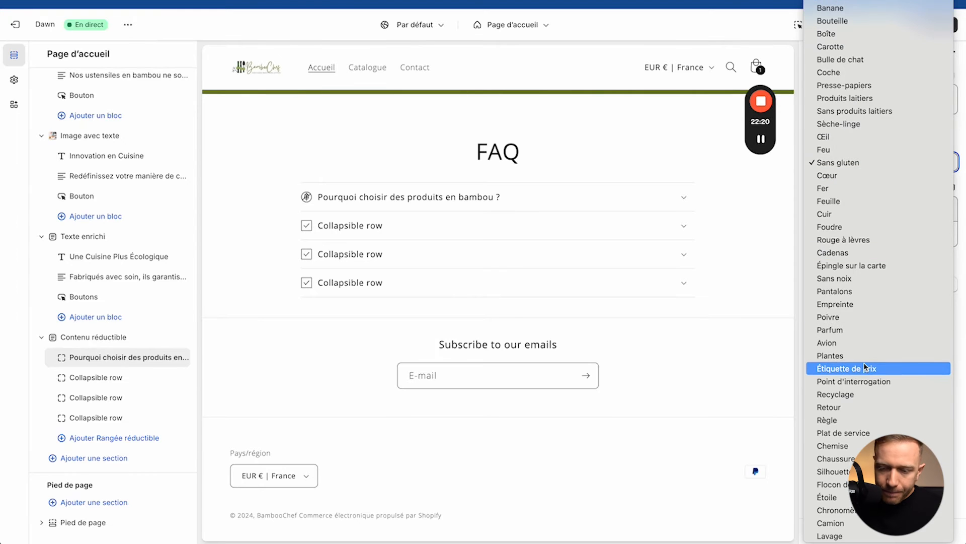
click(853, 394)
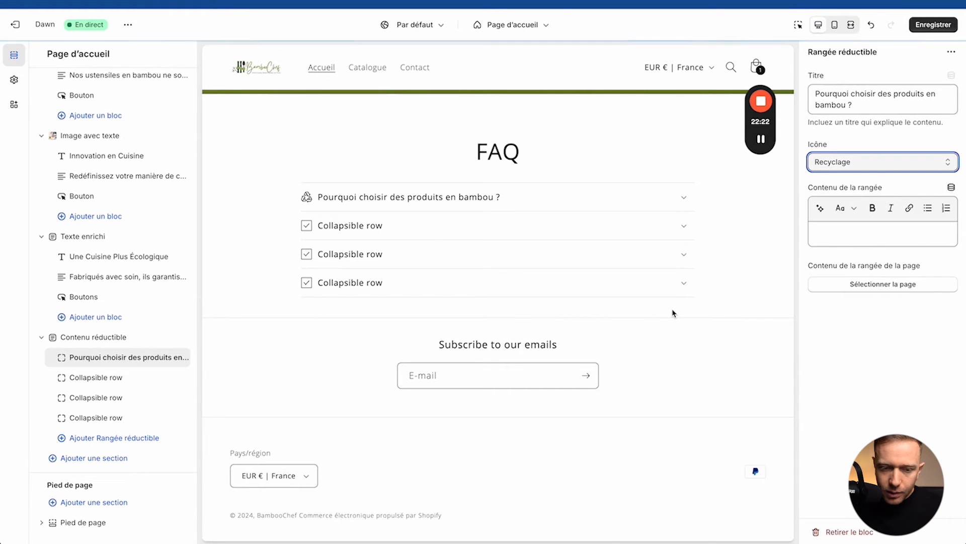
Step: Set the first FAQ row's icon to Feuille
click(864, 167)
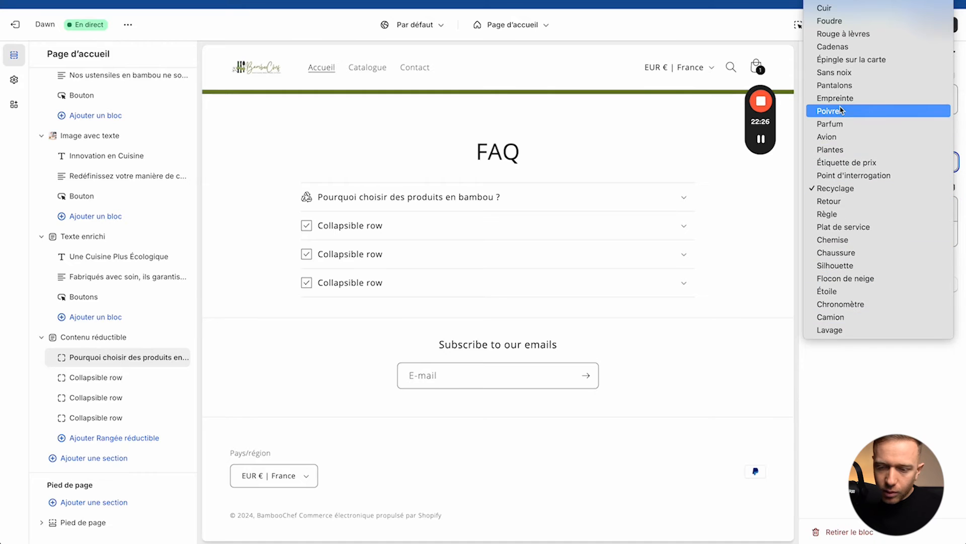
scroll(842, 111, up, 3)
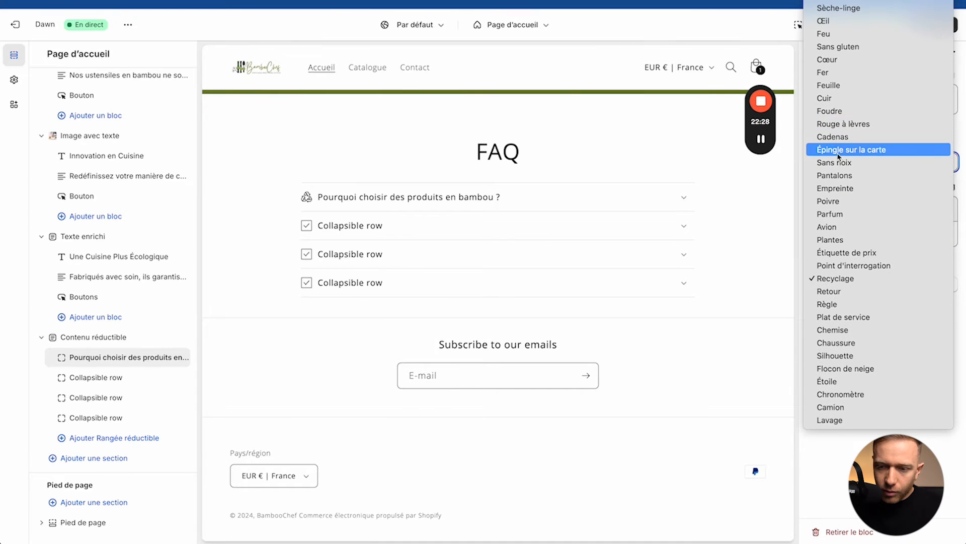
scroll(837, 97, up, 2)
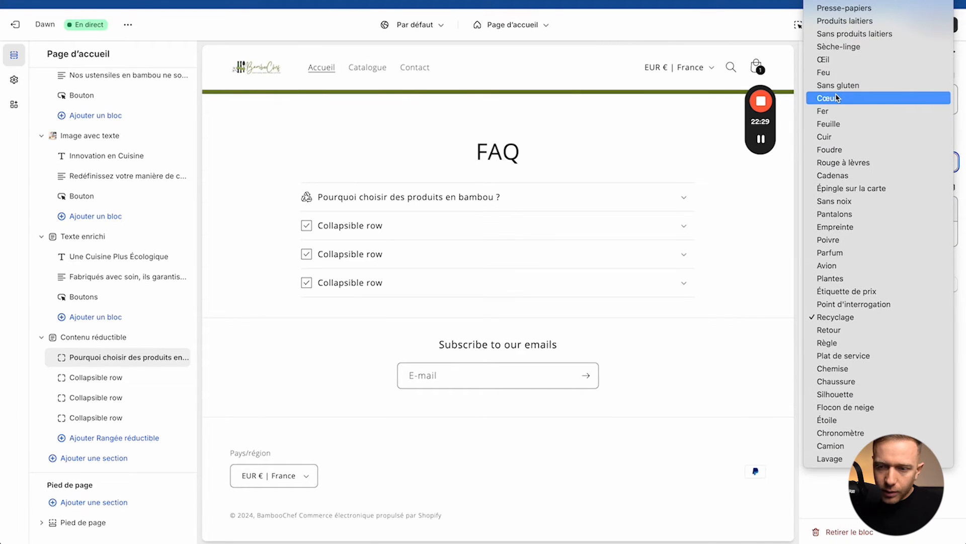
click(831, 123)
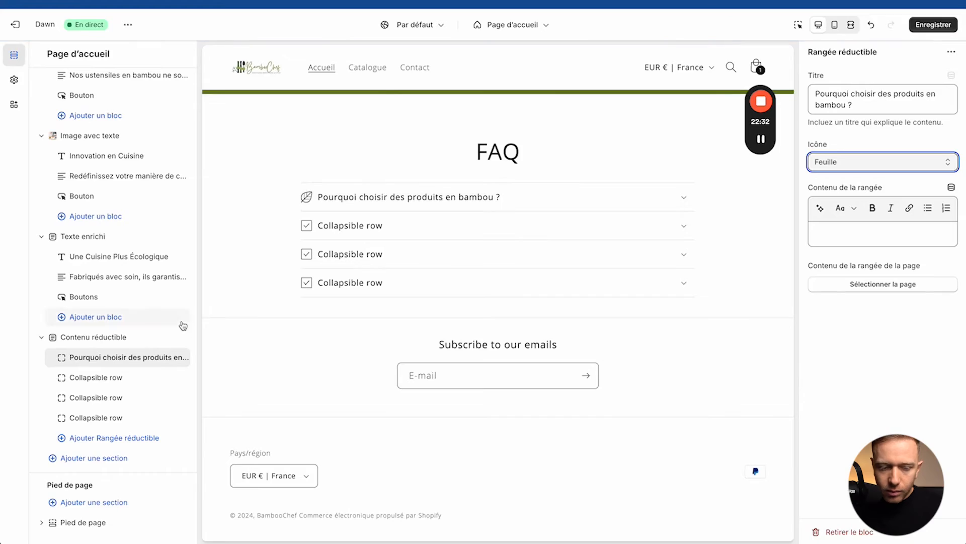
Step: Copy the first FAQ answer from ChatGPT without its quotation marks into the first row's content and check it expanded in the preview
key(ctrl+Up)
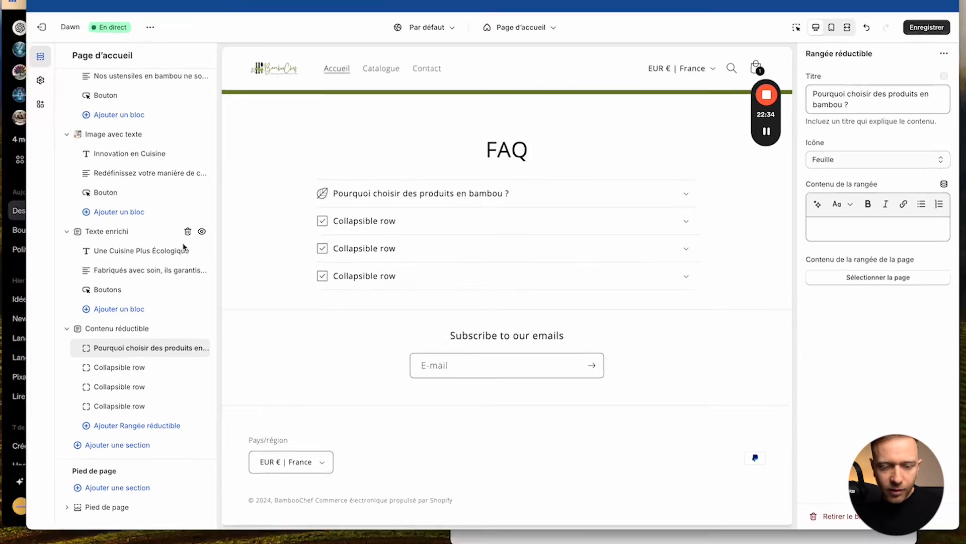
click(235, 203)
drag(373, 157, 563, 191)
key(super+c)
key(ctrl+Up)
click(645, 216)
click(826, 233)
key(super+v)
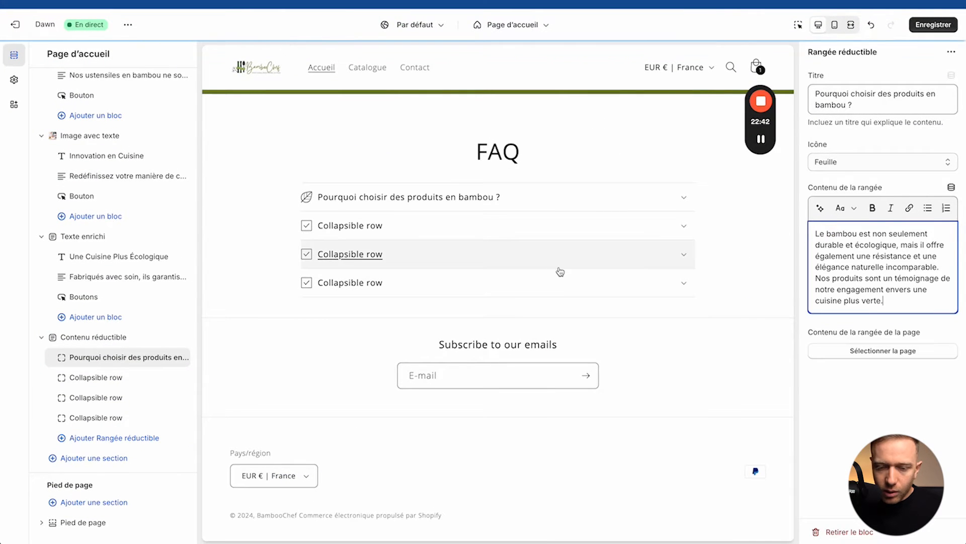
click(684, 199)
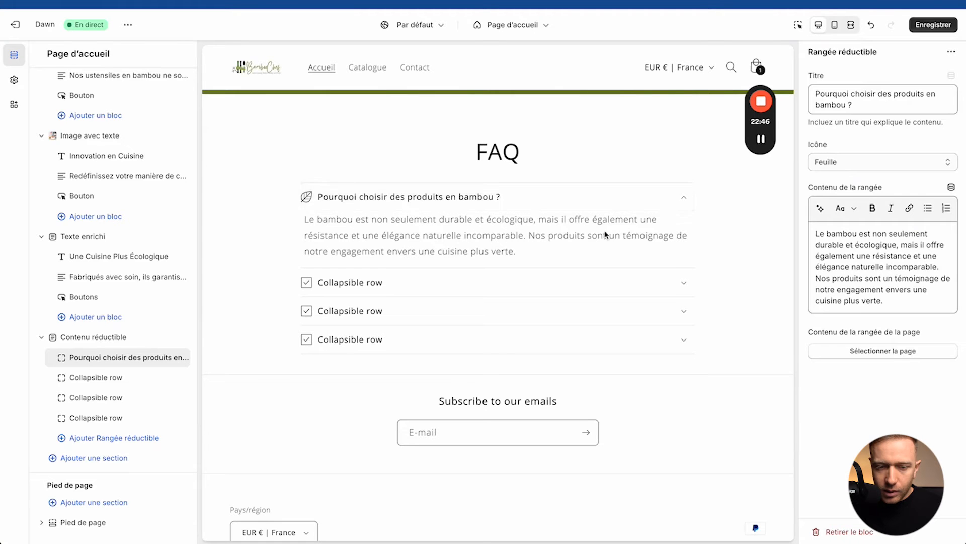
click(675, 198)
Step: Delete the three placeholder collapsible rows below the first FAQ question
click(166, 378)
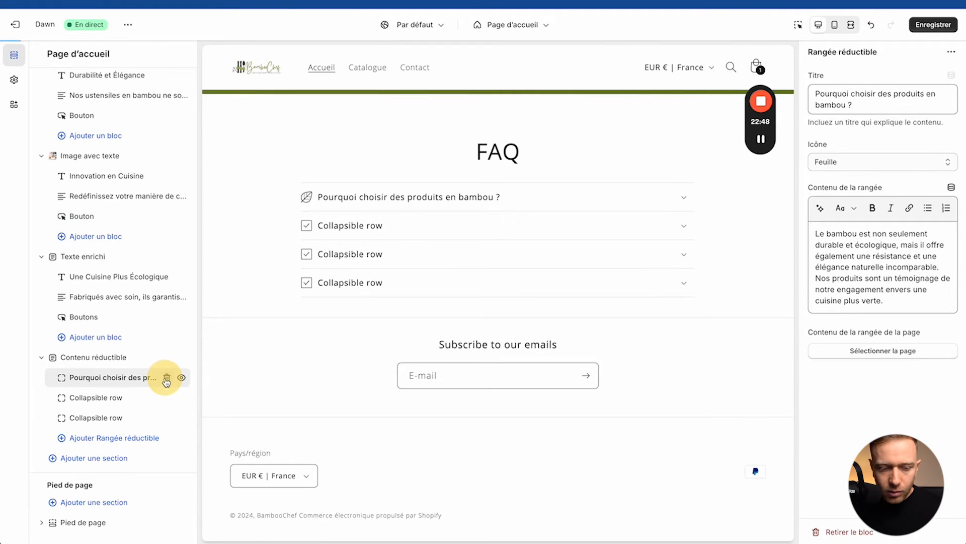
click(166, 397)
click(167, 417)
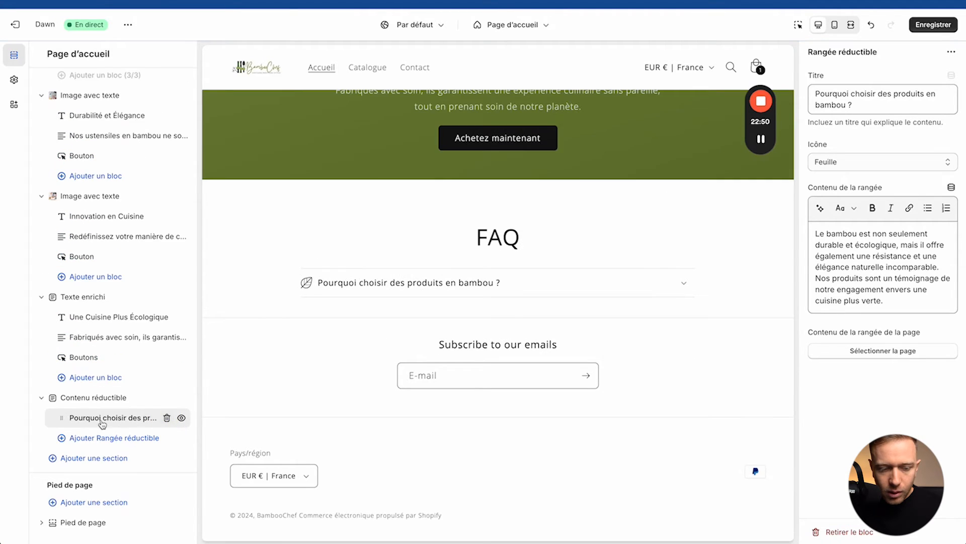
Step: Add a second collapsible row titled "Comment entretenir mes ustensiles en bambou ?", copying the question from ChatGPT
click(86, 438)
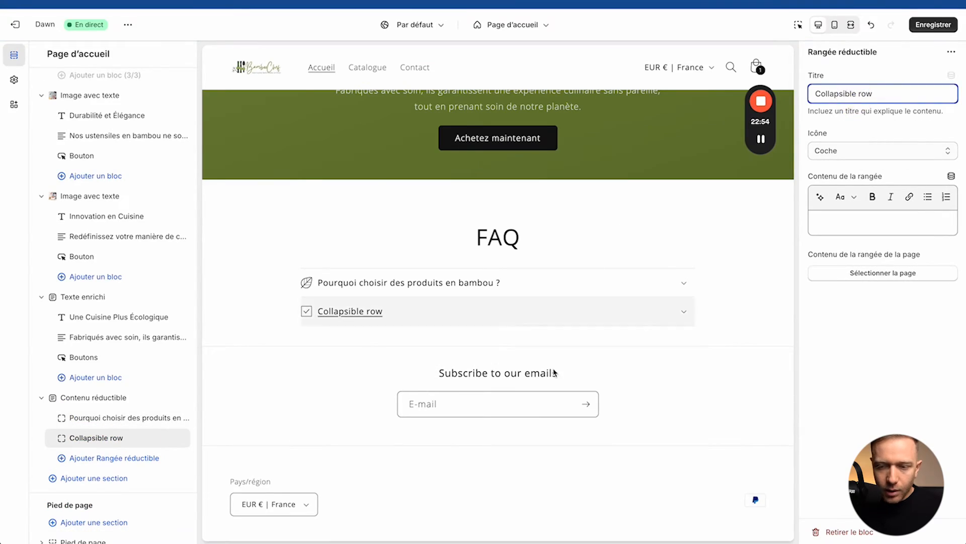
key(ctrl+Up)
click(388, 210)
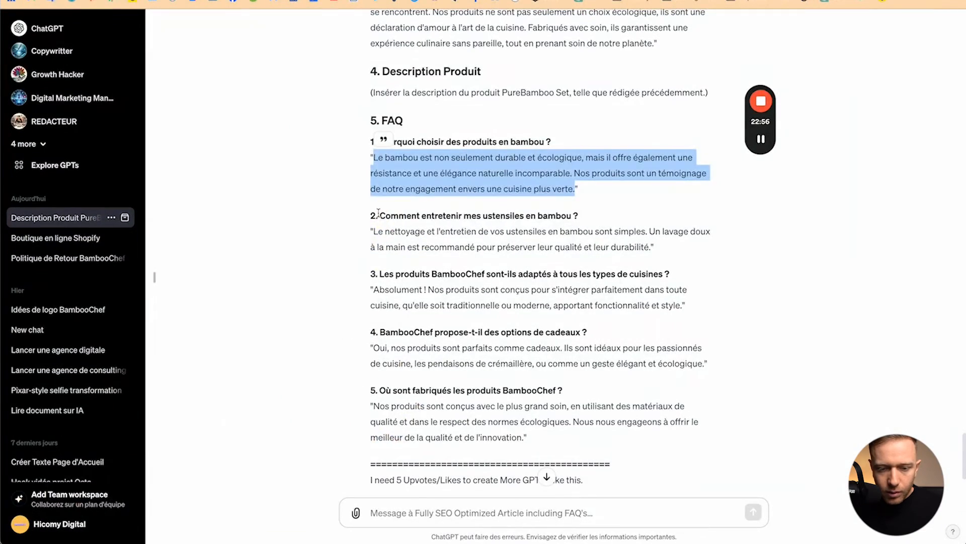
drag(378, 214, 611, 215)
key(ctrl+c)
key(ctrl+Up)
click(771, 172)
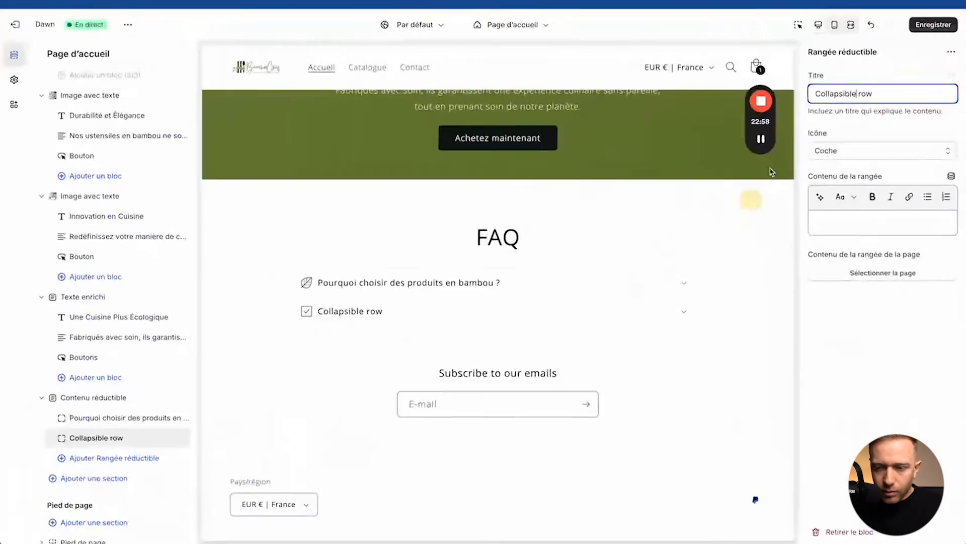
key(ctrl+a)
key(ctrl+v)
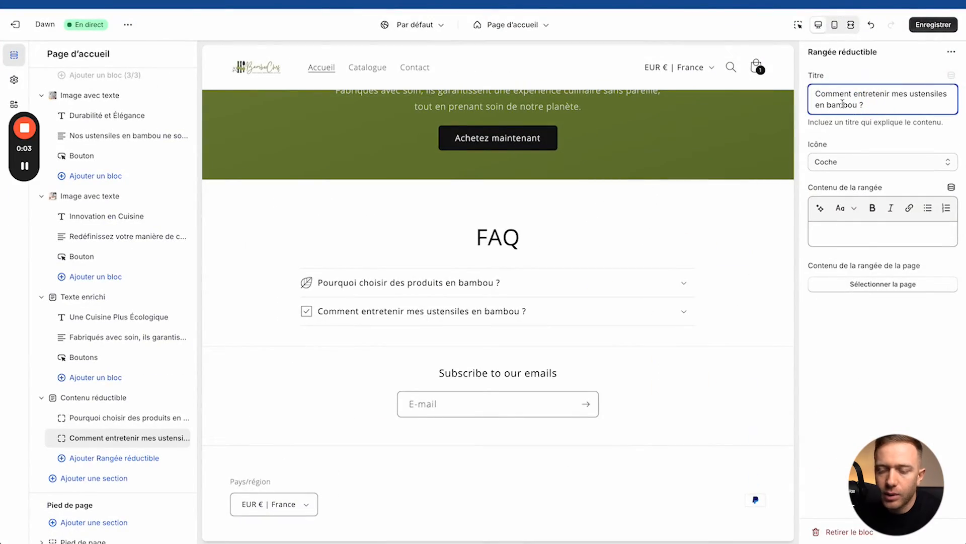
Step: Fill the second FAQ row's content with the bamboo utensil cleaning and care answer copied from ChatGPT
click(829, 242)
key(ctrl+Up)
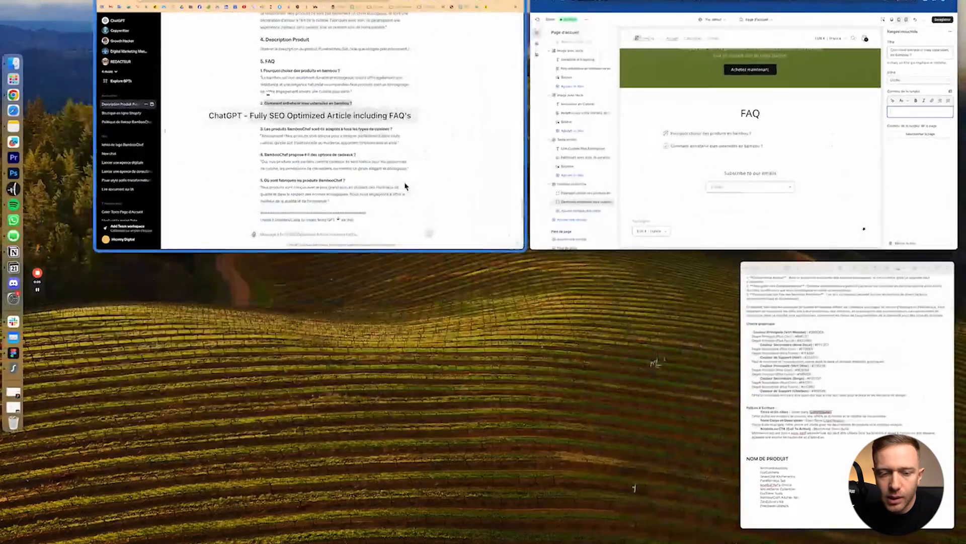
click(402, 245)
drag(374, 232, 696, 263)
key(super+c)
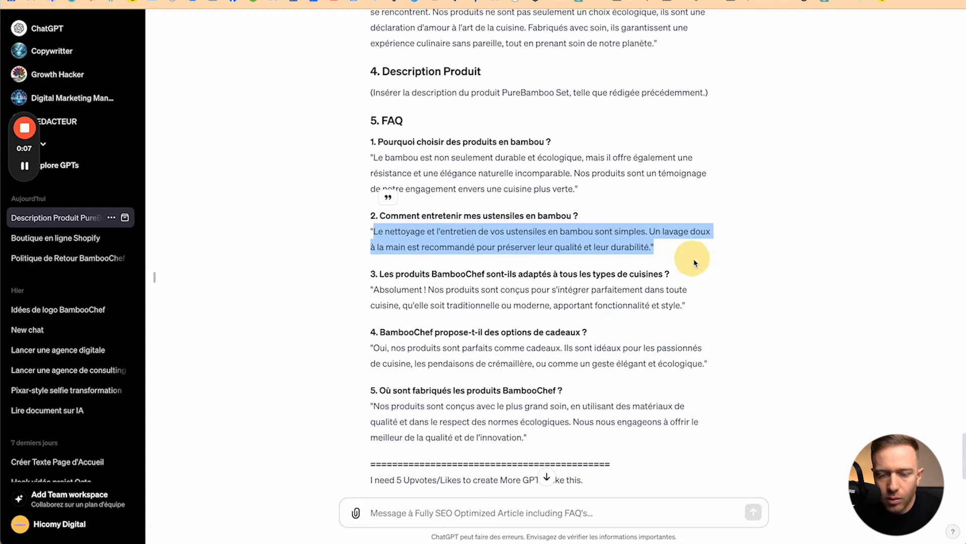
key(ctrl+Up)
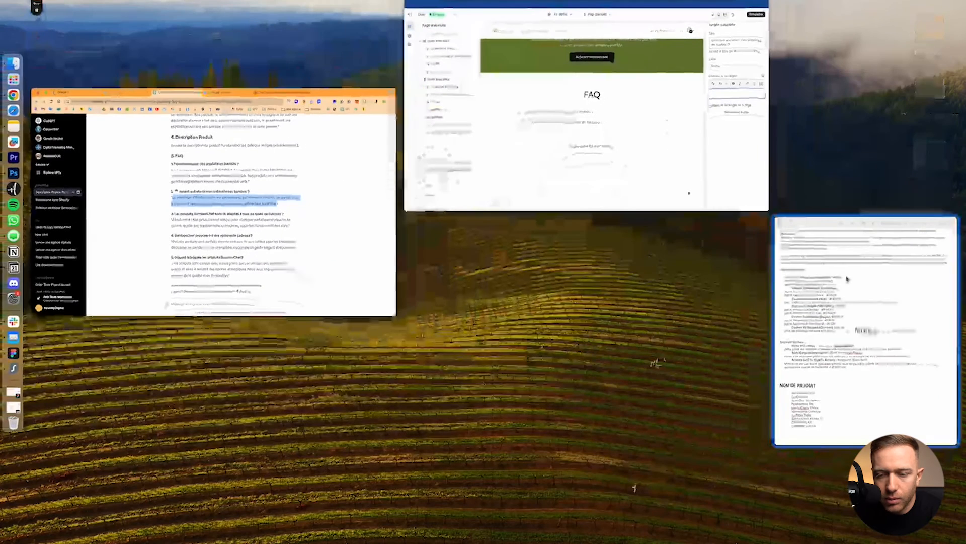
click(665, 179)
key(super+v)
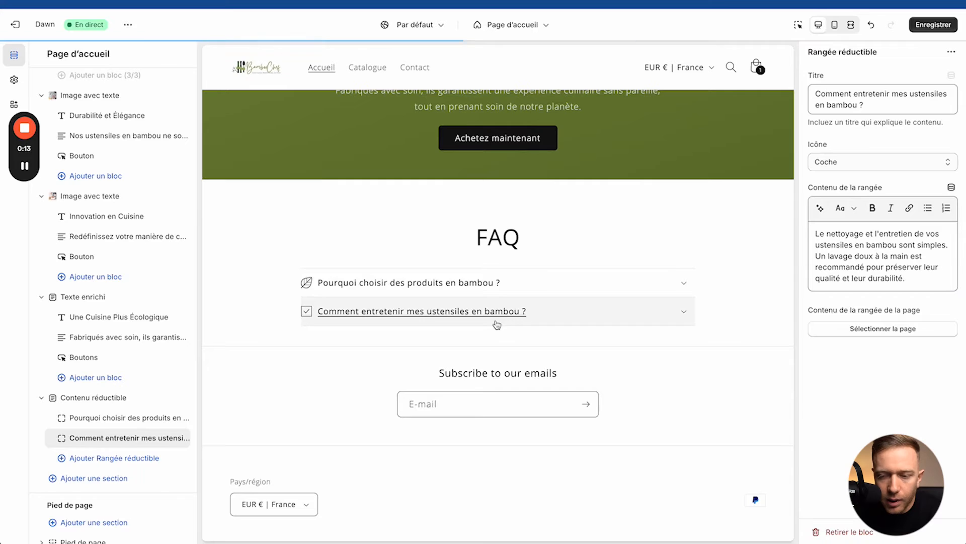
Step: Set the icon of the second FAQ row, about caring for bamboo utensils, to Recyclage
click(891, 161)
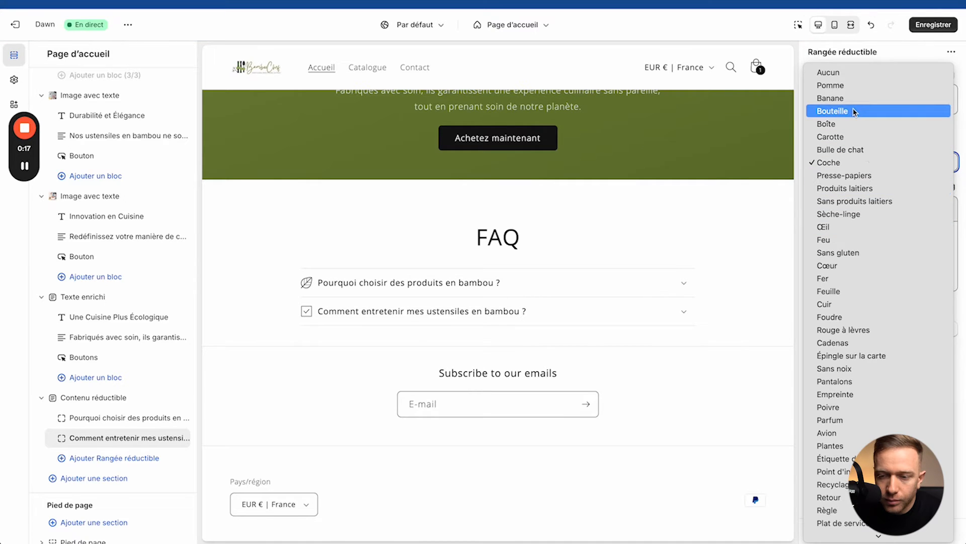
mouse_move(878, 535)
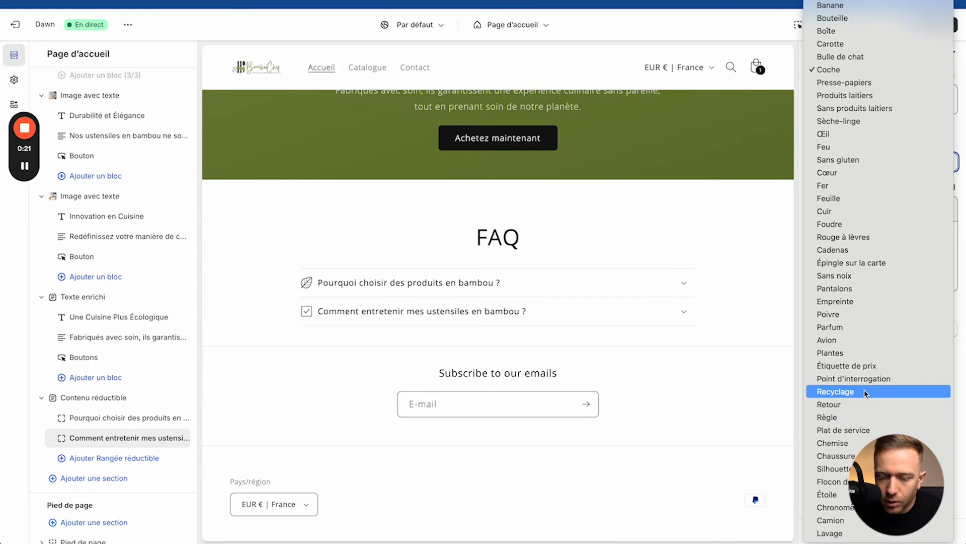
click(865, 392)
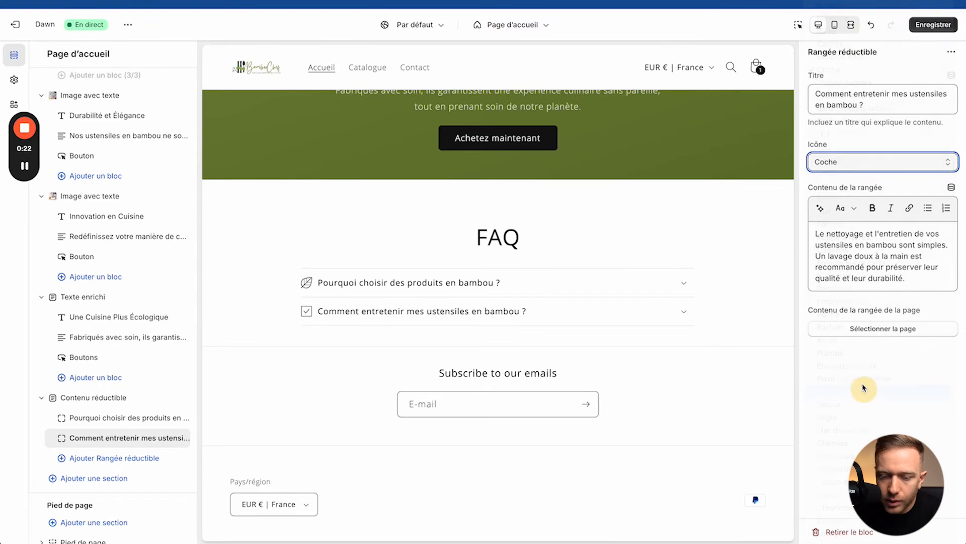
Step: Add a third collapsible row titled "Les produits BambooChef sont-ils adaptés à tous les types de cuisines ?", copying the question from ChatGPT
click(108, 457)
mouse_move(13, 59)
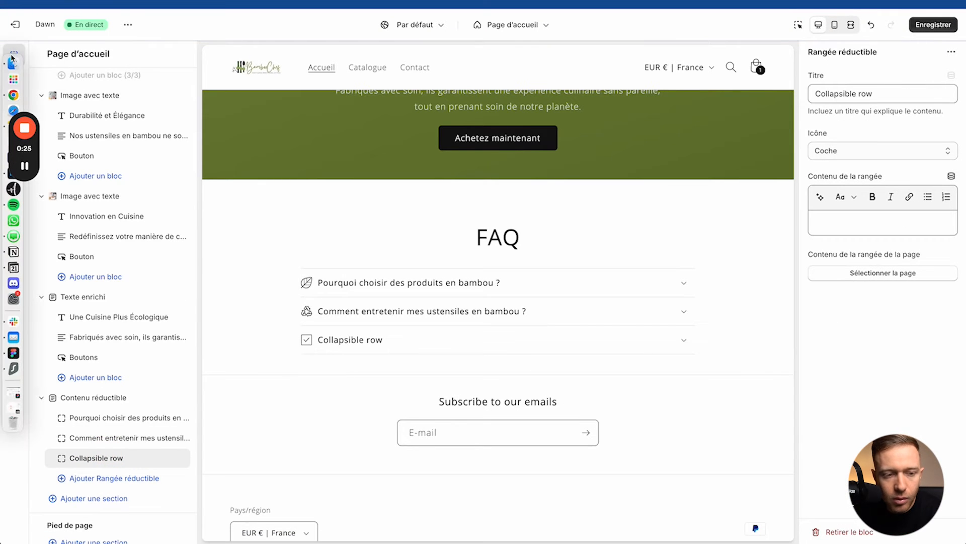
key(ctrl+Up)
click(261, 154)
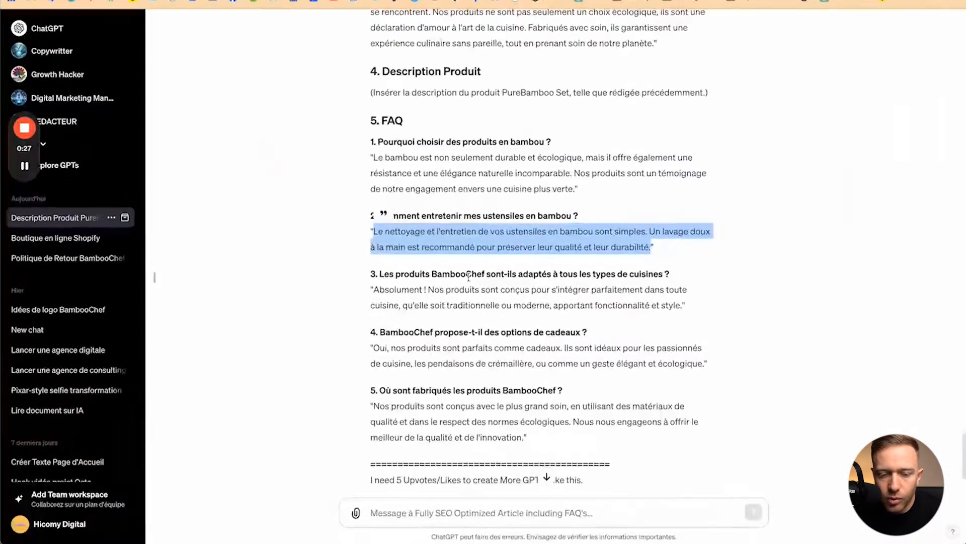
drag(380, 273, 677, 273)
key(super+c)
scroll(610, 351, down, 3)
key(ctrl+Up)
click(611, 112)
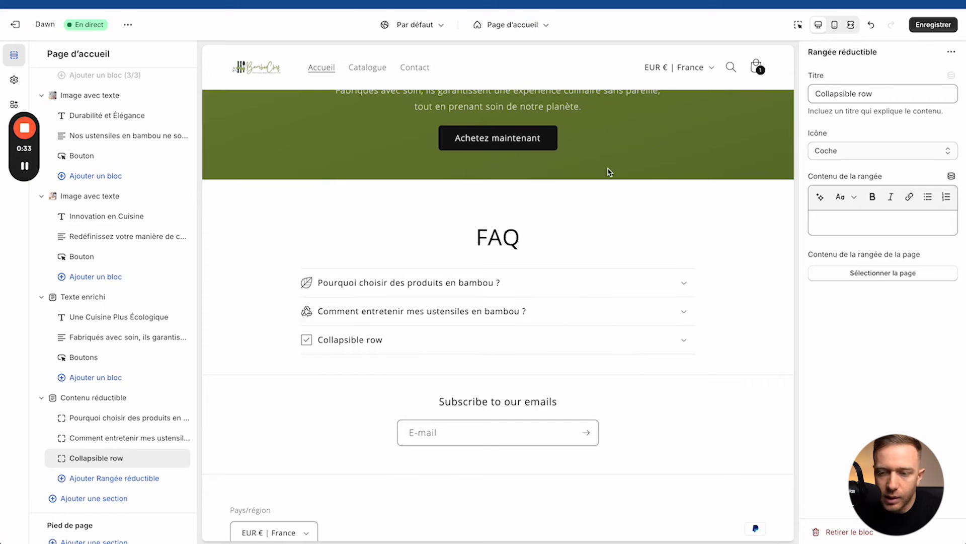
text(FAQ)
key(super+v)
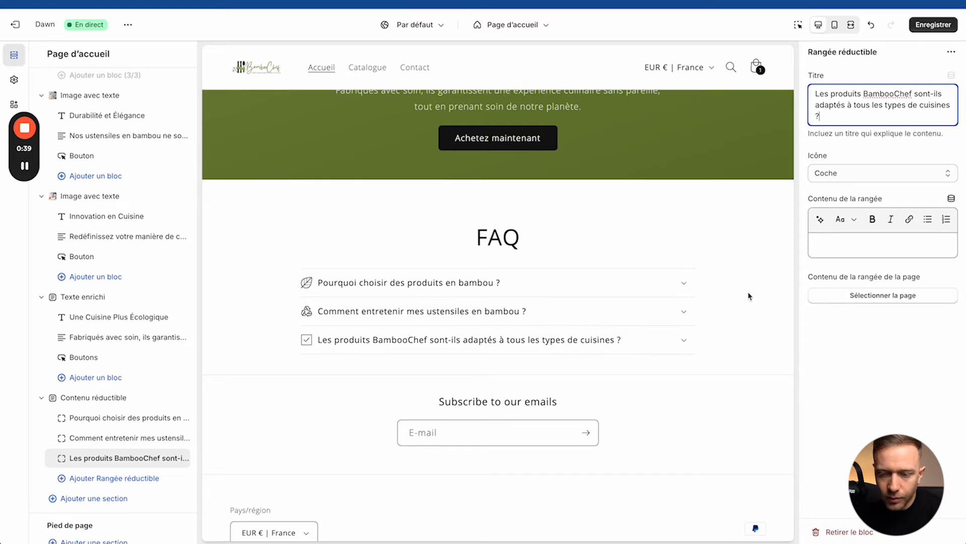
Step: Fill the third FAQ row's content with the "Absolument !" answer copied from ChatGPT without its quotation marks
click(201, 348)
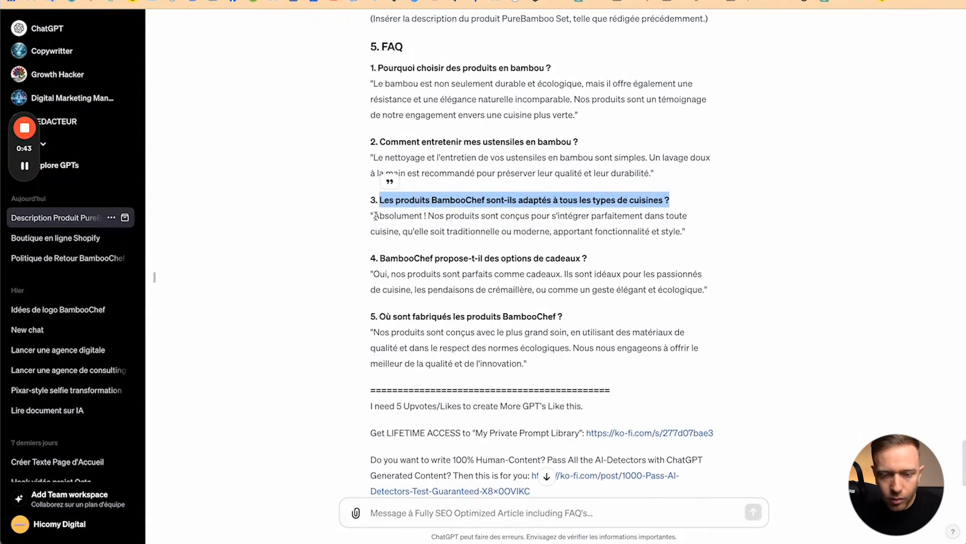
drag(376, 216, 639, 227)
key(ctrl+c)
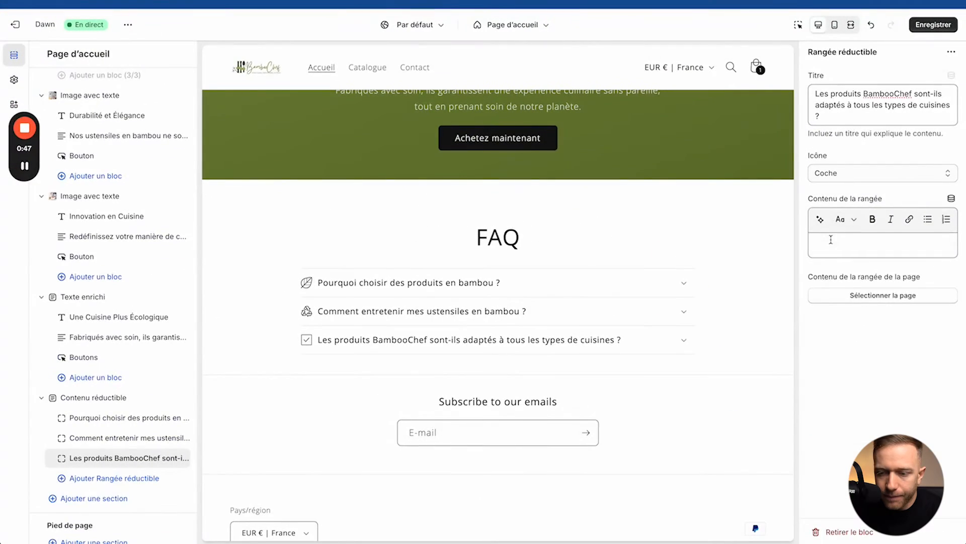
click(831, 240)
key(ctrl+v)
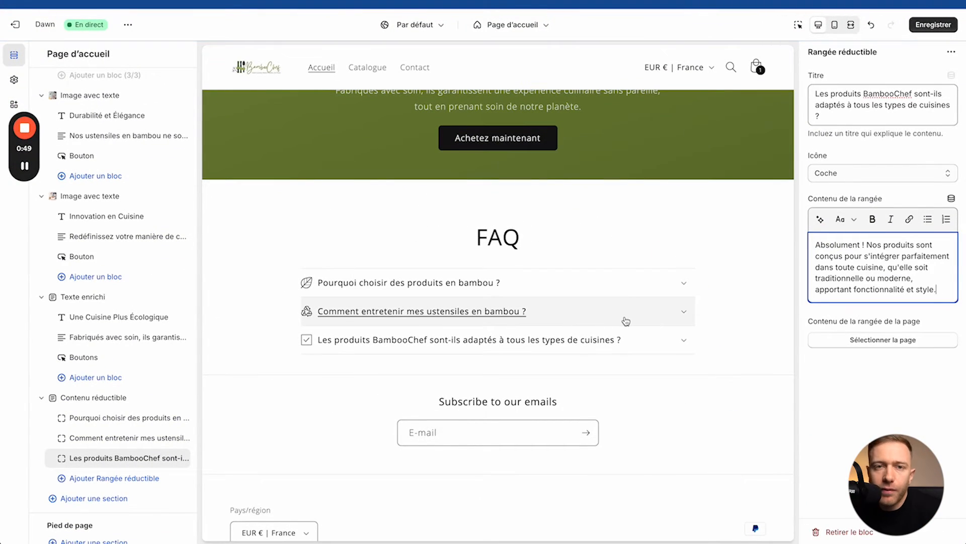
Step: Add a Multicolonne section below the FAQ section on the home page
scroll(612, 296, up, 10)
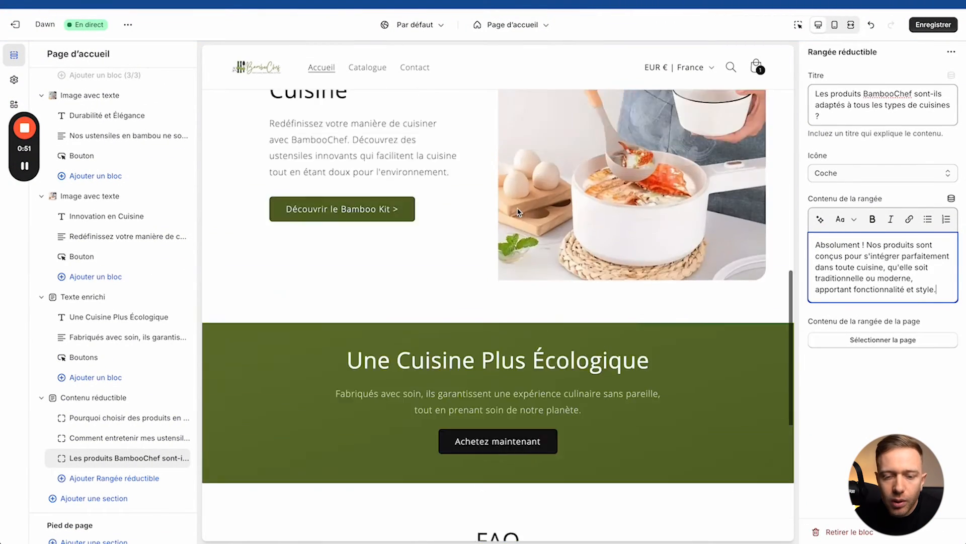
scroll(519, 212, down, 5)
scroll(519, 212, down, 5)
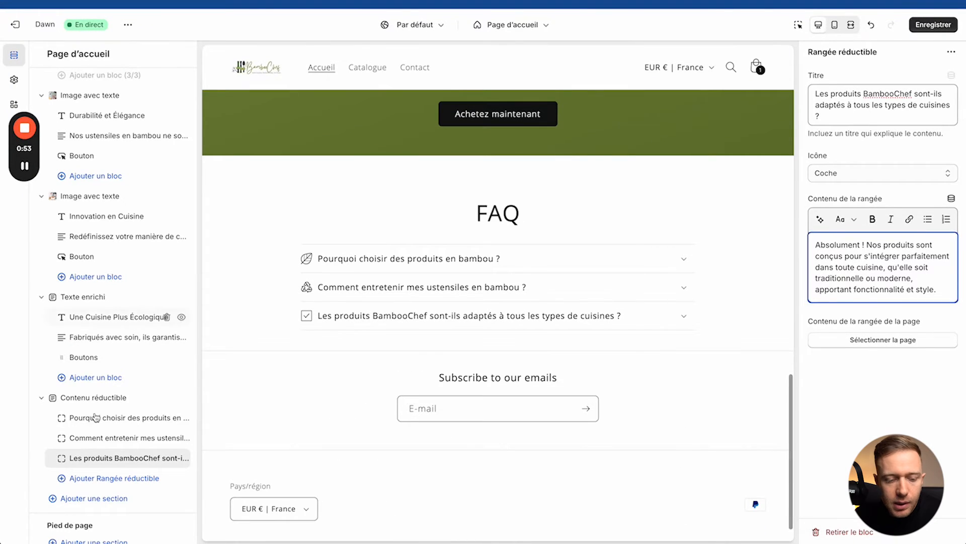
click(93, 499)
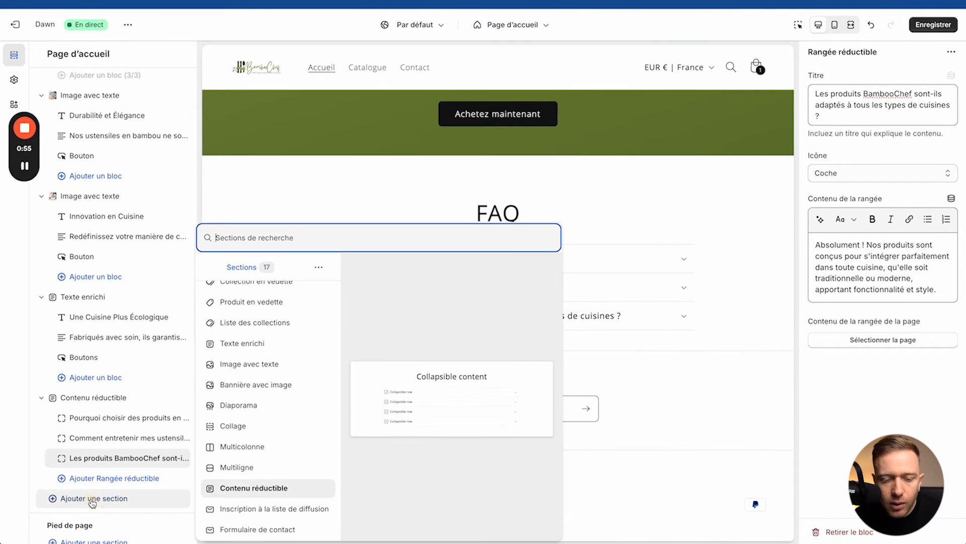
scroll(215, 486, down, 3)
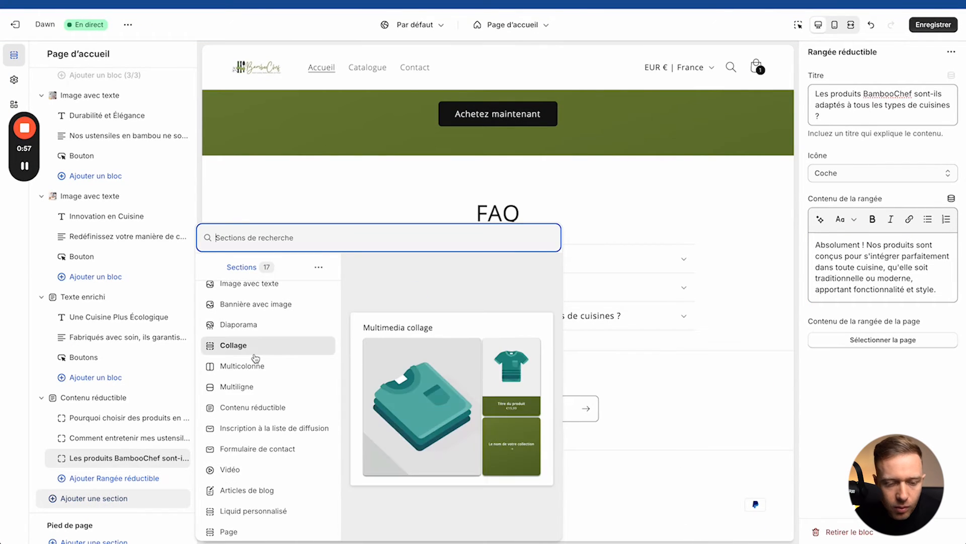
scroll(254, 453, up, 3)
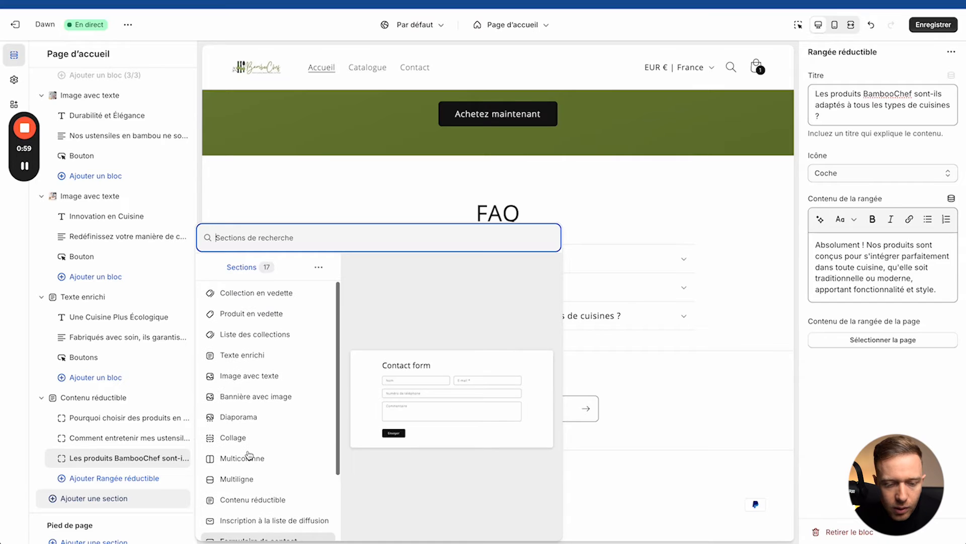
click(249, 456)
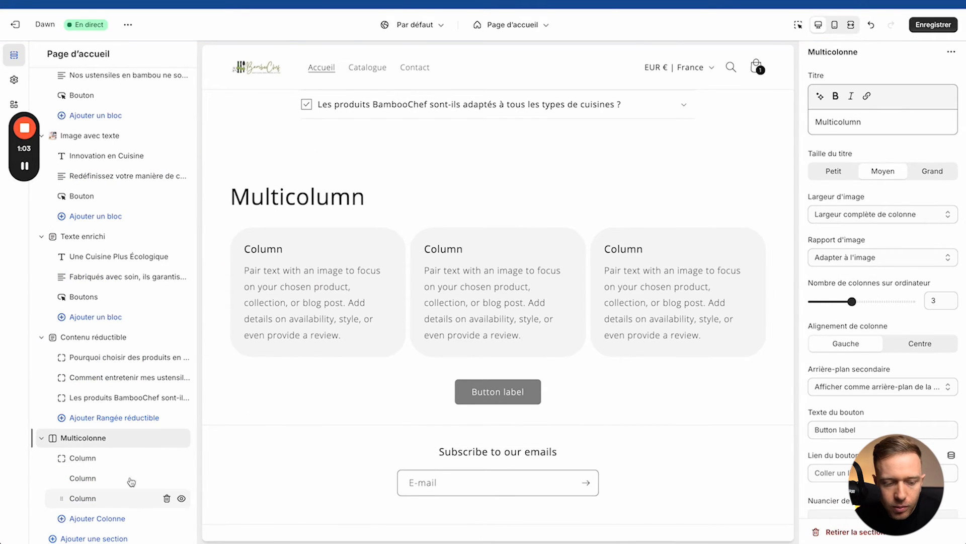
Step: Upload entreprise-local.jpg, livraison-gratuite.jpg, paiement-securise.jpg and statisfait-ou-rembourse.jpg from the Produit folder, and use paiement-securise as the first column's image
click(100, 458)
click(883, 107)
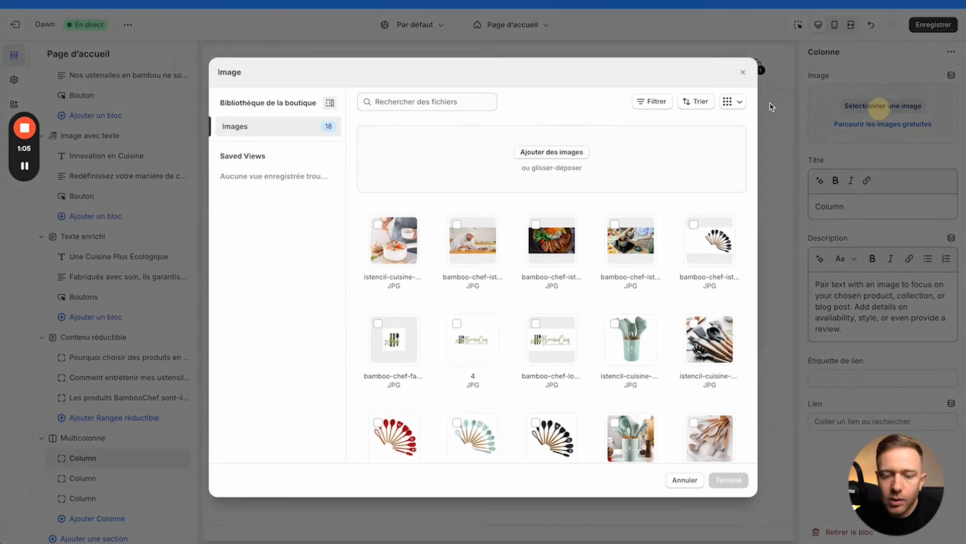
click(544, 151)
click(511, 128)
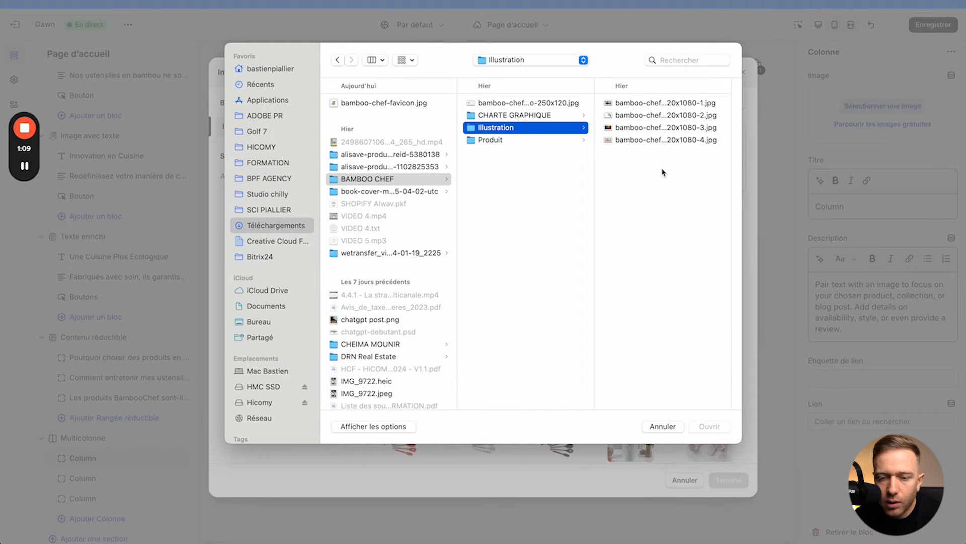
click(556, 118)
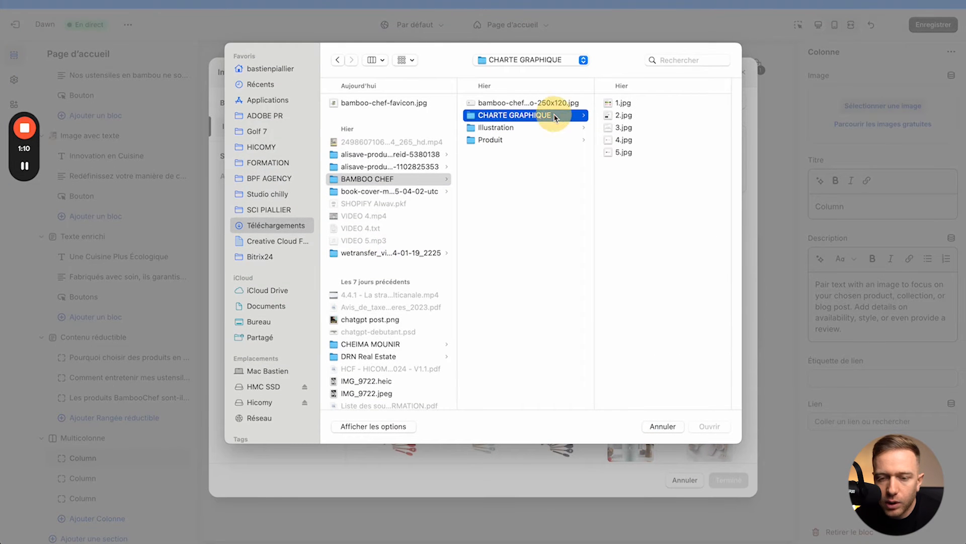
click(515, 128)
click(518, 140)
click(640, 103)
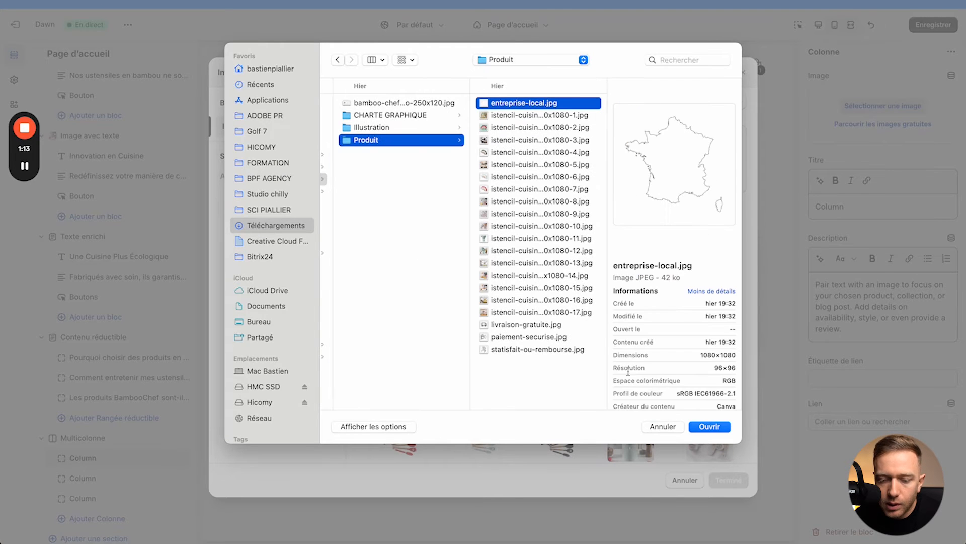
super+click(524, 325)
super+click(522, 337)
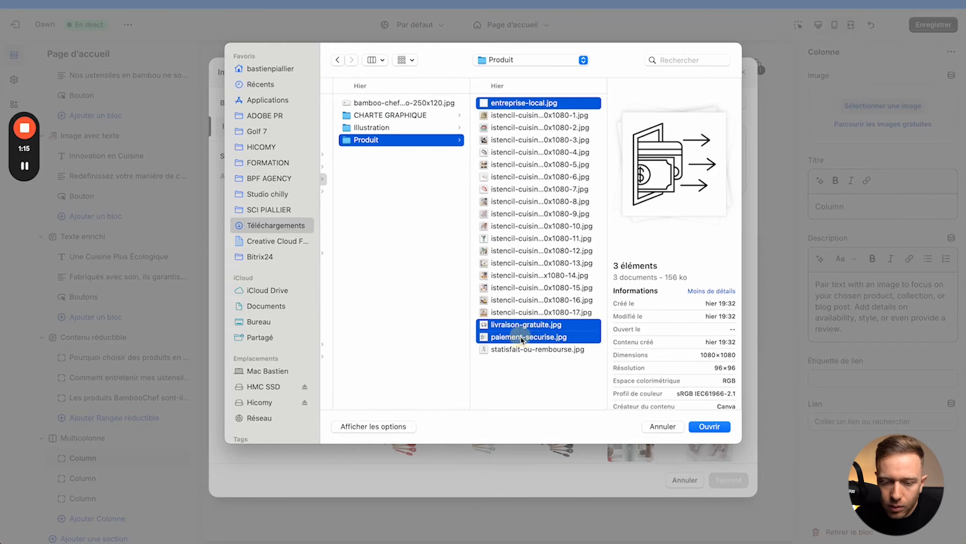
super+click(522, 350)
click(719, 428)
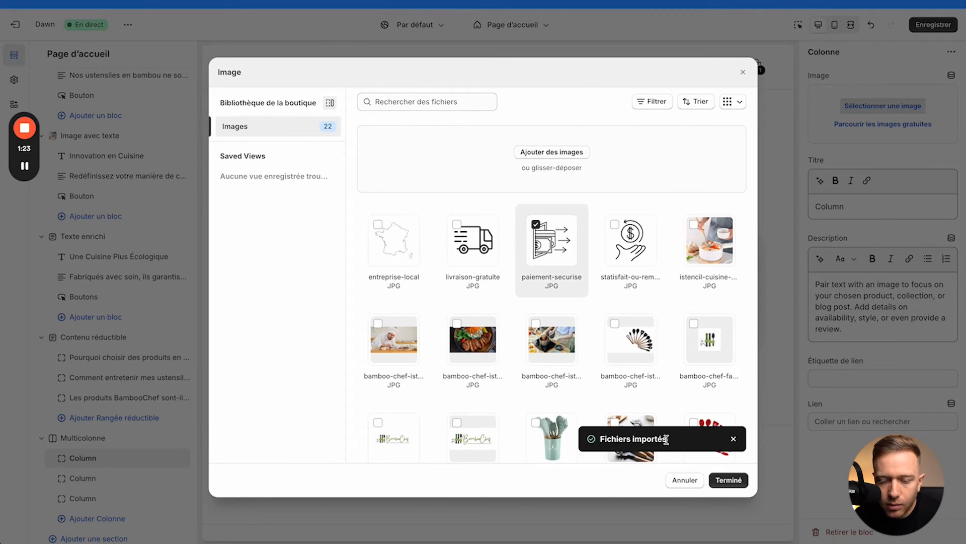
click(716, 481)
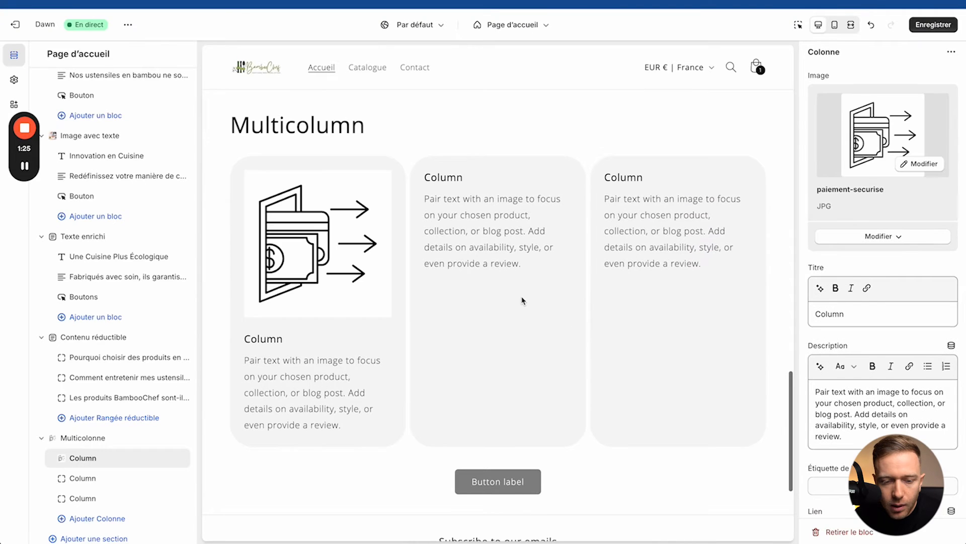
Step: Apply colour scheme Nuancier 5 to the Multicolonne section and check the scheme's individual colours without editing them
click(102, 438)
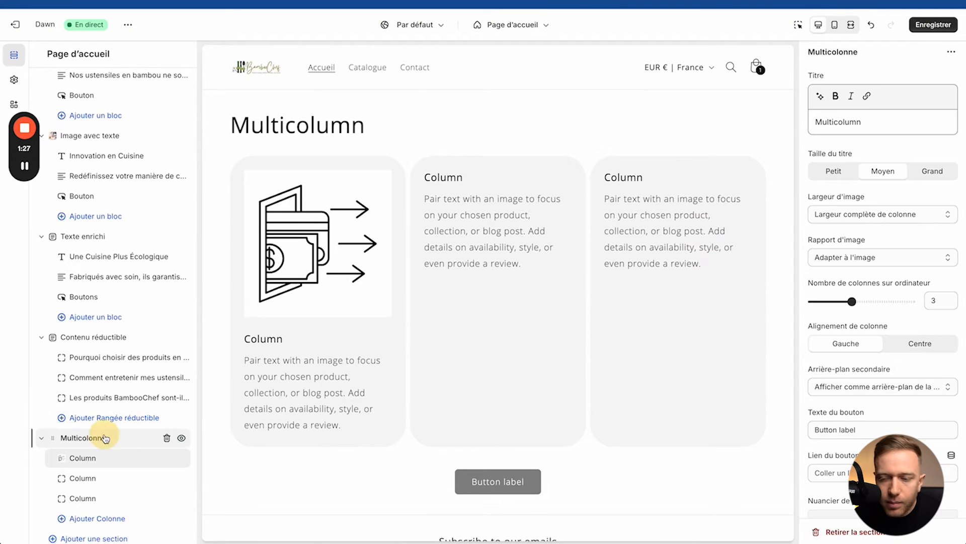
scroll(856, 369, down, 2)
scroll(881, 362, down, 2)
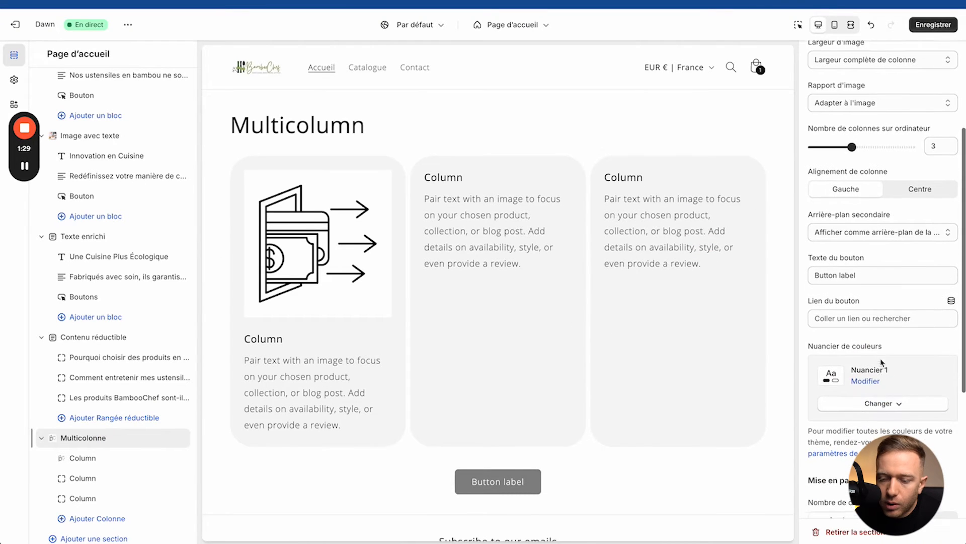
click(876, 400)
click(871, 200)
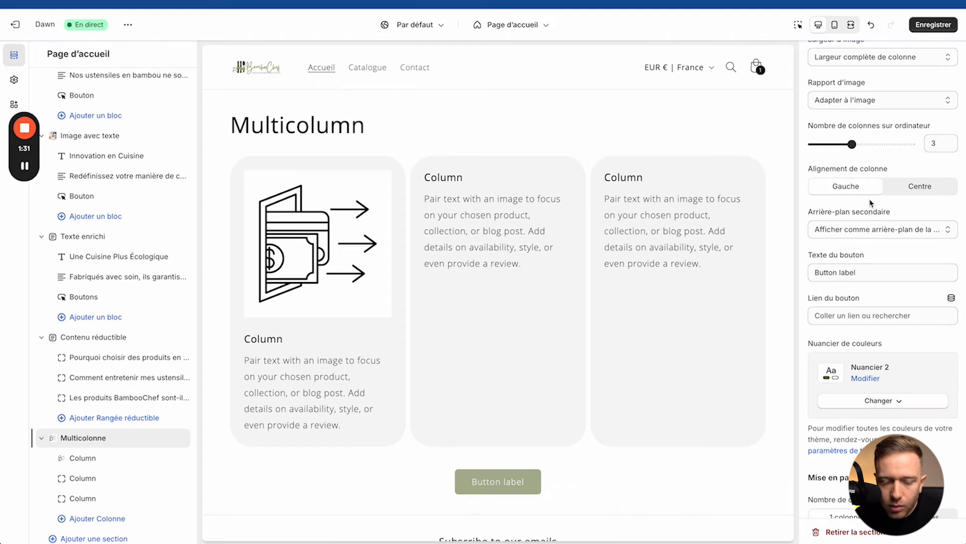
click(891, 410)
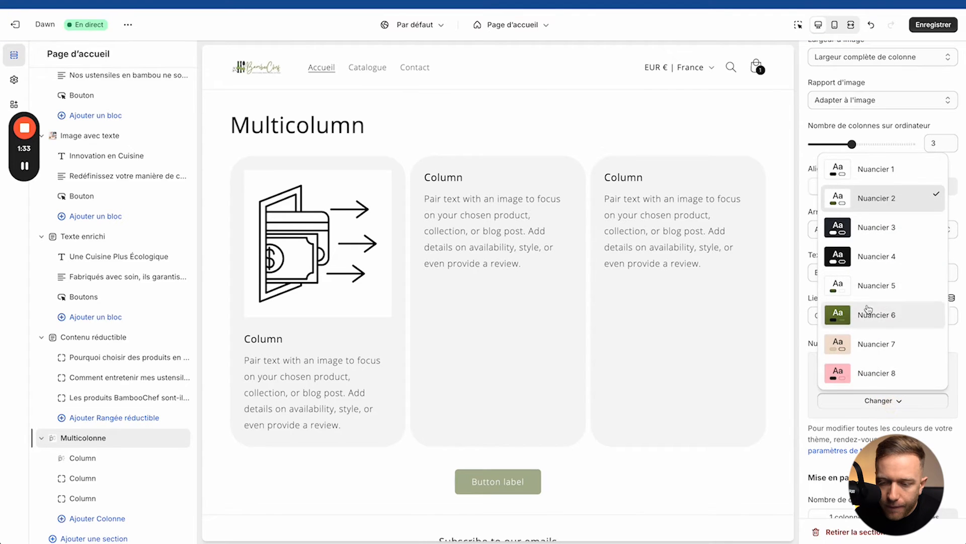
click(863, 285)
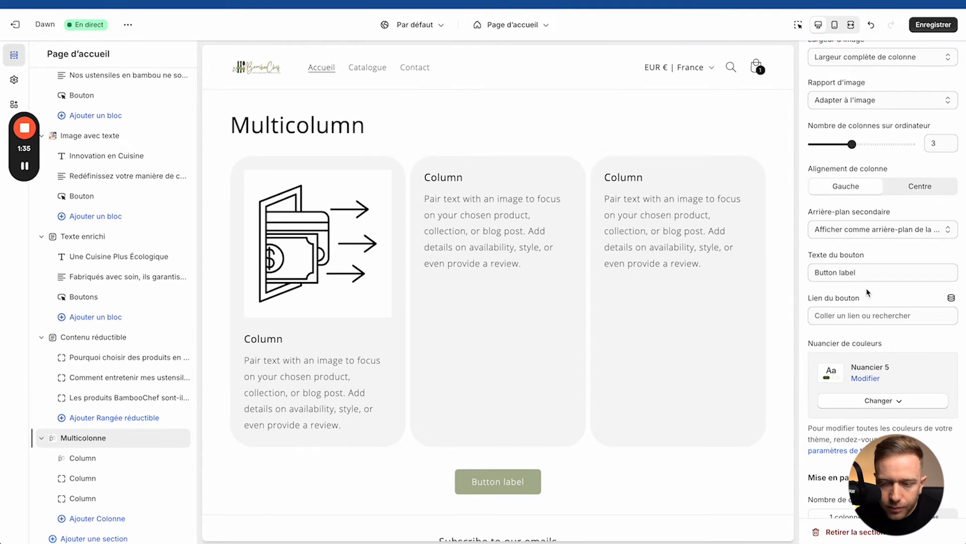
scroll(854, 255, down, 5)
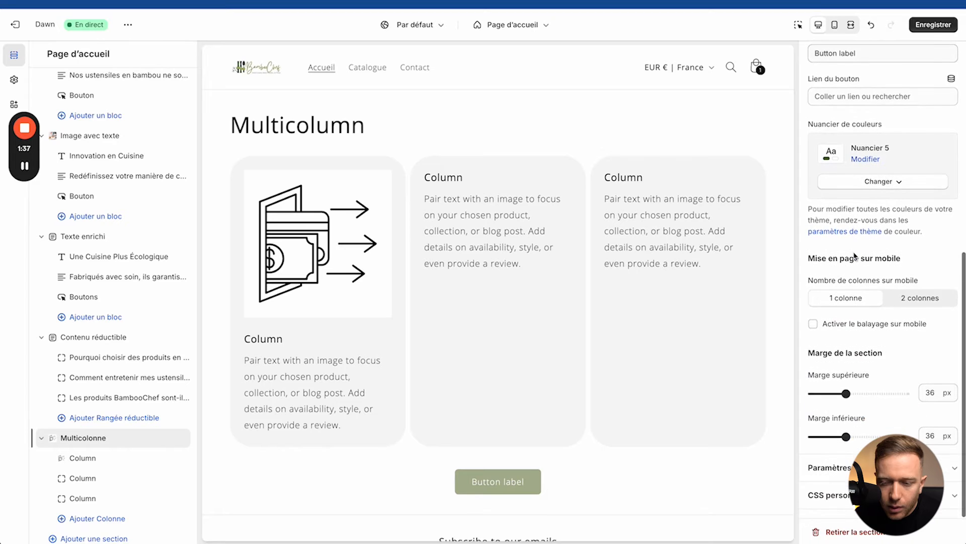
scroll(854, 256, up, 9)
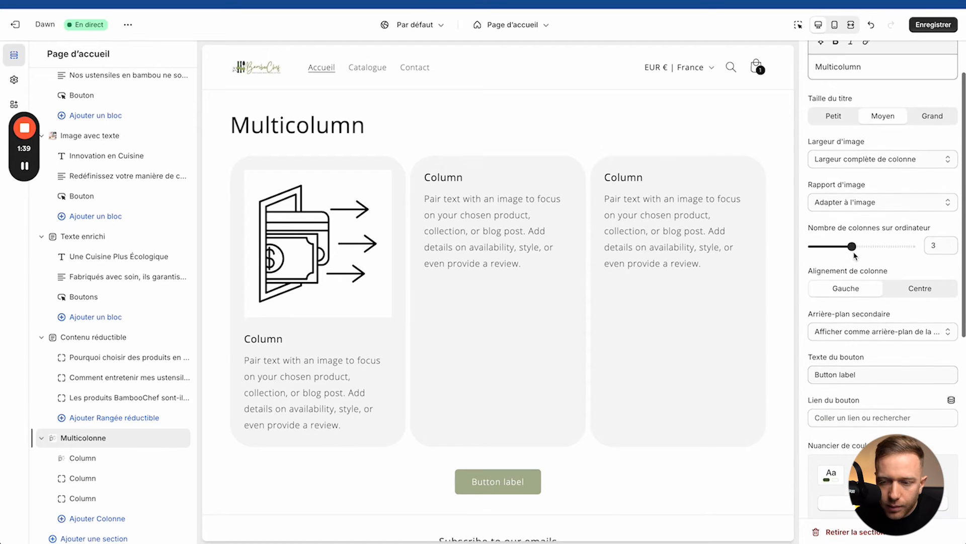
scroll(854, 256, down, 5)
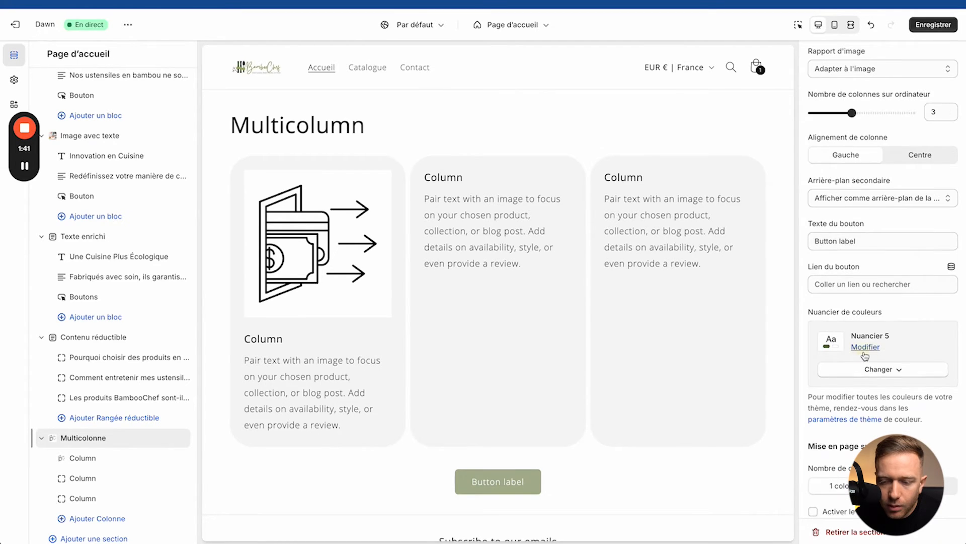
click(864, 344)
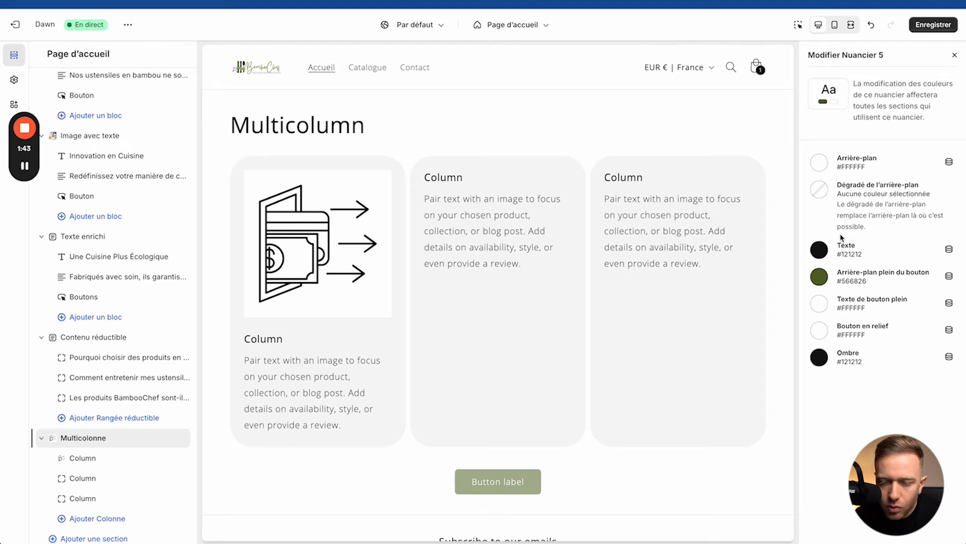
click(954, 55)
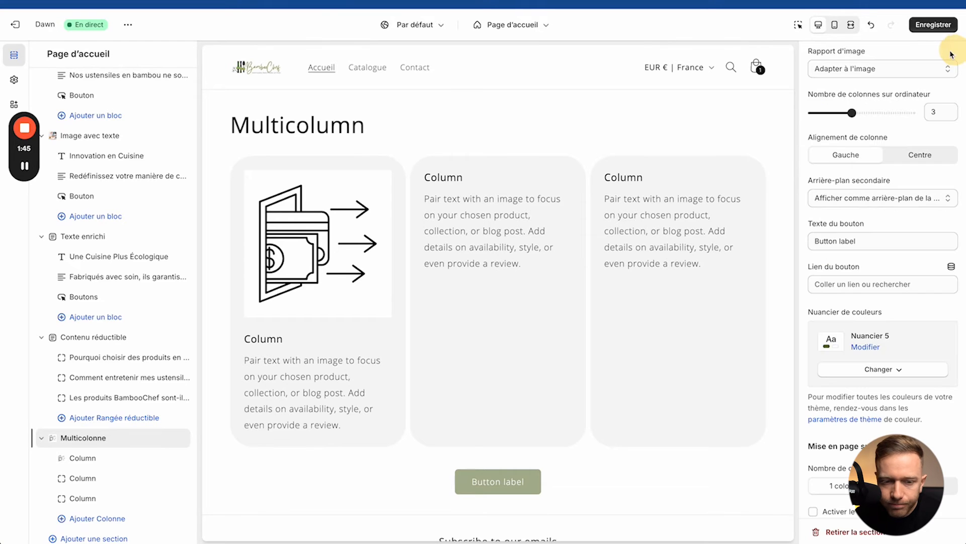
Step: Set the Multicolonne section's number of columns on desktop to 4
scroll(858, 243, up, 5)
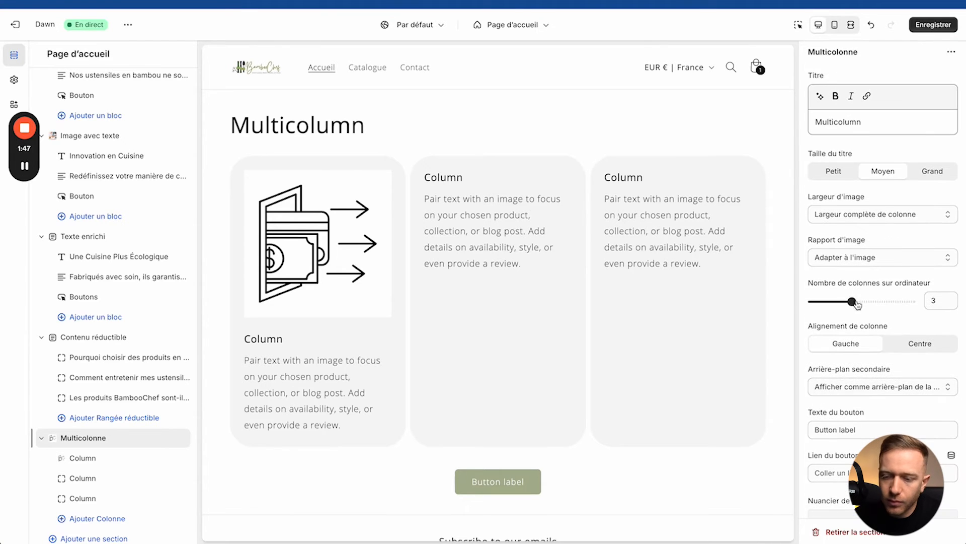
drag(853, 301, 872, 301)
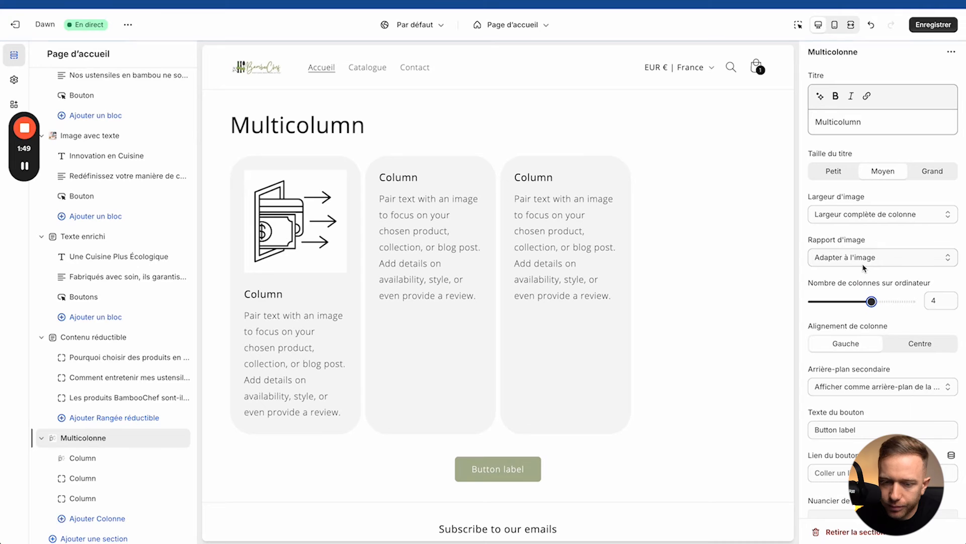
Step: Add a fourth column to the Multicolonne section and return to the section's own settings
click(105, 518)
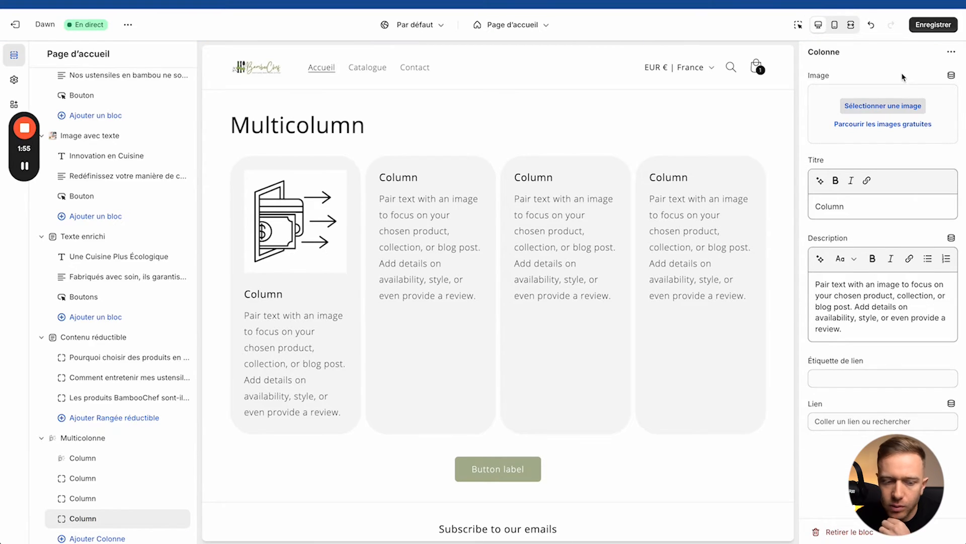
click(97, 437)
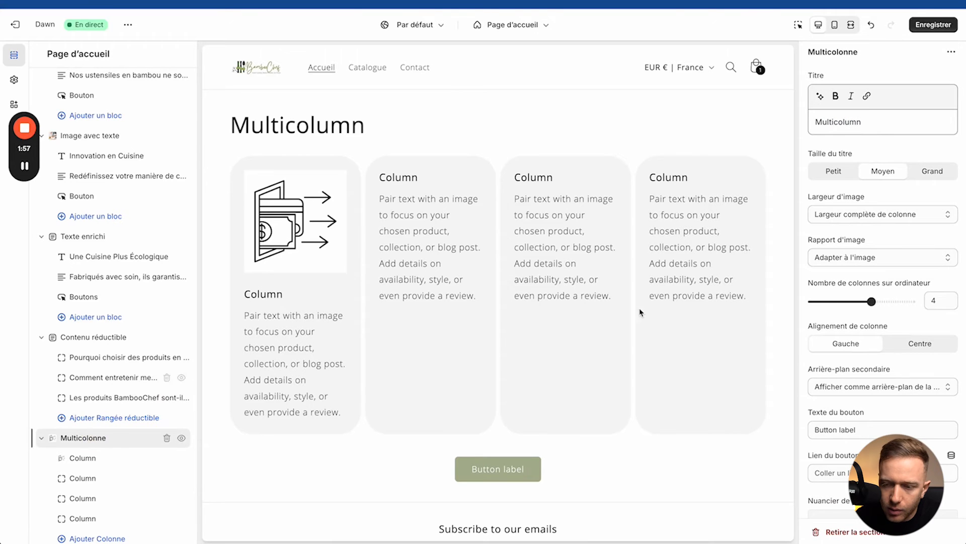
Step: Try #FF8080 as Nuancier 5's background colour on the Multicolonne section, and set it back to #FFFFFF
scroll(854, 269, down, 6)
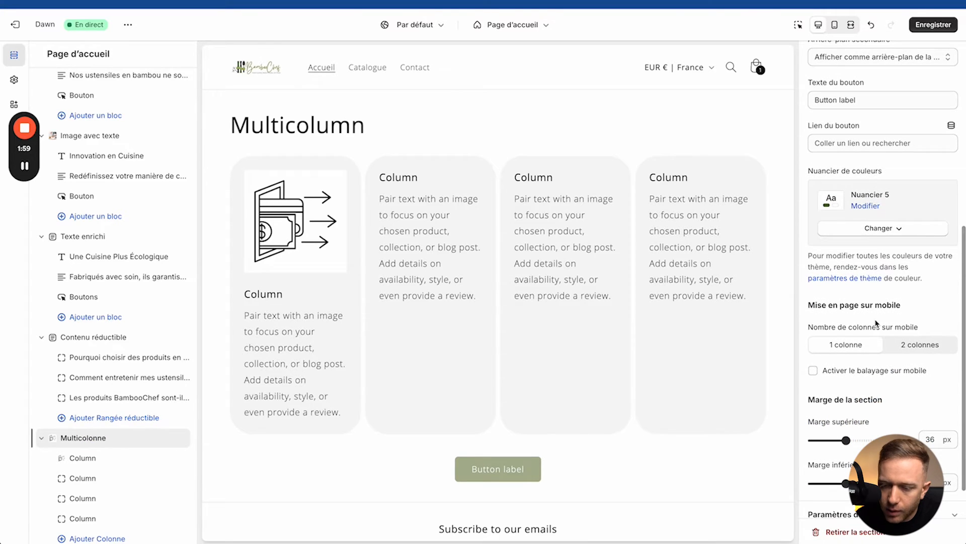
scroll(876, 324, down, 1)
click(862, 160)
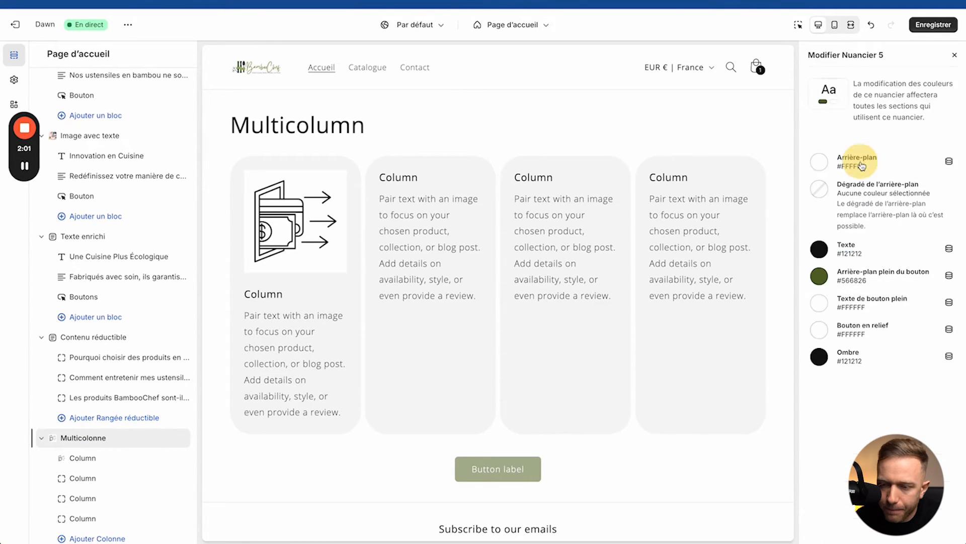
click(821, 163)
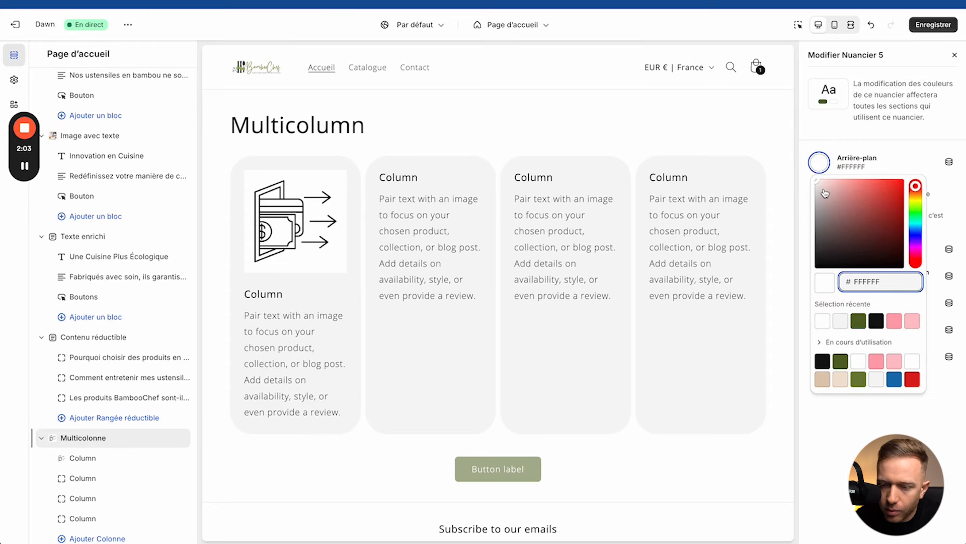
drag(800, 170, 860, 145)
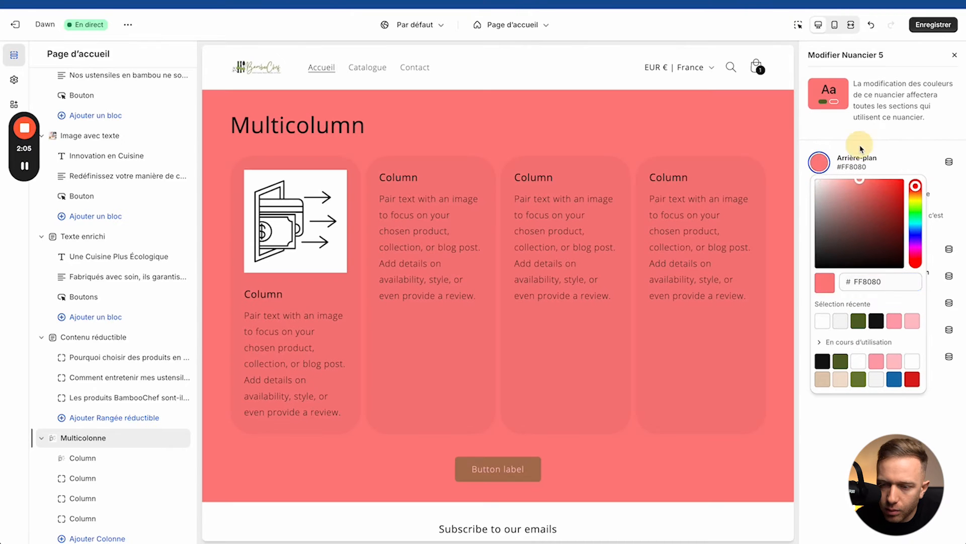
click(827, 168)
click(821, 186)
drag(822, 189, 794, 157)
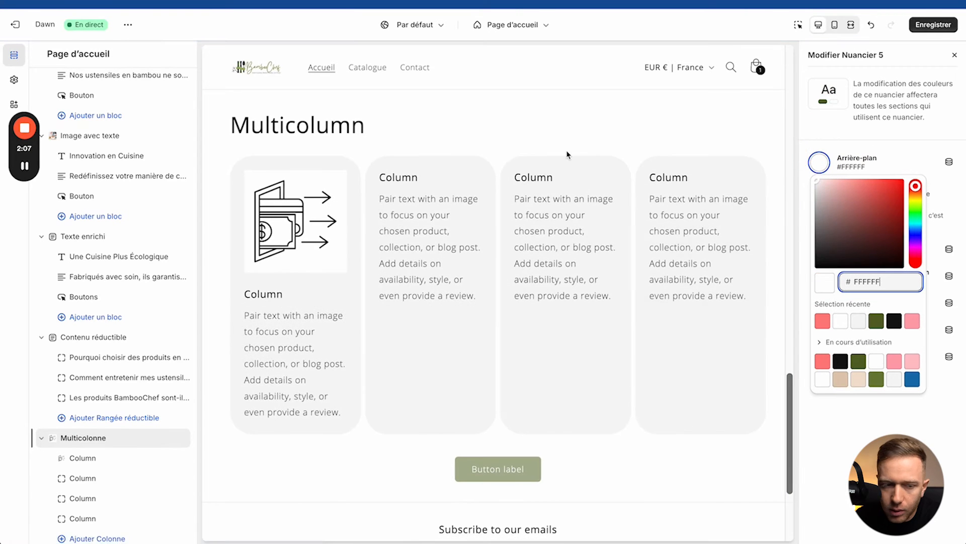
Step: Examine the Support multimédia border and shadow options in the theme settings
click(16, 79)
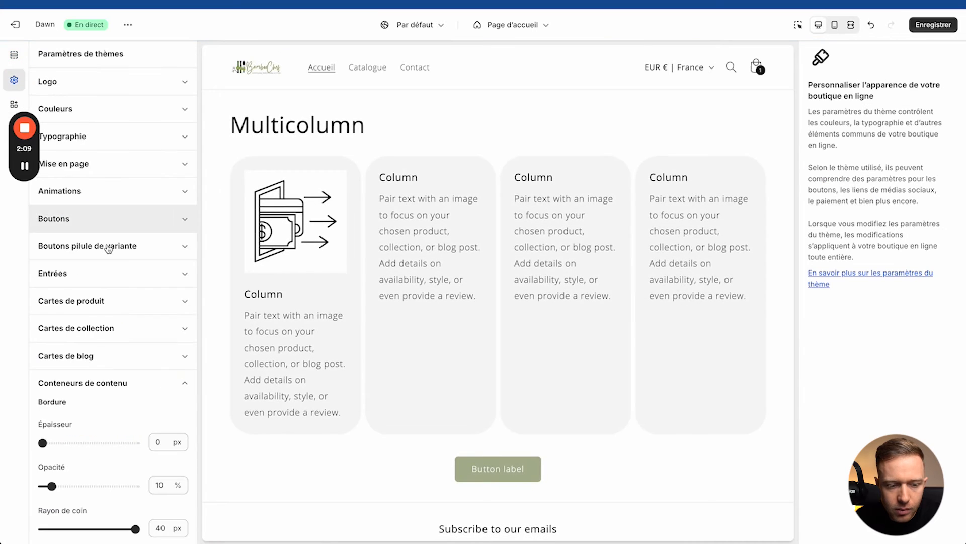
scroll(107, 248, down, 1)
click(165, 353)
scroll(155, 322, down, 3)
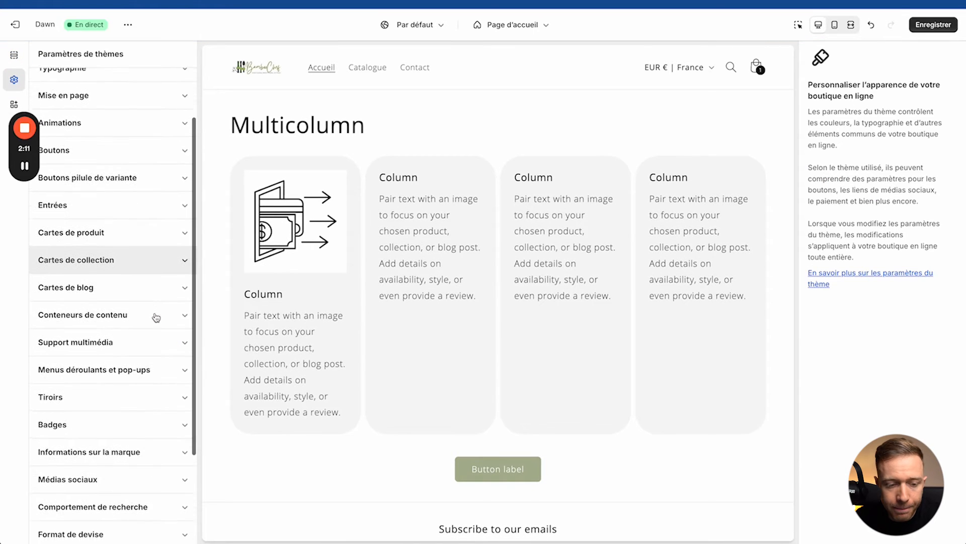
click(156, 288)
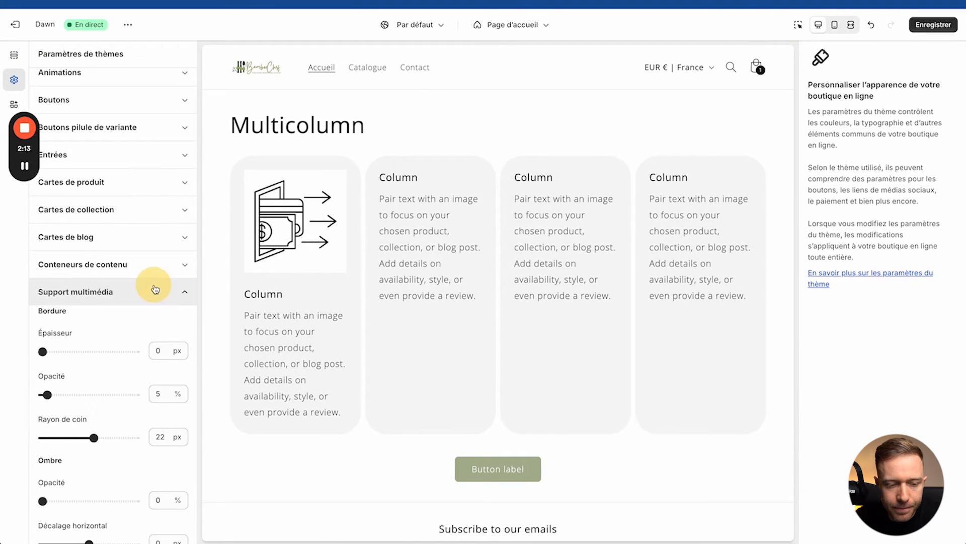
scroll(153, 302, down, 3)
scroll(151, 300, down, 1)
scroll(146, 292, up, 5)
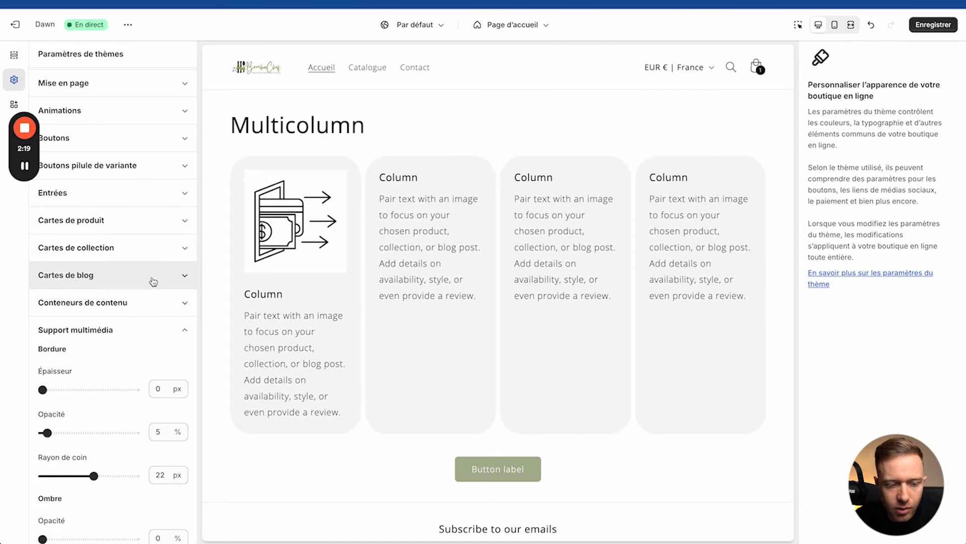
Step: Set the border corner radius of the theme's content containers to 0 px
click(146, 304)
scroll(145, 307, down, 4)
scroll(145, 335, up, 5)
scroll(140, 341, down, 2)
drag(135, 403, 3, 402)
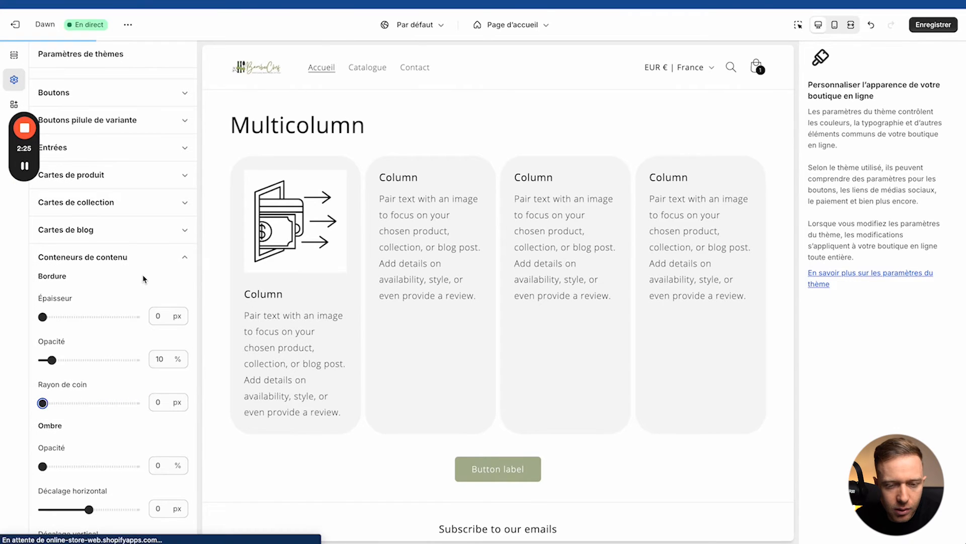
Step: Set the content containers' border opacity to 0 % and their shadow's horizontal offset to 6 px
scroll(123, 365, down, 3)
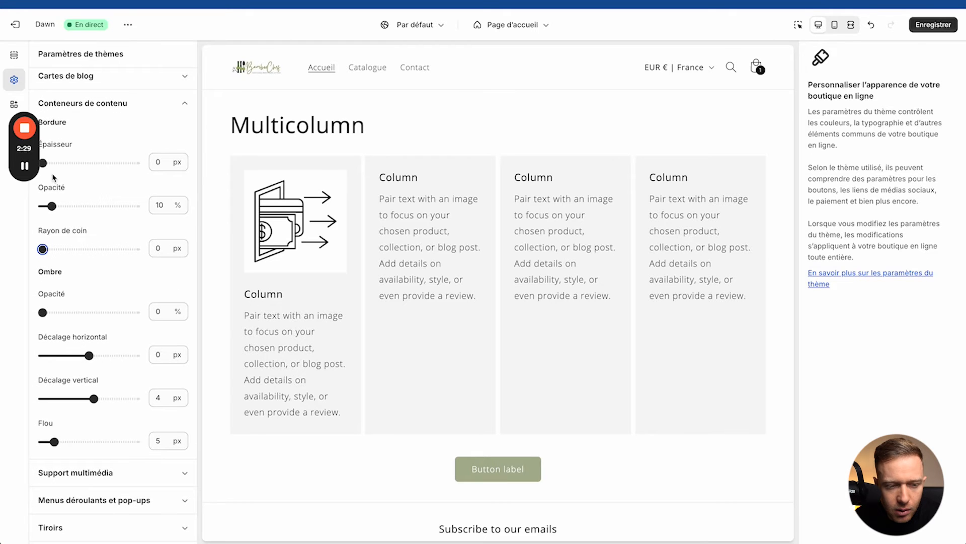
drag(51, 205, 10, 206)
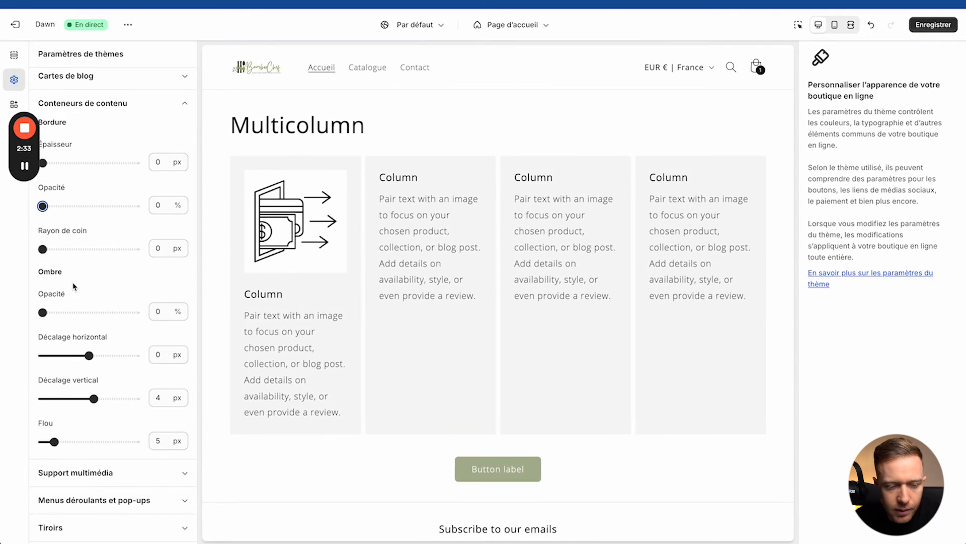
mouse_move(89, 356)
mouse_down()
mouse_move(10, 356)
mouse_move(95, 355)
mouse_up()
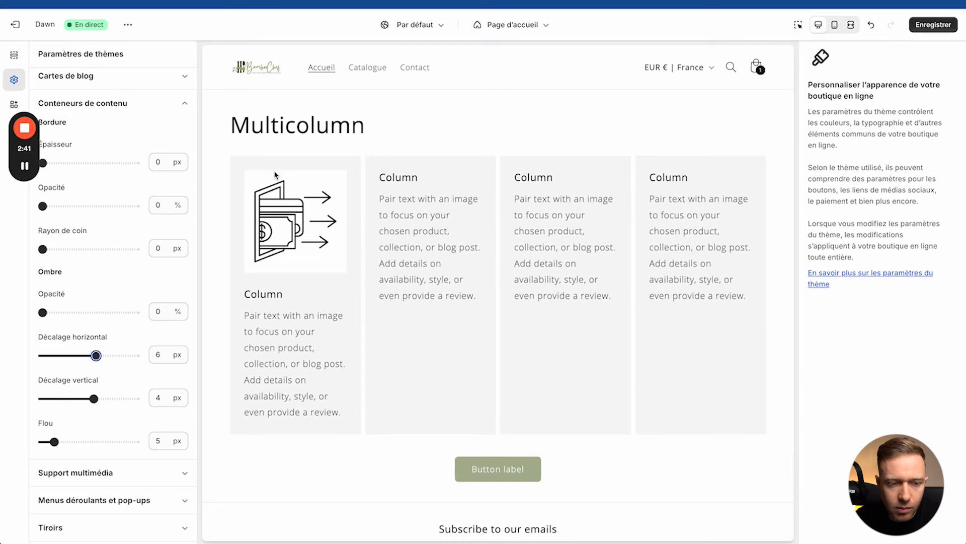
Step: Review the Multicolonne section's Nuancier 5 colours, mobile layout and margins, and test its Afficher les sections lors du défilement option
click(15, 56)
scroll(90, 423, down, 3)
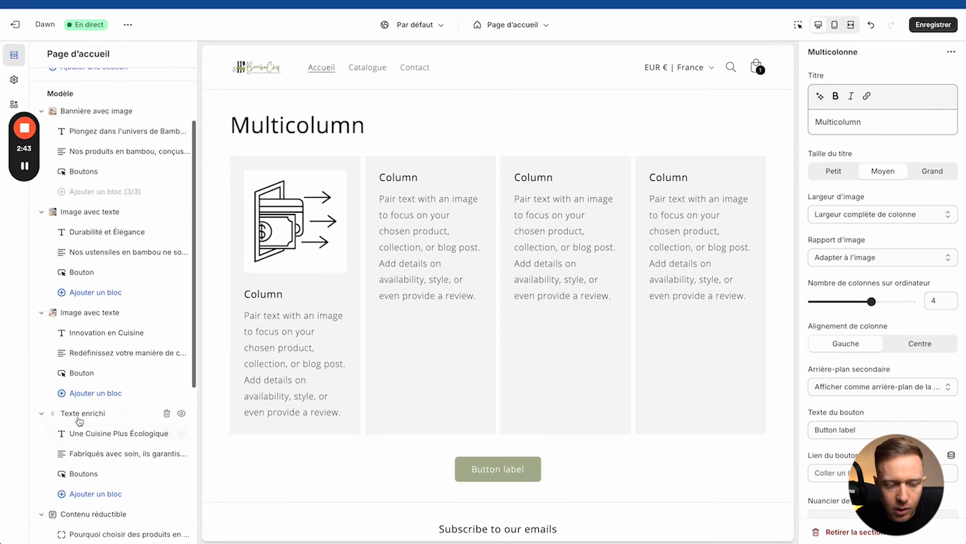
click(88, 511)
scroll(101, 353, down, 5)
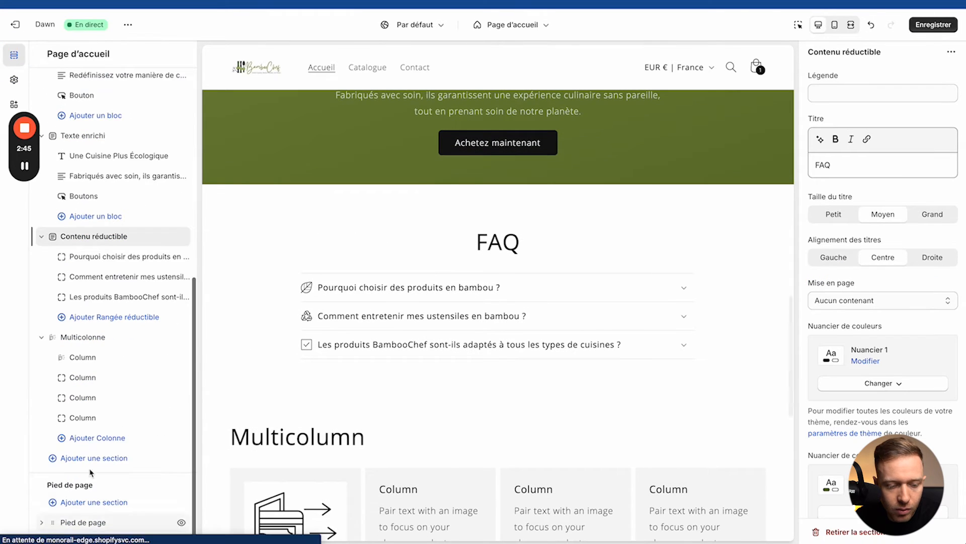
click(101, 337)
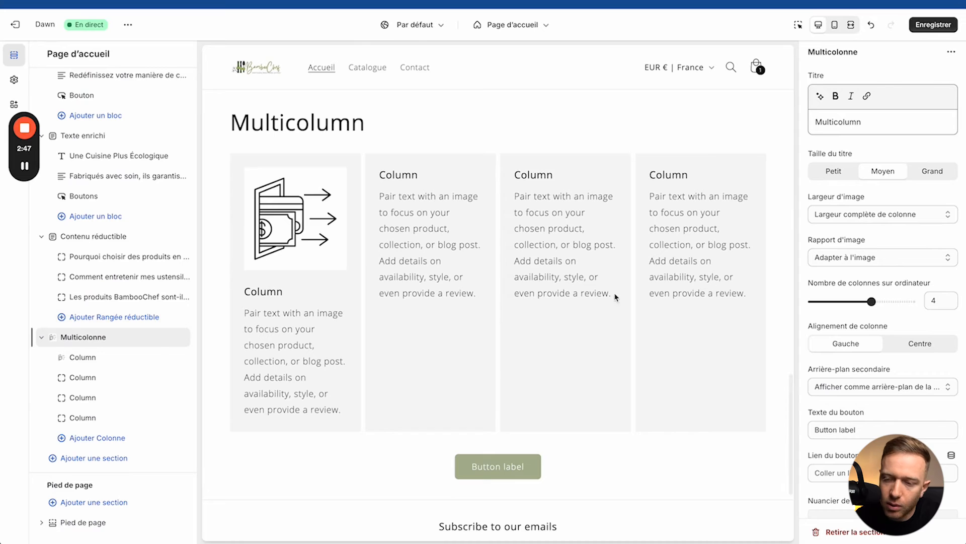
scroll(904, 274, down, 6)
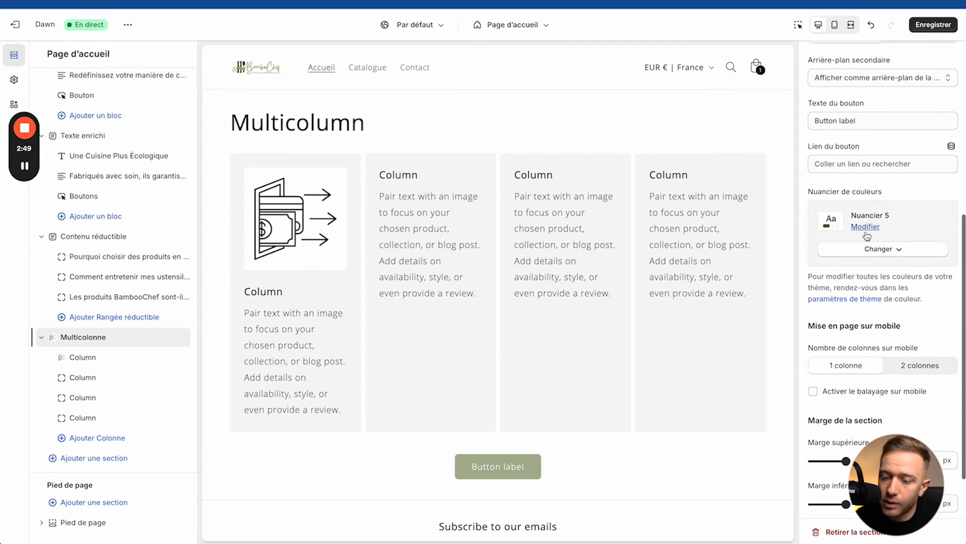
click(866, 227)
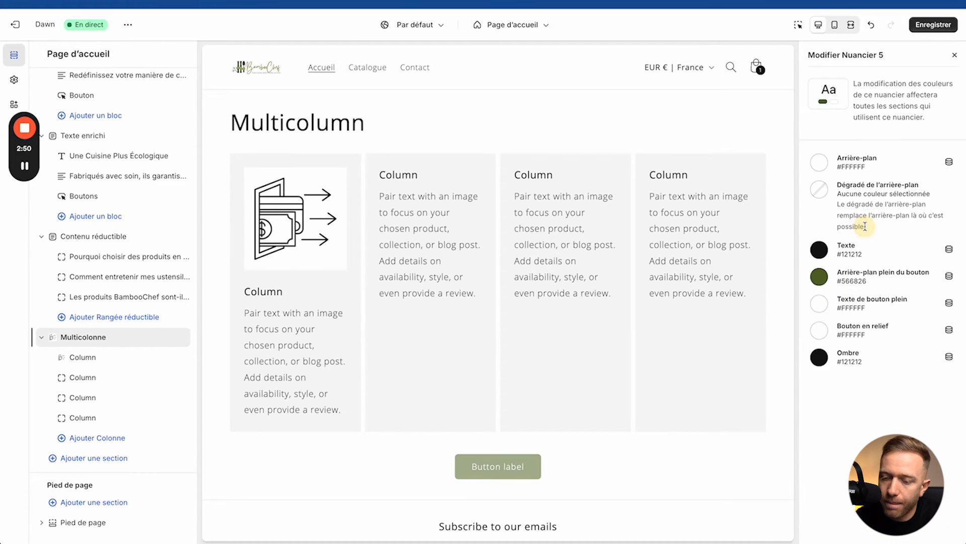
click(956, 52)
scroll(862, 250, down, 1)
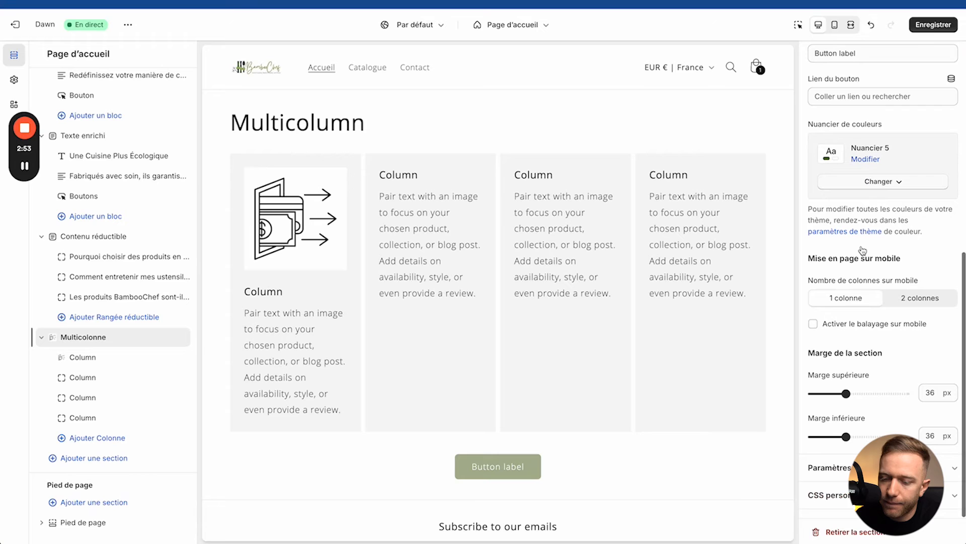
scroll(855, 352, down, 2)
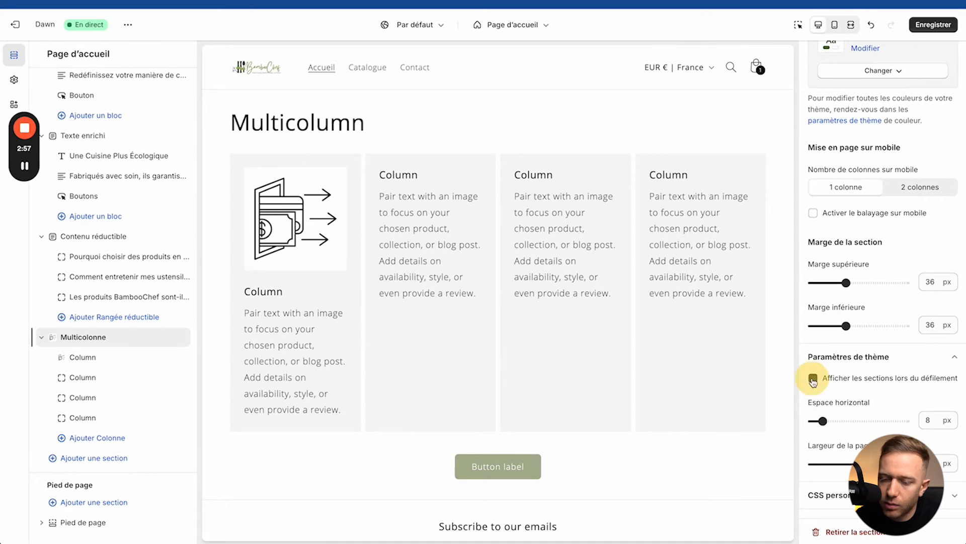
click(813, 379)
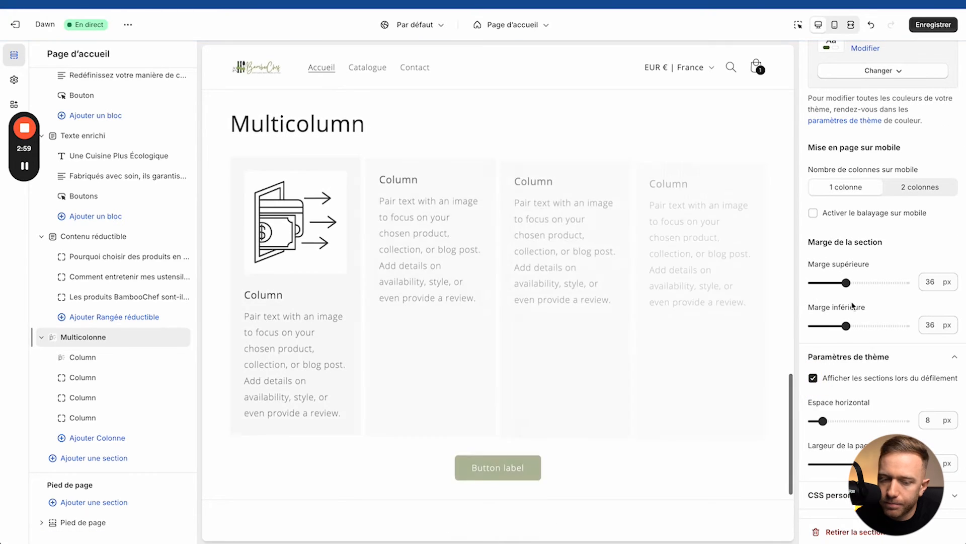
Step: Try the colour schemes Nuancier 7, Nuancier 8 and Nuancier 1 on the Multicolonne section
scroll(856, 179, up, 4)
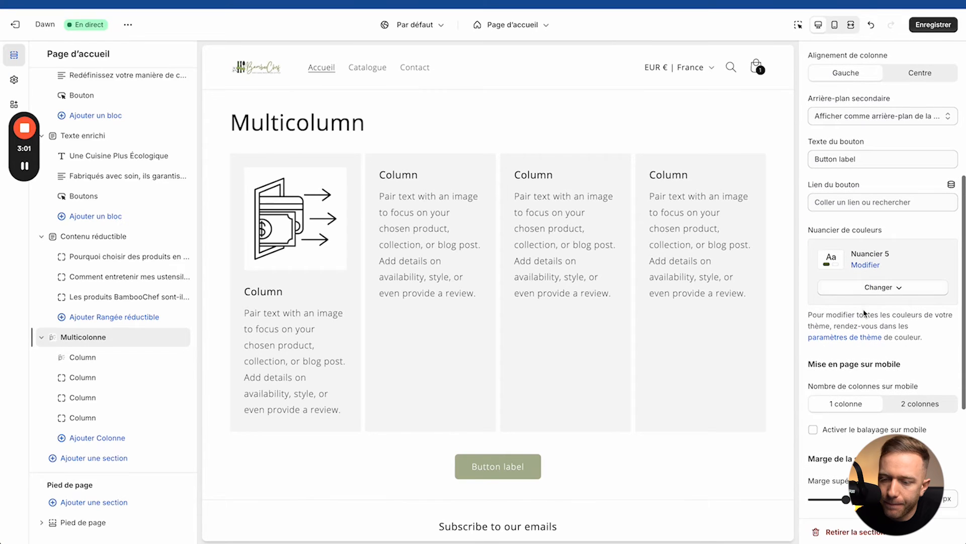
click(868, 290)
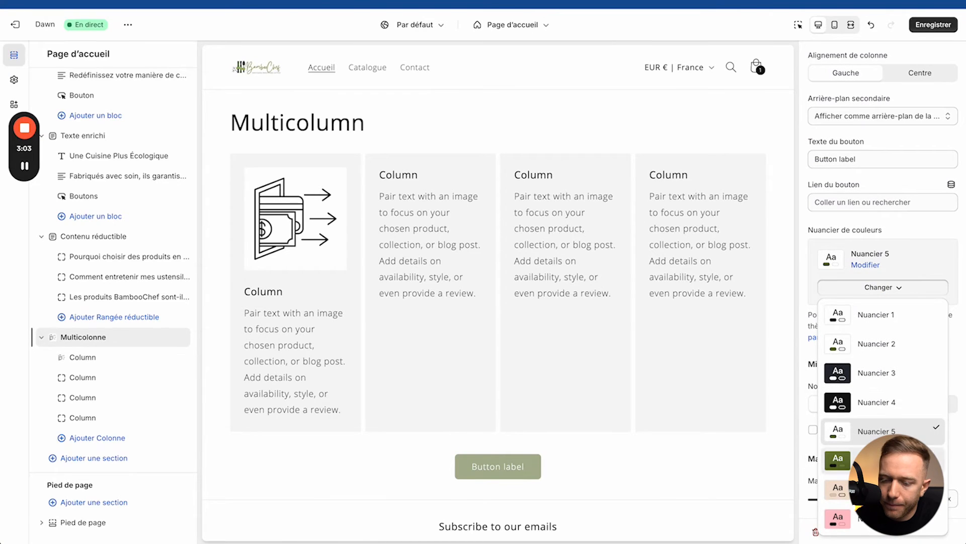
click(856, 487)
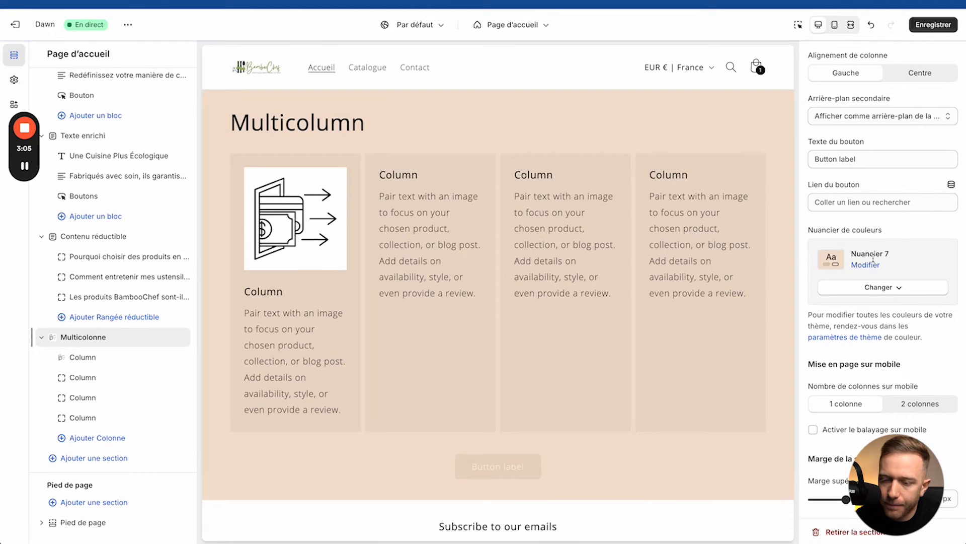
click(863, 287)
click(856, 516)
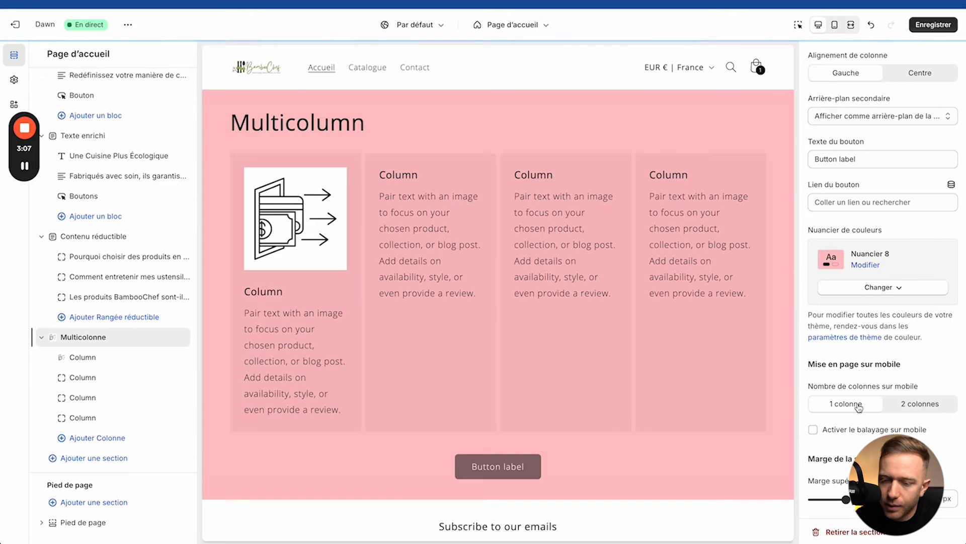
click(868, 287)
click(859, 313)
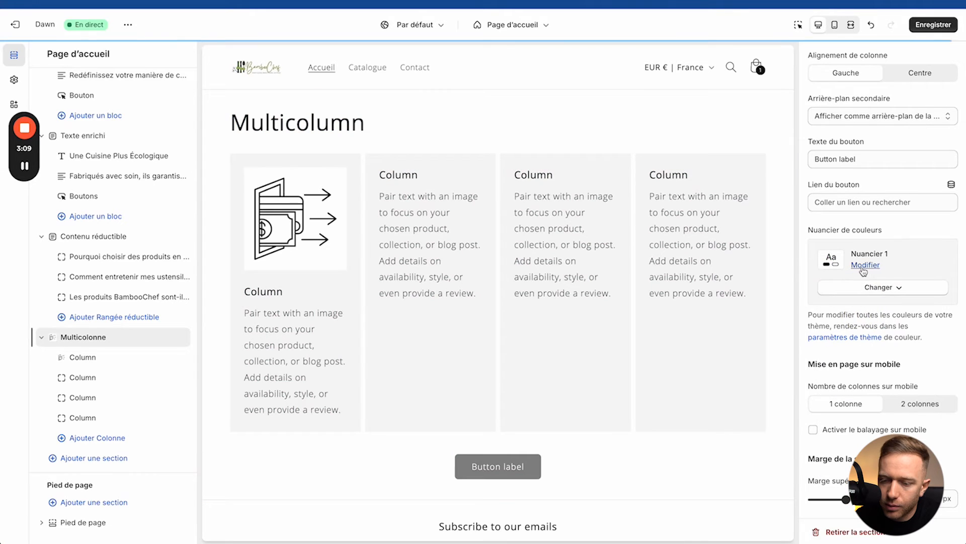
Step: Try existing colour swatches, including #121212, for Nuancier 1's solid button background and close the scheme editor
click(864, 265)
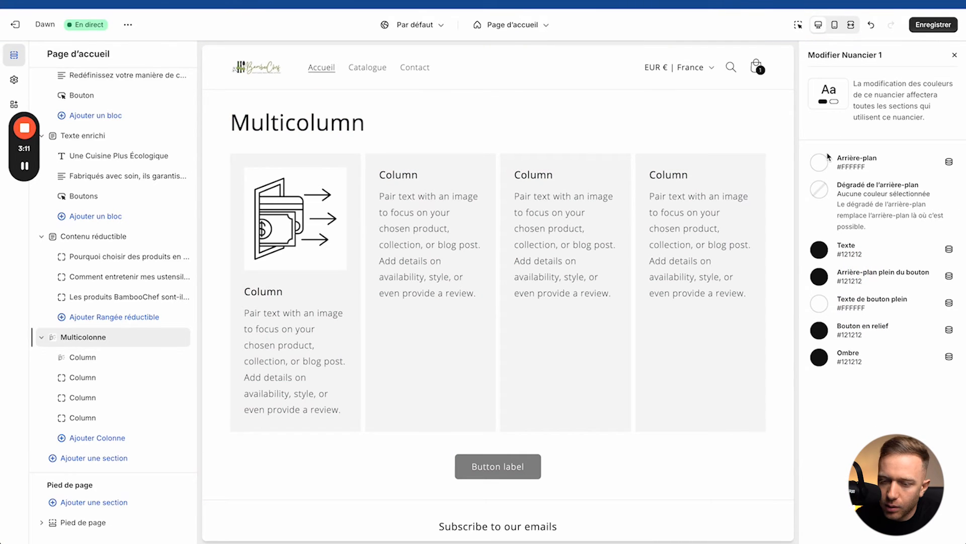
click(820, 276)
click(824, 233)
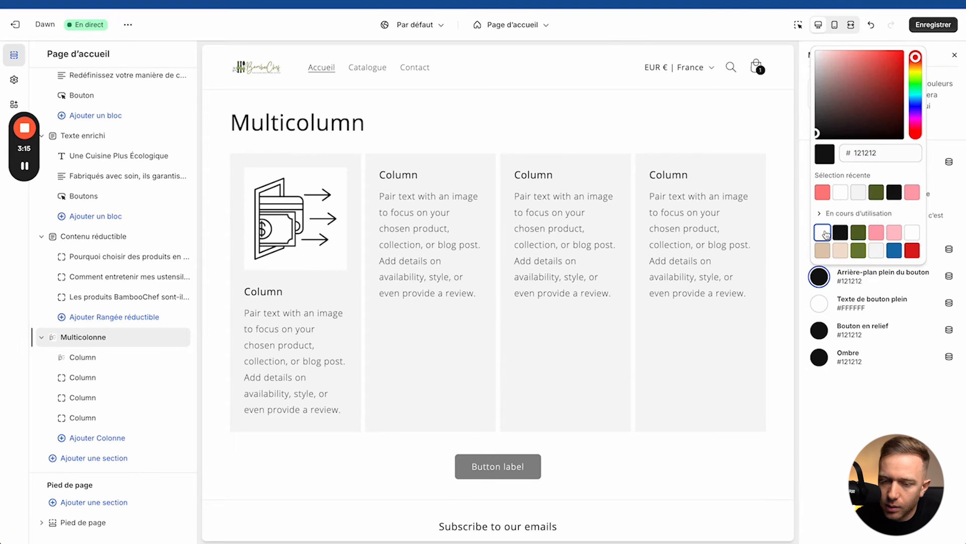
click(841, 232)
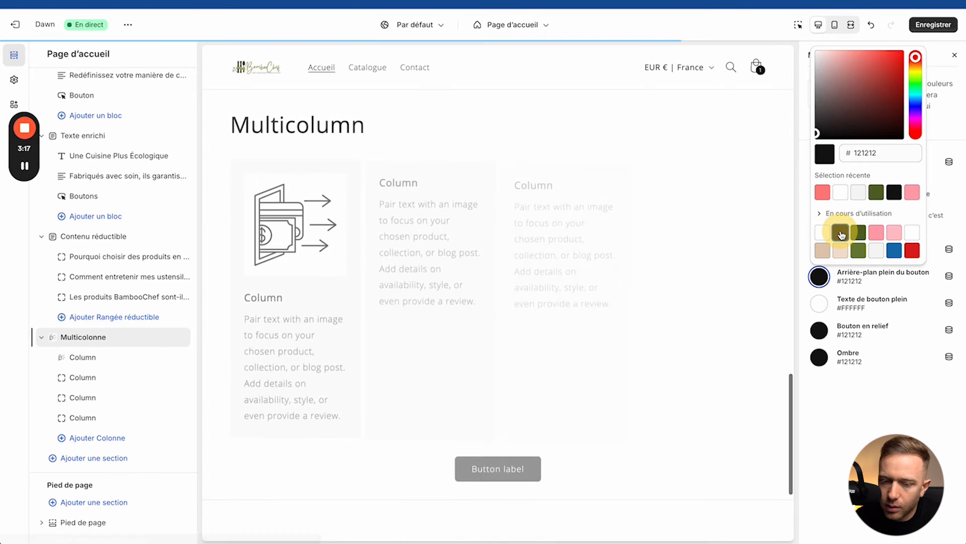
click(851, 393)
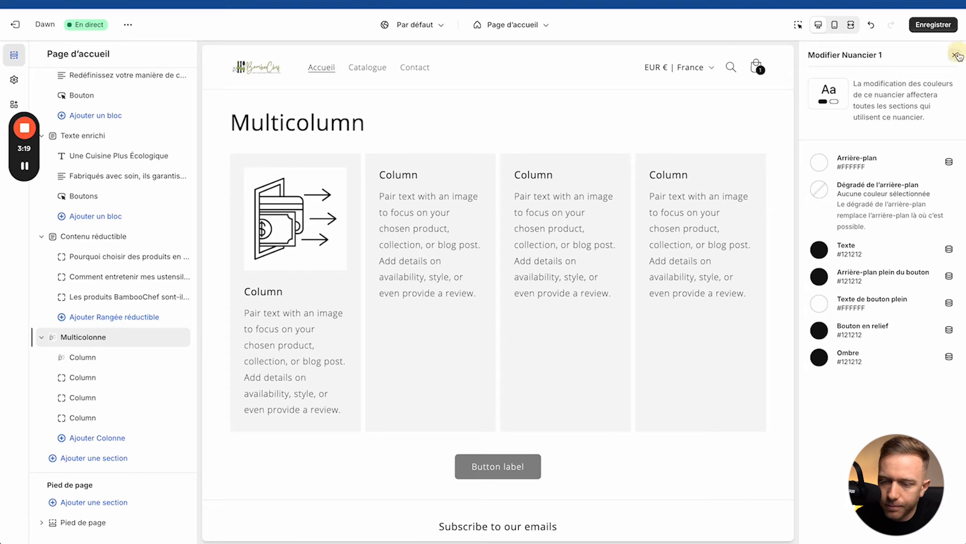
click(956, 55)
Step: Apply colour scheme Nuancier 7 to the Multicolonne section
click(854, 285)
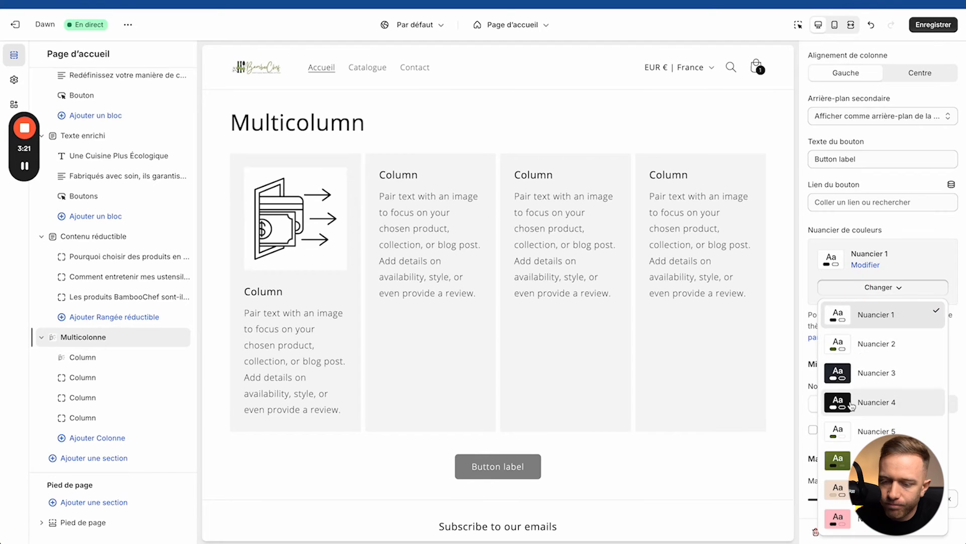
click(837, 487)
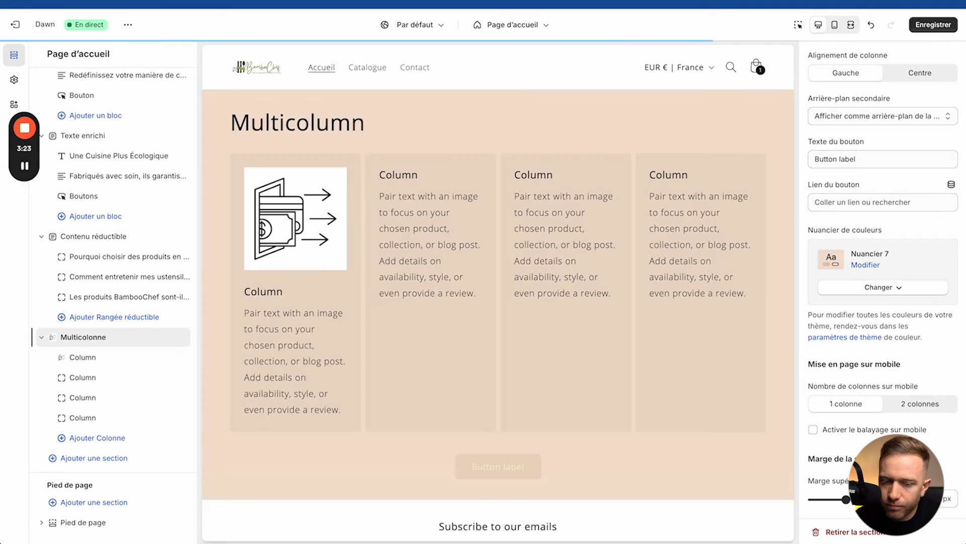
Step: Title the first column of the Multicolonne section "Paiement sécurisé"
click(91, 357)
click(884, 311)
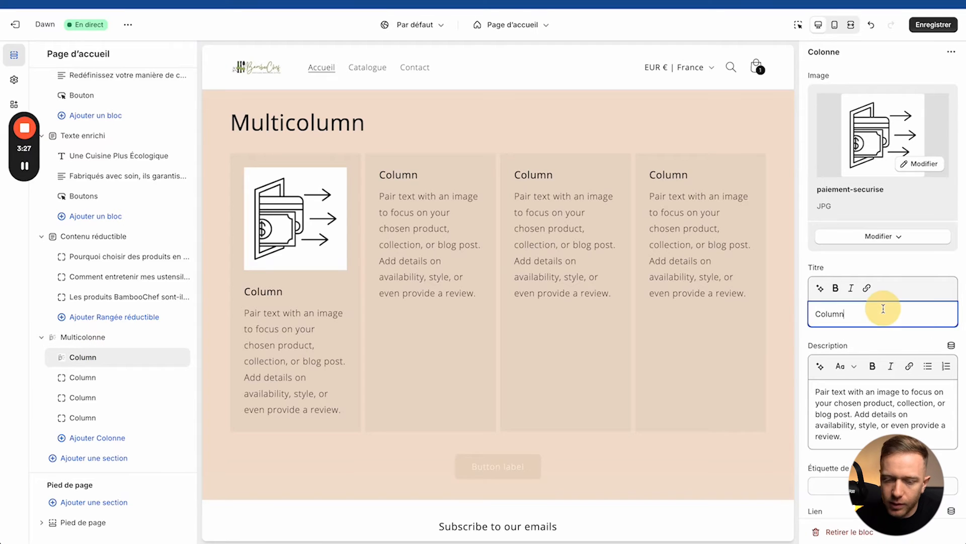
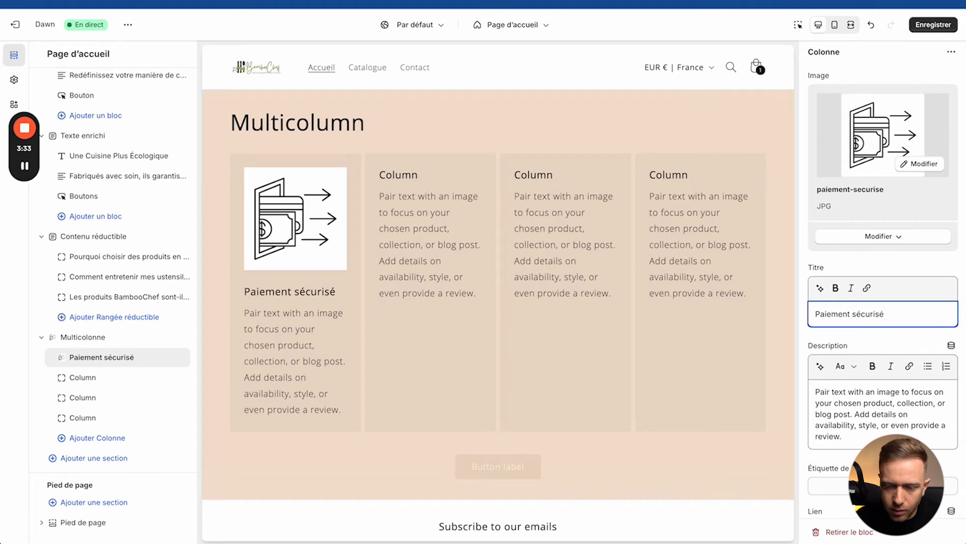
Step: Add the entreprise-local image from the store library to the second Multicolonne column
click(78, 377)
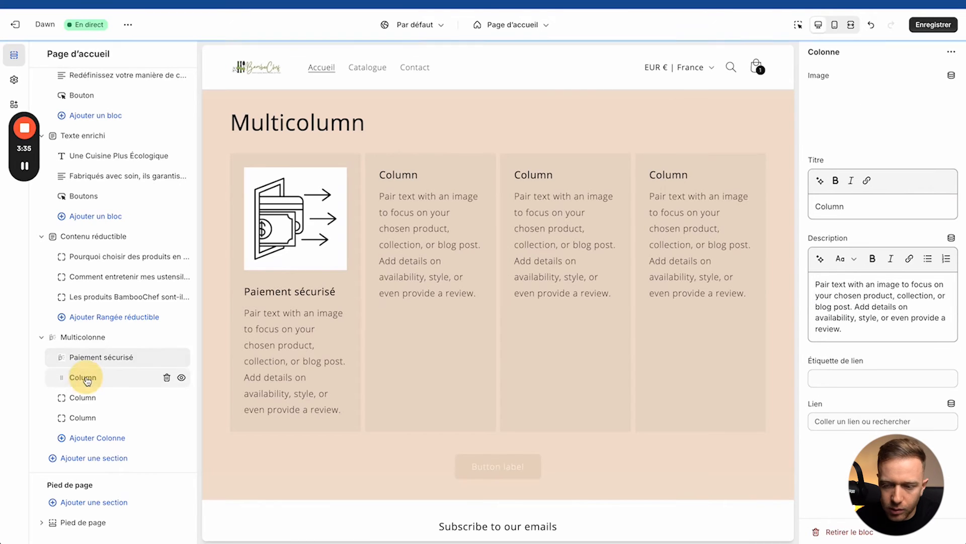
click(885, 104)
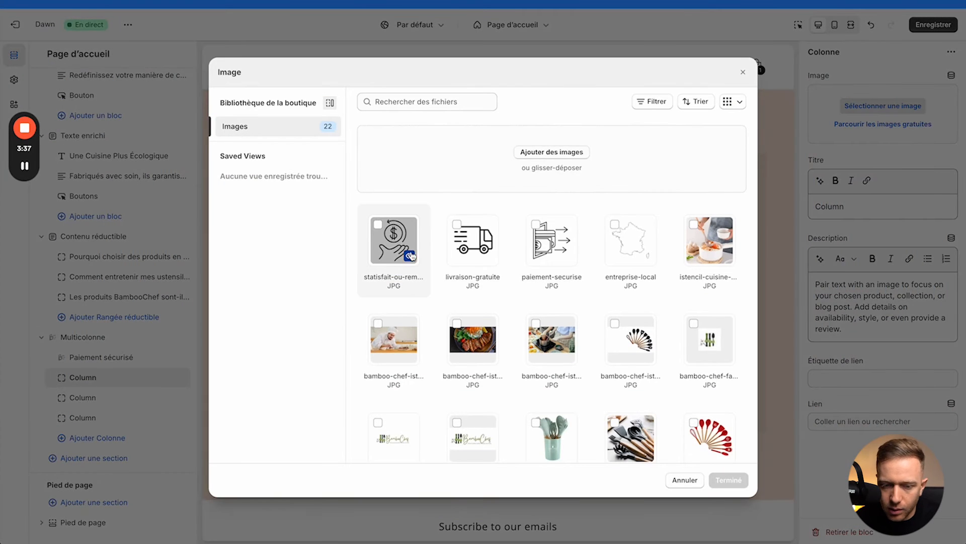
click(617, 228)
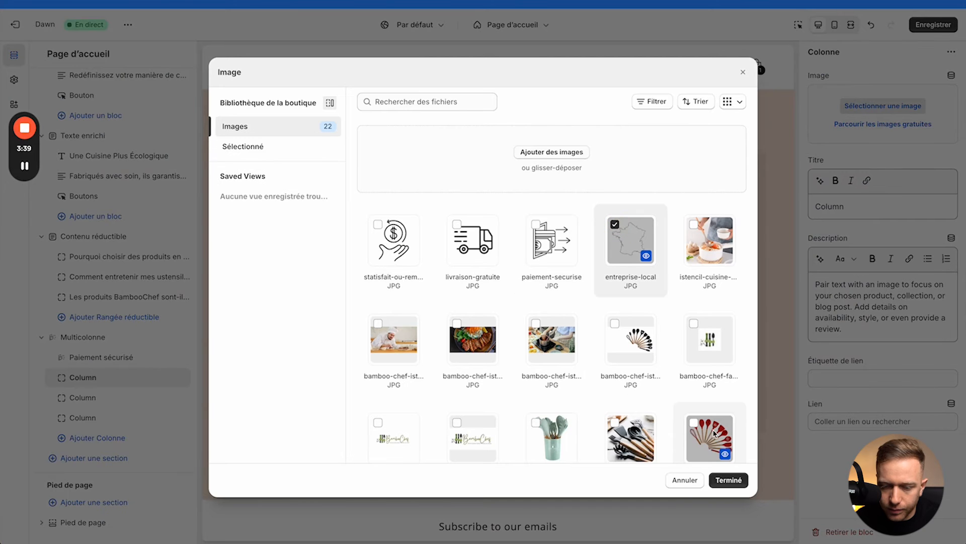
click(725, 477)
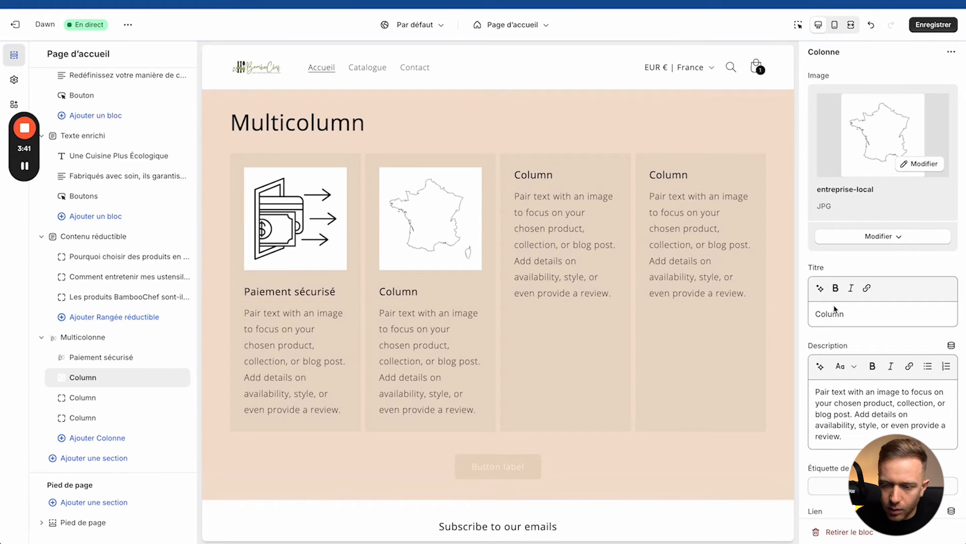
Step: Title the second column "Entreprise Française" and remove its placeholder description
double_click(834, 315)
text(Entreprise Française)
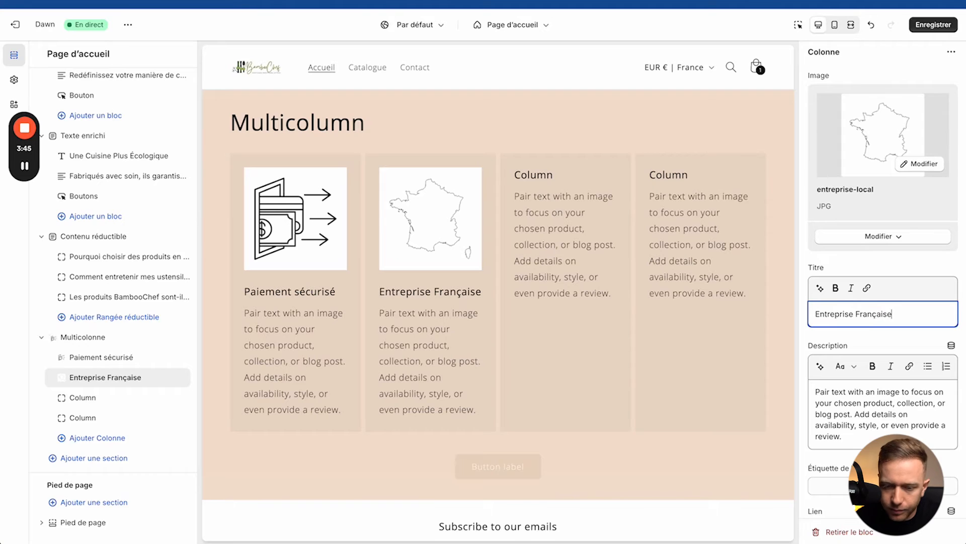
triple_click(923, 405)
key(BackSpace)
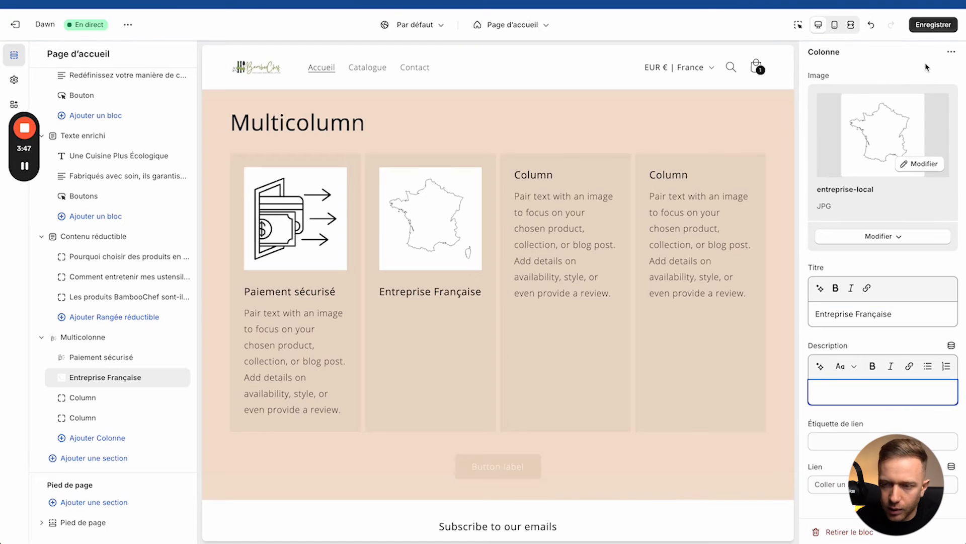
Step: Add the livraison-gratuite image from the store library to the third Multicolonne column
click(94, 397)
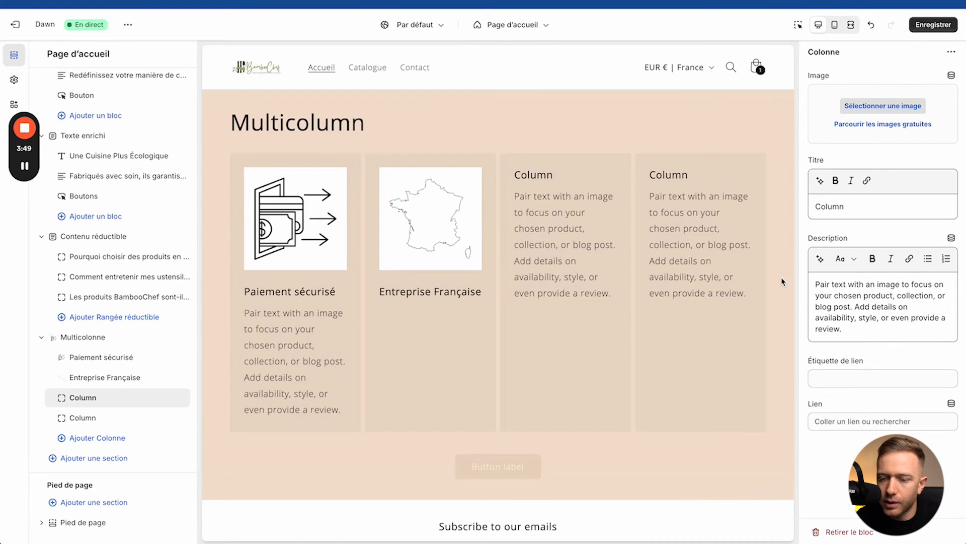
click(870, 114)
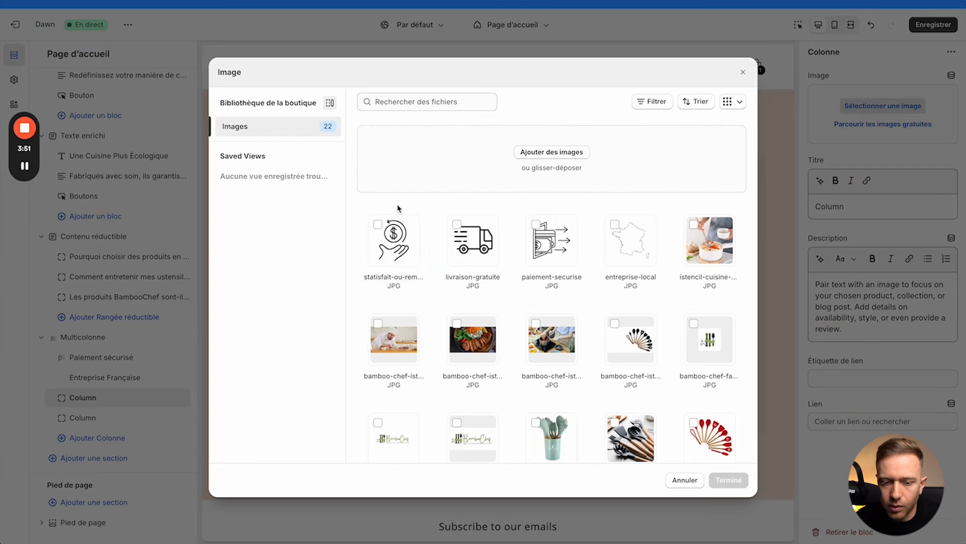
click(457, 225)
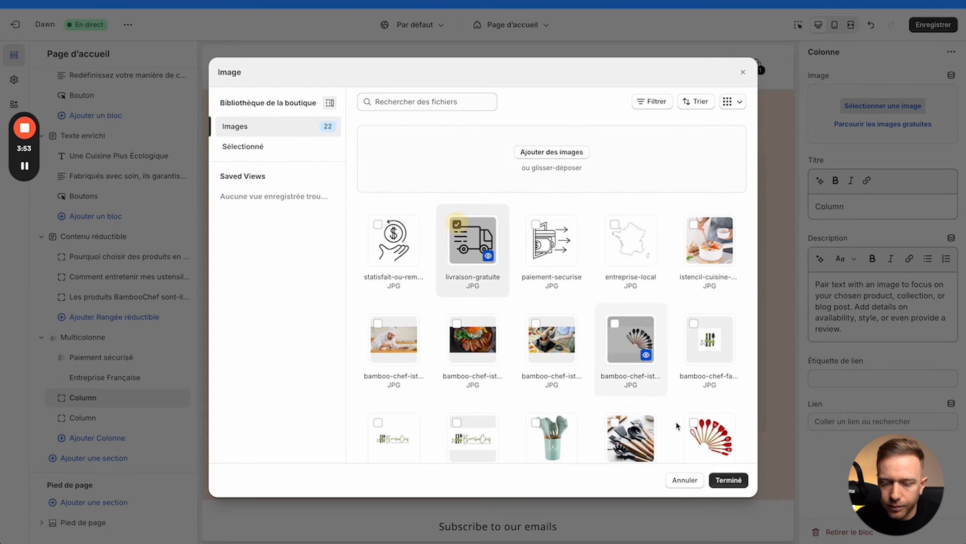
click(729, 479)
Step: Title the third column "Livraison Gratuite" and remove its placeholder description
click(833, 315)
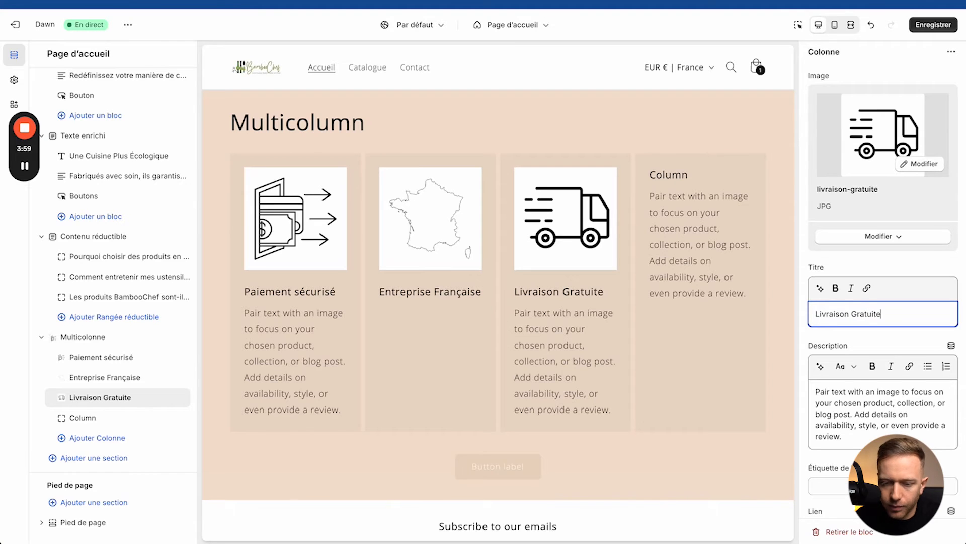
triple_click(871, 408)
key(BackSpace)
Step: Remove the placeholder description from the Paiement sécurisé column
click(102, 365)
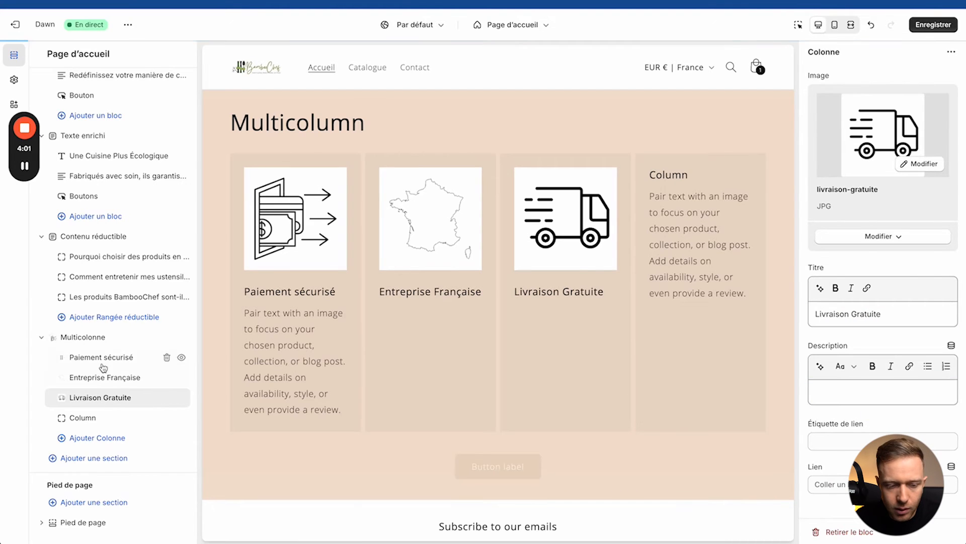
triple_click(875, 417)
key(BackSpace)
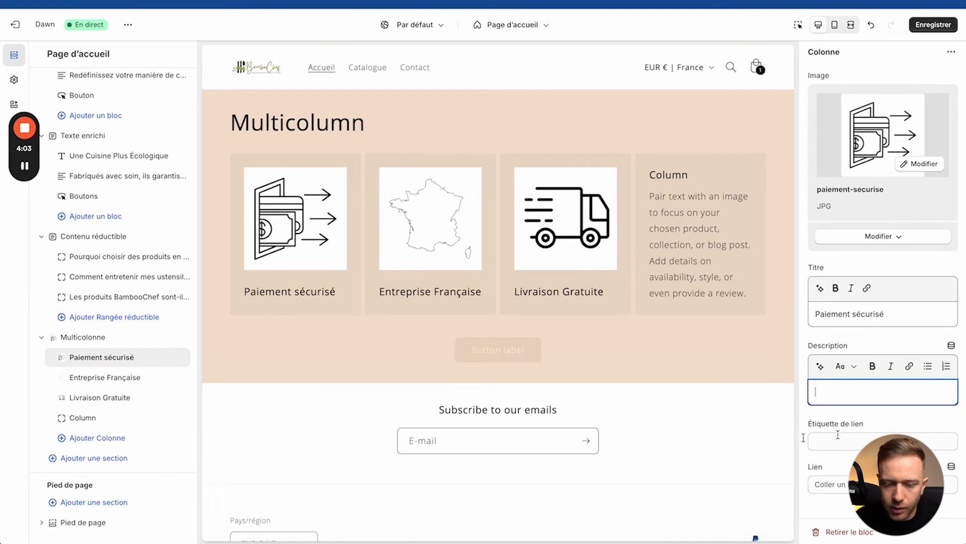
Step: Add the statisfait-ou-rembourse image from the store library to the fourth Multicolonne column
click(93, 422)
click(884, 107)
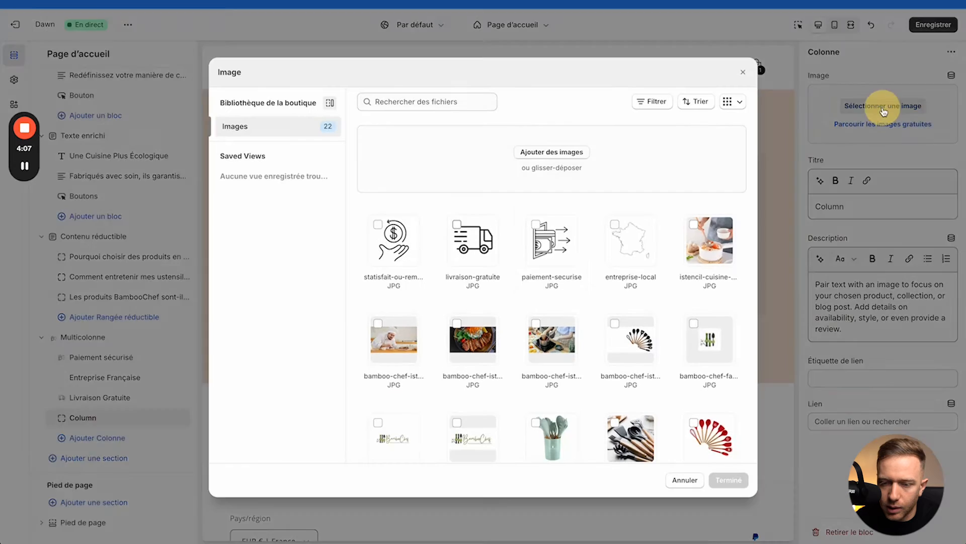
click(378, 224)
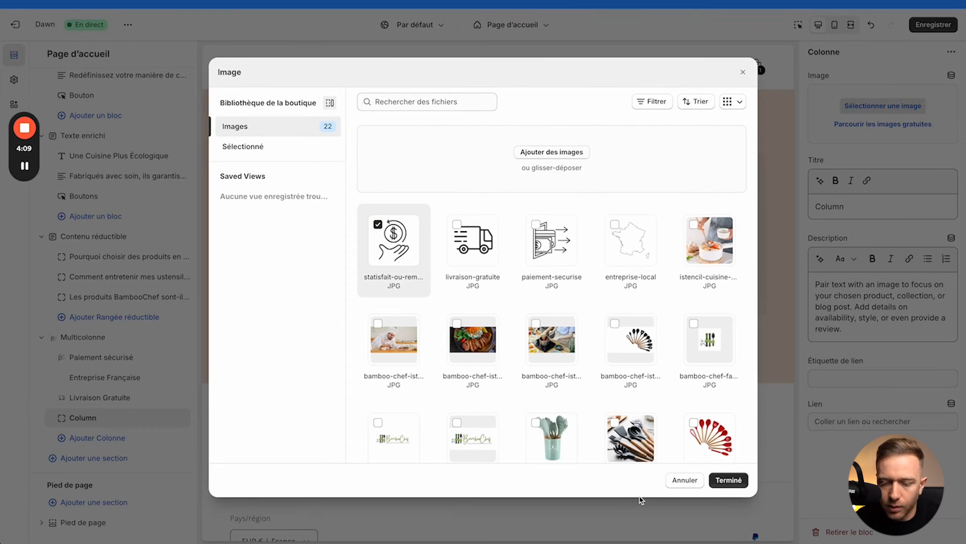
click(745, 484)
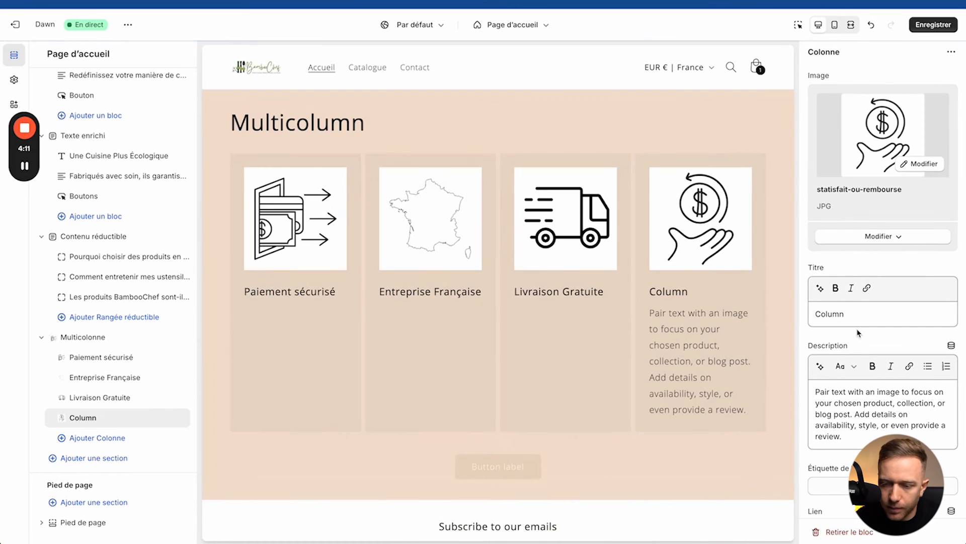
Step: Title the fourth column "Satisfait ou remboursé" and remove its placeholder description
triple_click(855, 315)
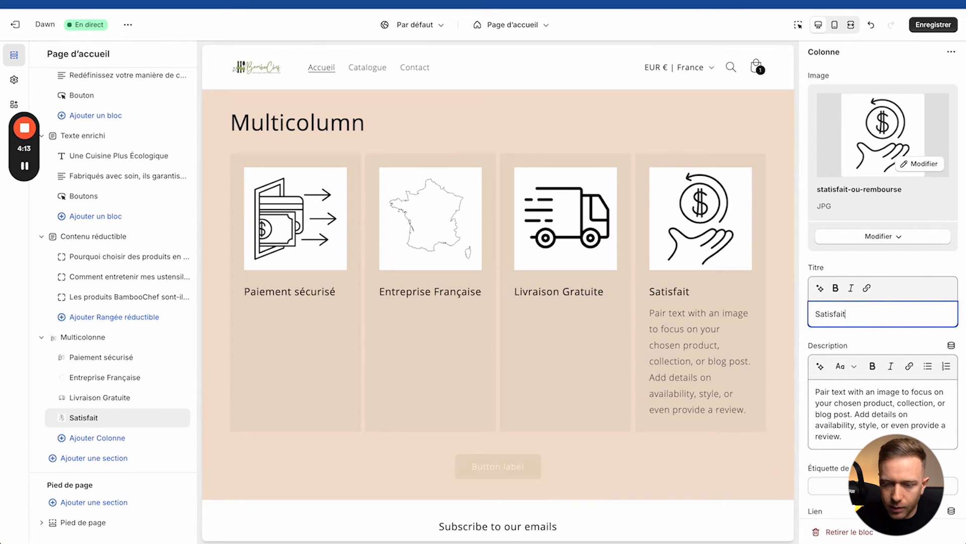
text(Satisfait ou remboursé)
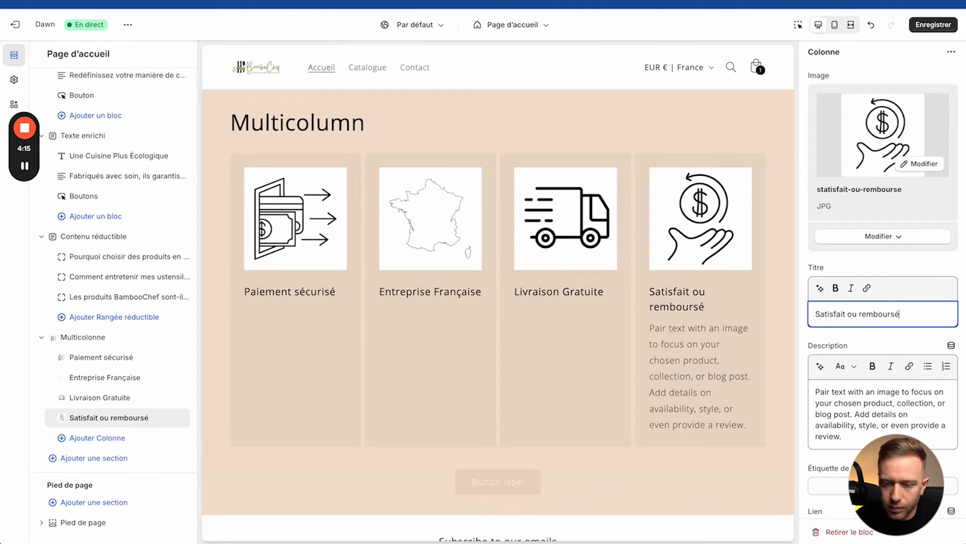
triple_click(881, 419)
key(BackSpace)
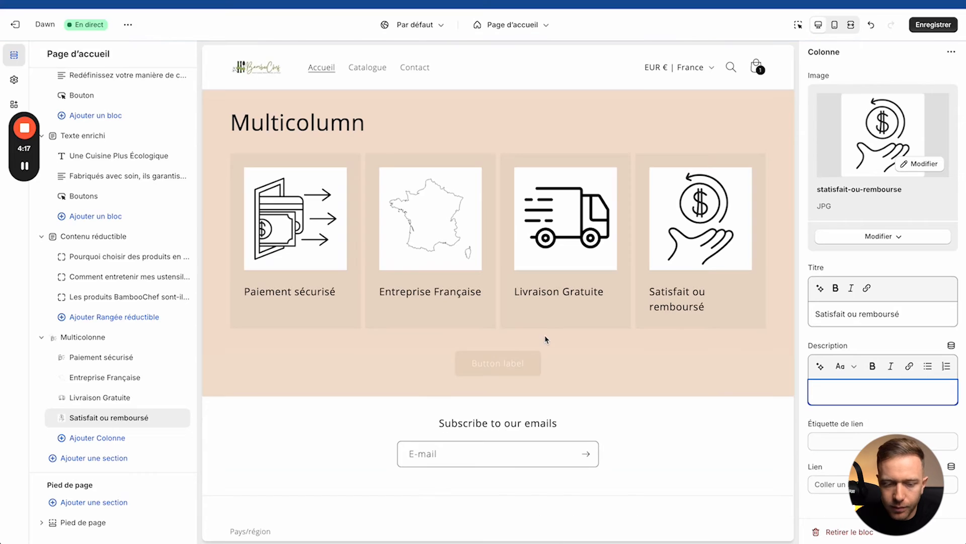
Step: Clear the Multicolonne section's button text so that no button is displayed under the columns
click(117, 337)
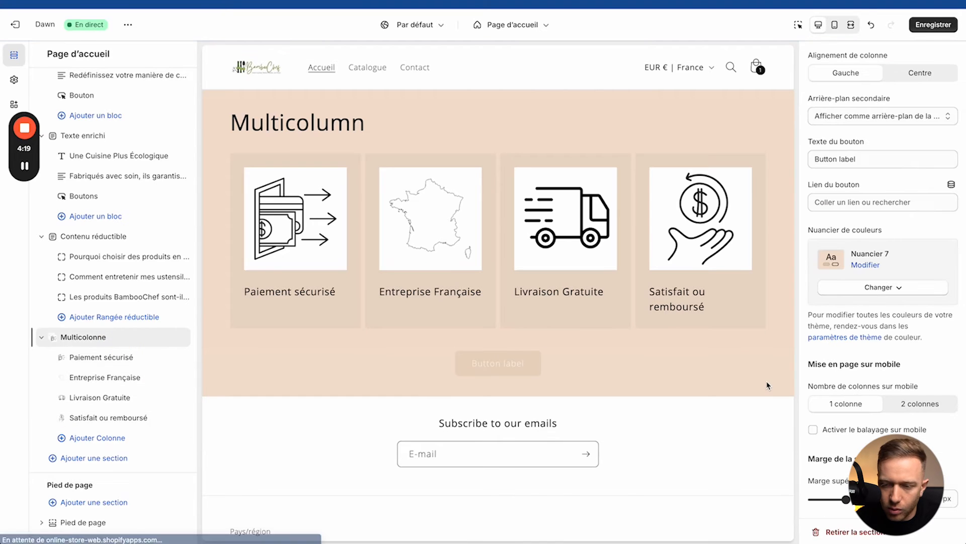
triple_click(844, 157)
key(BackSpace)
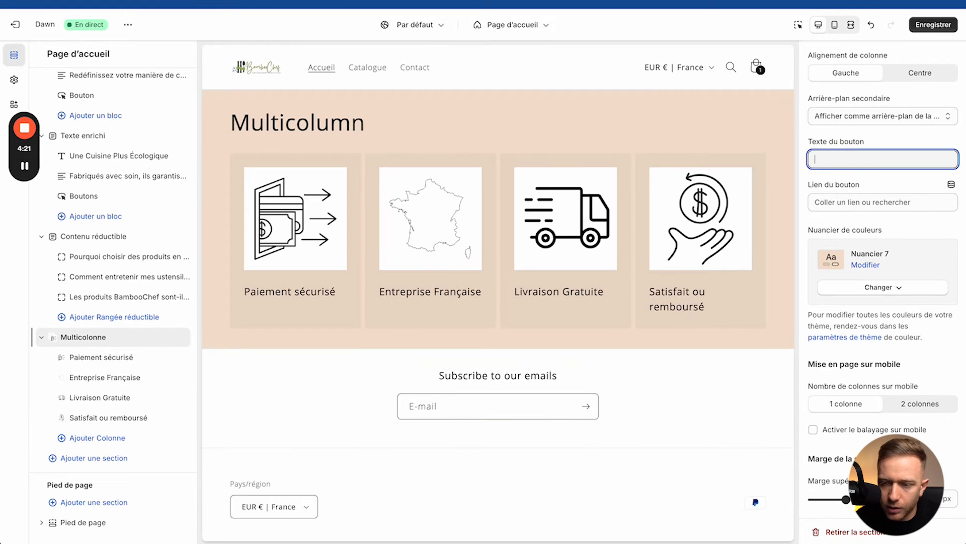
Step: Set the Multicolonne section's secondary background to Aucune and its colour scheme to Nuancier 1
click(864, 119)
click(826, 100)
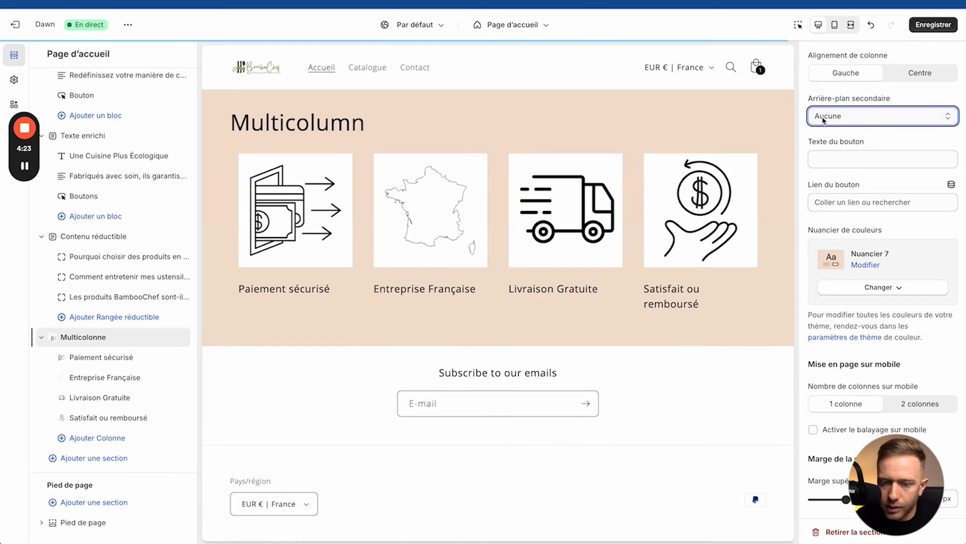
click(850, 119)
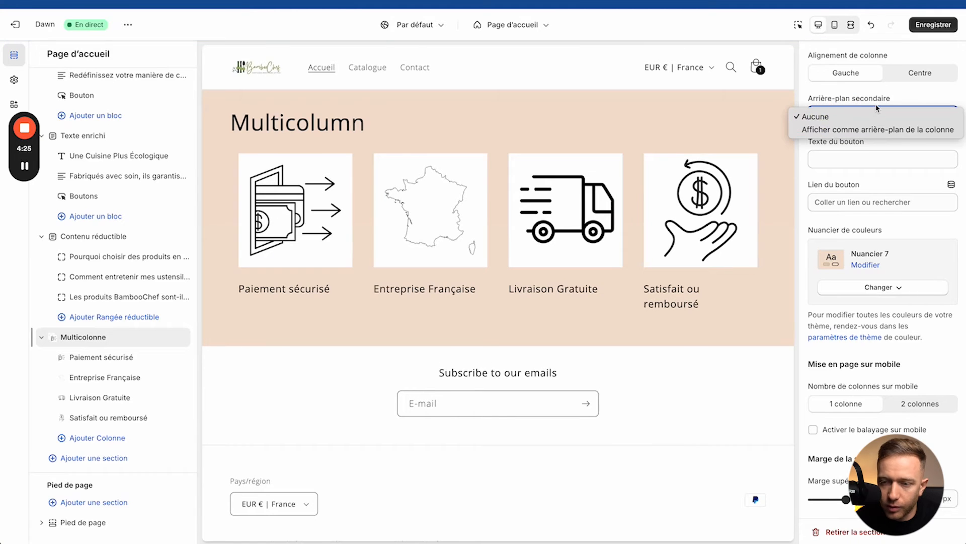
click(852, 95)
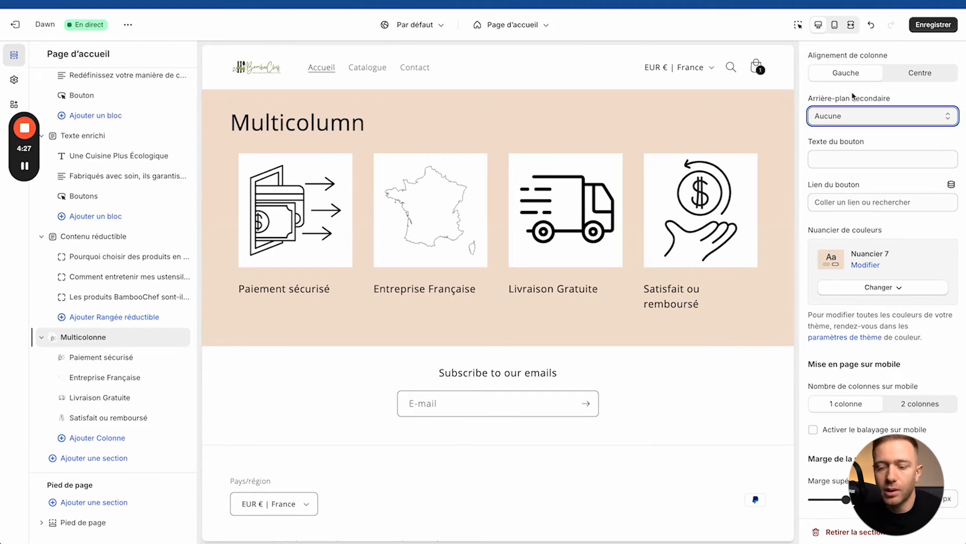
click(871, 287)
click(837, 313)
Step: Try the secondary background as a column background in the Multicolonne section and return it to Aucune
click(887, 115)
click(878, 128)
click(879, 115)
click(869, 104)
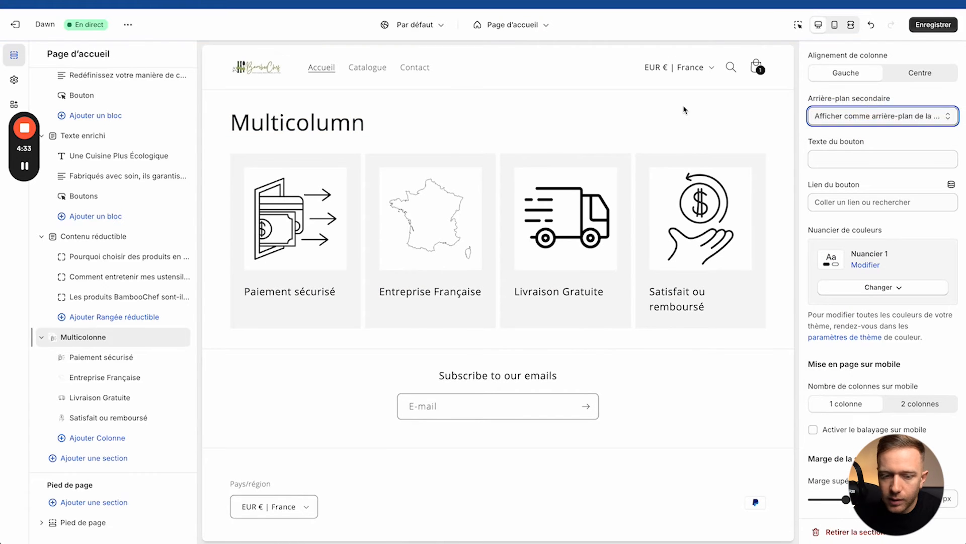
Step: Remove the placeholder title "Multicolumn" from the Multicolonne section
scroll(388, 244, up, 2)
scroll(387, 243, up, 1)
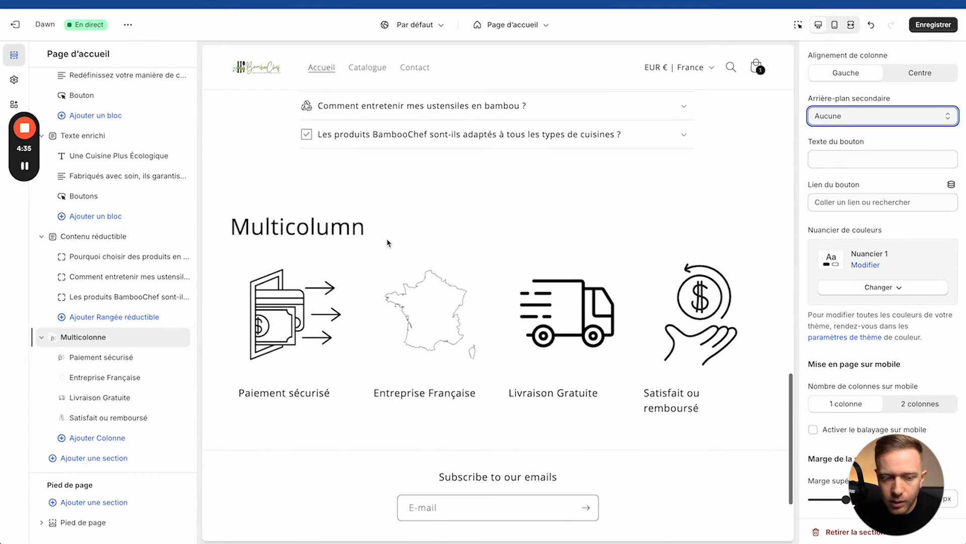
scroll(898, 90, up, 5)
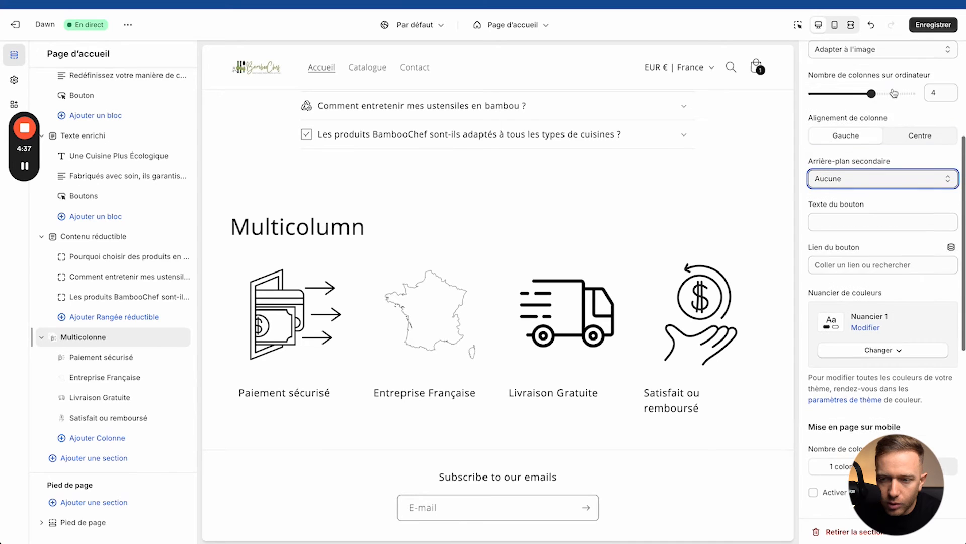
double_click(850, 123)
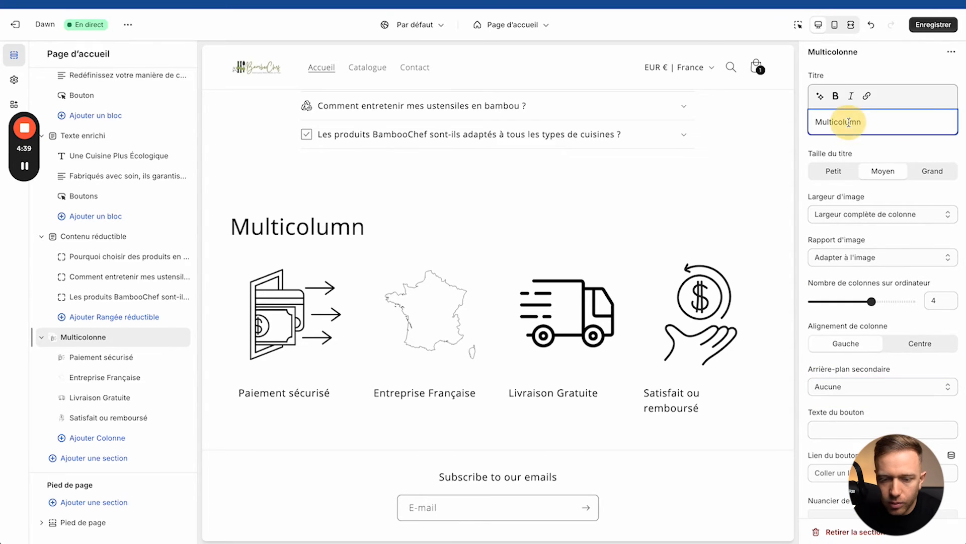
key(BackSpace)
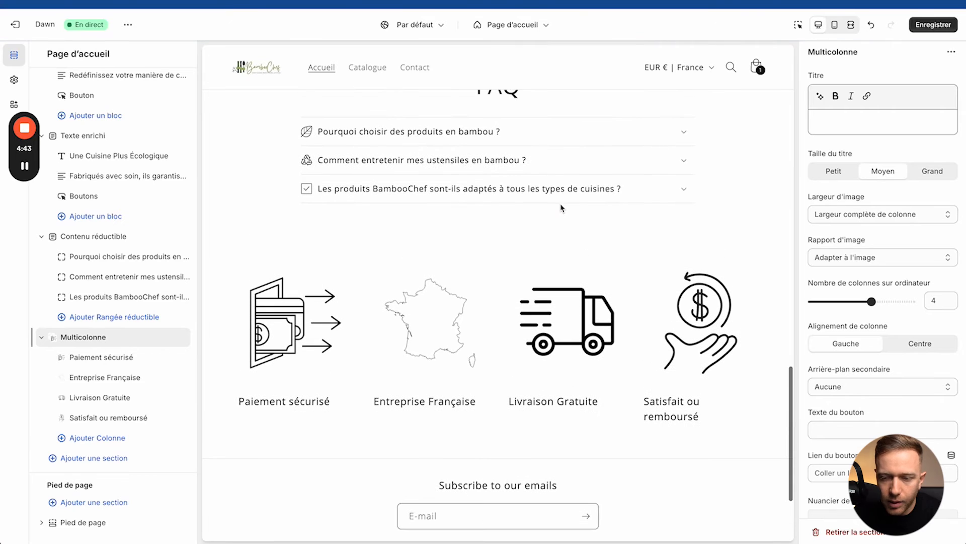
Step: Preview the home page's FAQ and icon columns at full-screen width and on mobile, ending in the desktop view
click(852, 26)
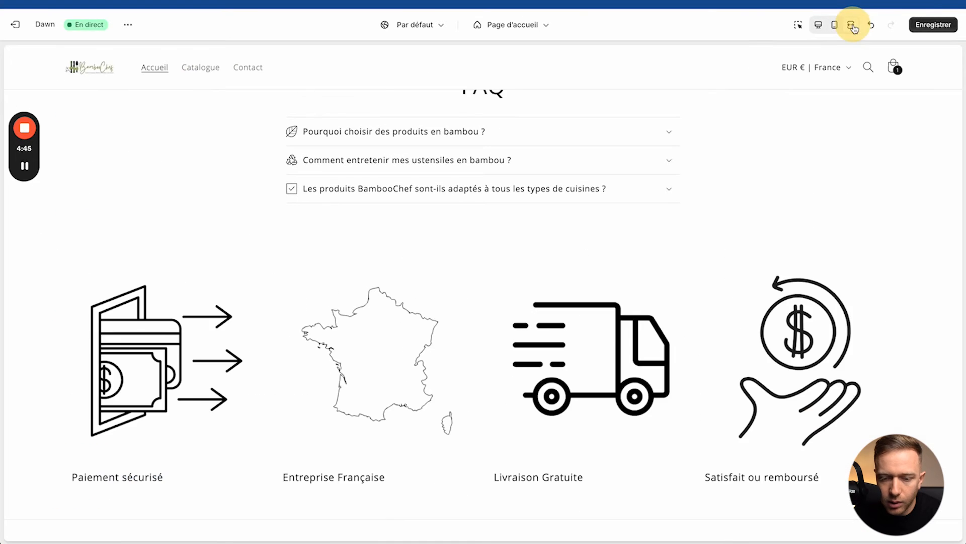
scroll(690, 200, up, 4)
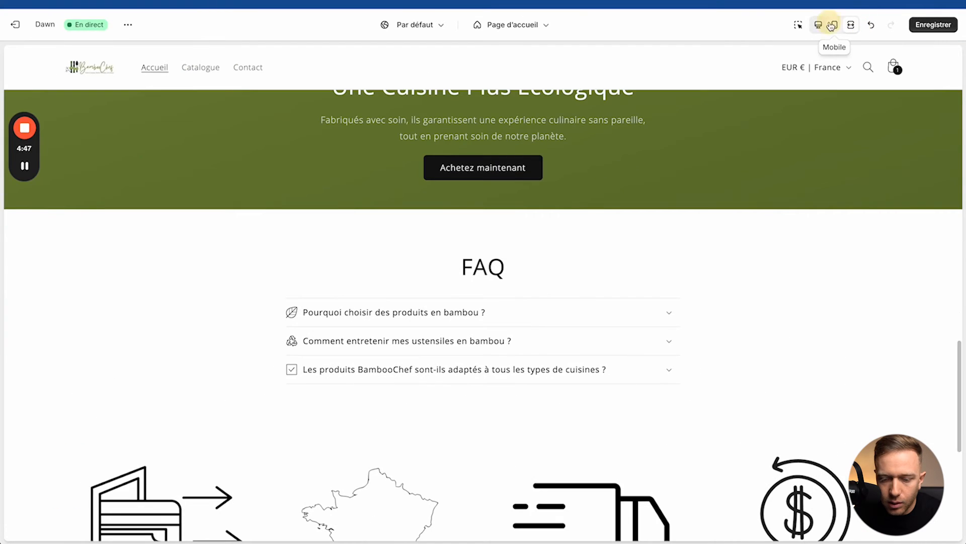
click(832, 25)
click(819, 29)
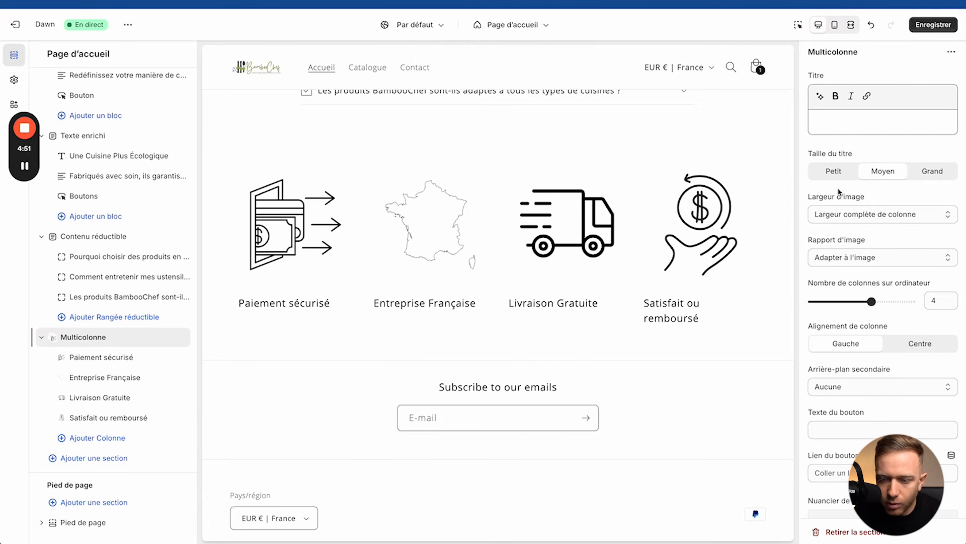
Step: Set the Multicolonne section's title size to Petit and its image width to Demi-largeur de colonne
scroll(839, 192, down, 10)
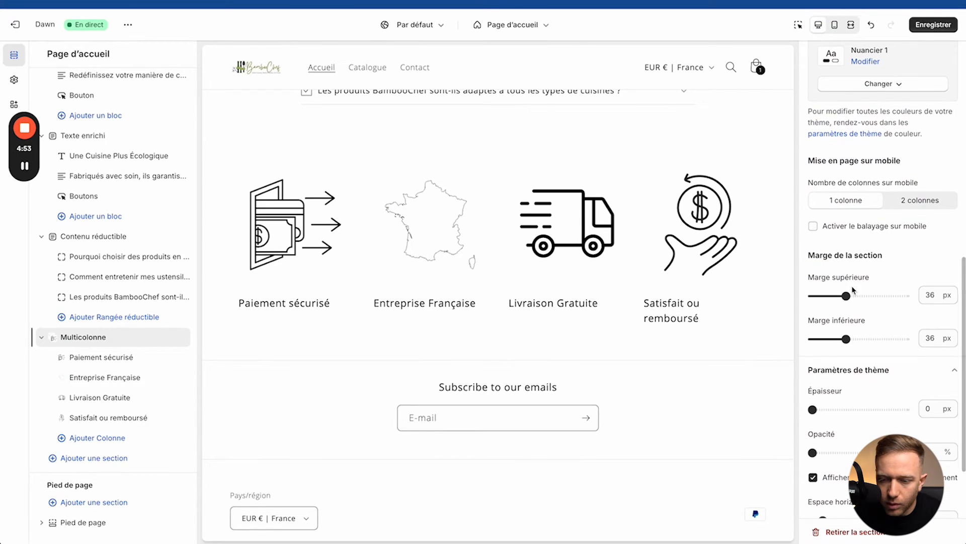
scroll(841, 332, down, 2)
scroll(838, 329, up, 10)
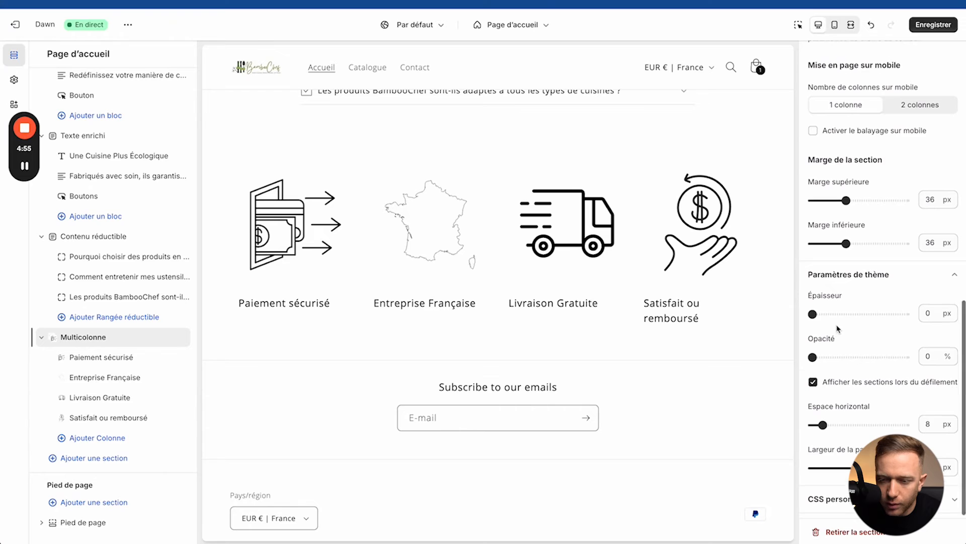
scroll(838, 328, up, 3)
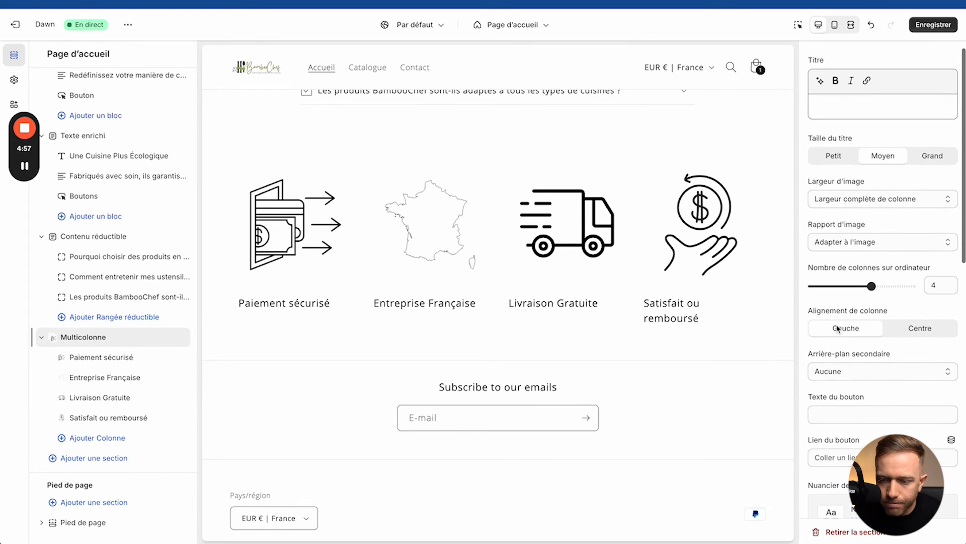
click(835, 173)
click(854, 221)
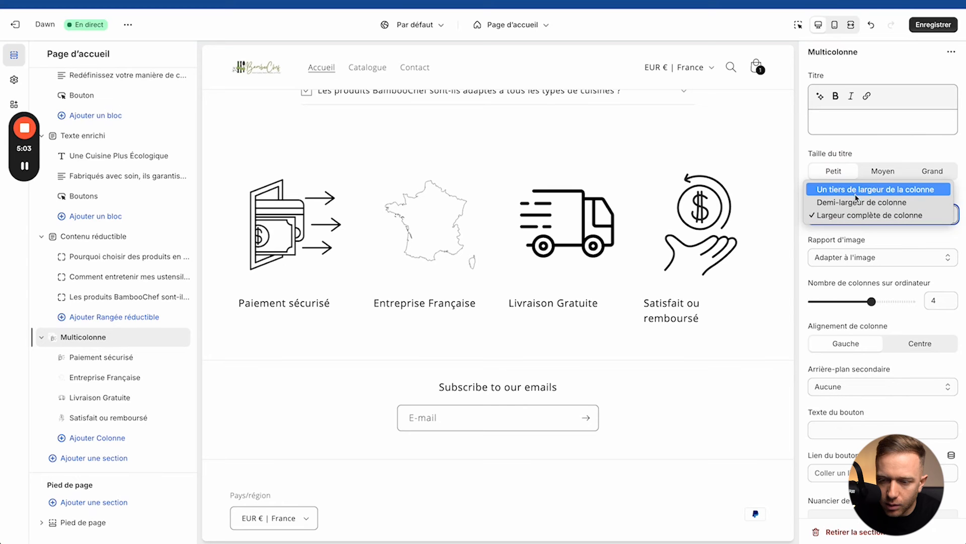
click(856, 201)
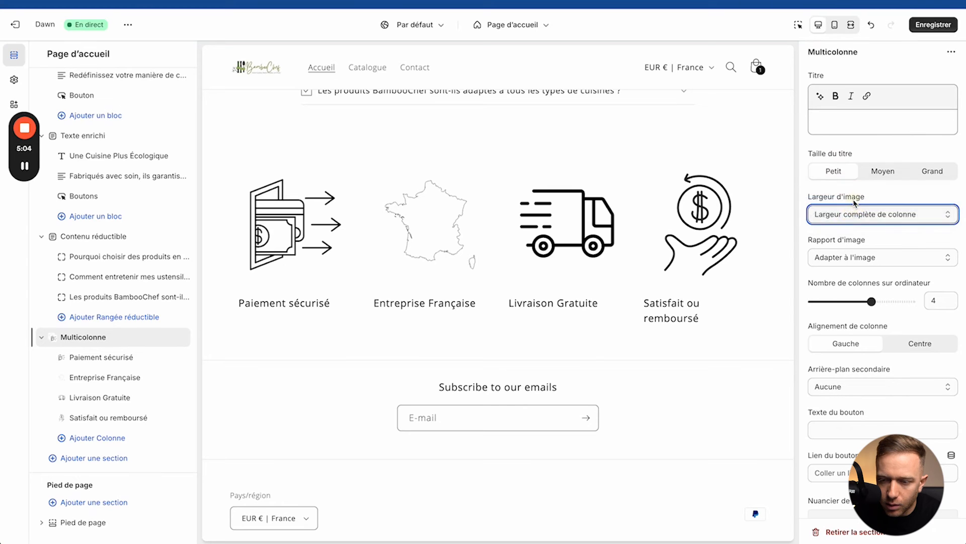
Step: Preview the resized icon columns below the FAQ on mobile and at full-screen width, ending in the desktop view
click(839, 28)
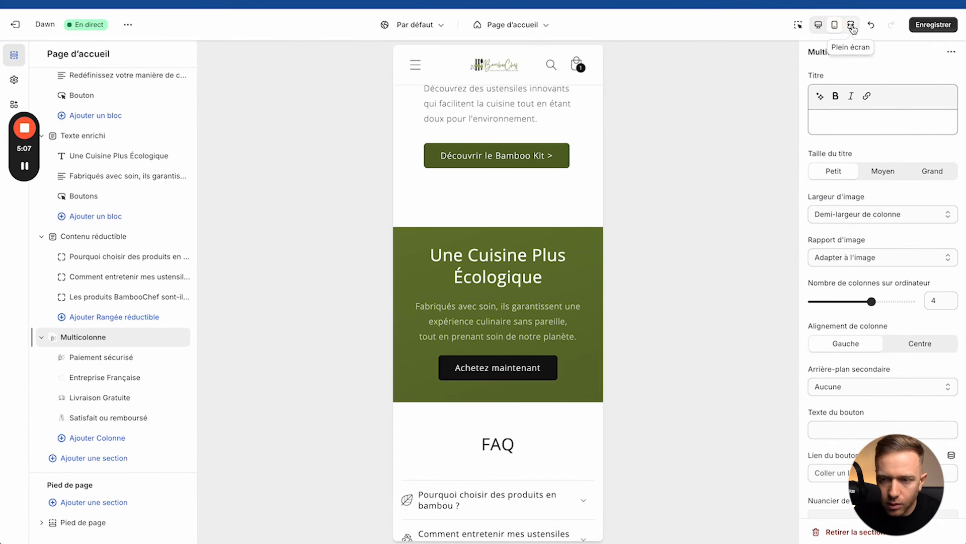
click(852, 28)
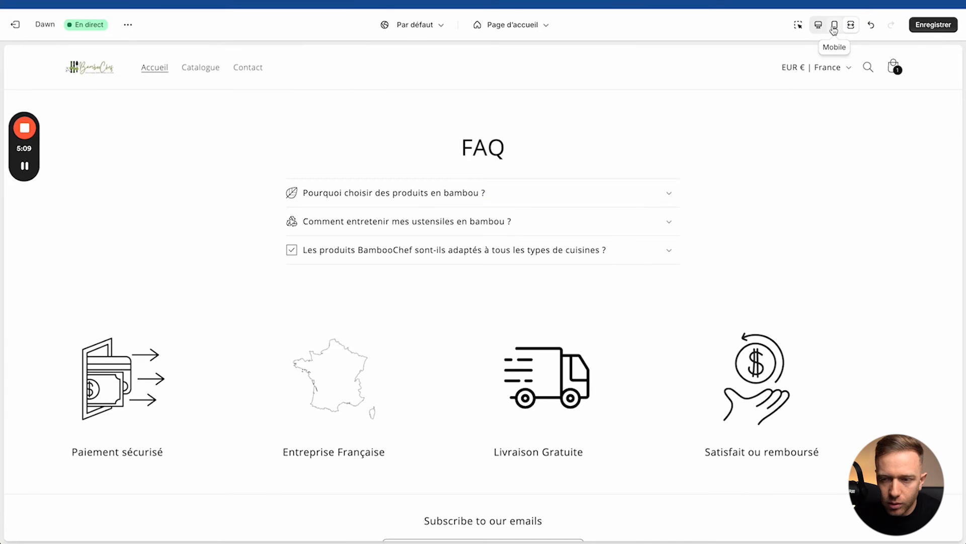
scroll(783, 189, up, 6)
scroll(785, 186, down, 10)
scroll(786, 176, up, 3)
click(834, 25)
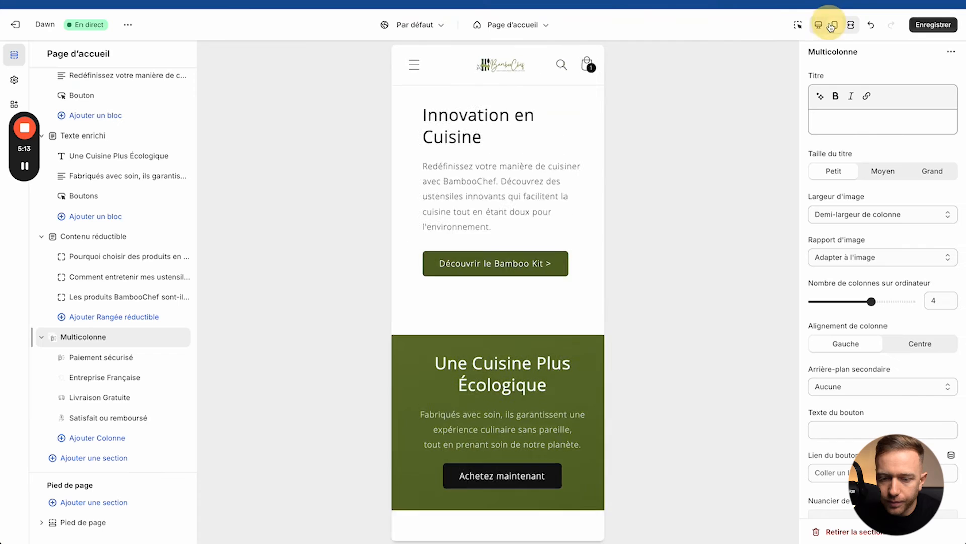
click(819, 26)
scroll(696, 295, up, 10)
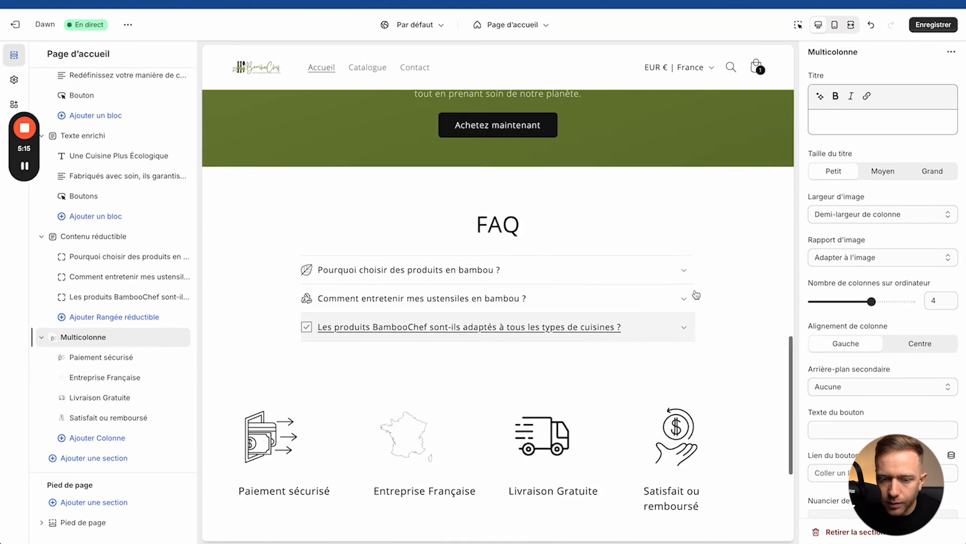
scroll(696, 295, down, 4)
scroll(696, 295, down, 8)
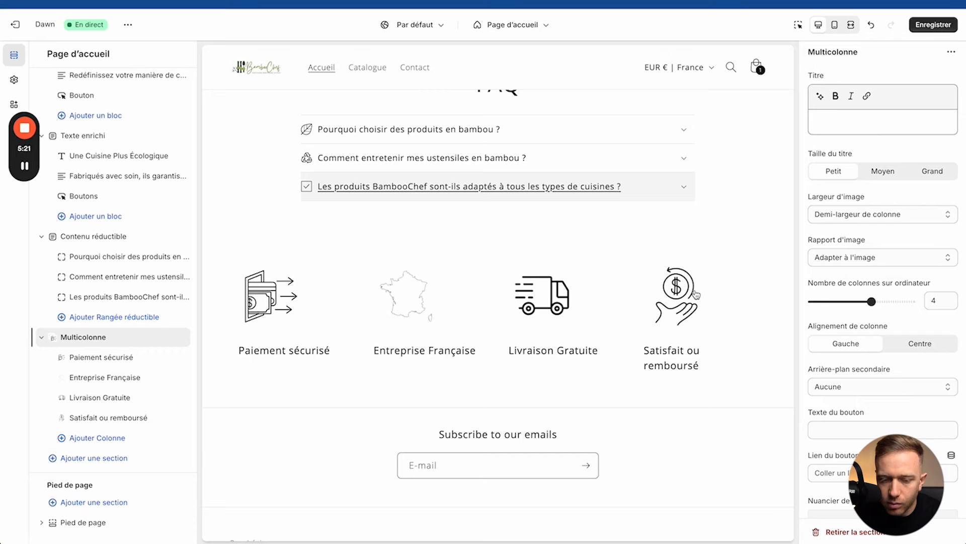
scroll(780, 263, up, 3)
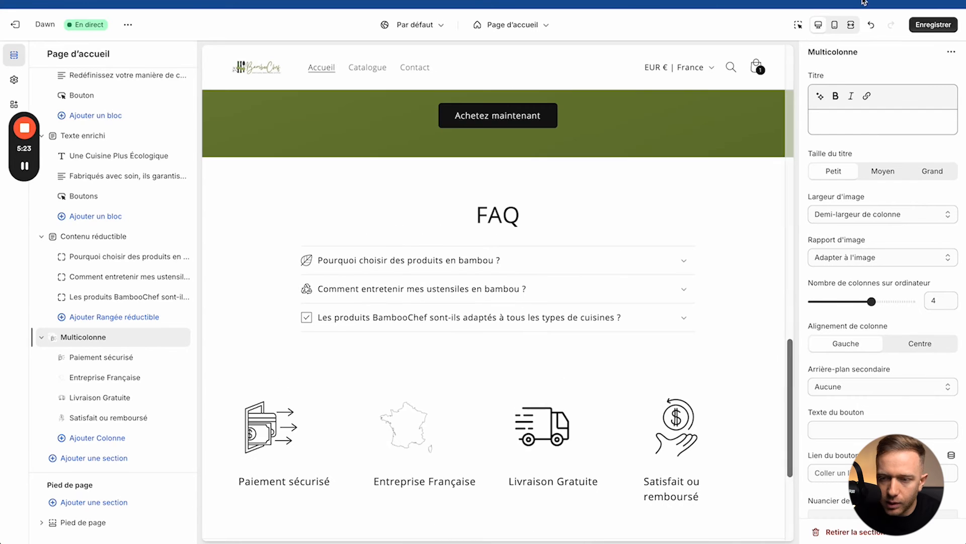
Step: Add a Produit en vedette section and move it between the Texte enrichi and Contenu réductible sections
click(112, 457)
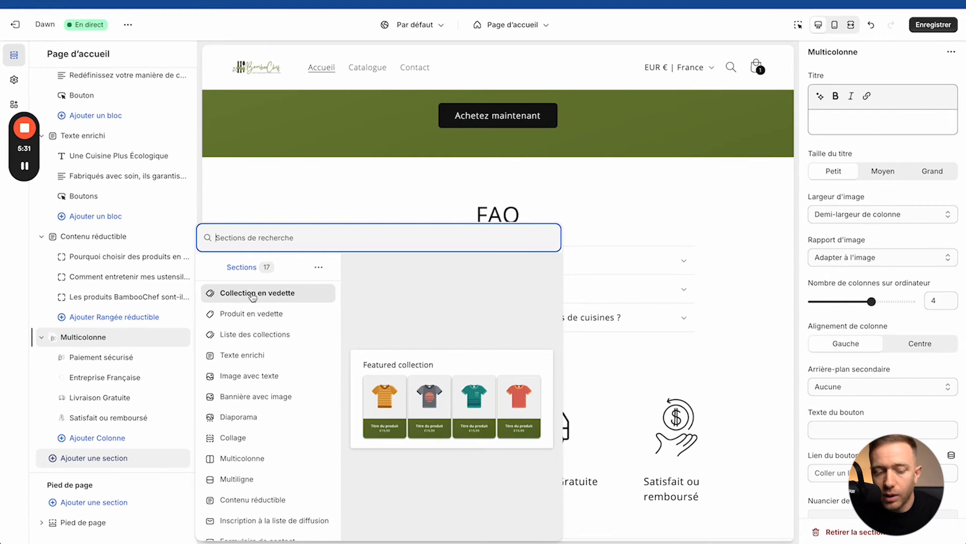
click(251, 313)
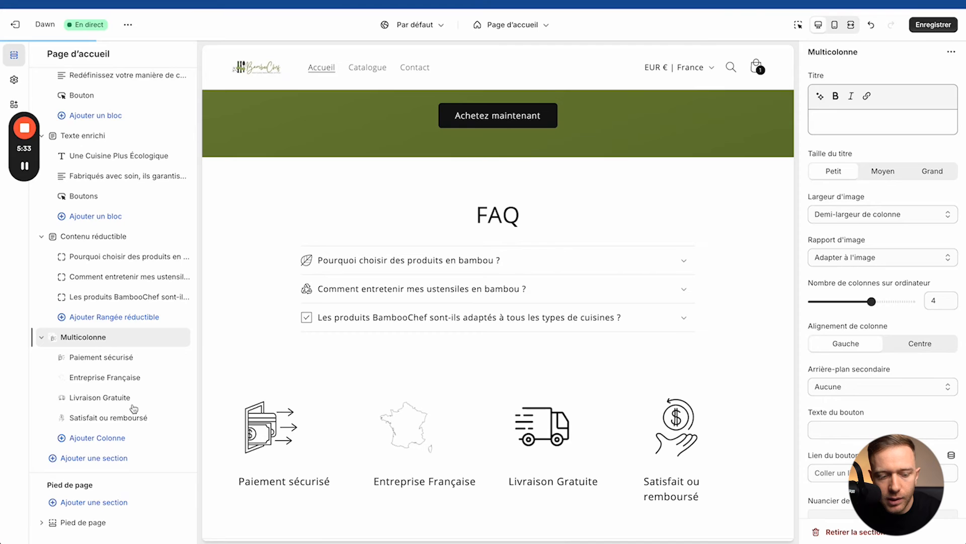
scroll(93, 301, up, 3)
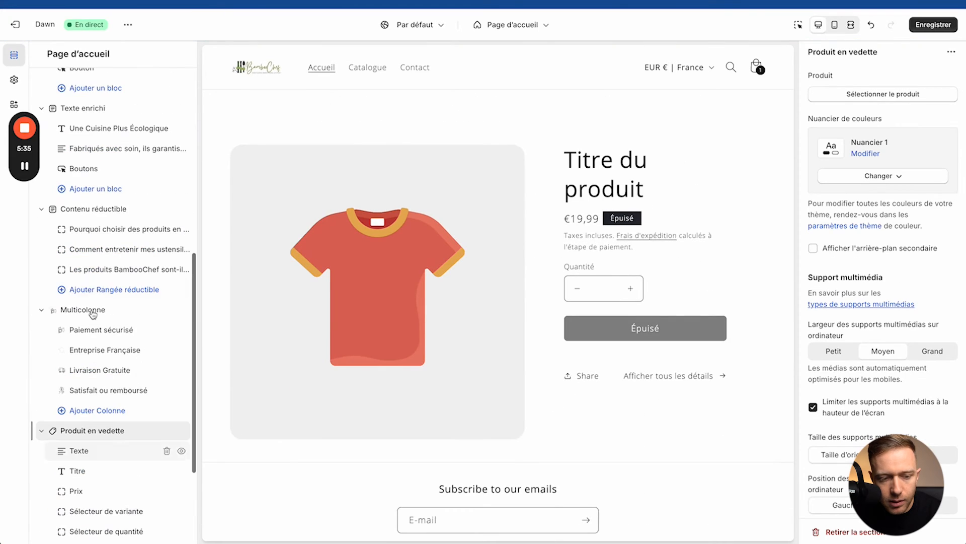
drag(88, 432, 92, 225)
scroll(322, 300, up, 4)
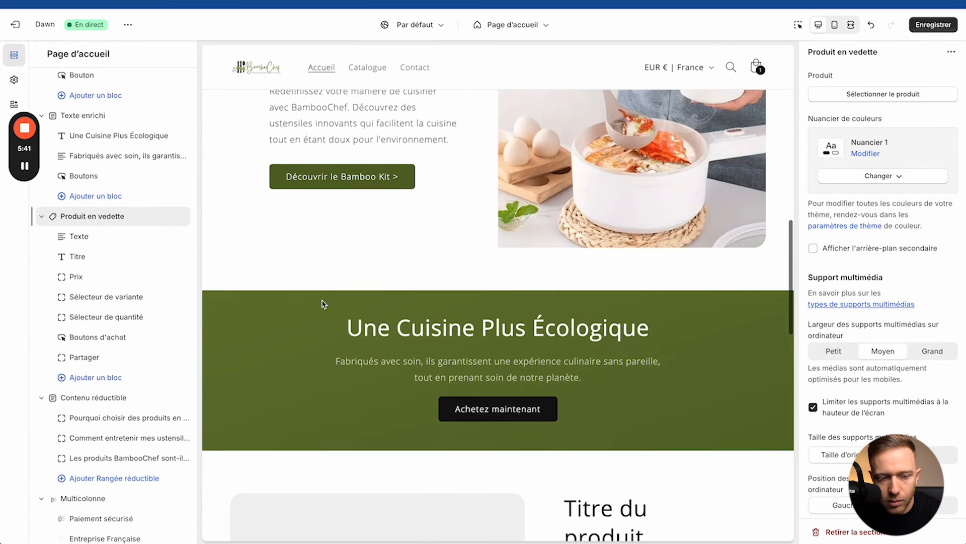
scroll(324, 305, up, 1)
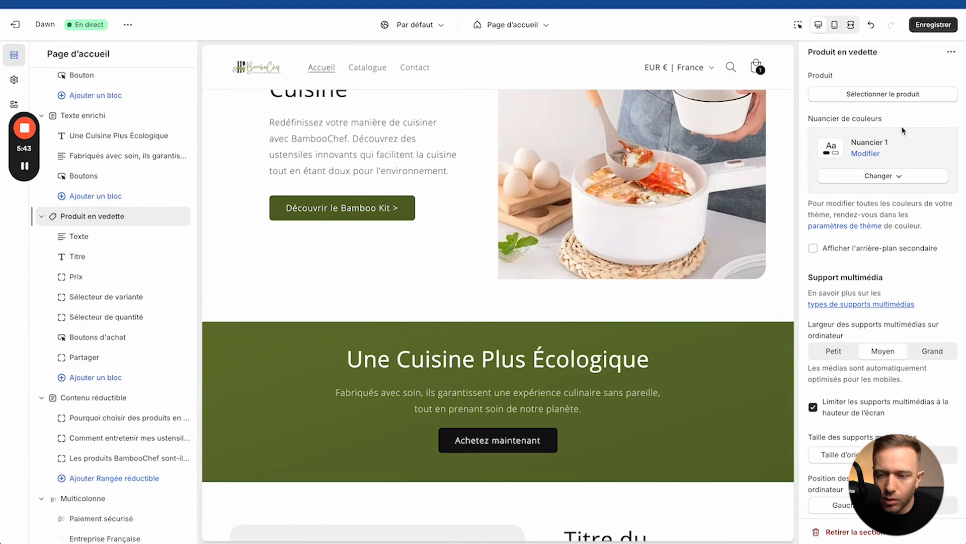
Step: Assign the PureBamboo Set product to the Produit en vedette section and hide its Partager block
click(879, 100)
click(826, 142)
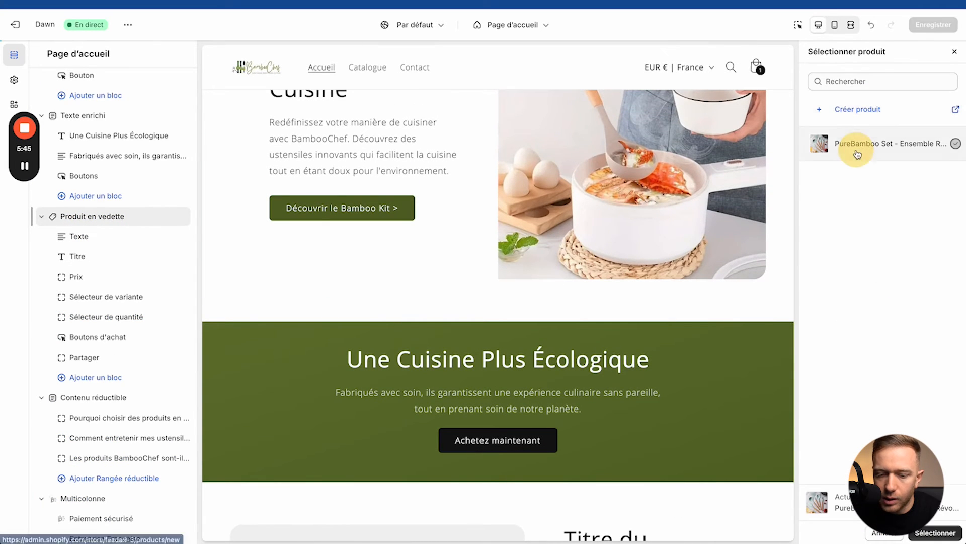
scroll(686, 224, down, 3)
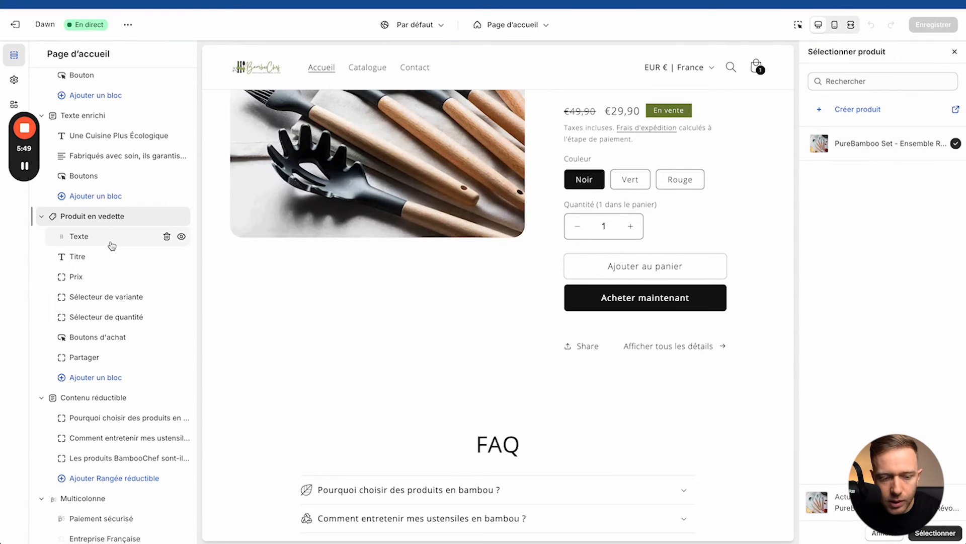
click(182, 360)
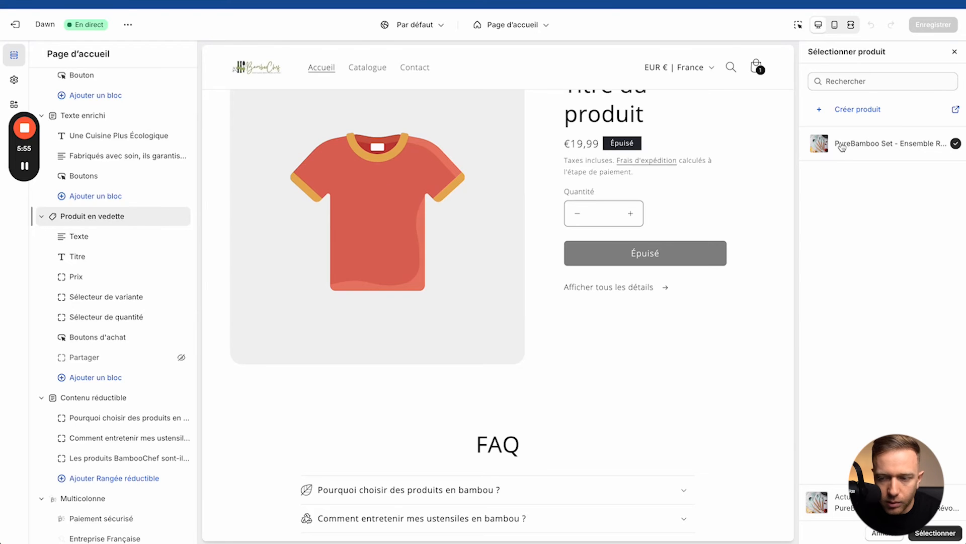
click(934, 534)
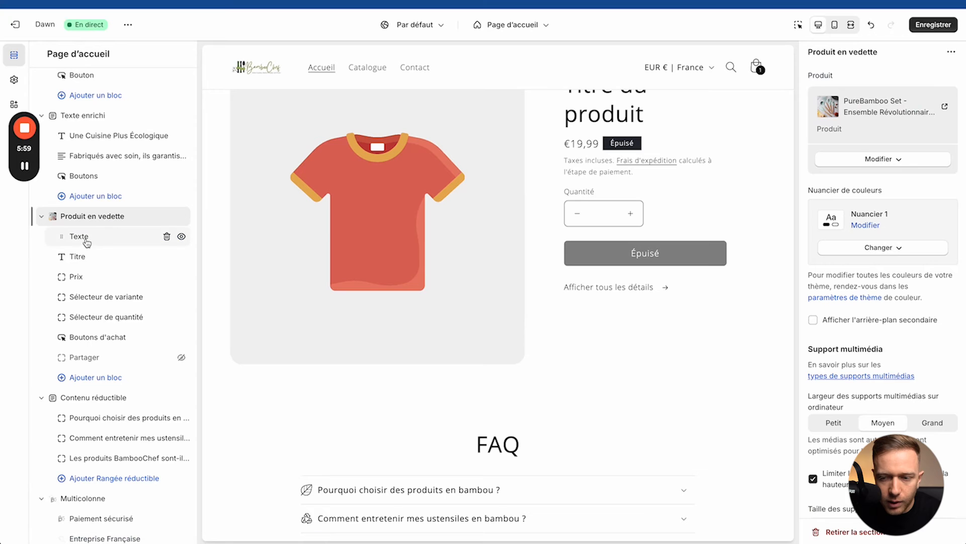
Step: Check the Texte block of Produit en vedette and the Boutons block of Texte enrichi, and save the home page
click(104, 237)
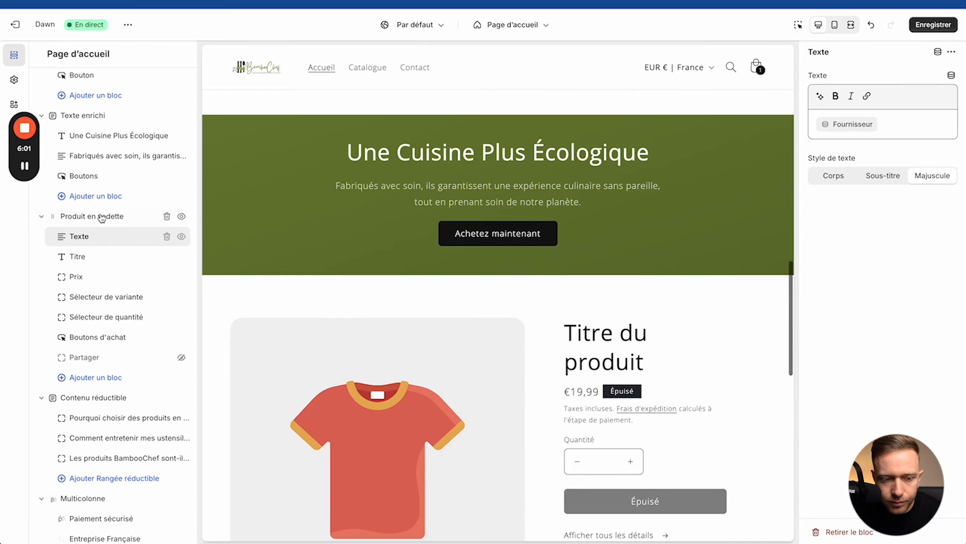
click(97, 197)
click(97, 174)
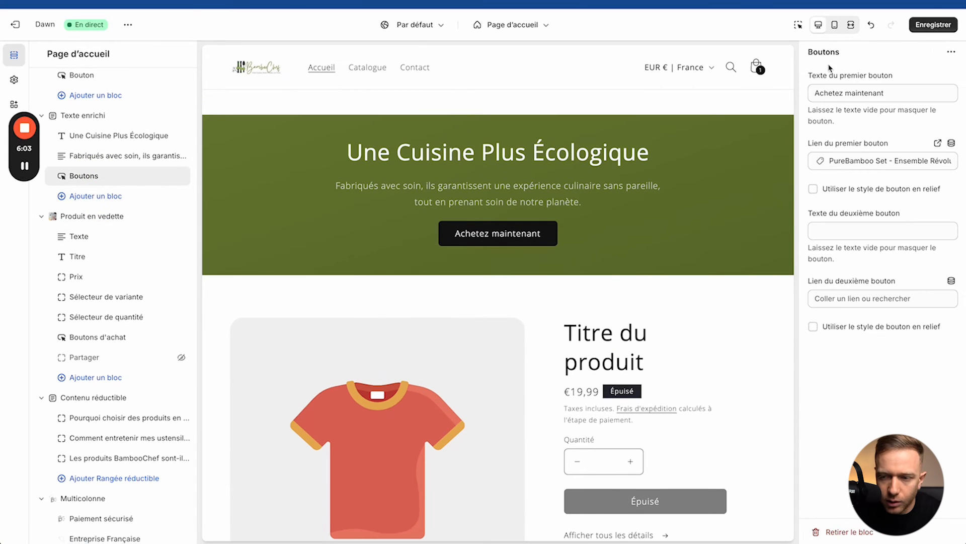
click(928, 26)
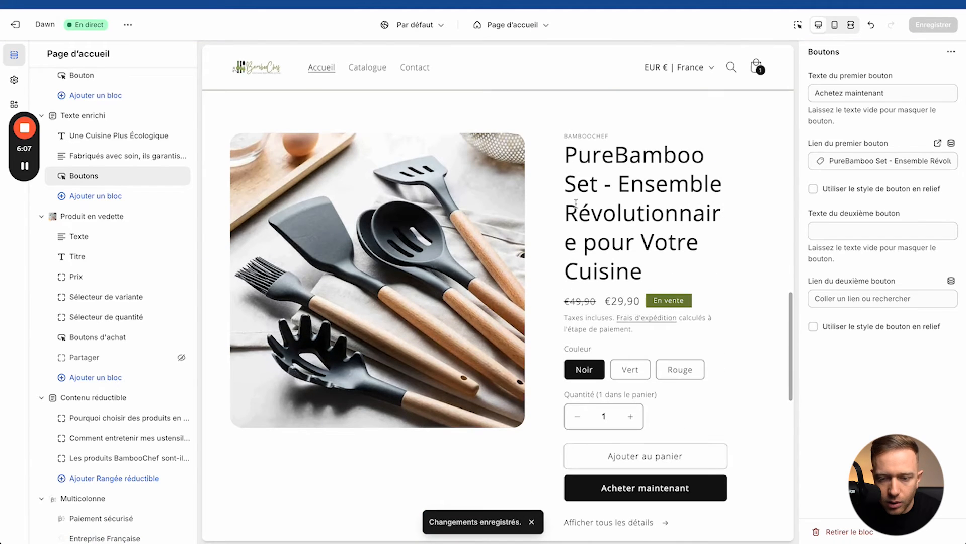
Step: Hide the Texte block showing the vendor name above the featured product's title
drag(574, 150, 679, 172)
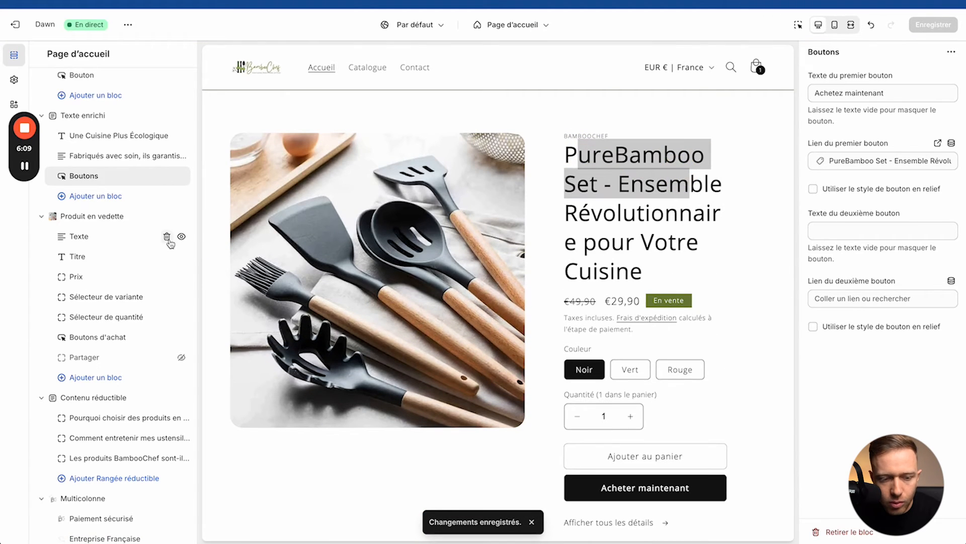
click(182, 237)
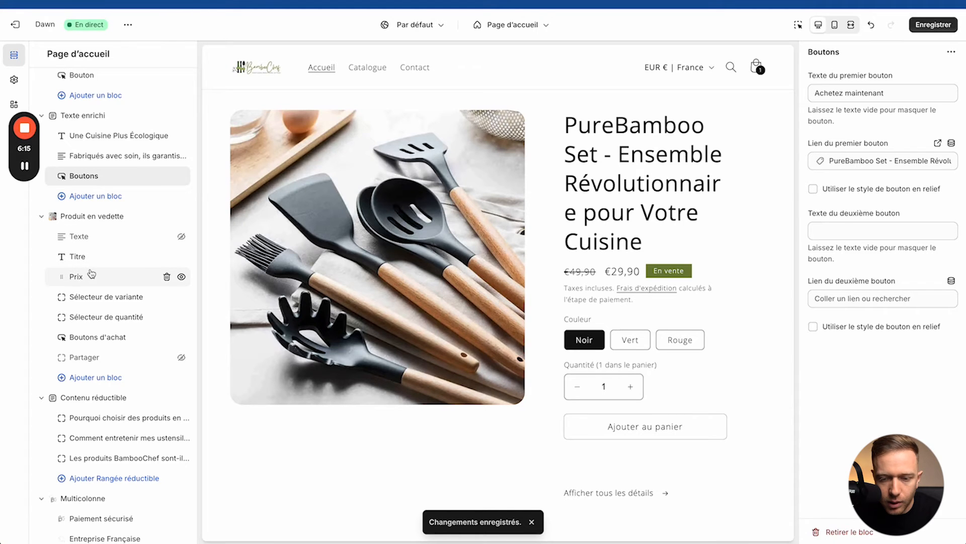
scroll(372, 395, down, 3)
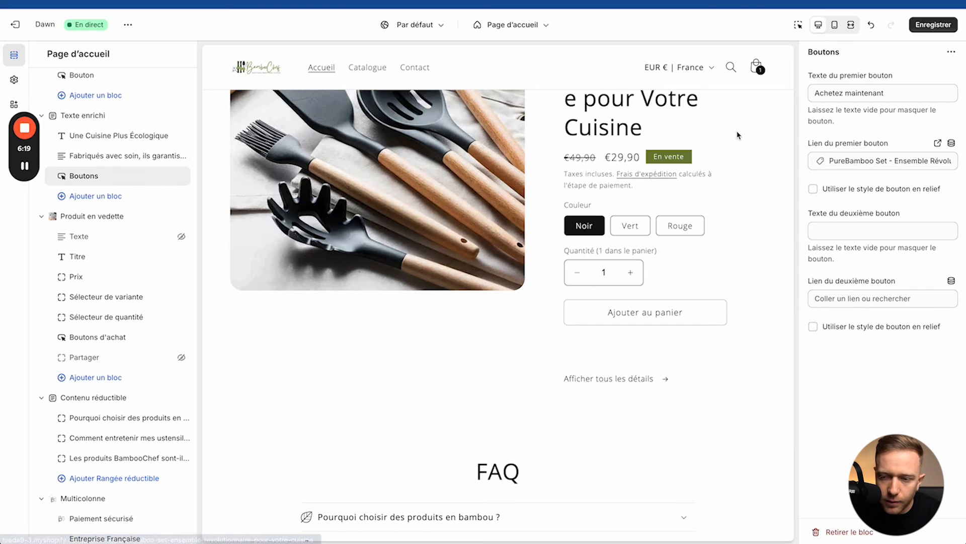
Step: Leave the Produit en vedette section without a secondary background and set its desktop media width to Petit
click(92, 216)
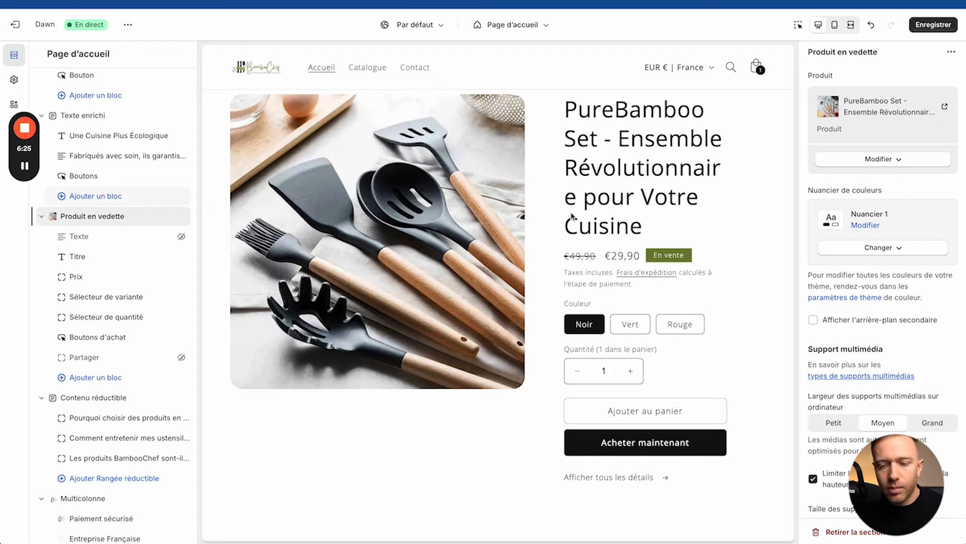
scroll(869, 276, down, 3)
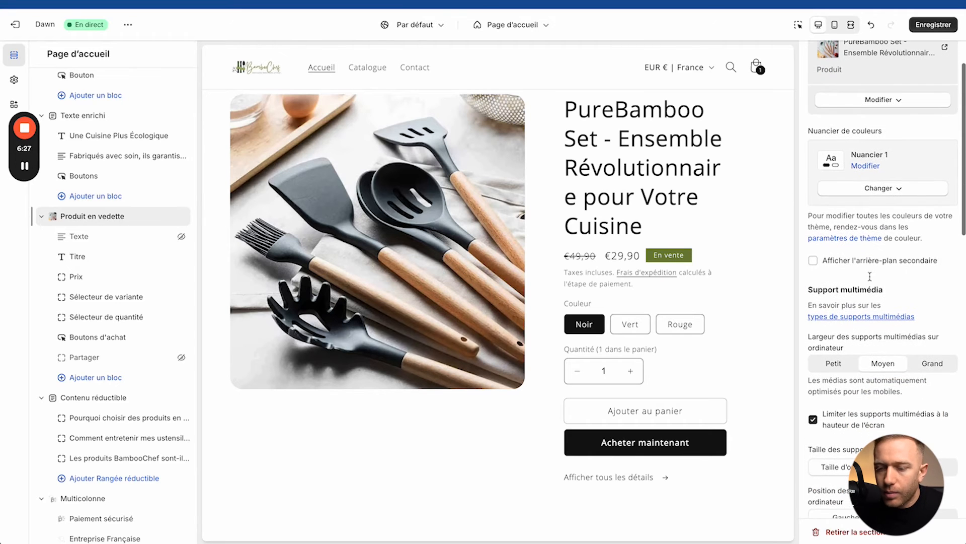
click(821, 263)
click(820, 264)
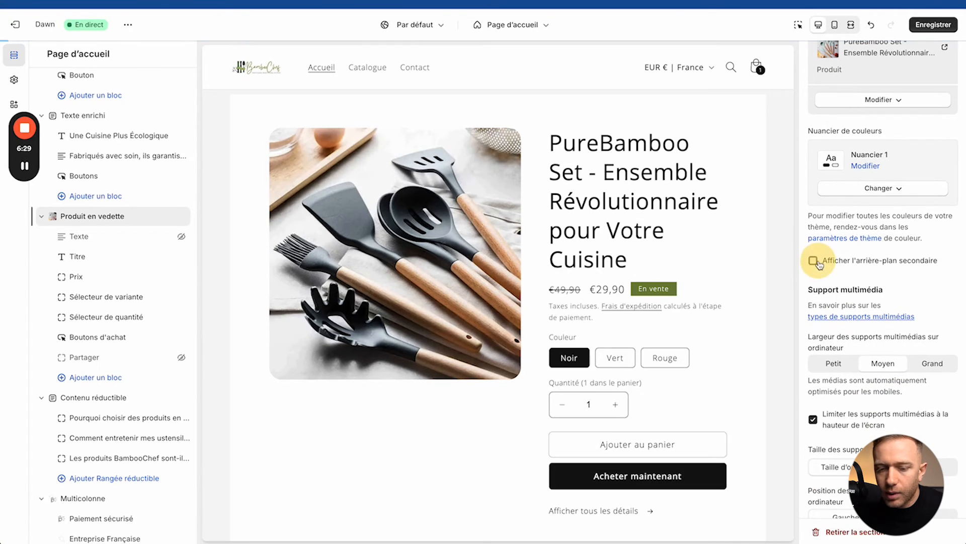
click(834, 363)
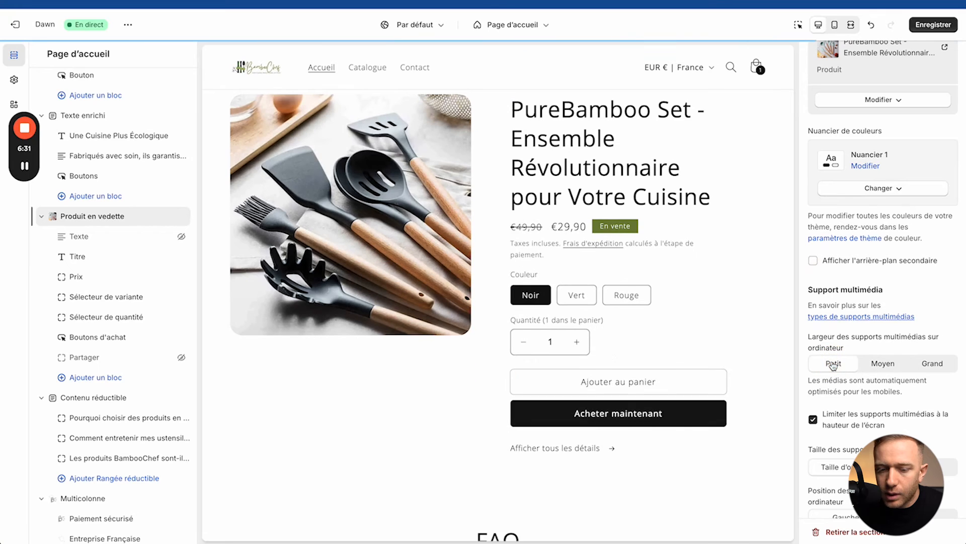
click(932, 362)
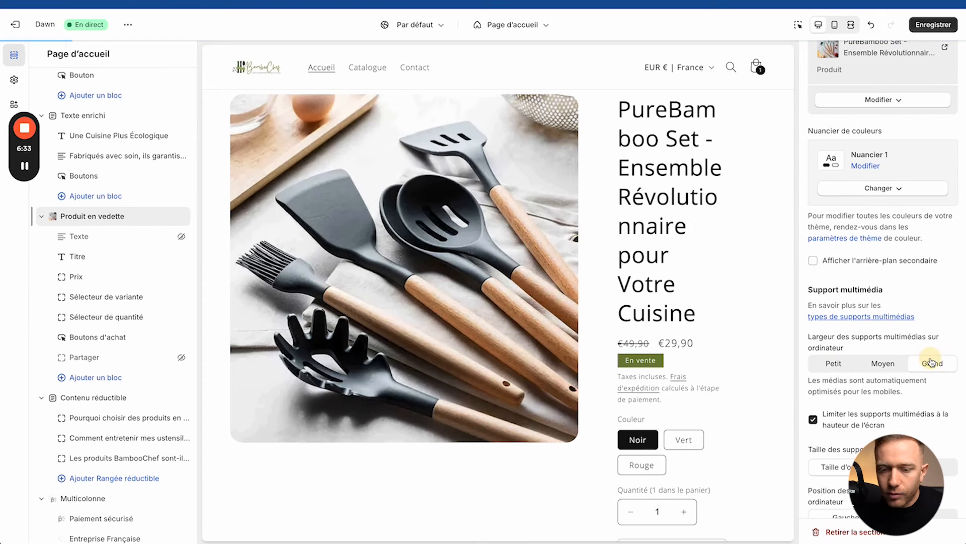
click(839, 368)
scroll(623, 276, up, 3)
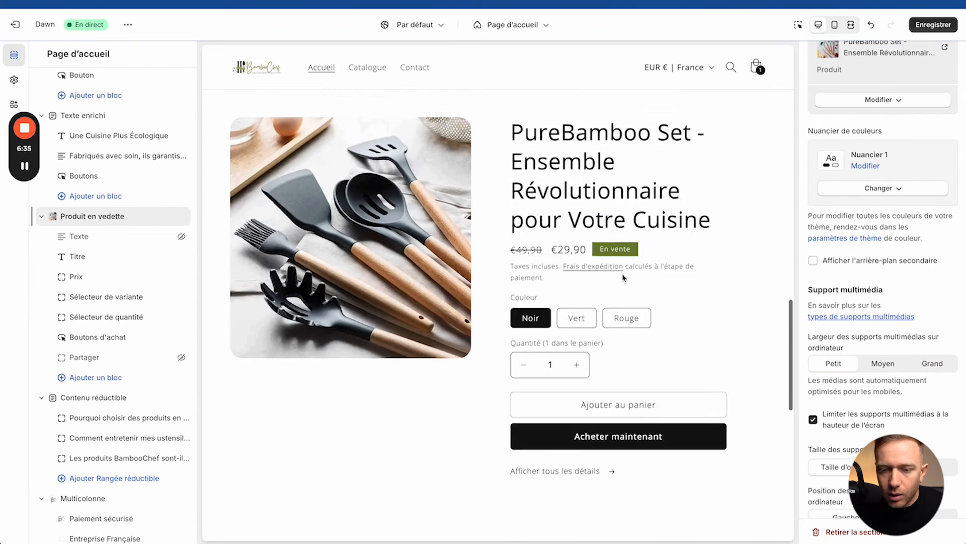
Step: Set the featured product's media size to Remplir and keep its desktop media position at Gauche after trying Droite
scroll(623, 276, down, 6)
scroll(836, 350, down, 1)
scroll(834, 349, down, 2)
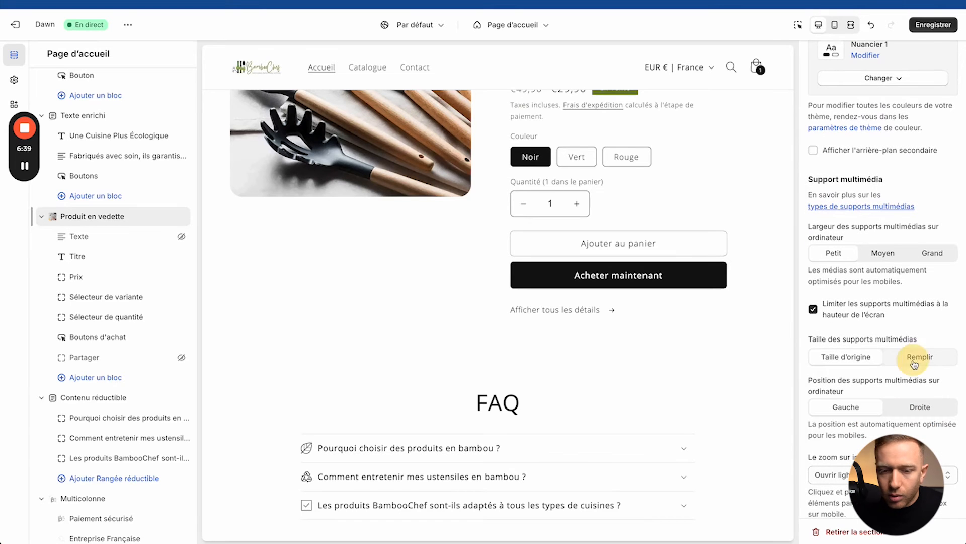
click(914, 363)
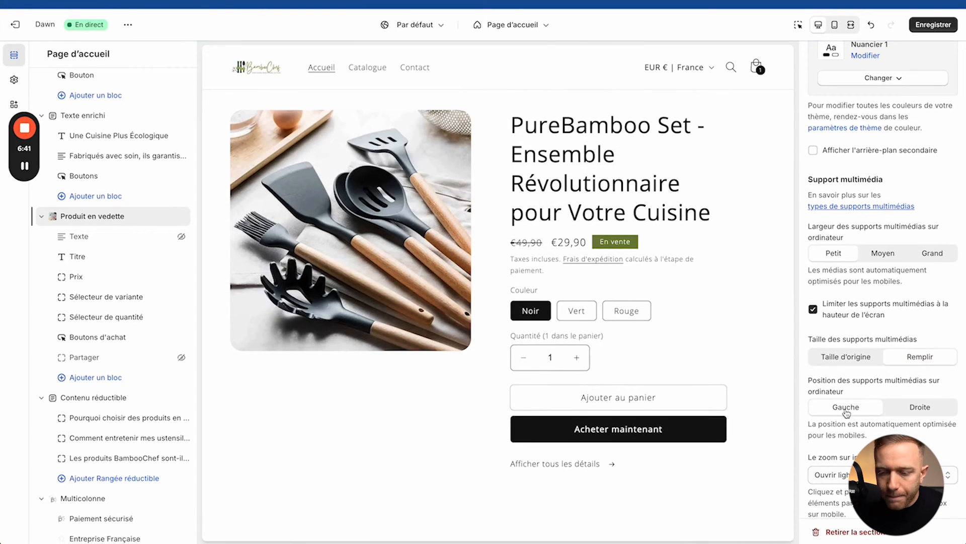
click(917, 407)
click(850, 406)
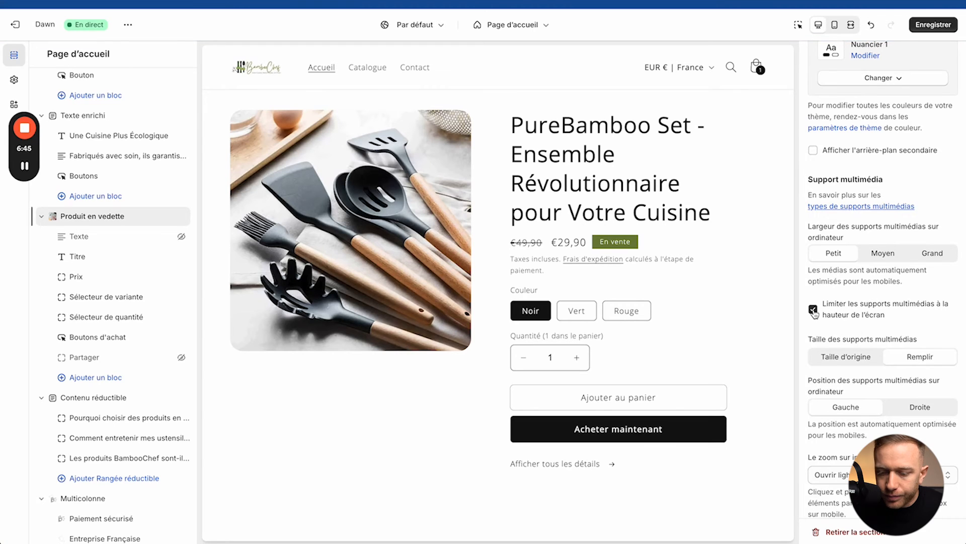
Step: Try the Cliquer et passer la souris image zoom on the featured product, and return the zoom to Ouvrir lightbox
scroll(814, 311, down, 4)
click(833, 282)
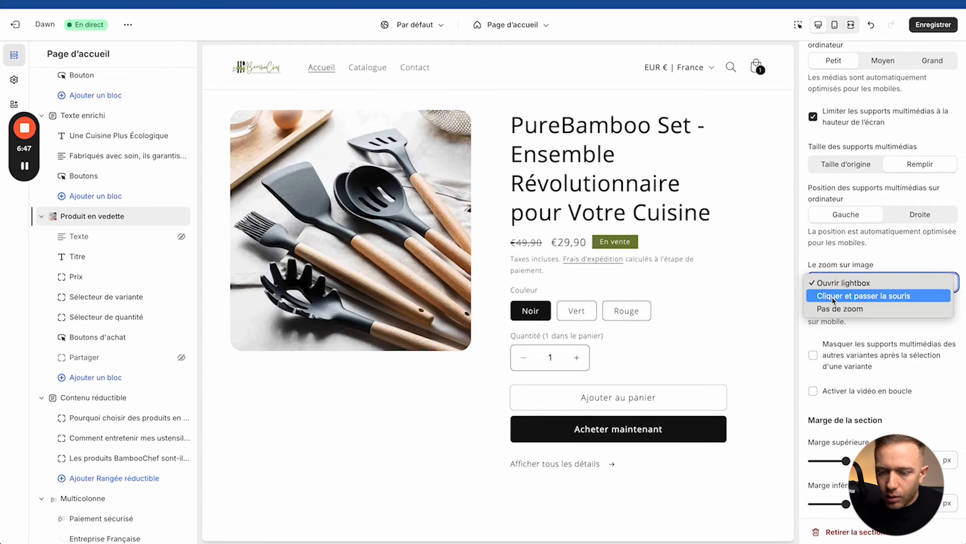
click(831, 296)
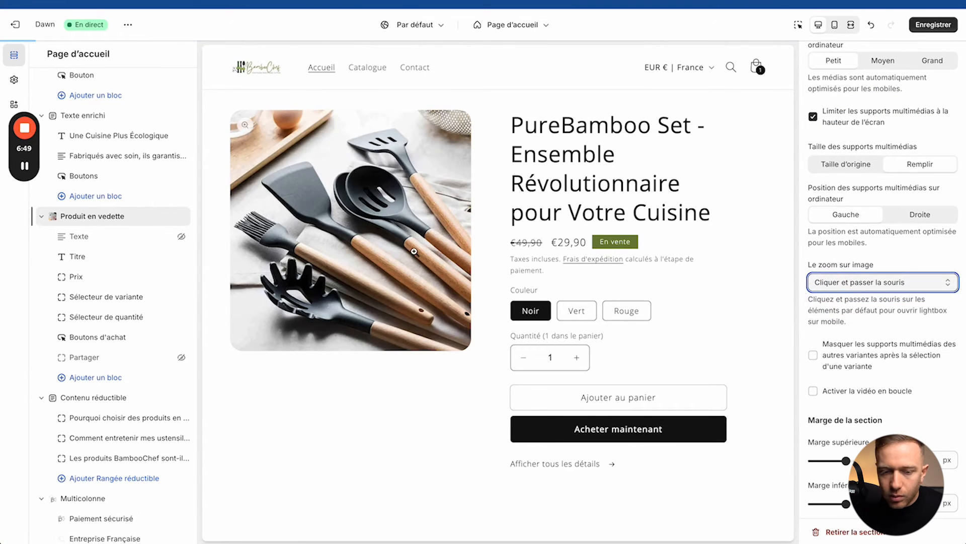
click(879, 282)
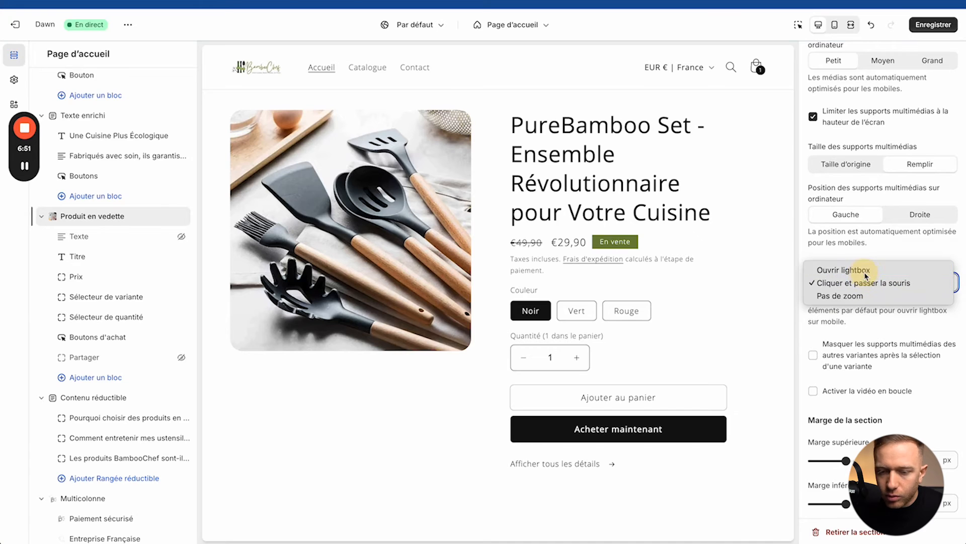
click(862, 268)
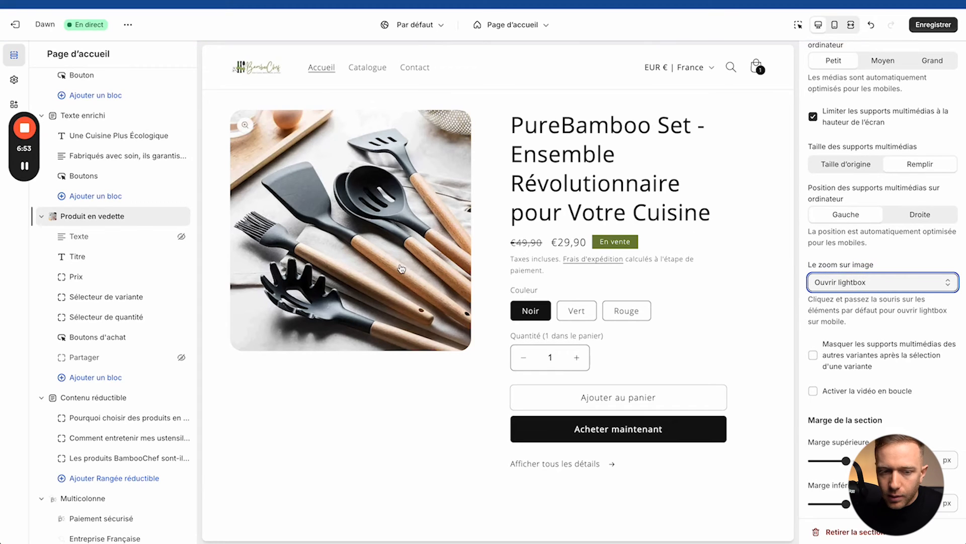
click(868, 283)
click(905, 331)
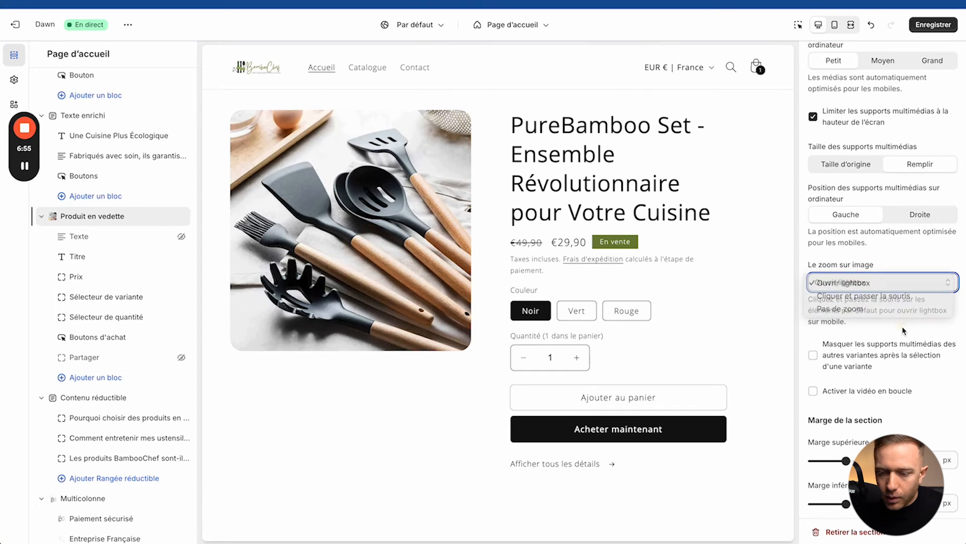
scroll(854, 380, down, 6)
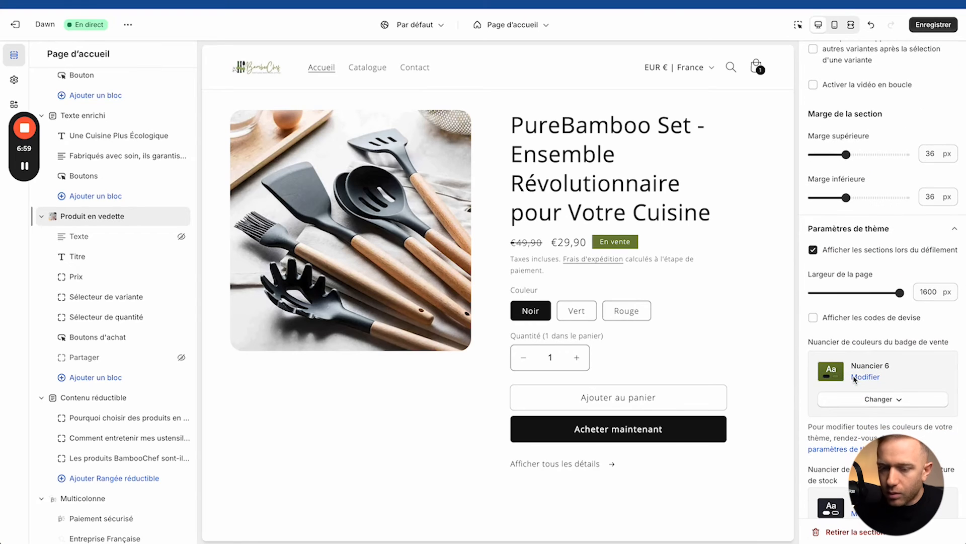
Step: Review the home page in the mobile preview, from the top banner through the featured product and FAQ to the reassurance icons
click(837, 25)
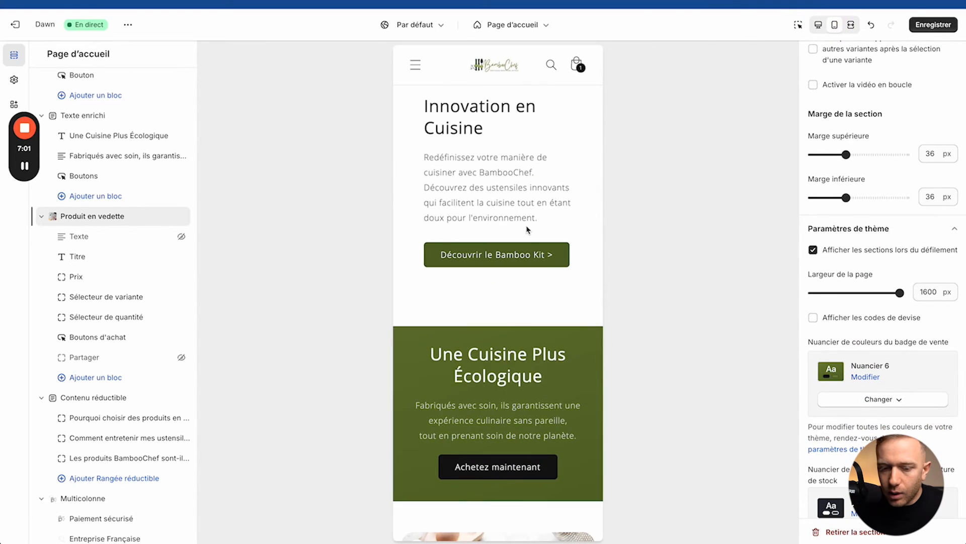
scroll(527, 224, down, 5)
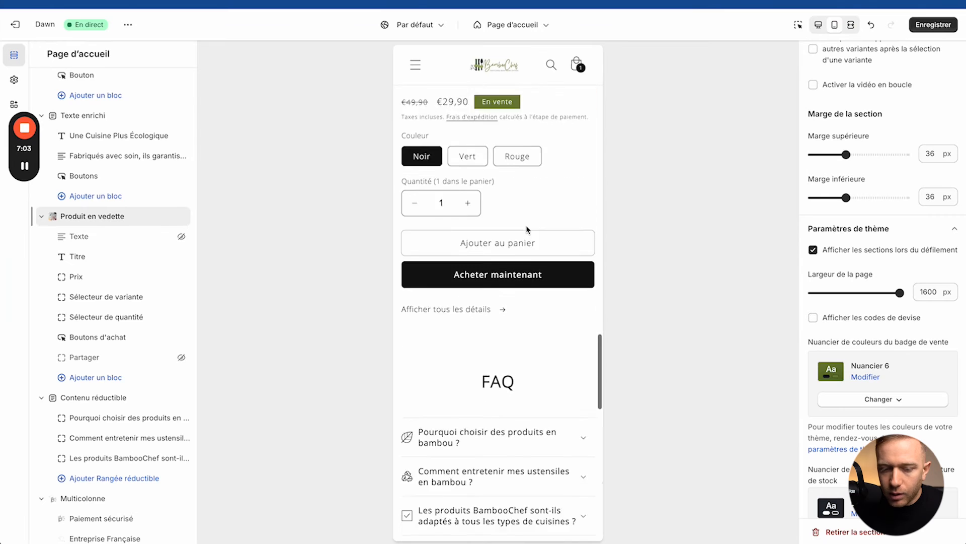
scroll(526, 225, up, 12)
scroll(527, 227, up, 10)
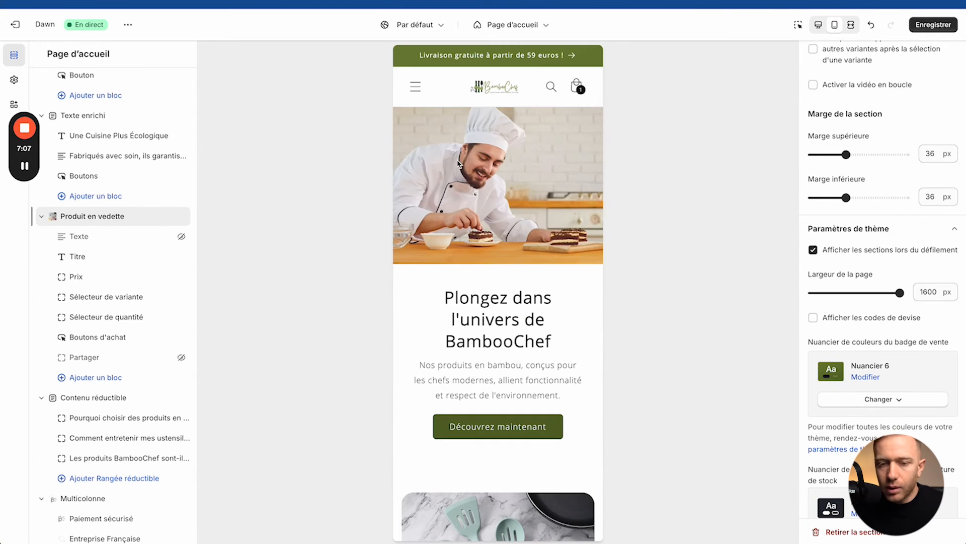
scroll(538, 260, down, 6)
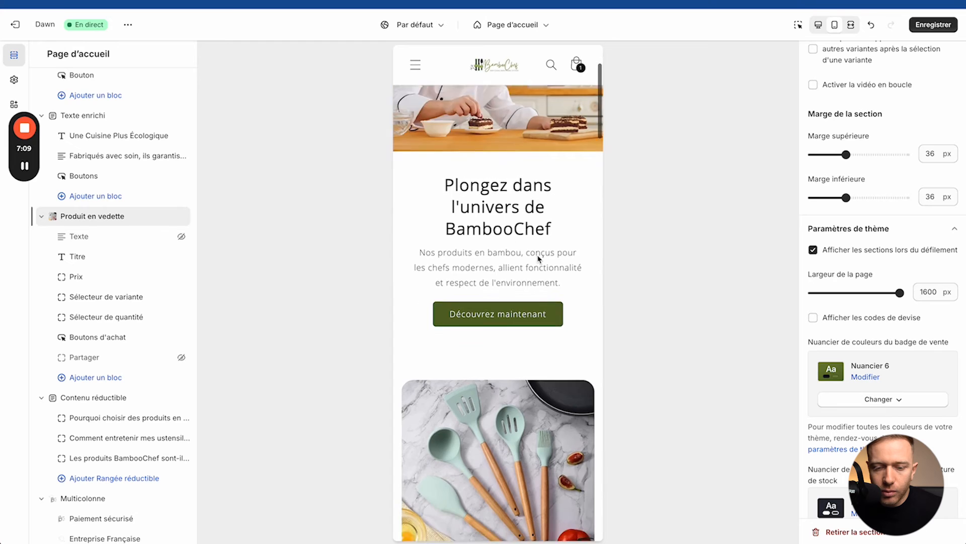
scroll(538, 259, down, 8)
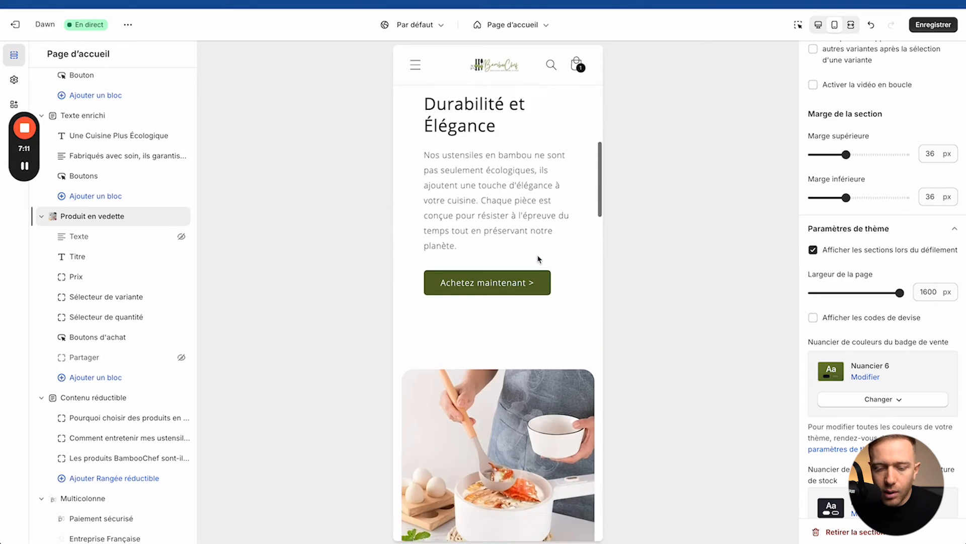
scroll(538, 259, down, 10)
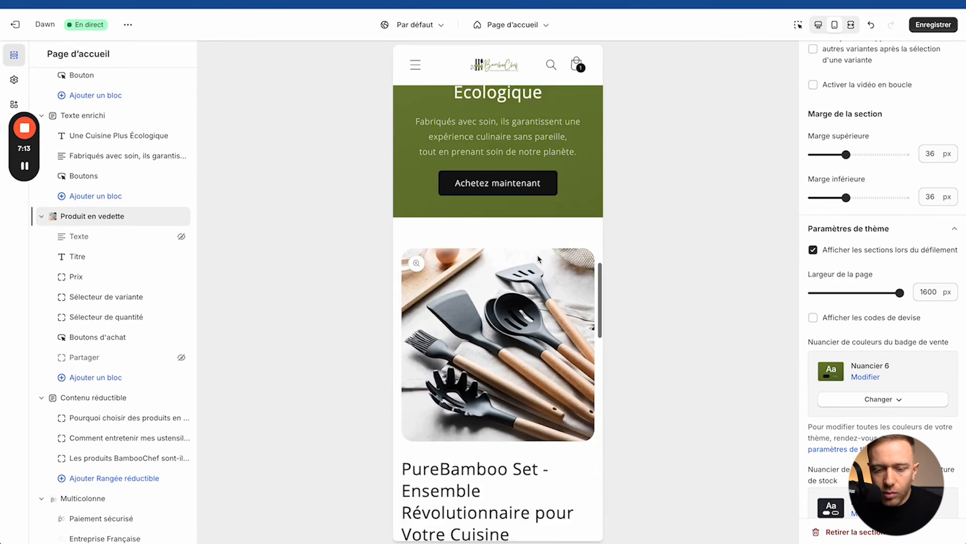
scroll(509, 225, down, 4)
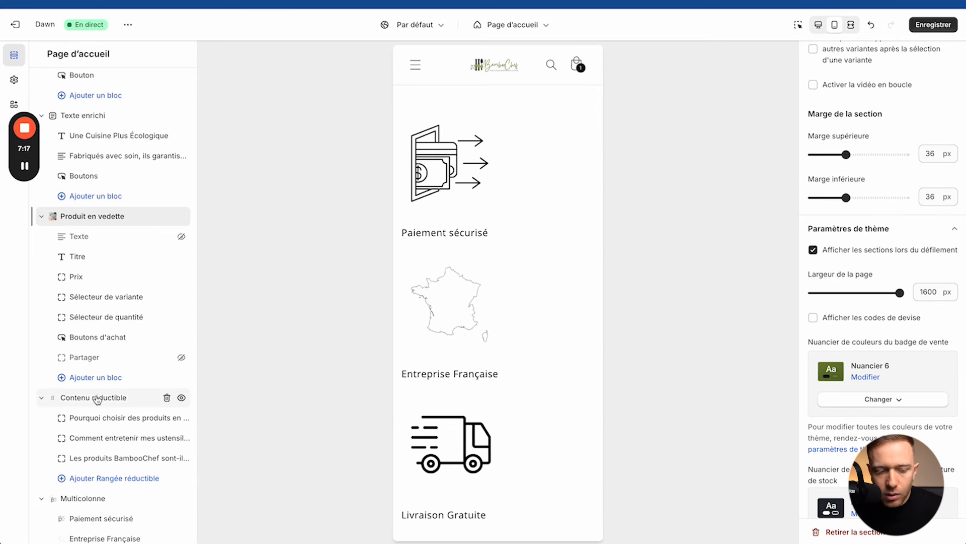
Step: Set the Multicolonne section to 2 colonnes on mobile and enable mobile swiping
click(101, 497)
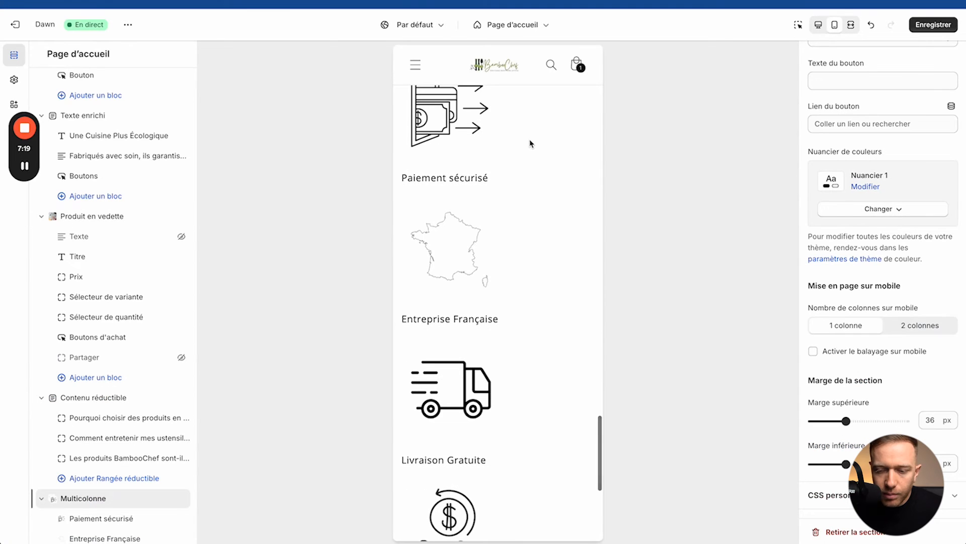
click(892, 331)
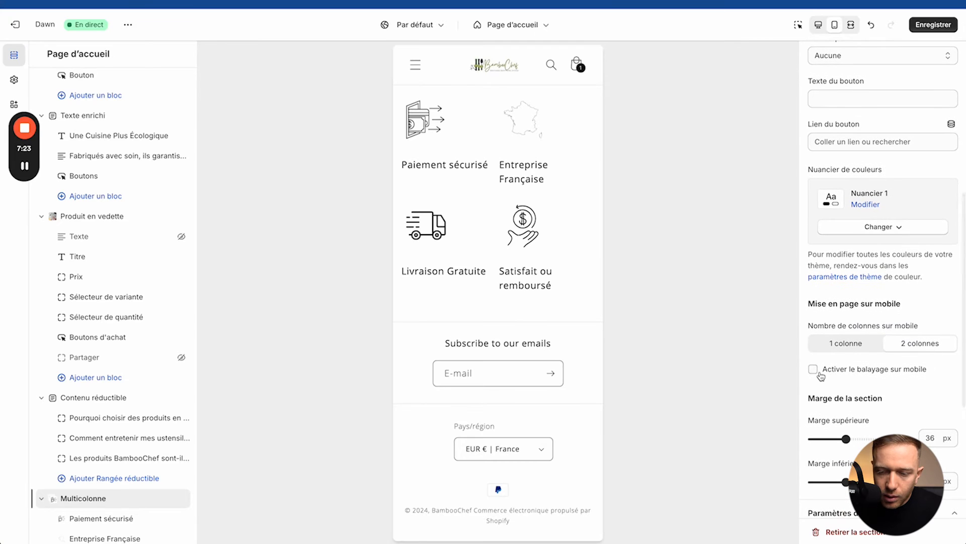
click(819, 372)
click(523, 295)
click(523, 295)
click(472, 294)
Step: Check the home page layout in the mobile, desktop and full-screen previews, from the banner down to the FAQ
scroll(490, 242, up, 10)
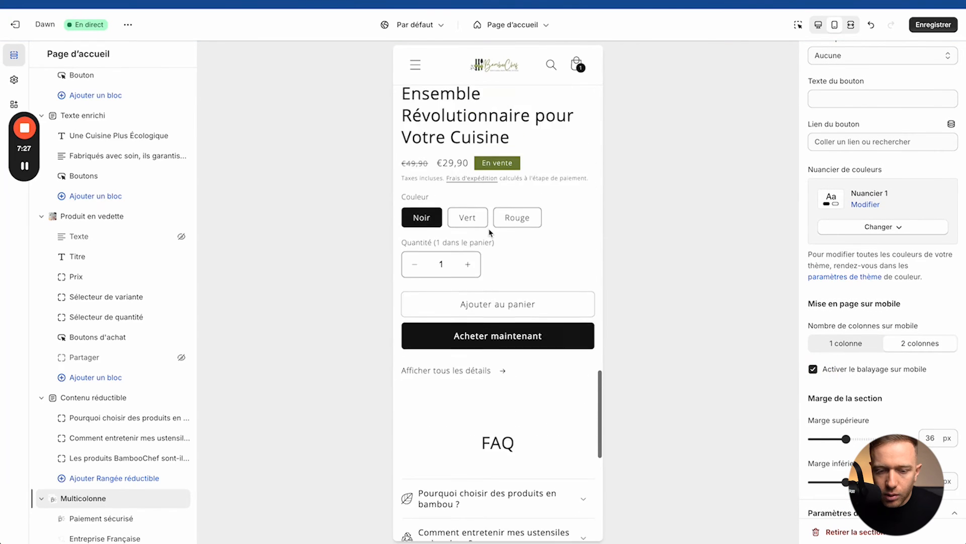
scroll(490, 233, up, 15)
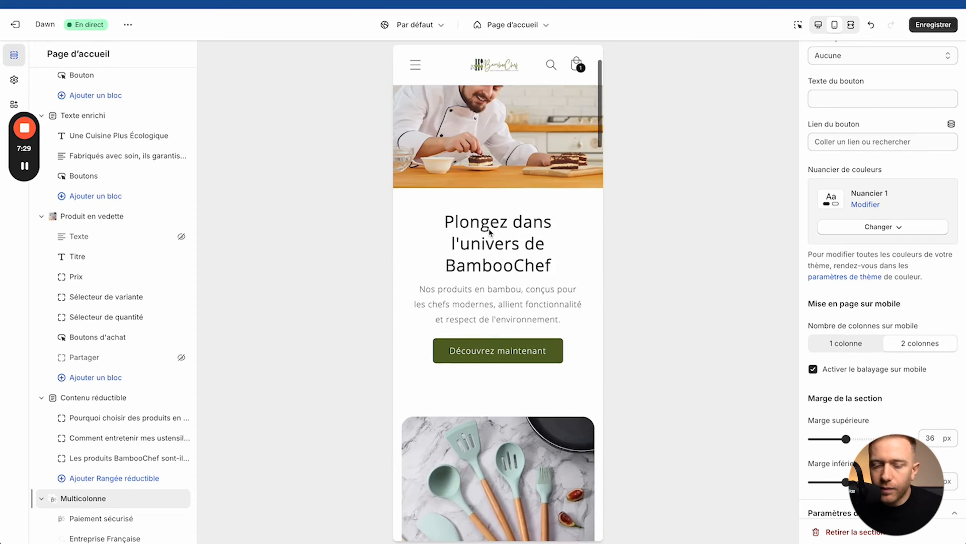
scroll(491, 232, up, 2)
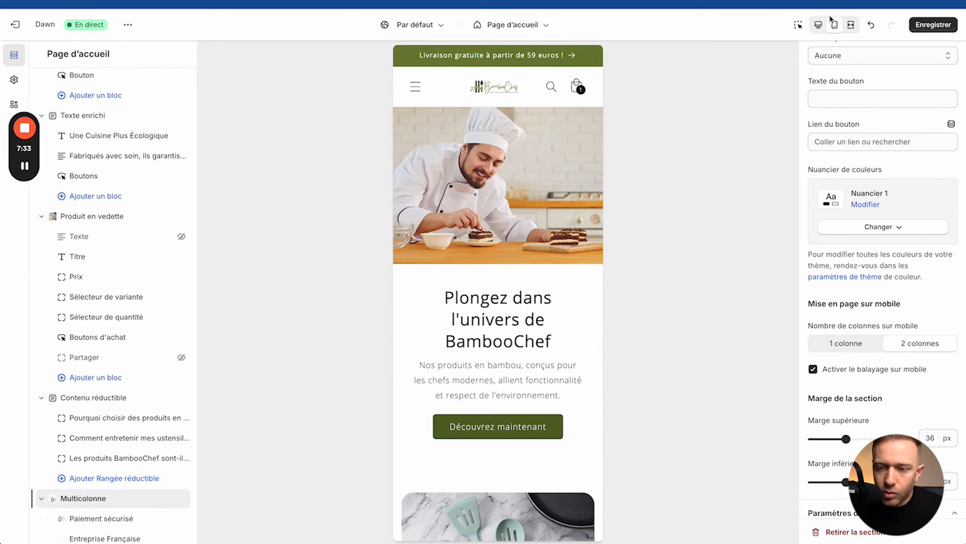
click(818, 24)
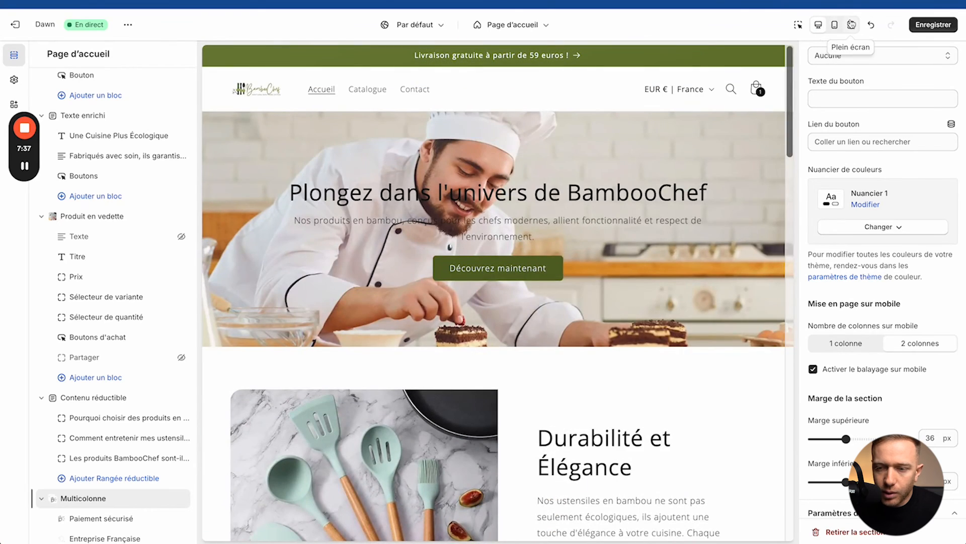
click(852, 24)
scroll(493, 310, down, 10)
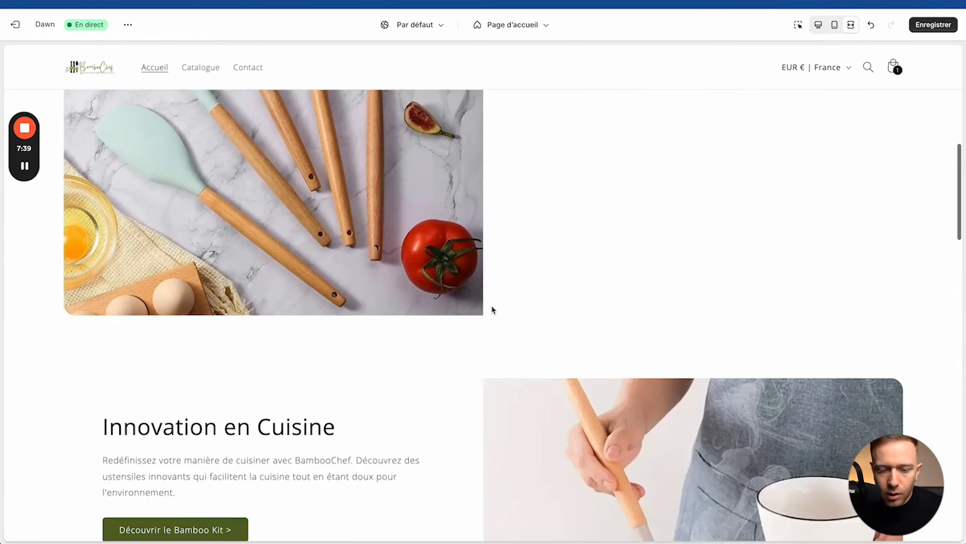
scroll(325, 218, up, 8)
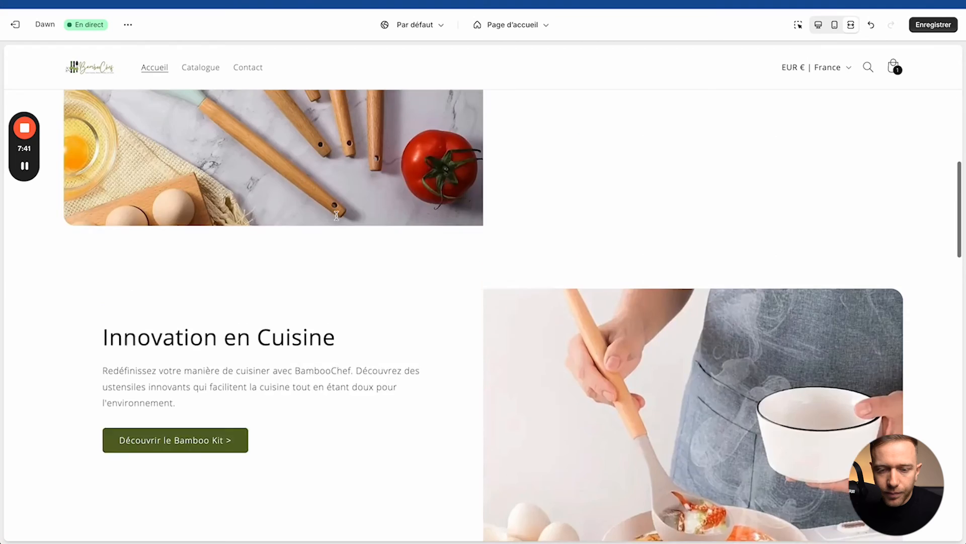
scroll(341, 196, up, 5)
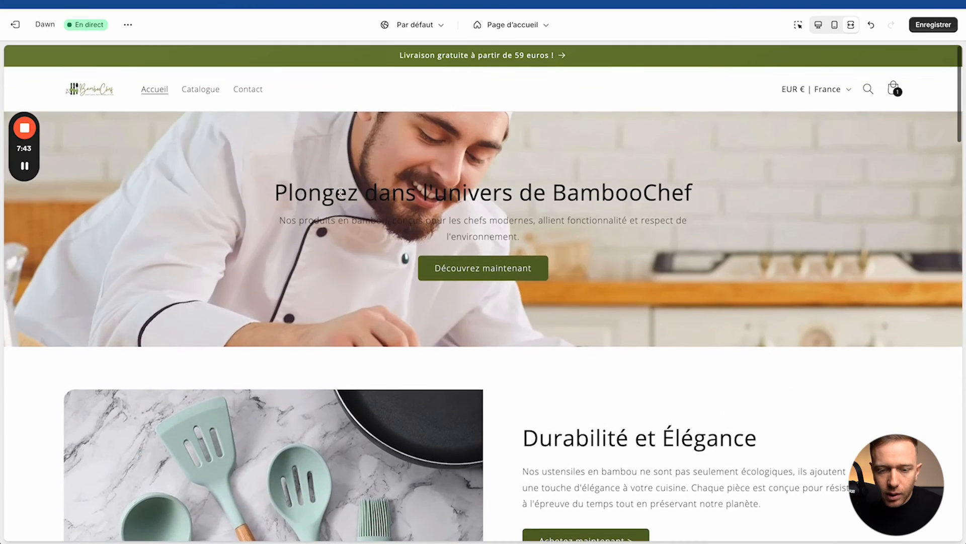
scroll(339, 192, down, 12)
scroll(340, 193, down, 10)
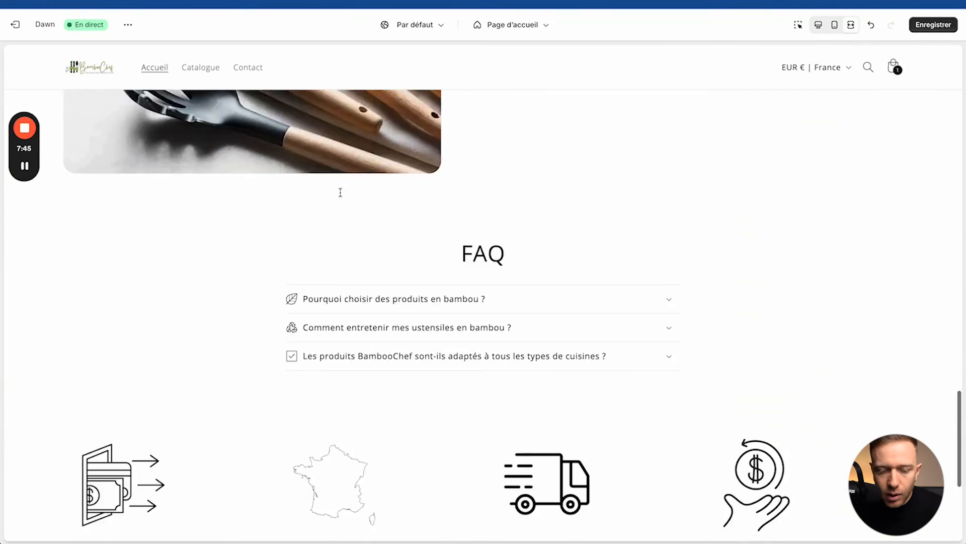
Step: Set the theme's page width to 1200 px in the Mise en page settings
click(828, 27)
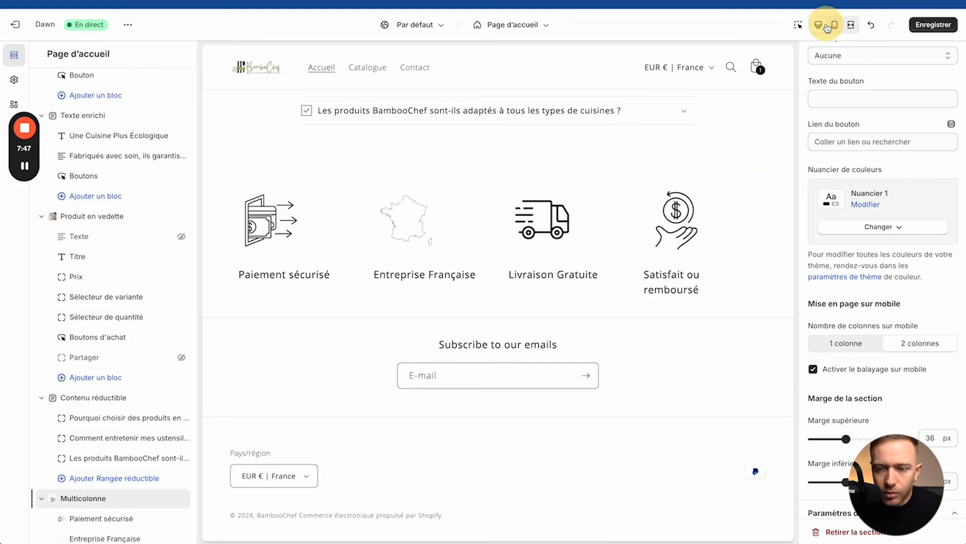
click(16, 78)
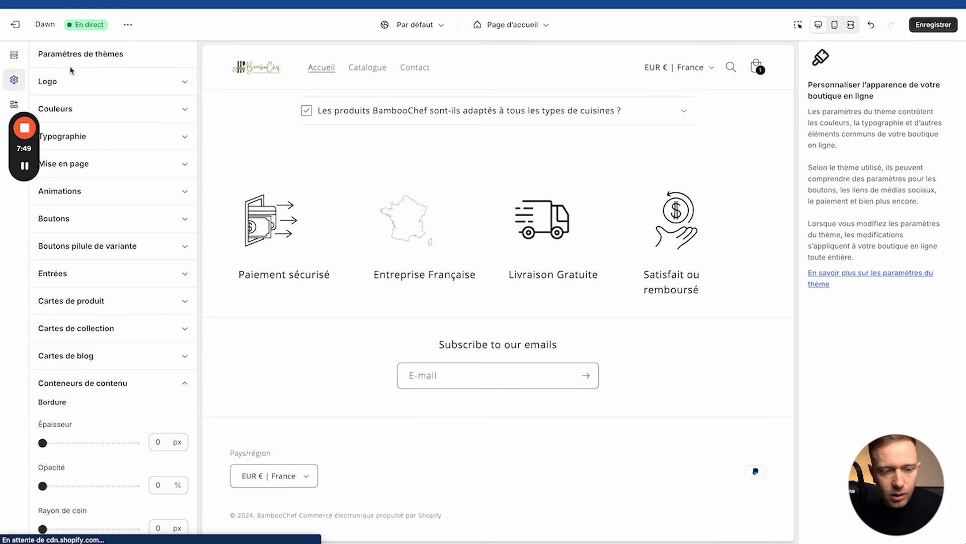
drag(125, 202, 72, 204)
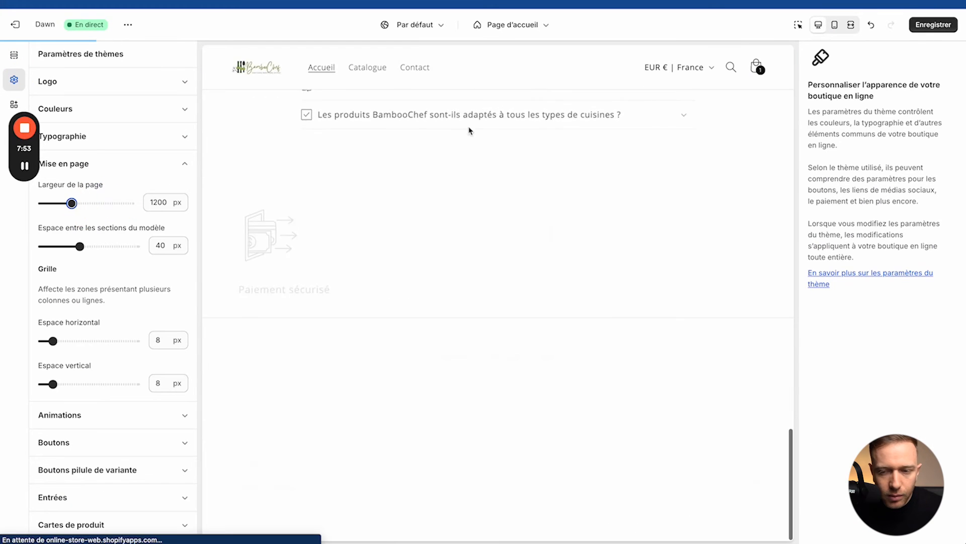
Step: Examine the whole home page in full-screen preview to judge the narrower page width
click(855, 25)
scroll(571, 185, up, 15)
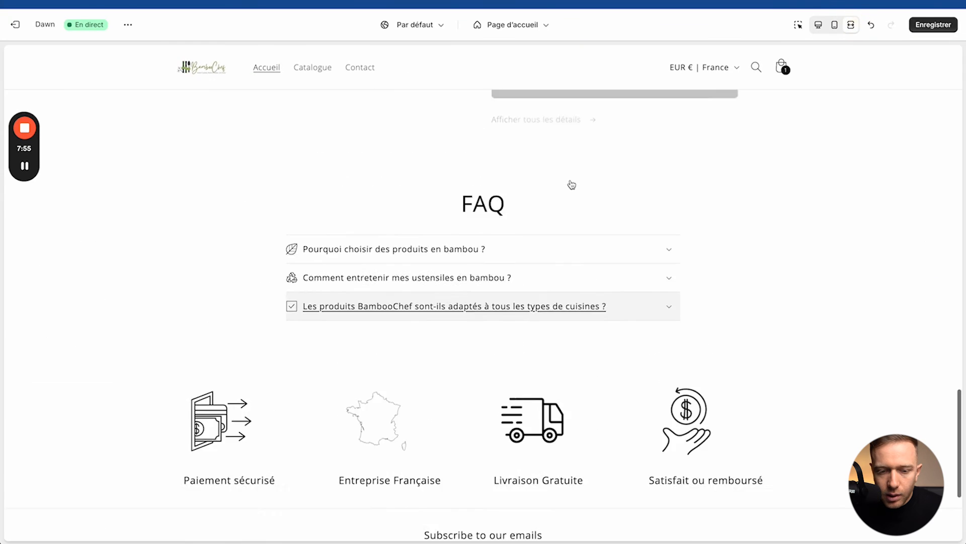
scroll(571, 185, up, 10)
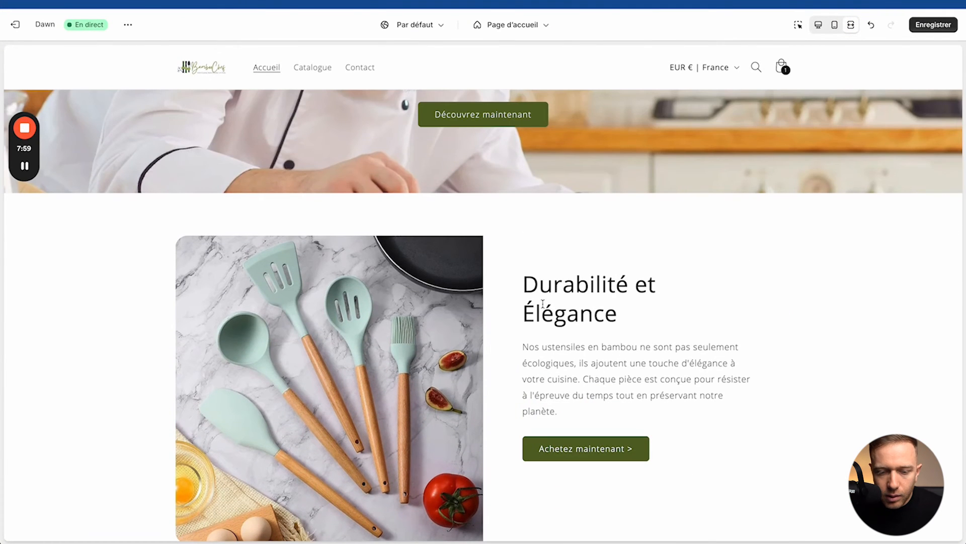
scroll(542, 302, down, 3)
scroll(554, 362, down, 13)
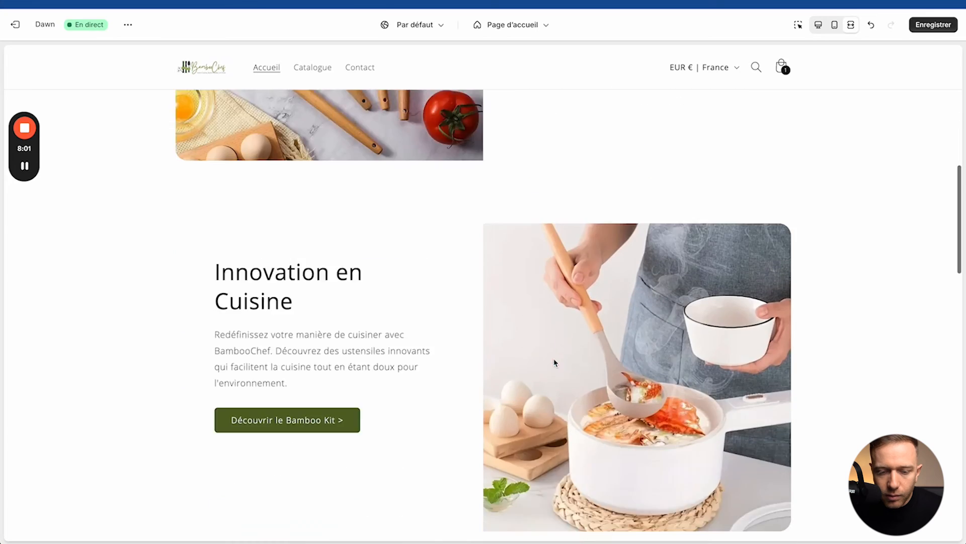
scroll(554, 362, down, 8)
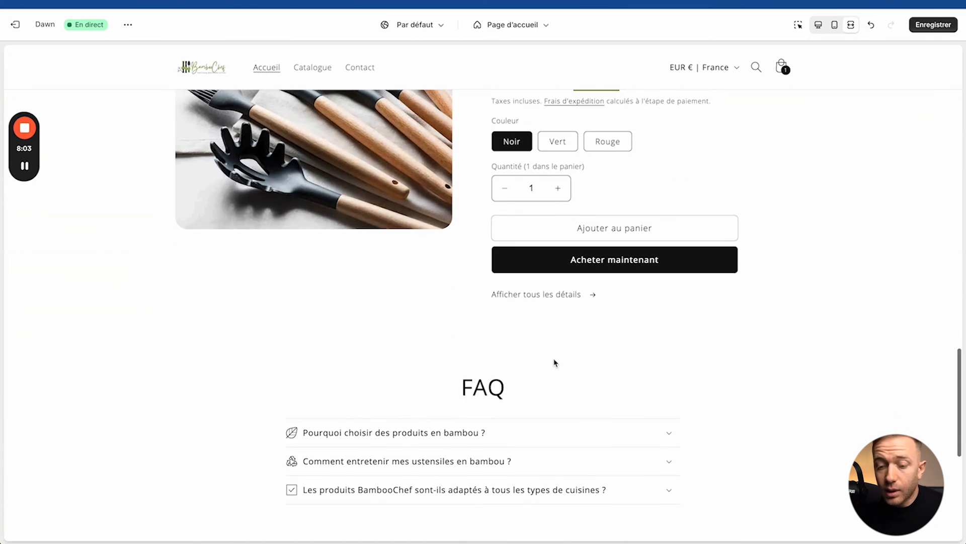
scroll(554, 362, down, 6)
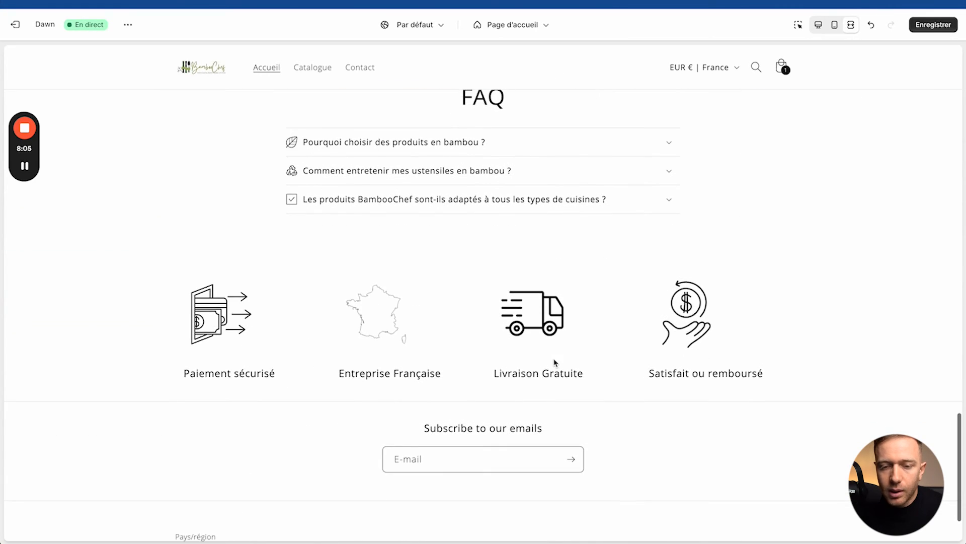
scroll(554, 362, up, 8)
scroll(554, 362, up, 9)
scroll(554, 363, down, 18)
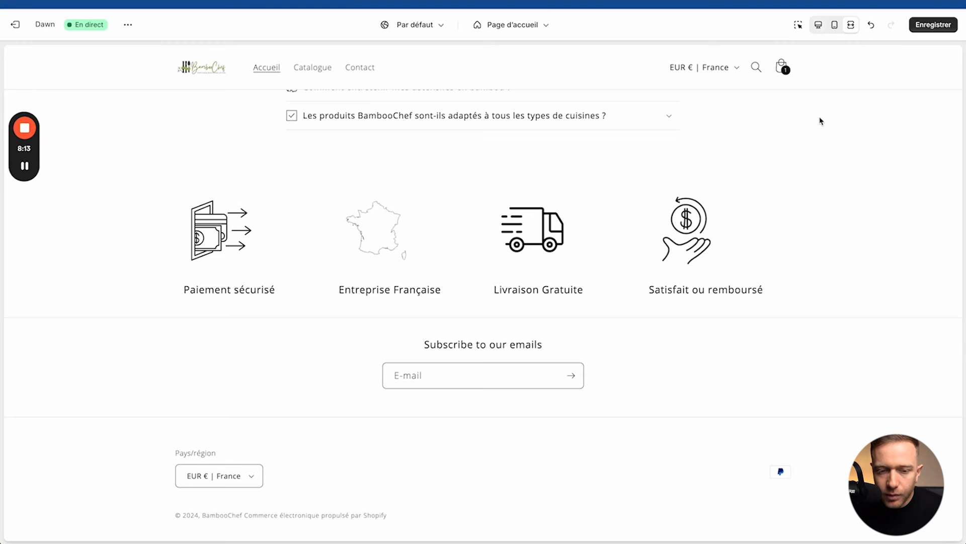
scroll(824, 181, up, 10)
scroll(824, 181, down, 10)
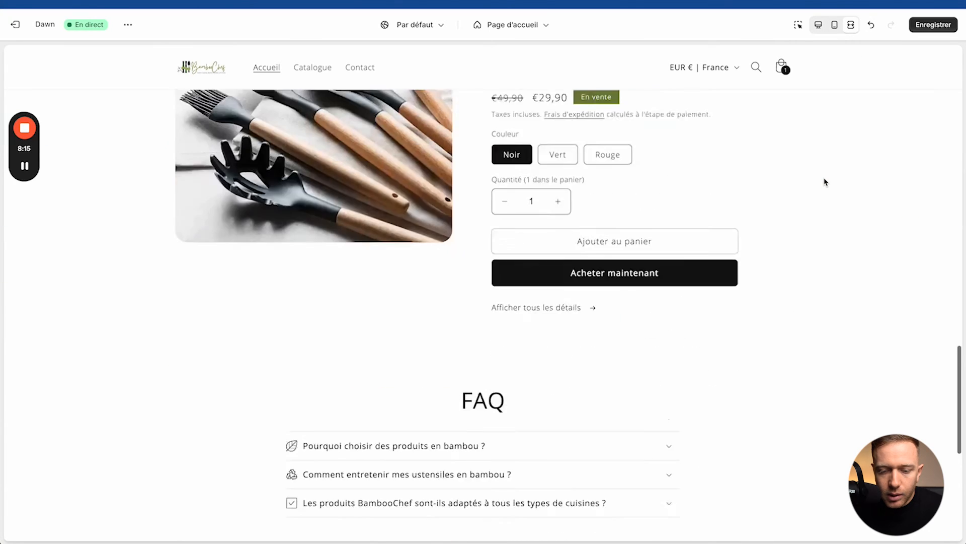
Step: Return to the desktop editing view and add a Vidéo section to the home page template
click(822, 30)
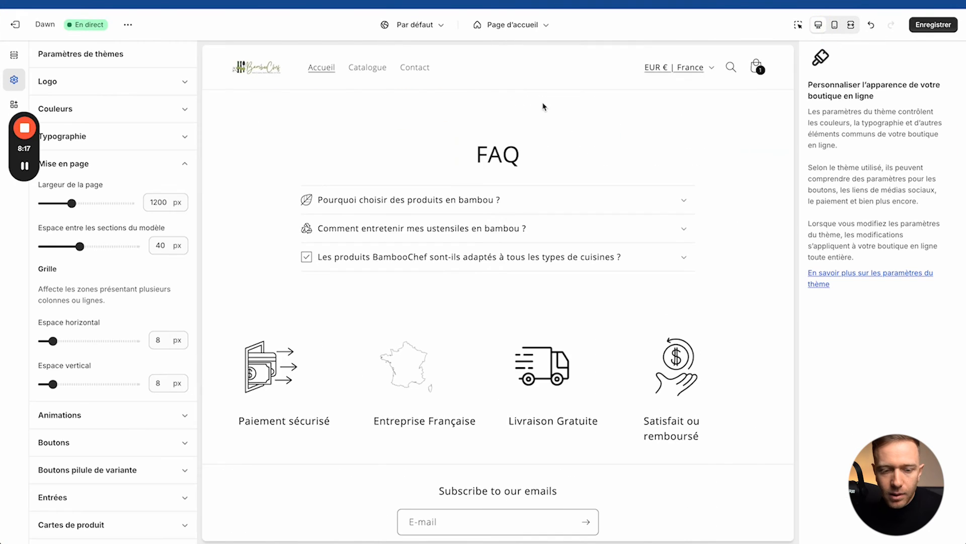
click(14, 55)
scroll(119, 350, down, 10)
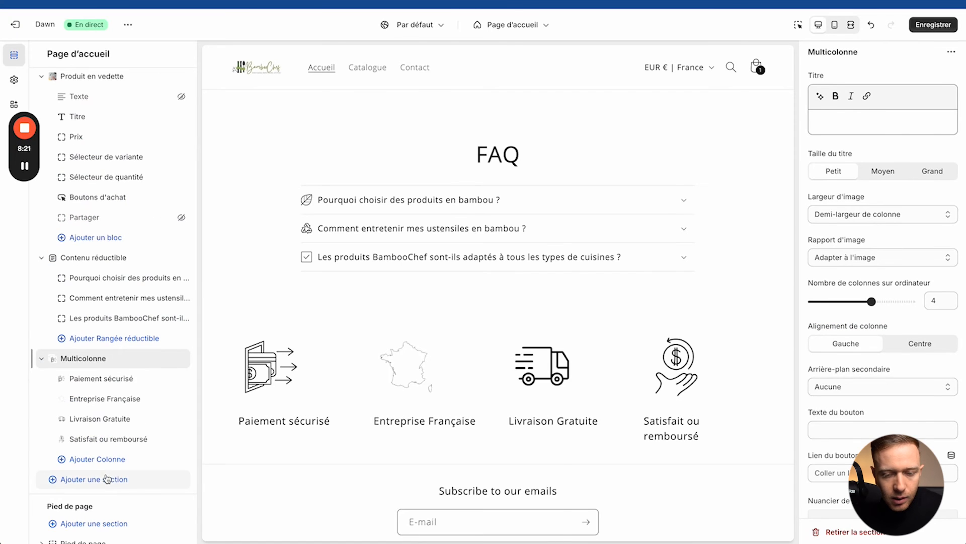
click(106, 478)
scroll(280, 409, down, 1)
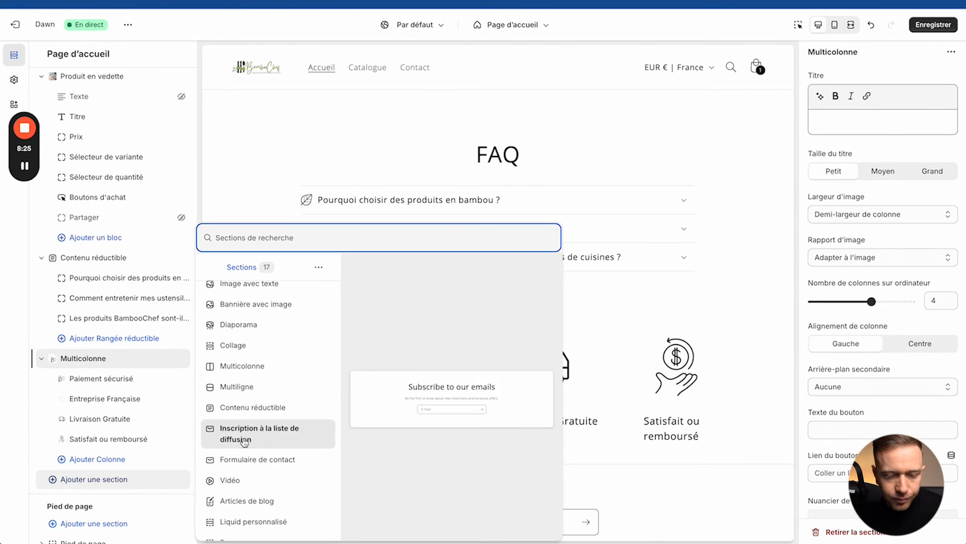
click(245, 471)
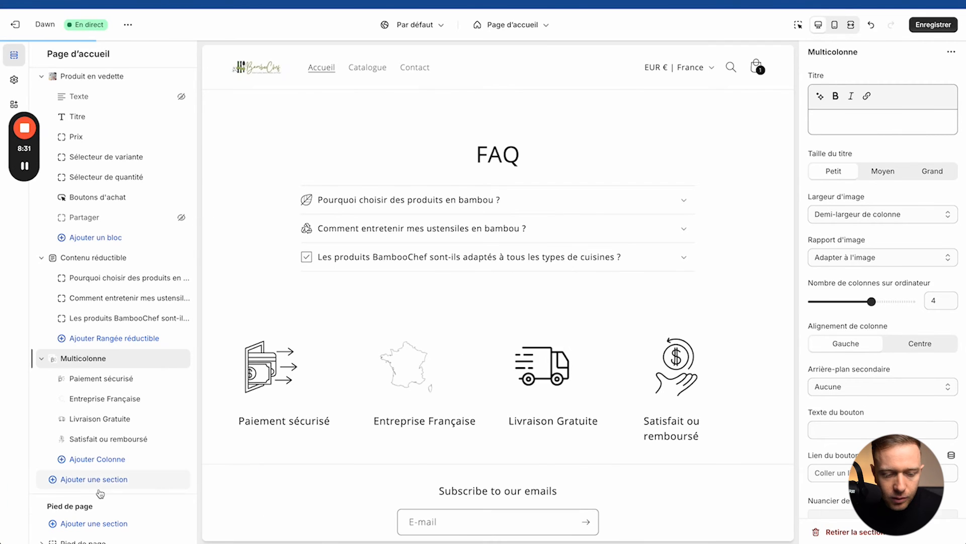
Step: Move the Vidéo section up the page so it sits between Produit en vedette and Contenu réductible
drag(181, 437, 169, 380)
scroll(427, 273, up, 5)
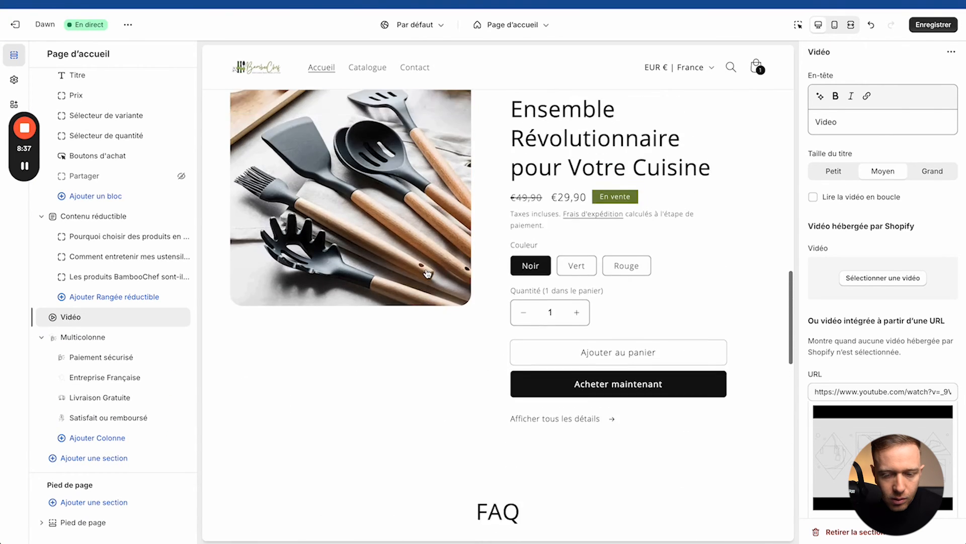
scroll(427, 274, down, 3)
drag(71, 317, 96, 221)
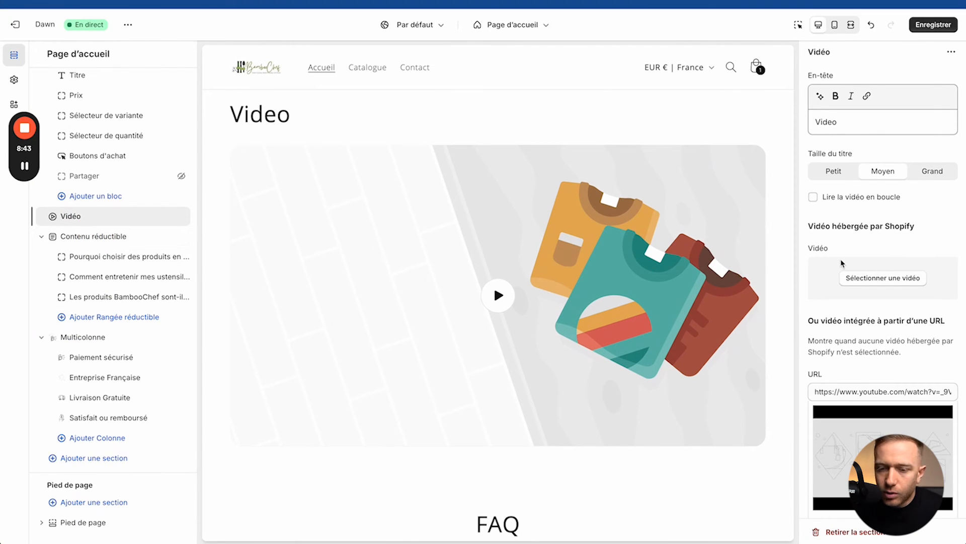
Step: Clear the En-tête text of the Vidéo section
click(861, 121)
key(BackSpace)
key(BackSpace)
key(BackSpace)
key(BackSpace)
key(BackSpace)
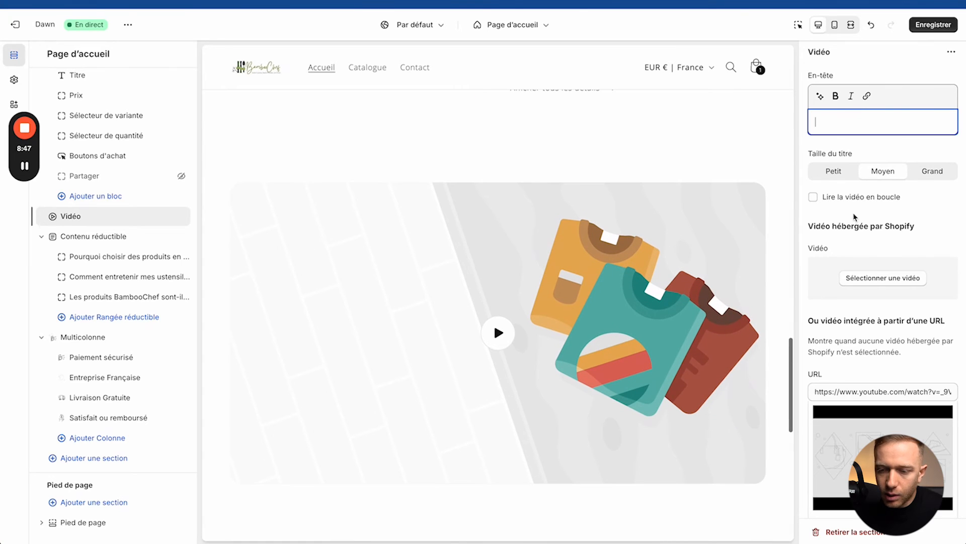
Step: Switch to YouTube in a new browser tab, postpone the Google services prompt and search for "ustenciles en bamboo"
scroll(874, 224, down, 2)
scroll(873, 224, down, 1)
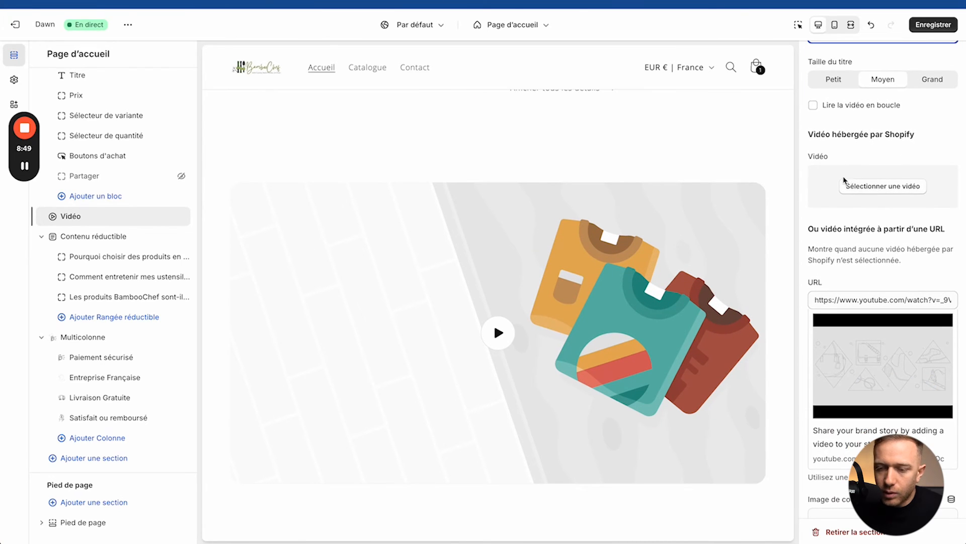
scroll(850, 217, down, 2)
click(836, 198)
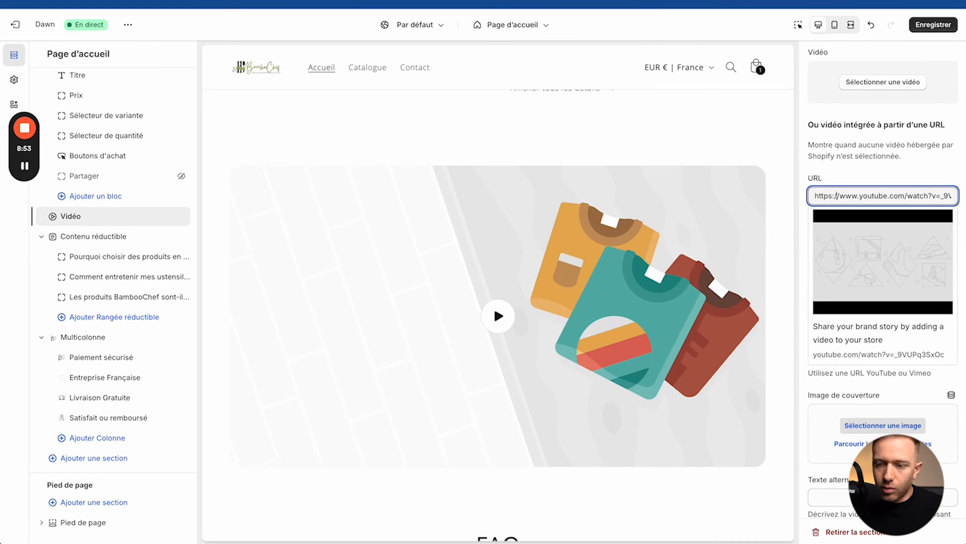
key(ctrl+t)
text(you)
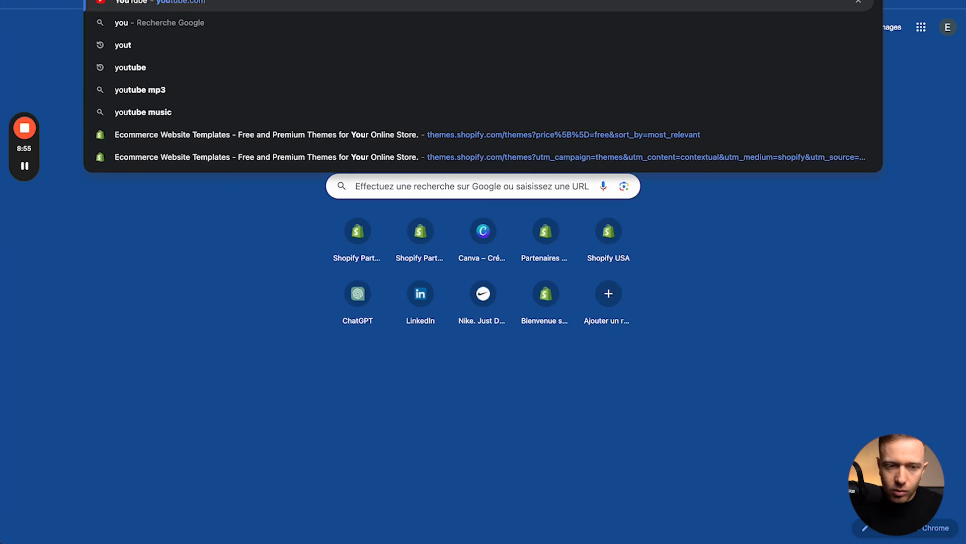
key(Return)
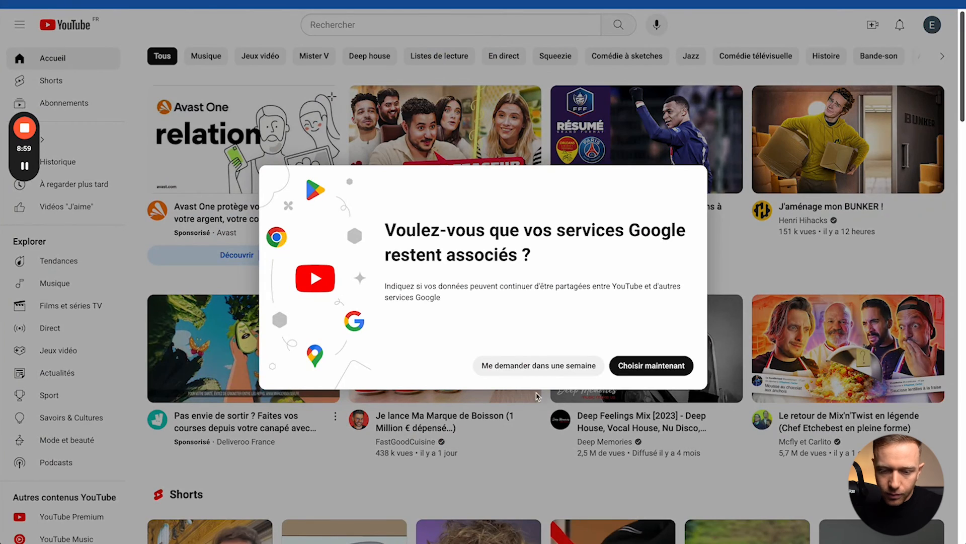
click(538, 366)
click(444, 25)
text(uste)
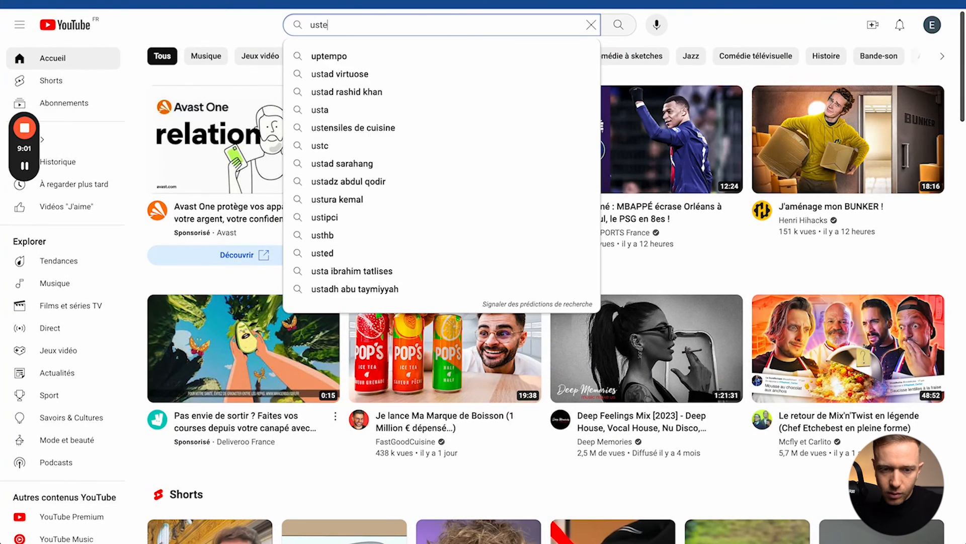
text(nciles en bamboo)
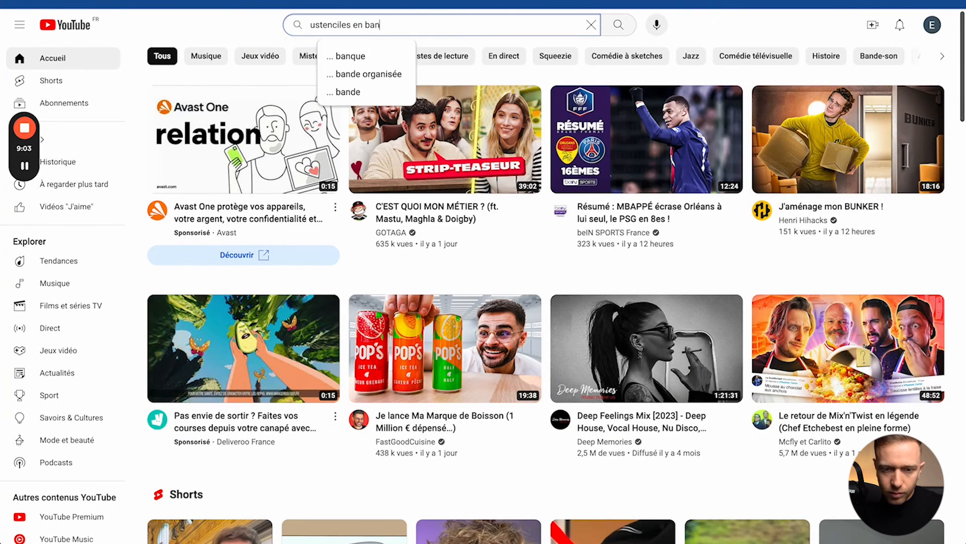
key(Return)
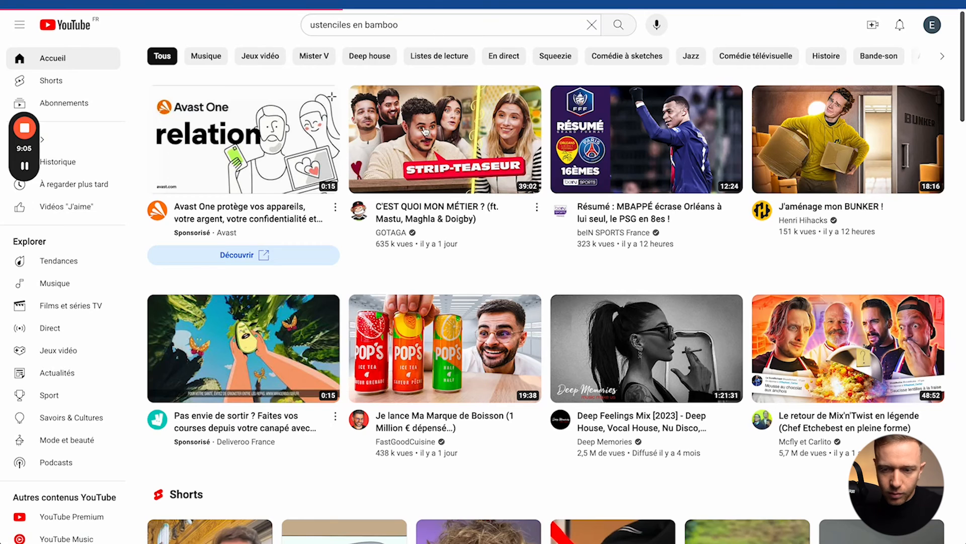
Step: Copy the link of the "Ustensiles De Cuisine En Bois De Bambou" video and paste it as the Vidéo section's URL in the Shopify editor
scroll(386, 294, down, 2)
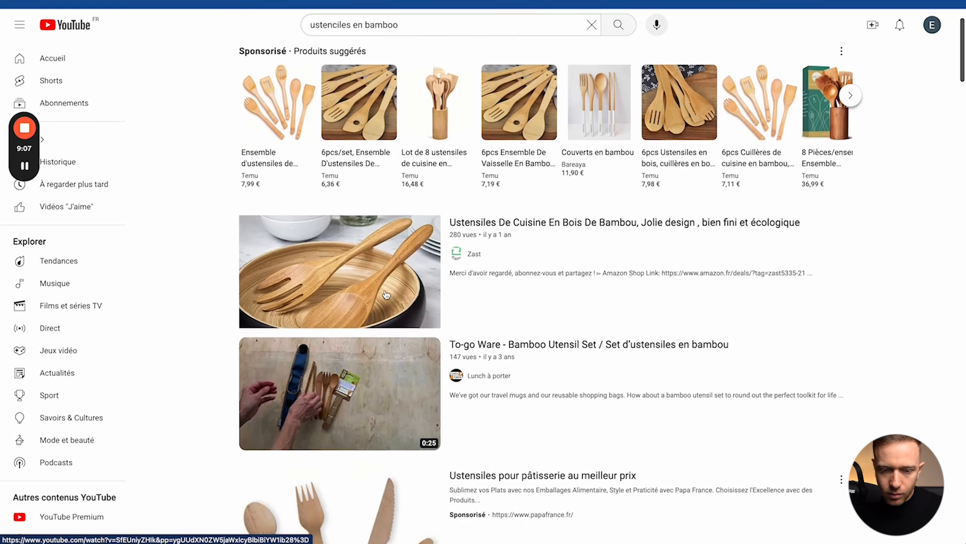
scroll(365, 255, down, 3)
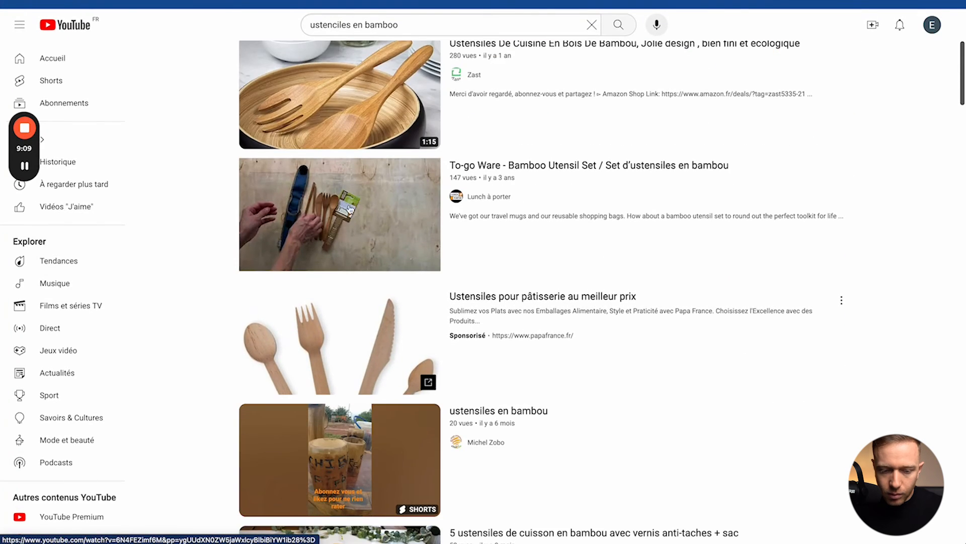
scroll(352, 258, up, 5)
right_click(335, 306)
click(352, 381)
key(super+Tab)
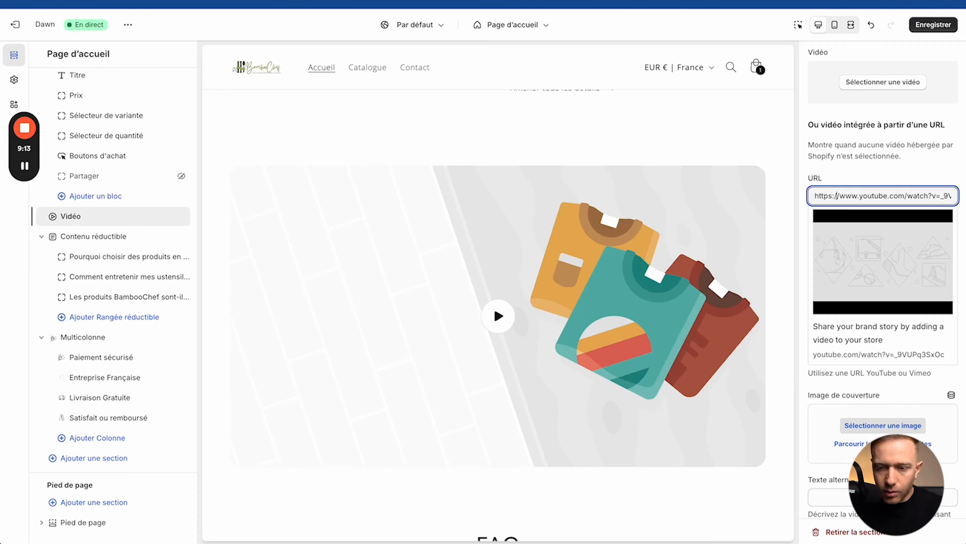
key(ctrl+a)
text(https://www.youtube.com/watch?v=SfEUniyZHlk&pp=ygUUdXN0ZW5jaWxlcyBlbiBiYW1ib28%3D)
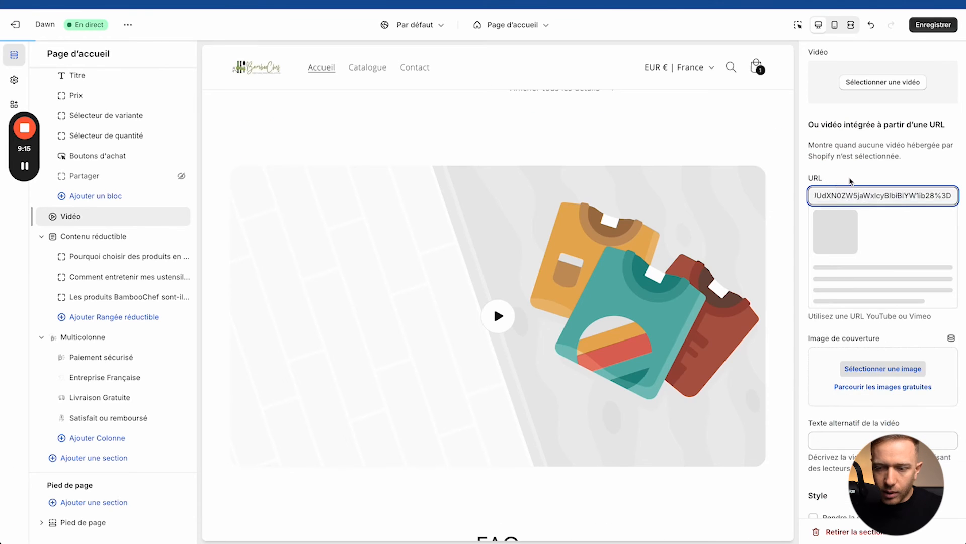
Step: Set bamboo-chef-istencil-cuisine-1920x1080-1 from the store library as the Vidéo section's cover image
scroll(858, 401, down, 3)
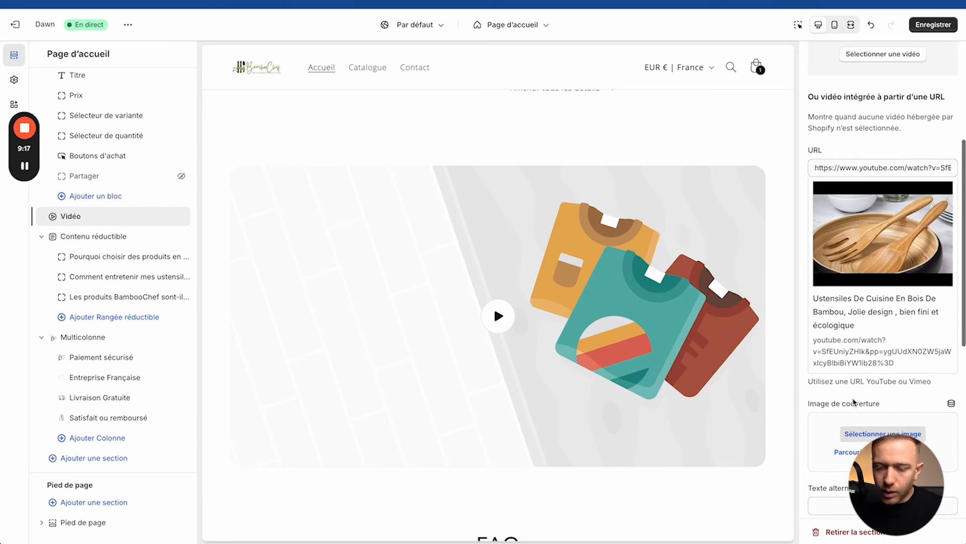
click(863, 344)
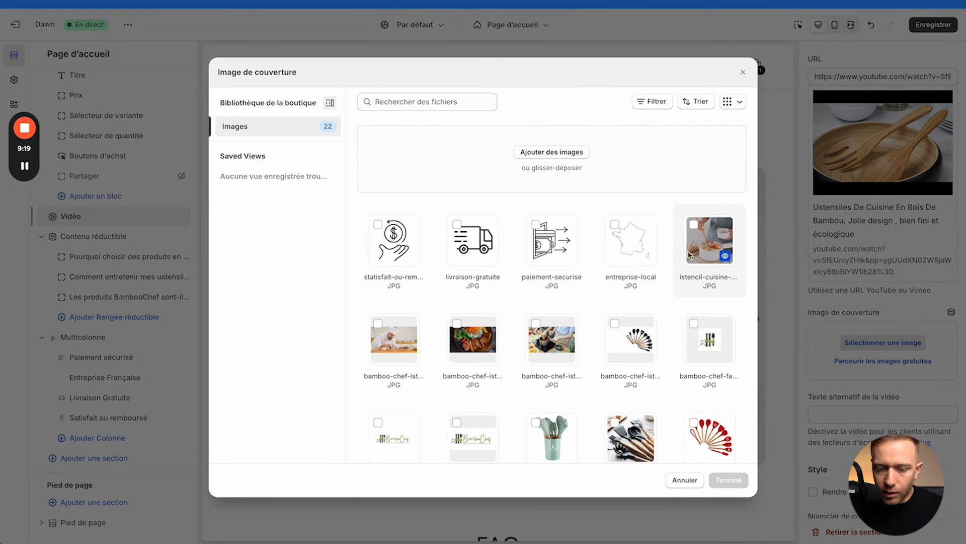
click(530, 326)
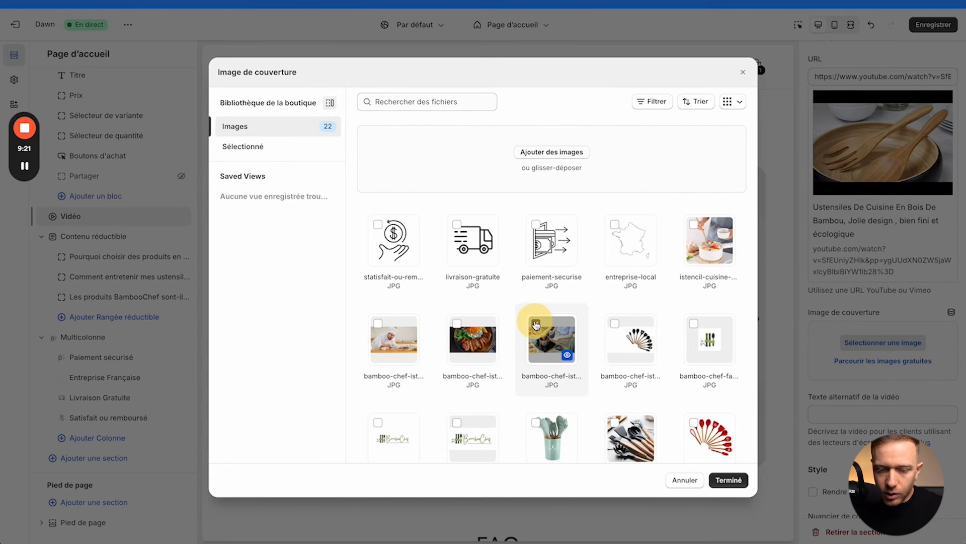
click(730, 480)
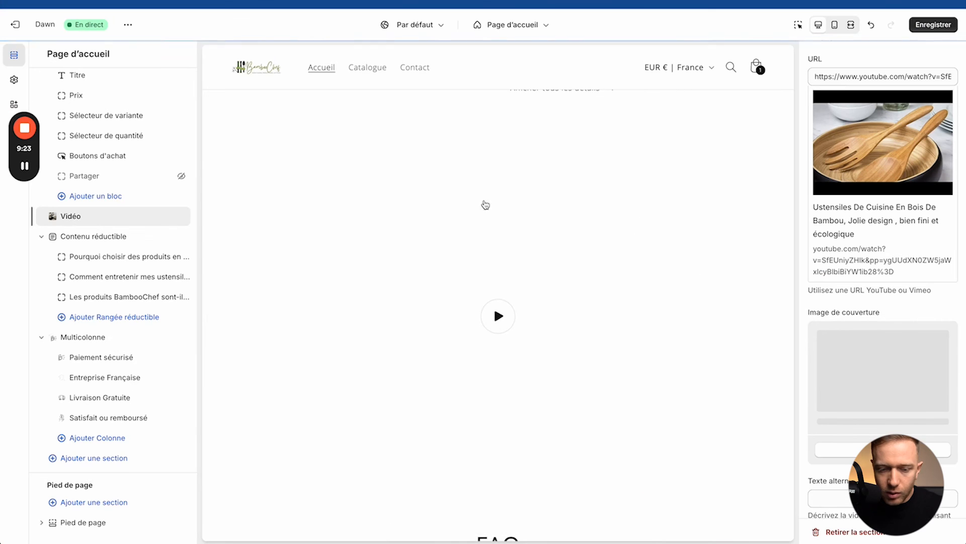
scroll(516, 262, up, 9)
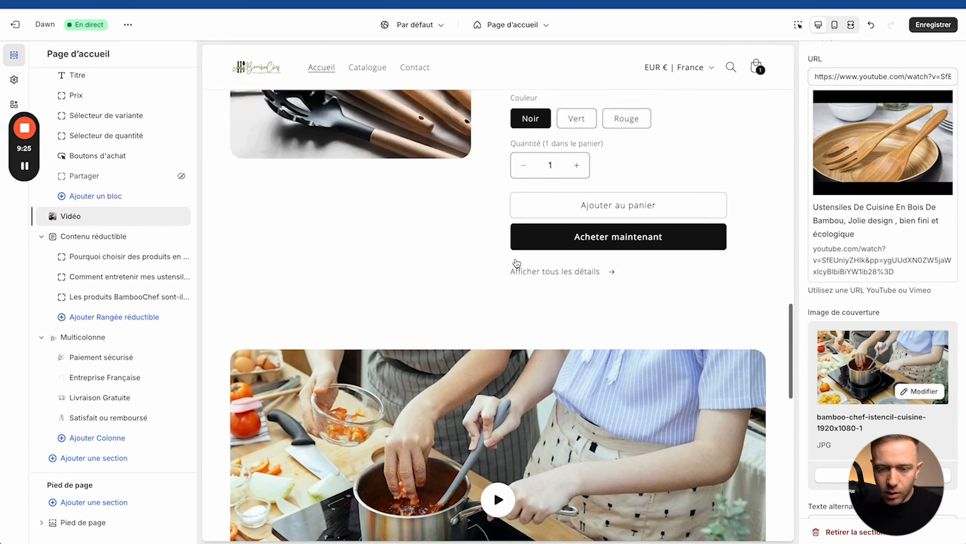
Step: Try the Nuancier 6 and Nuancier 7 colour schemes on the Vidéo section
scroll(516, 264, down, 10)
scroll(830, 327, down, 7)
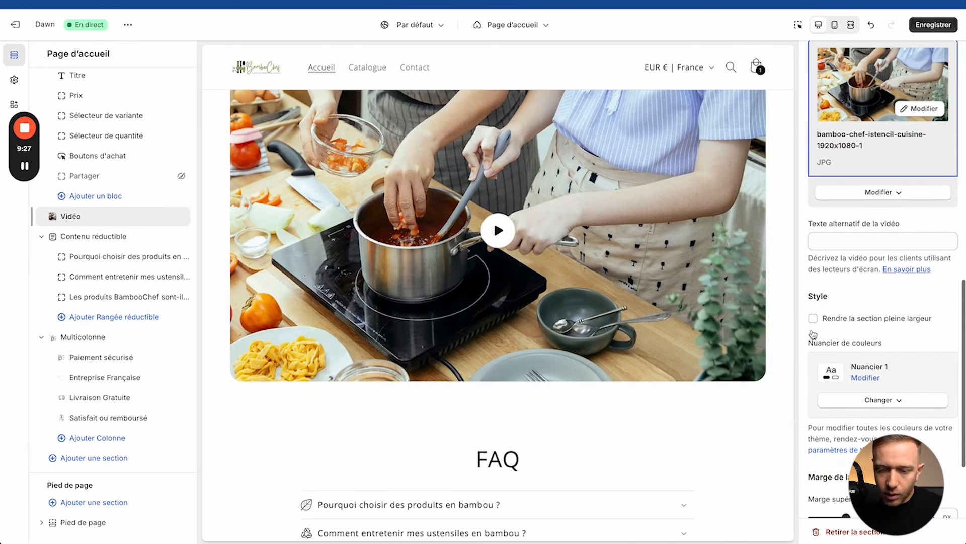
click(856, 317)
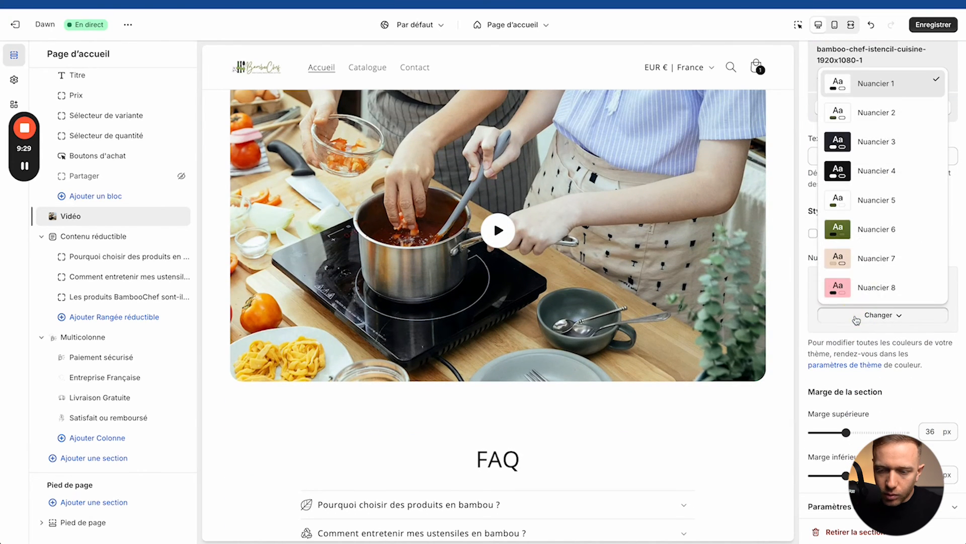
click(858, 229)
click(869, 316)
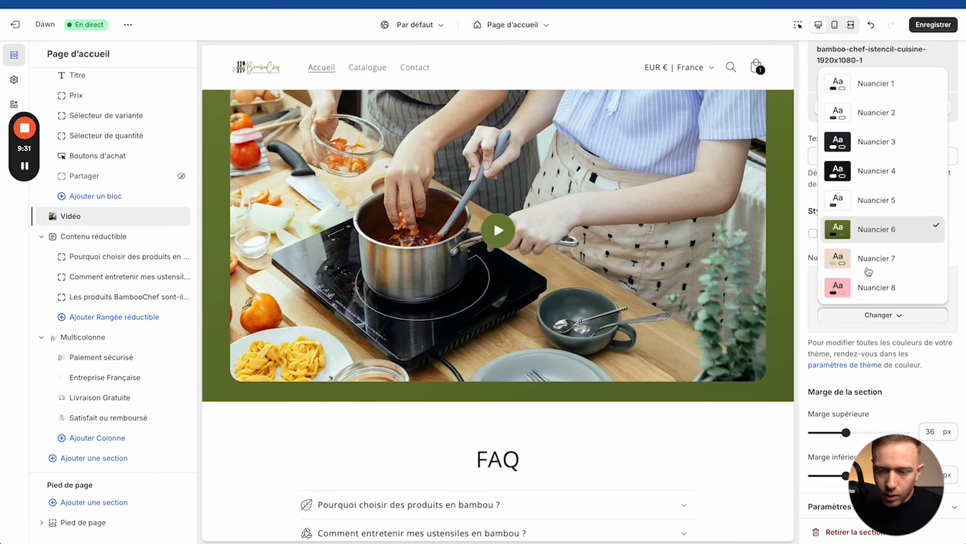
click(863, 255)
scroll(703, 306, up, 5)
scroll(703, 306, down, 8)
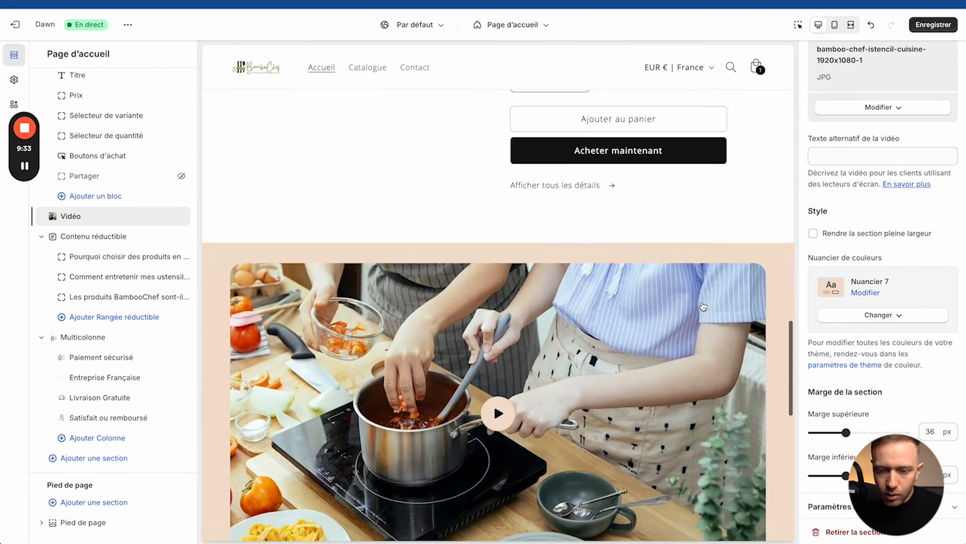
scroll(850, 355, down, 1)
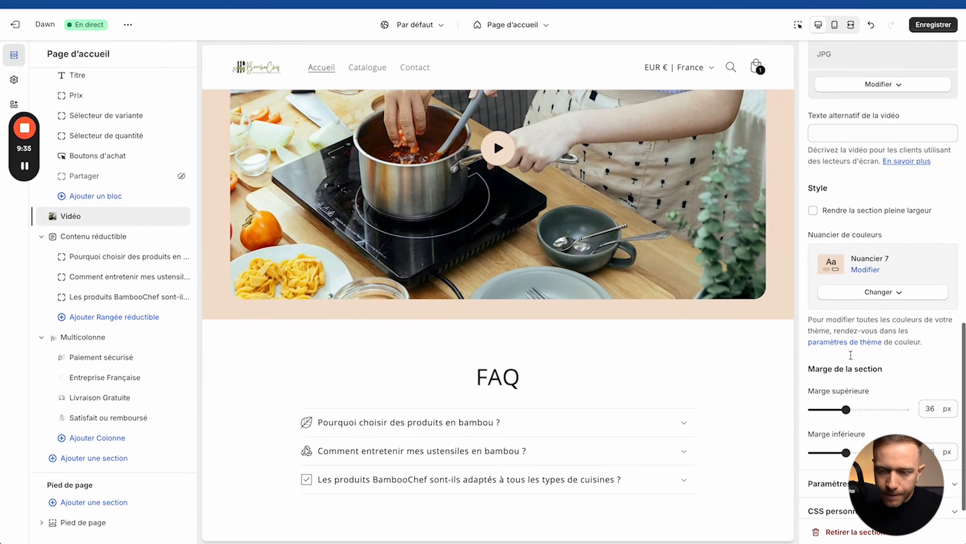
Step: Make the Vidéo section full width and check it in the full-screen preview
click(813, 208)
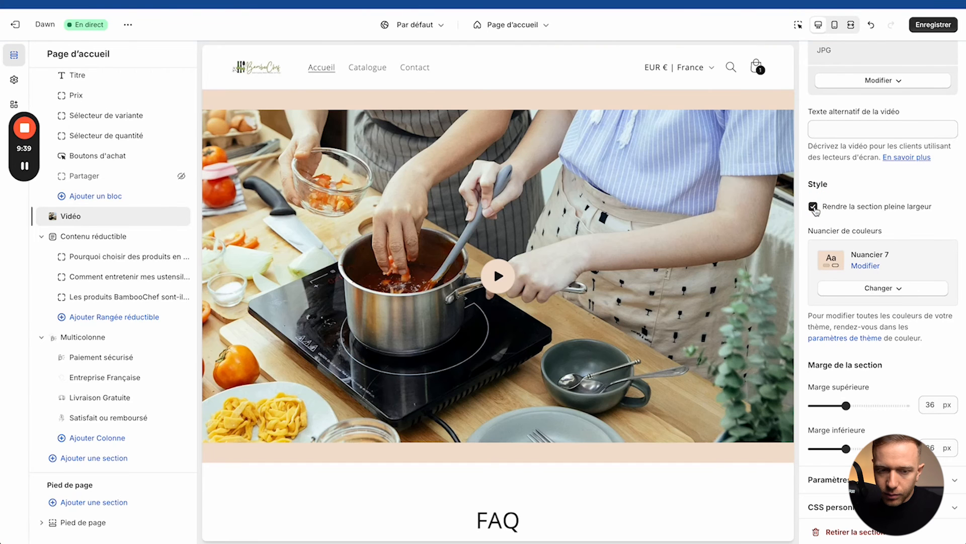
scroll(653, 216, up, 2)
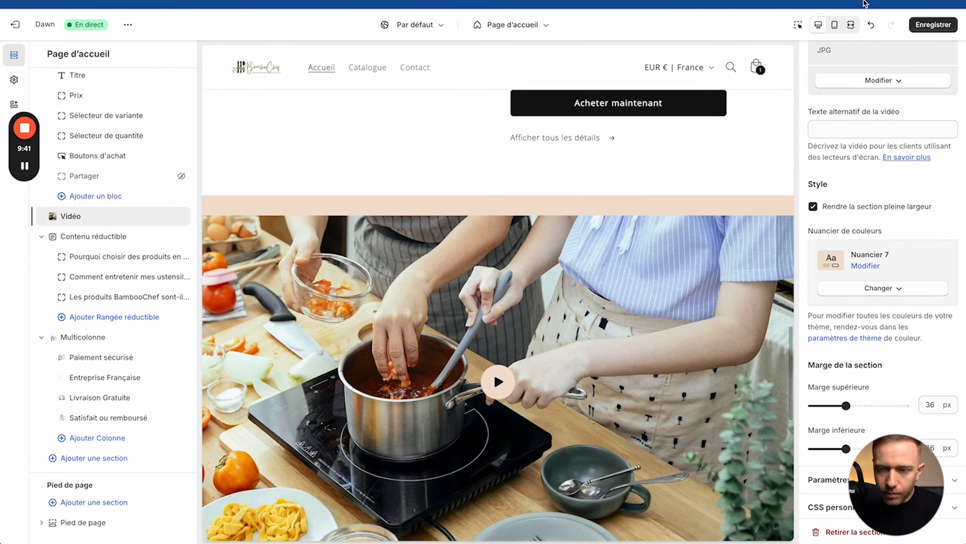
click(851, 25)
scroll(694, 259, down, 5)
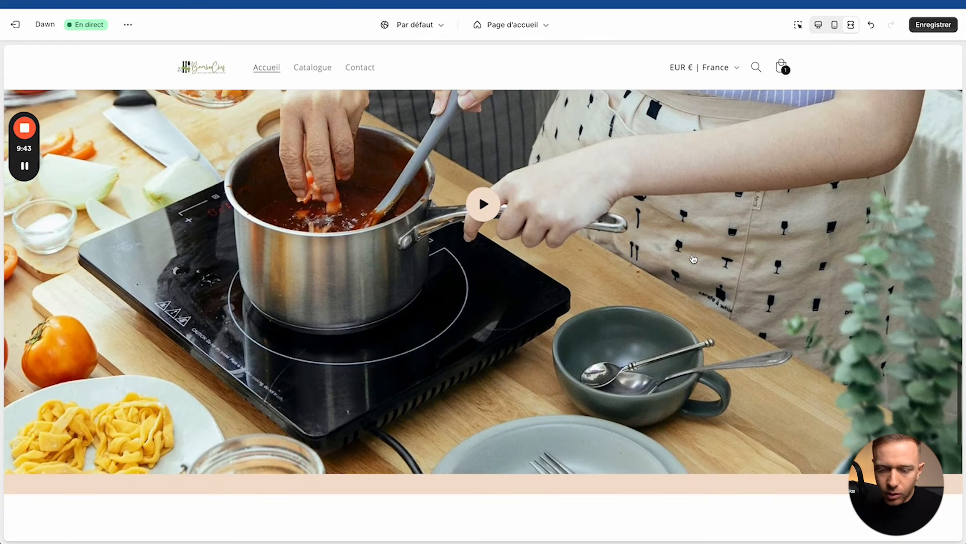
click(820, 26)
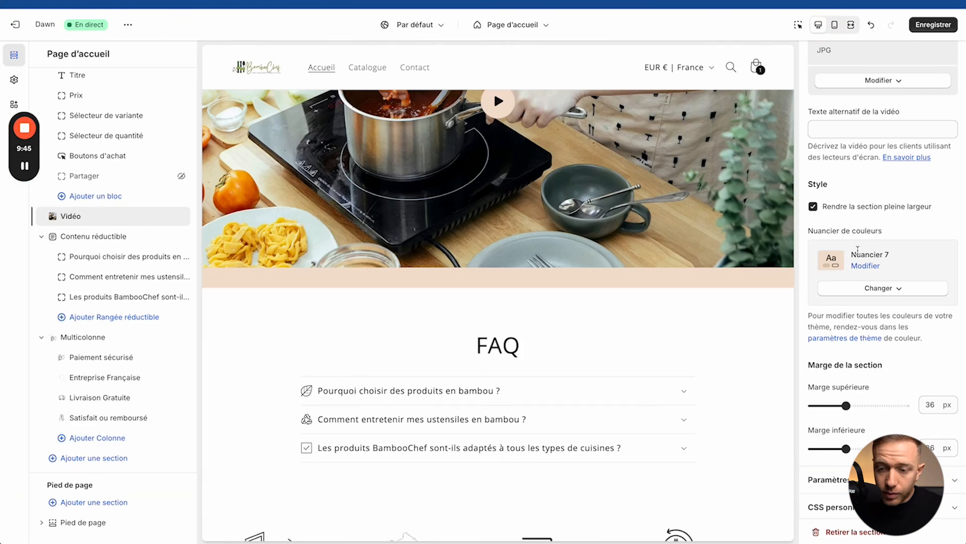
Step: Set the Vidéo section's colour scheme to Nuancier 1 and check the page in the mobile and full-screen previews
click(865, 288)
click(857, 316)
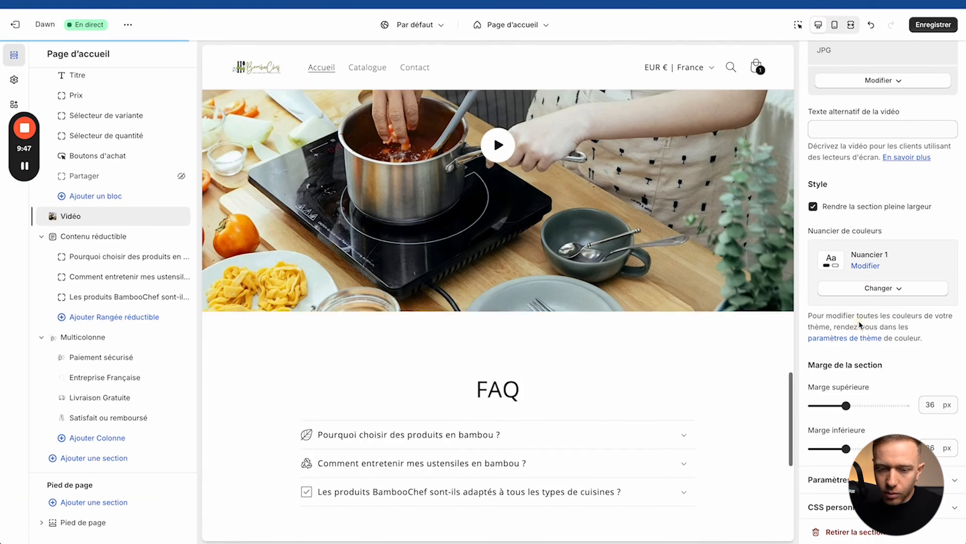
click(834, 25)
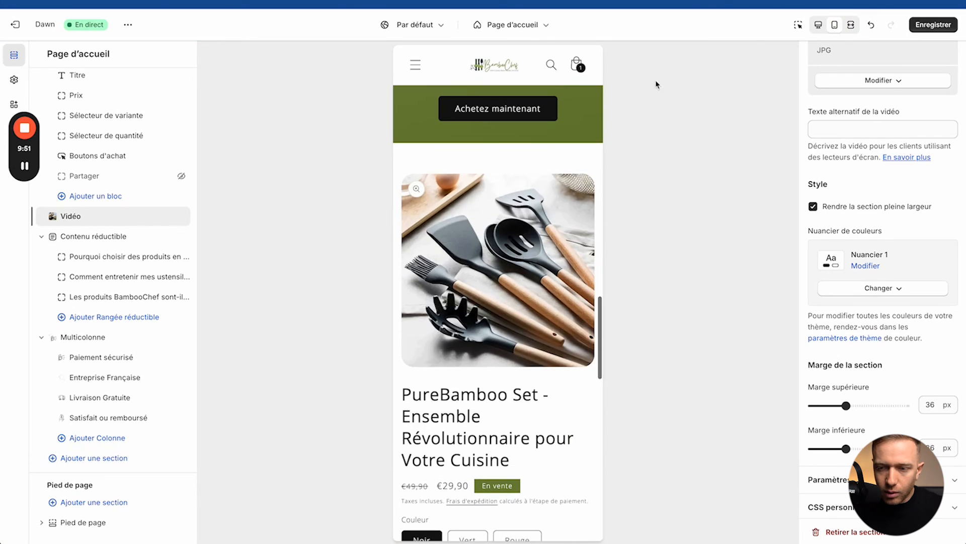
click(819, 25)
click(850, 25)
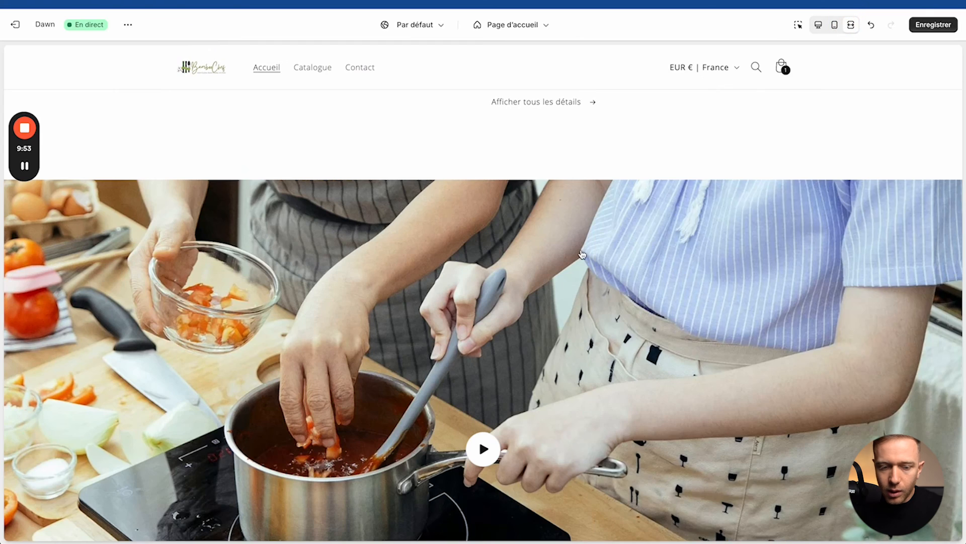
Step: Review the whole home page in the full-screen preview, from the hero banner through the product, video and FAQ sections to the footer
scroll(582, 254, up, 10)
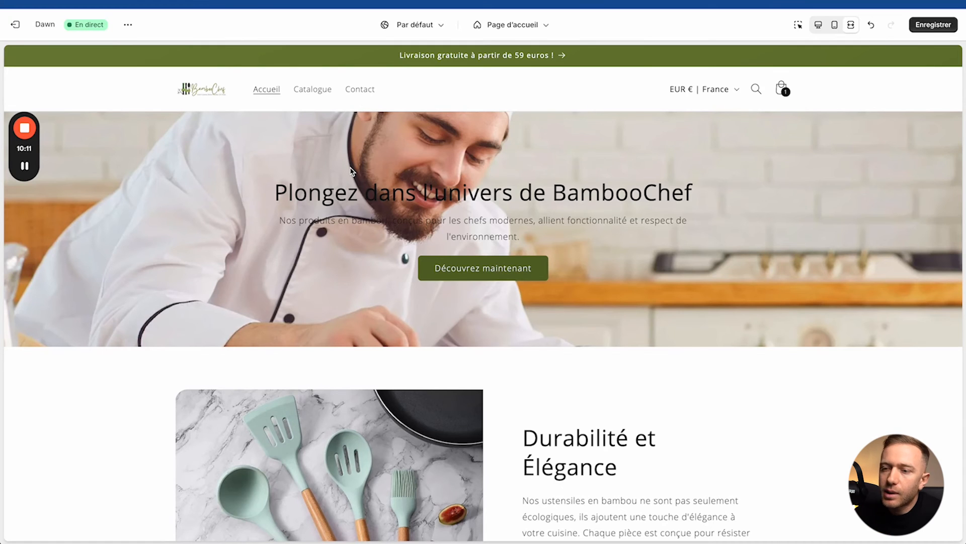
scroll(351, 171, down, 2)
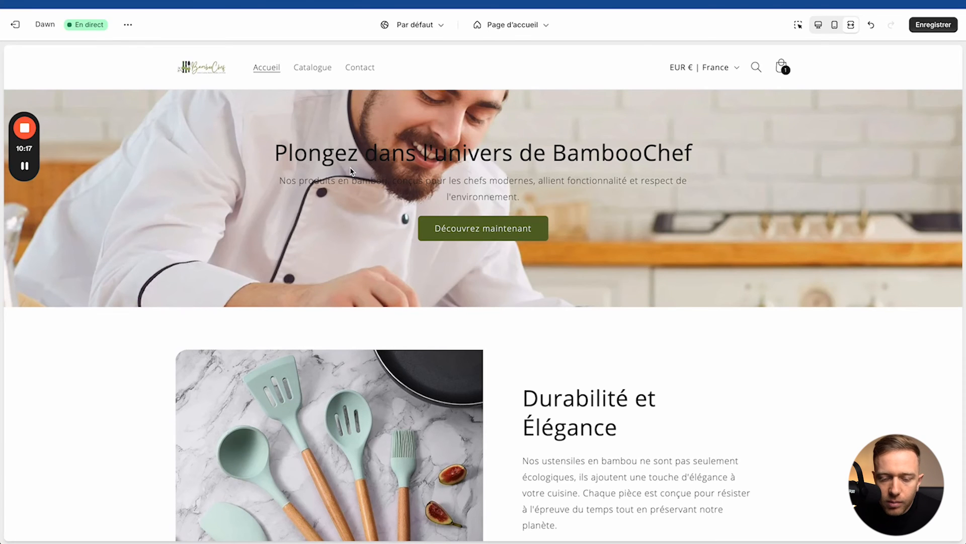
scroll(351, 171, down, 7)
scroll(280, 251, up, 3)
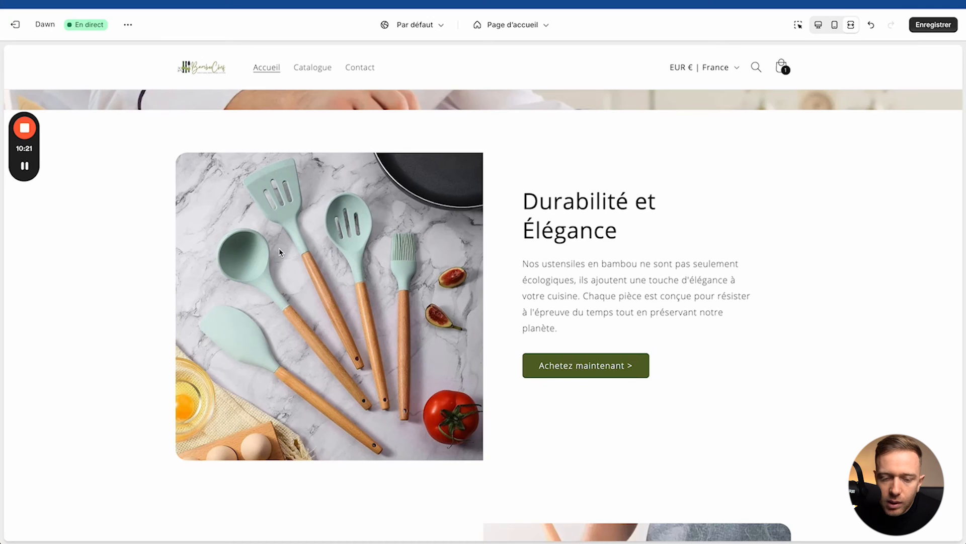
scroll(281, 252, down, 5)
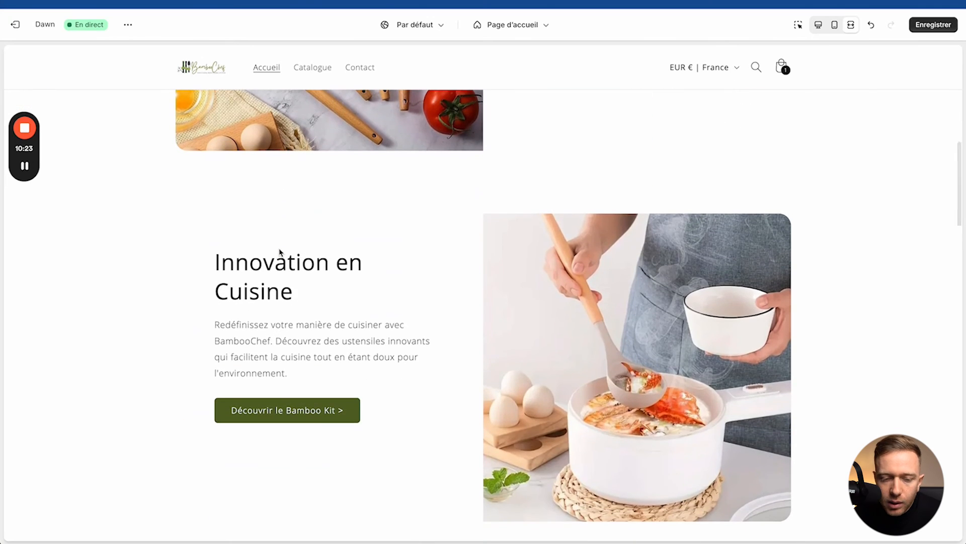
scroll(280, 251, down, 7)
drag(331, 187, 583, 205)
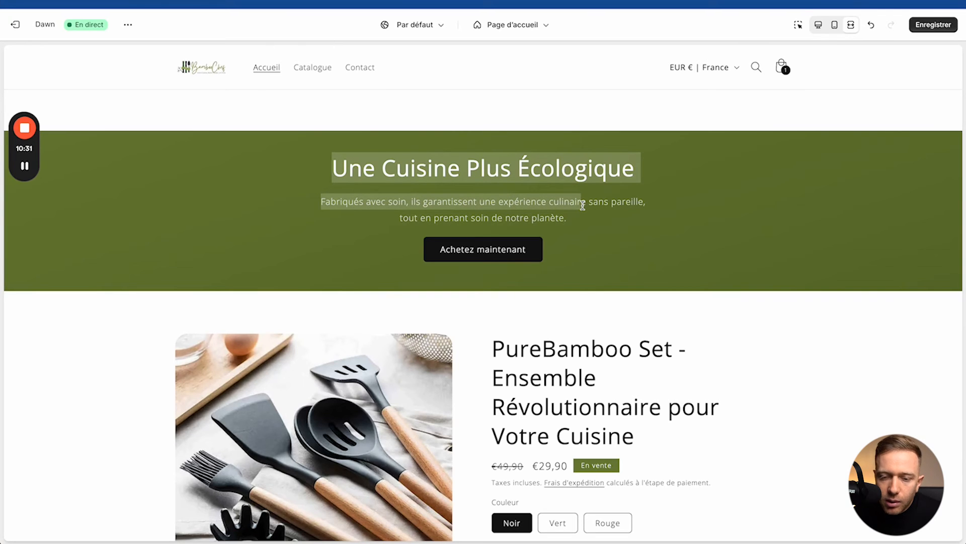
scroll(582, 205, down, 4)
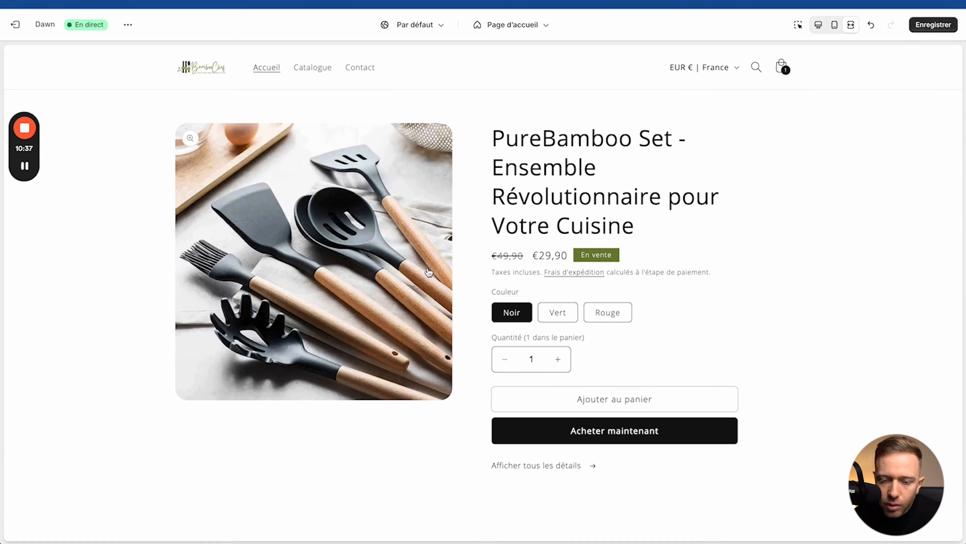
scroll(429, 273, down, 1)
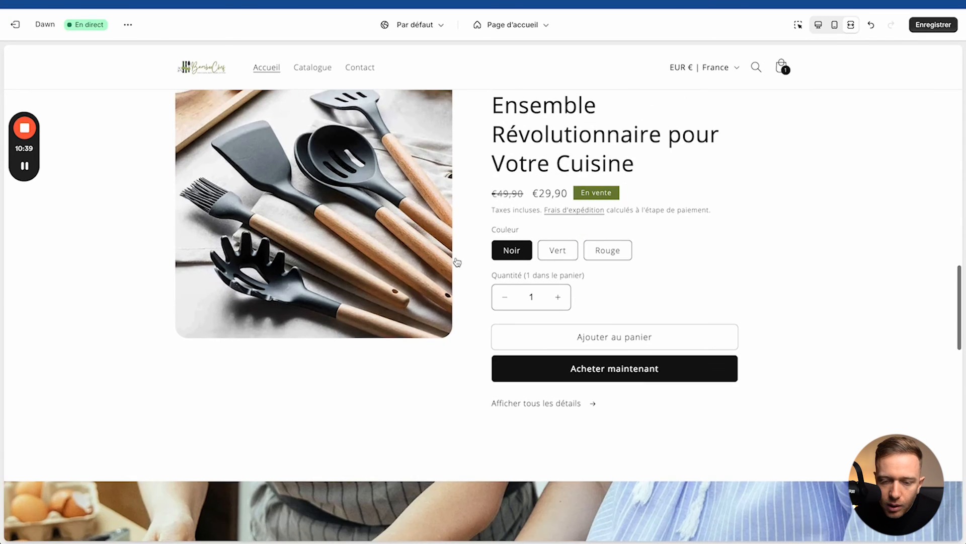
scroll(557, 253, down, 9)
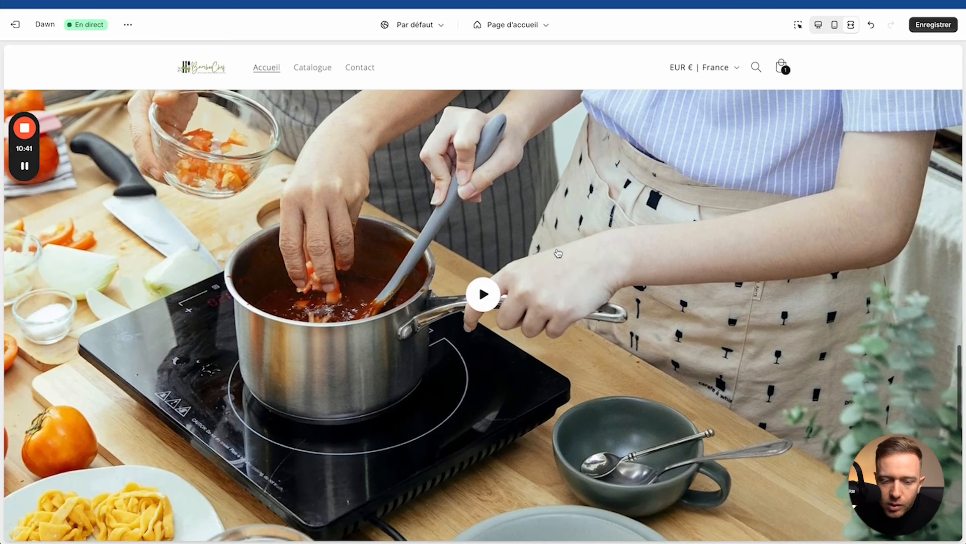
scroll(494, 304, down, 9)
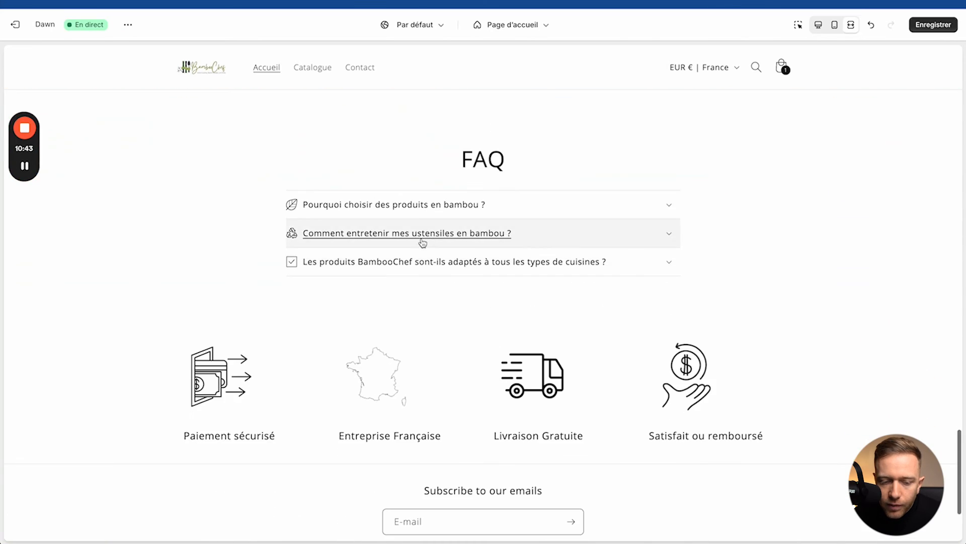
scroll(392, 418, down, 3)
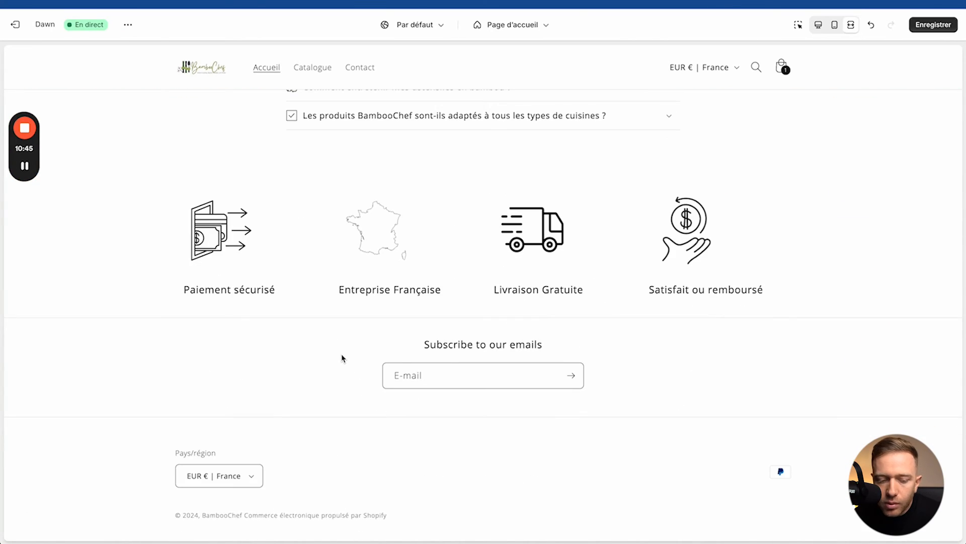
Step: Return to the desktop editing view, open the Pied de page section's settings and turn off its mailing list signup
click(819, 25)
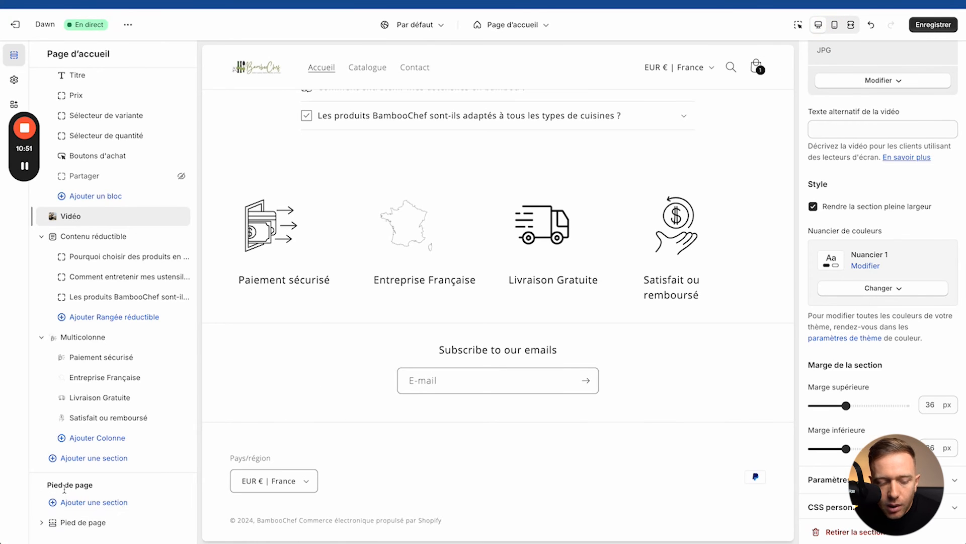
click(70, 505)
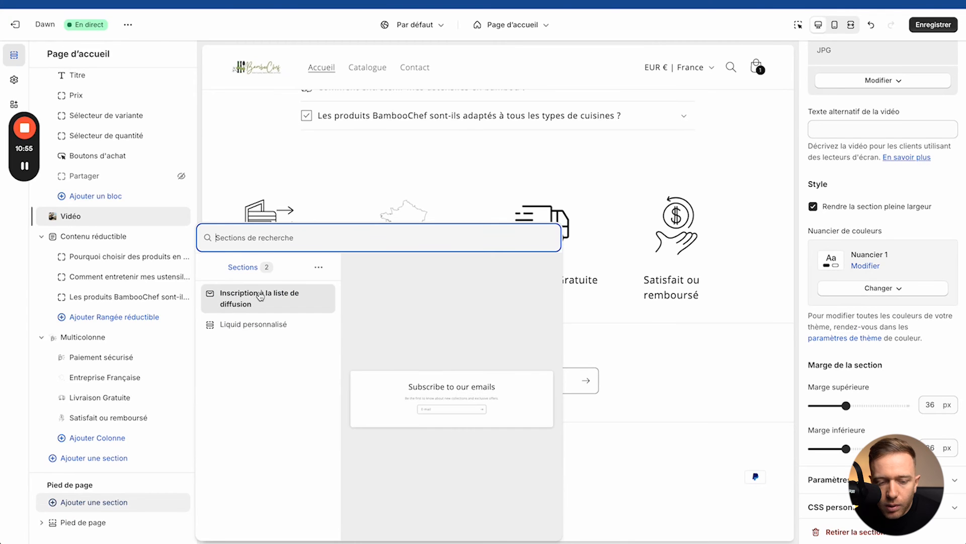
click(78, 521)
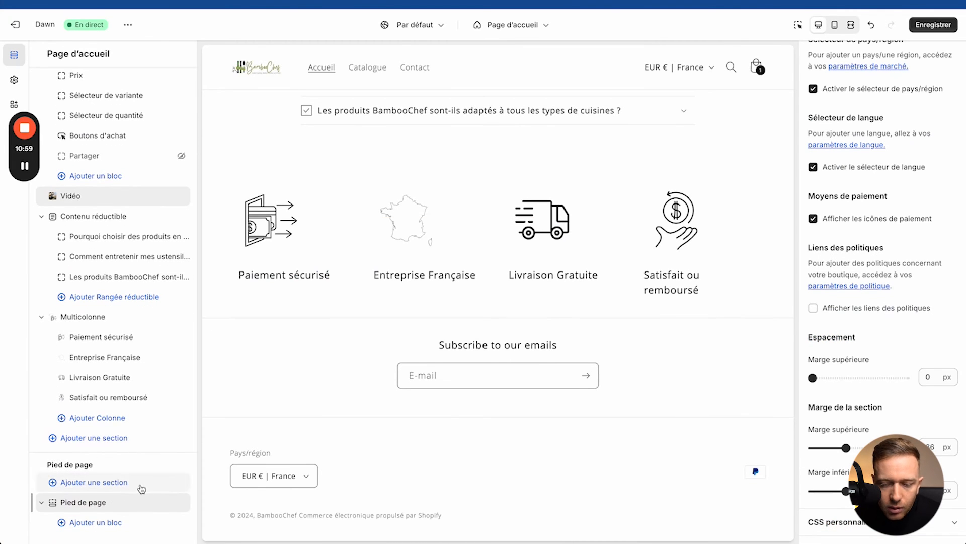
click(367, 348)
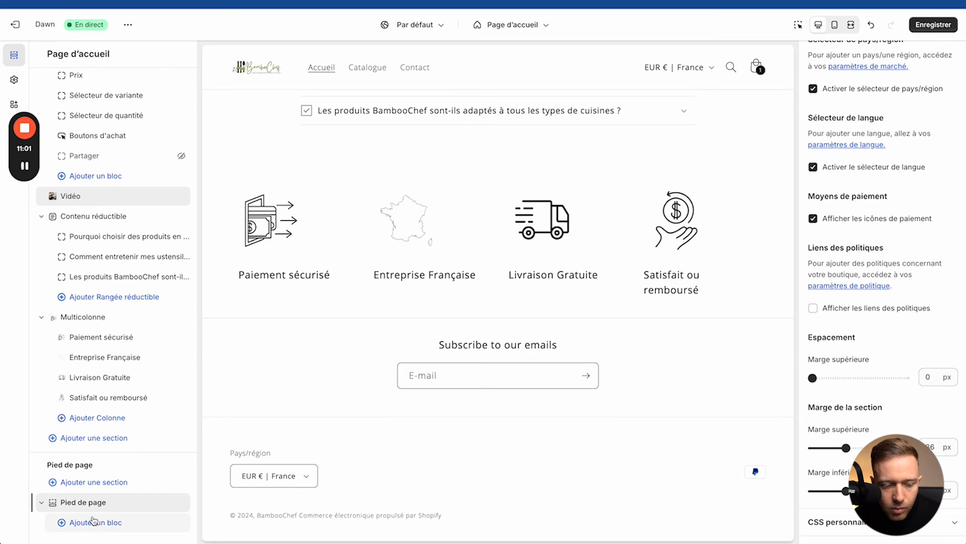
scroll(820, 224, up, 10)
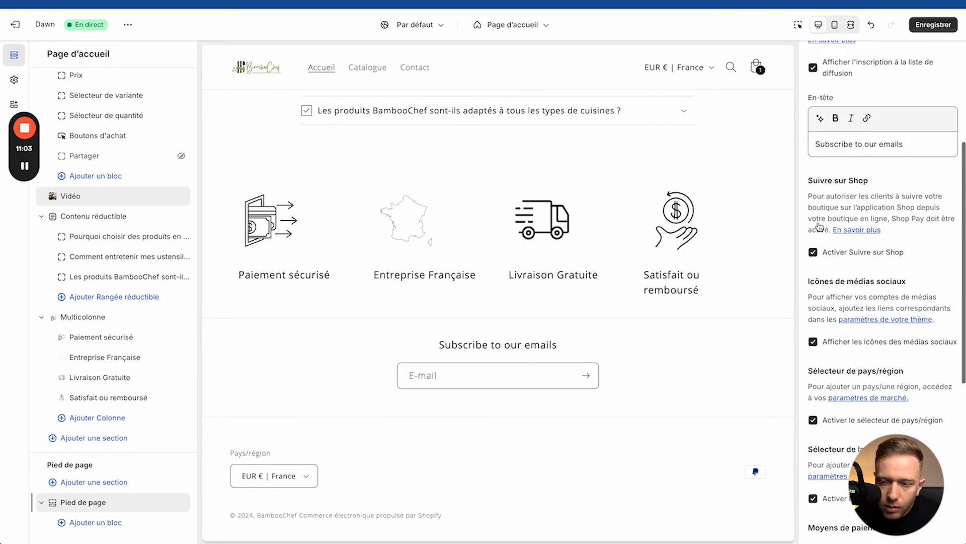
scroll(819, 225, up, 2)
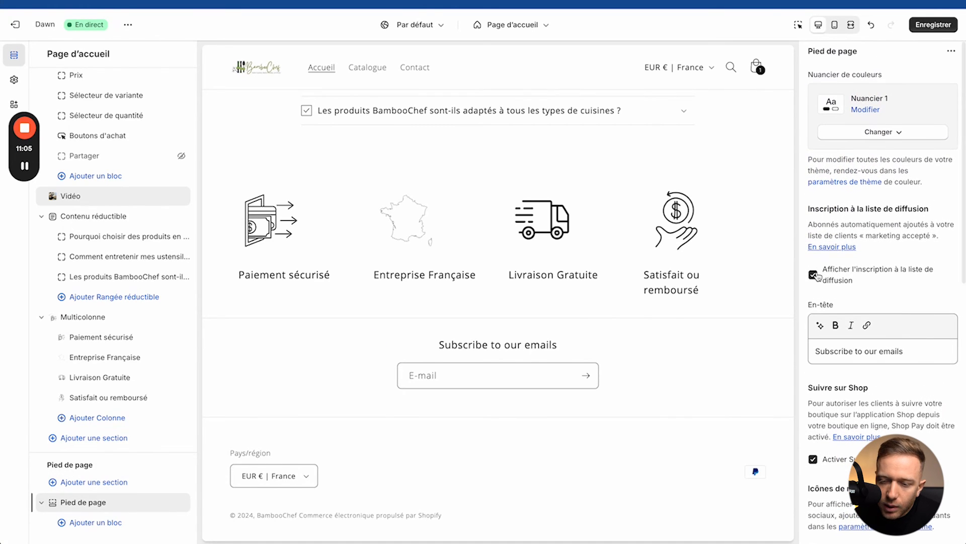
click(813, 275)
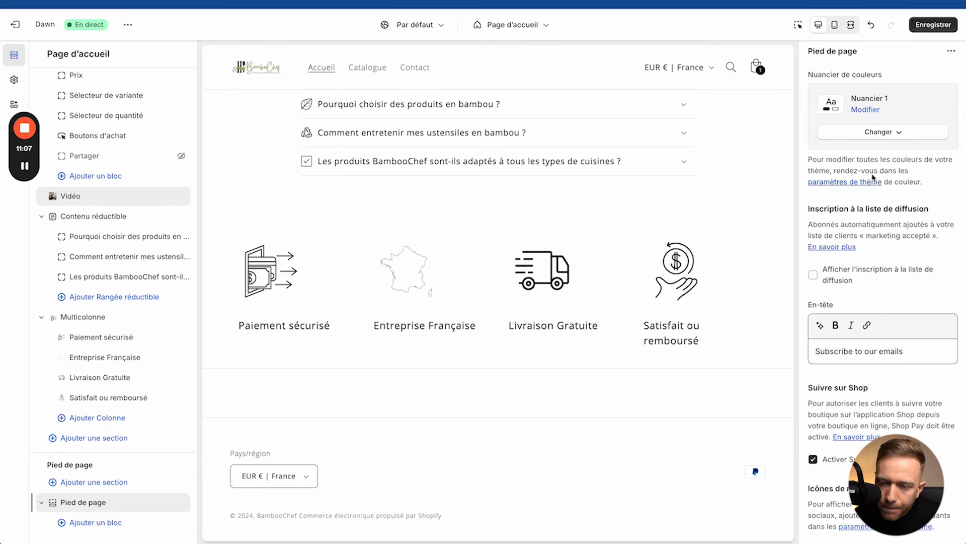
Step: Set the footer's colour scheme to Nuancier 6 and clear its "Subscribe to our emails" heading
click(856, 137)
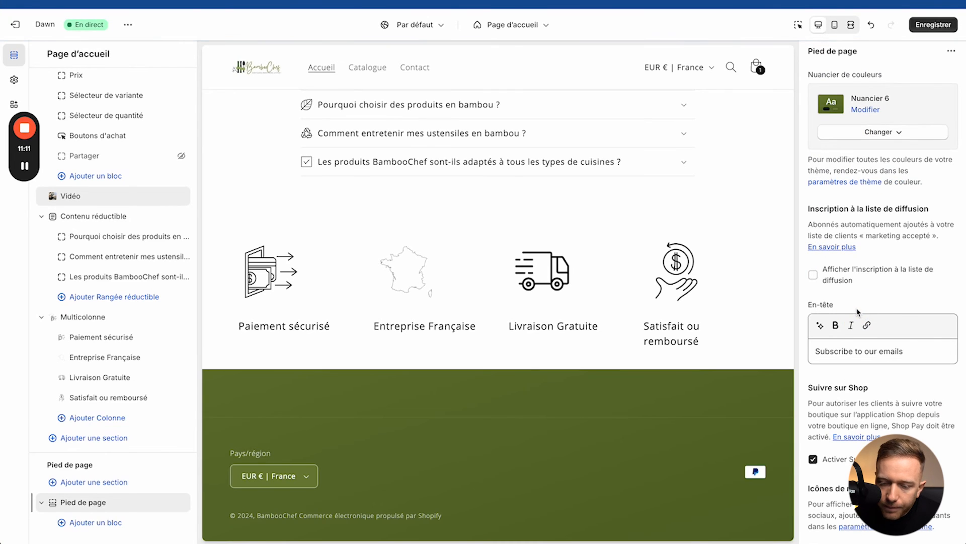
scroll(869, 311, down, 2)
click(867, 302)
triple_click(868, 302)
key(BackSpace)
click(911, 220)
click(911, 220)
scroll(842, 339, down, 2)
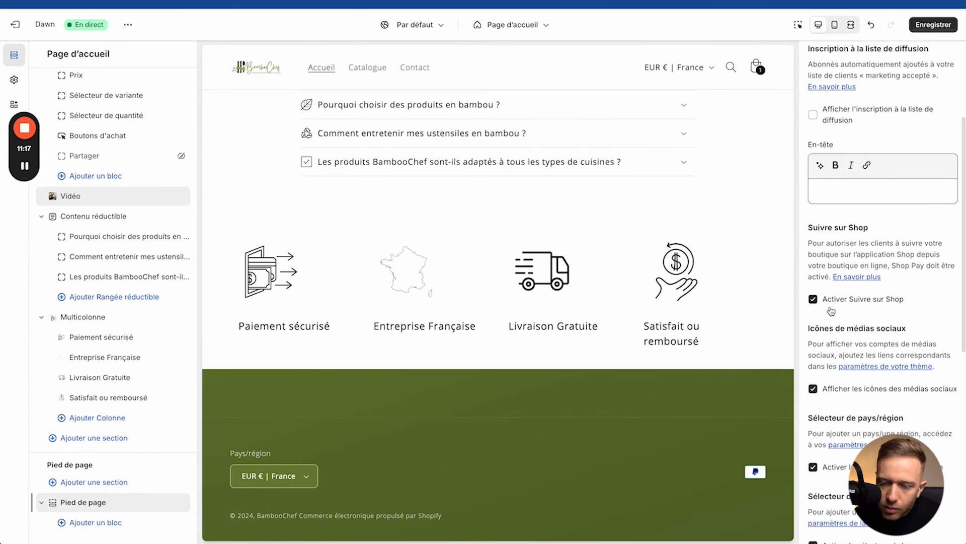
Step: Turn off Suivre sur Shop and the country/region selector in the footer, keeping the social media icons enabled
click(813, 298)
scroll(828, 363, down, 2)
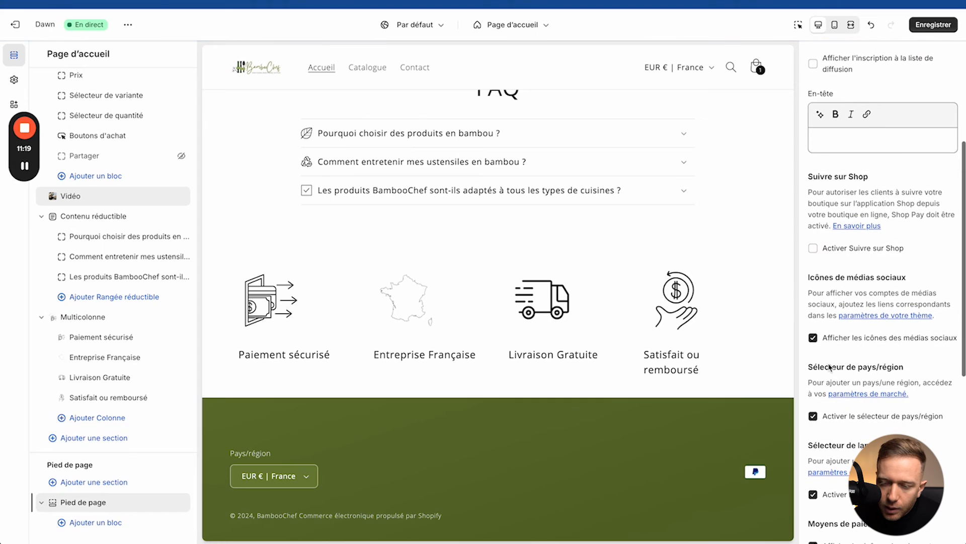
click(812, 340)
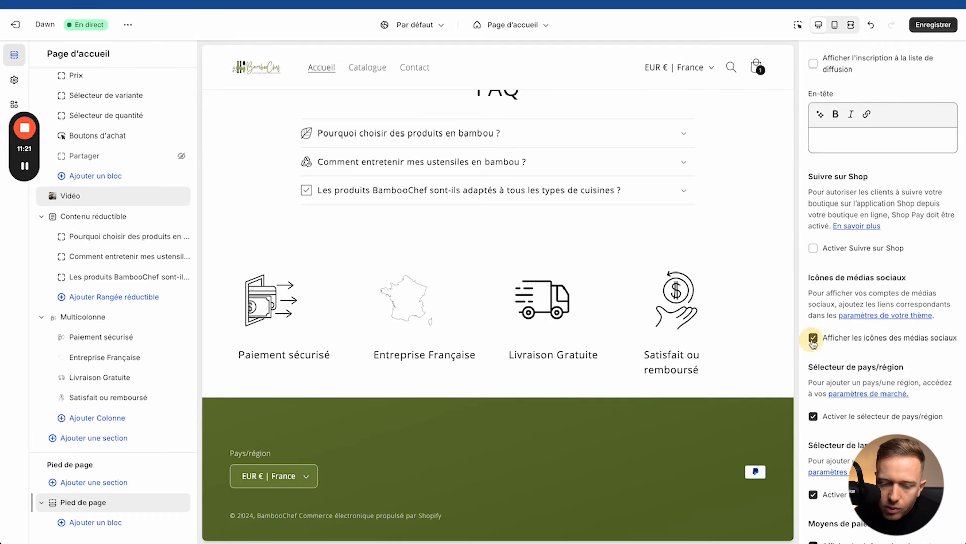
click(813, 340)
scroll(813, 367, down, 2)
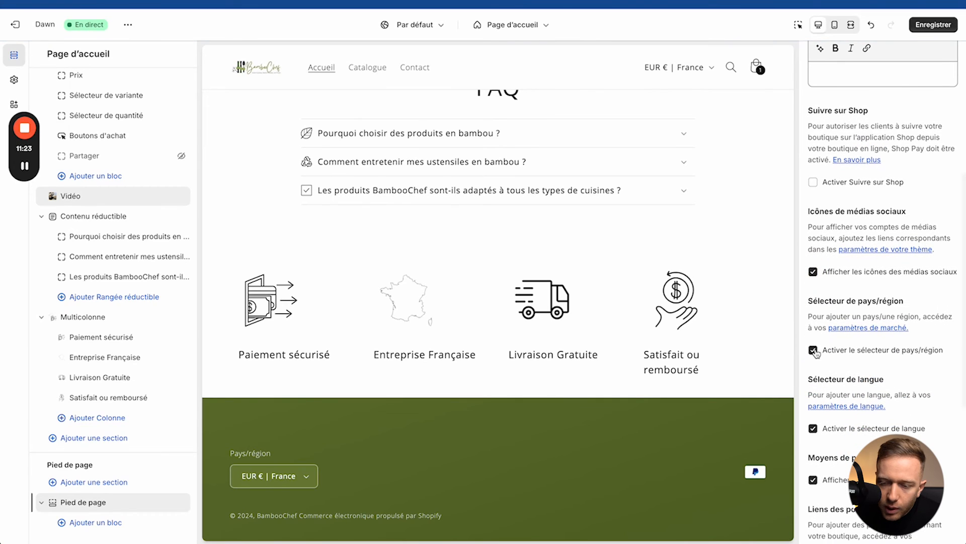
click(813, 351)
scroll(815, 354, down, 5)
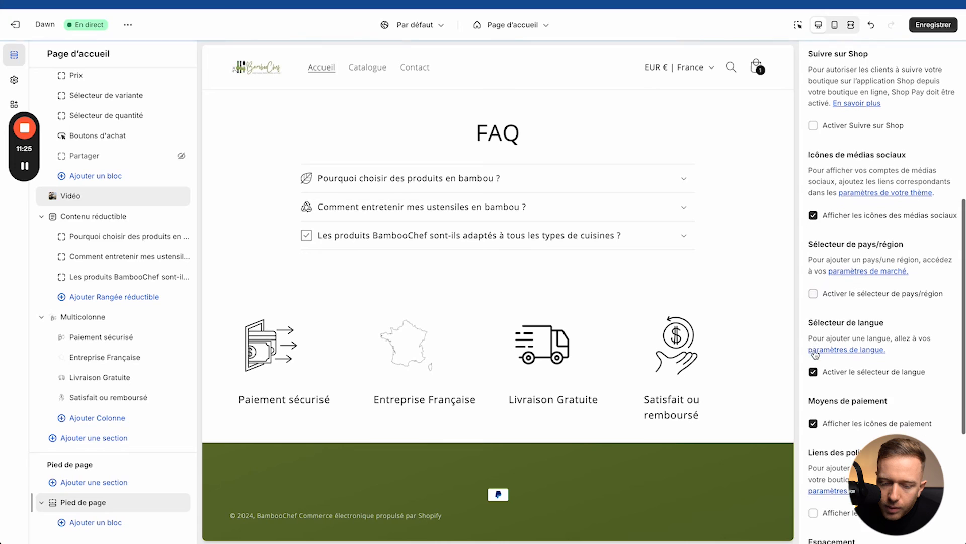
Step: Enable the policy links in the footer and look over its margin settings
scroll(815, 354, down, 2)
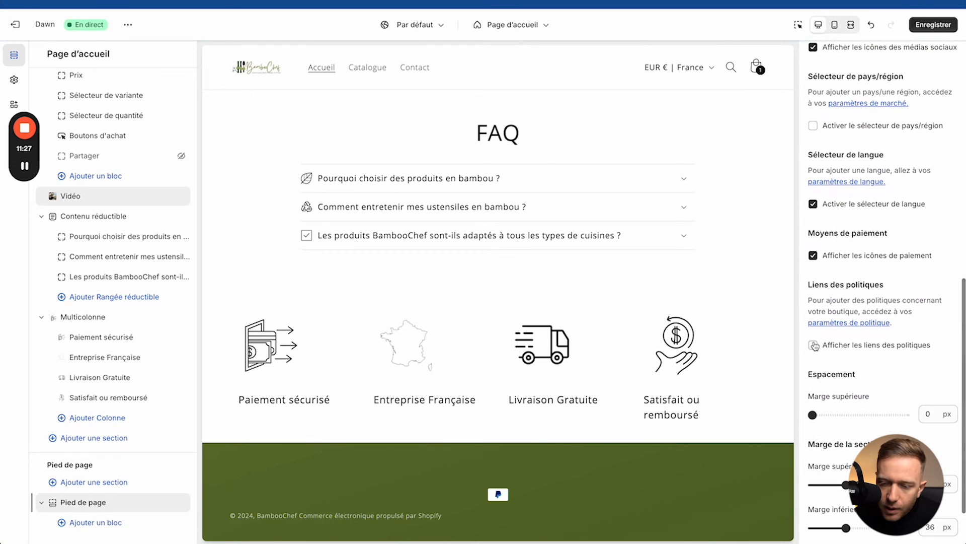
click(814, 346)
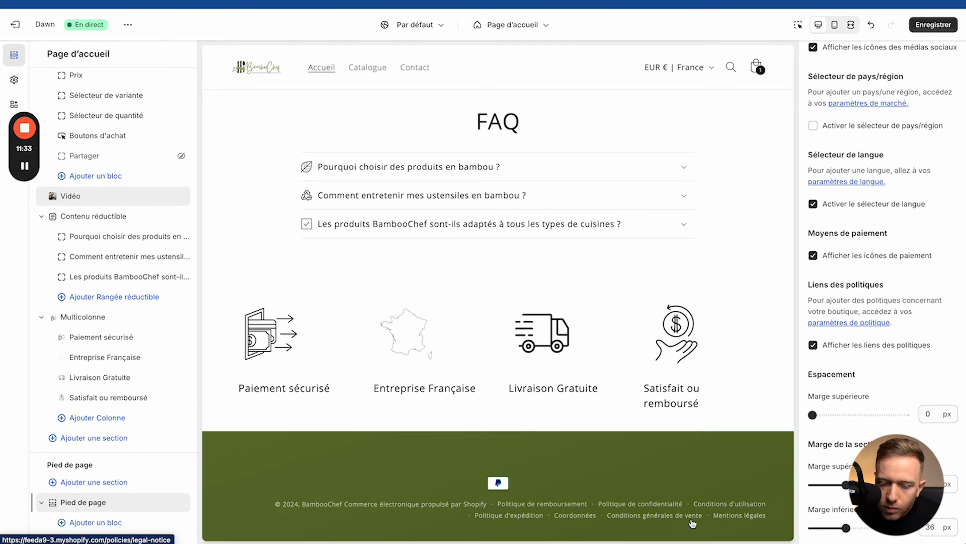
scroll(820, 387, down, 1)
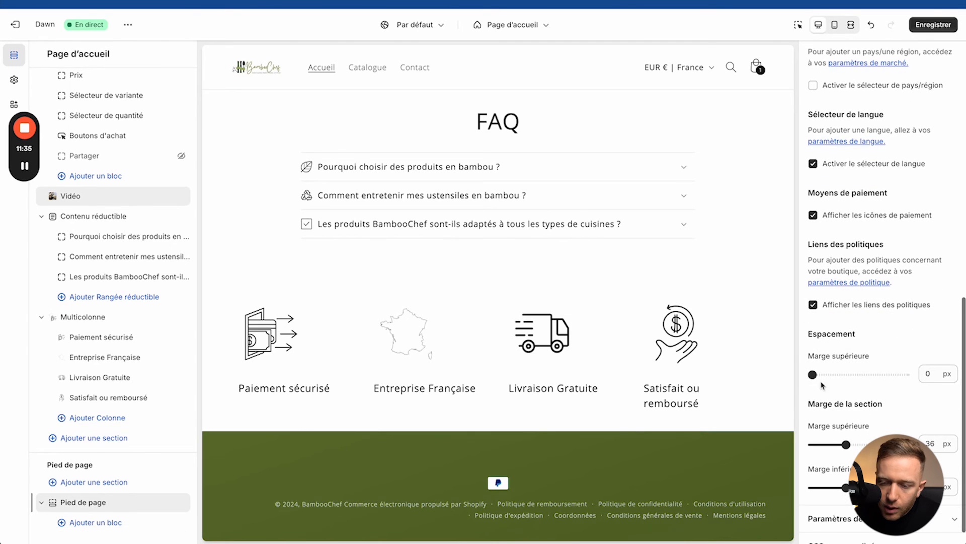
scroll(819, 382, down, 1)
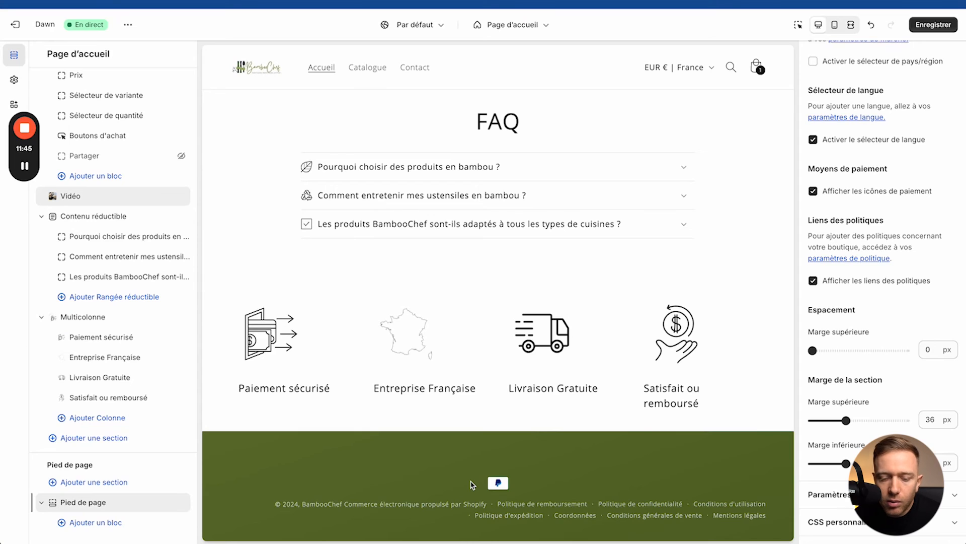
Step: Add an Image block to the footer and assign it the BambooChef logo image named 4 from the store library
click(124, 523)
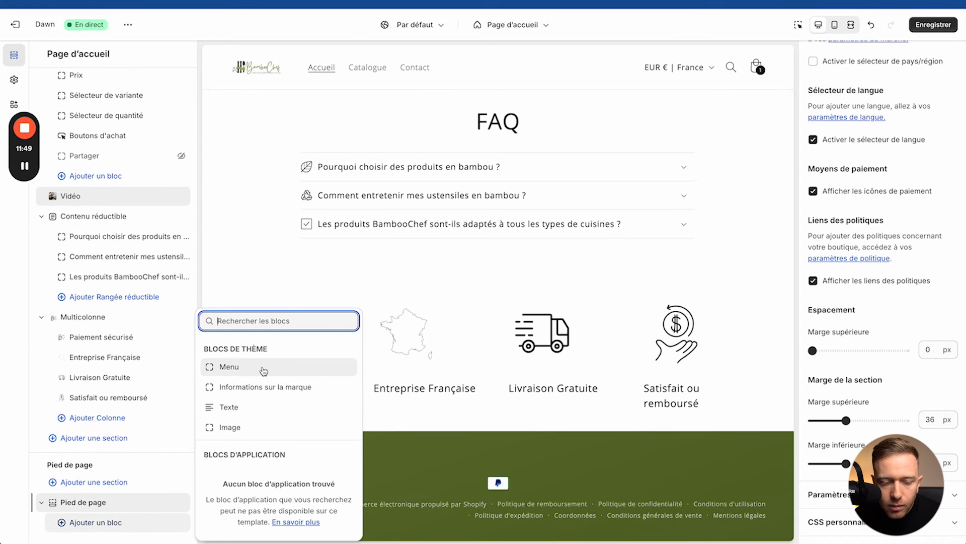
click(235, 427)
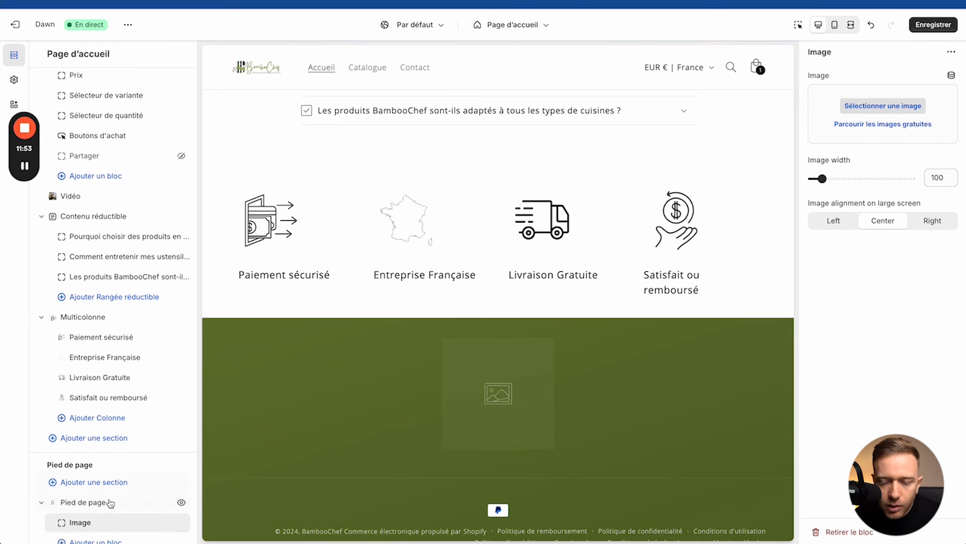
click(901, 107)
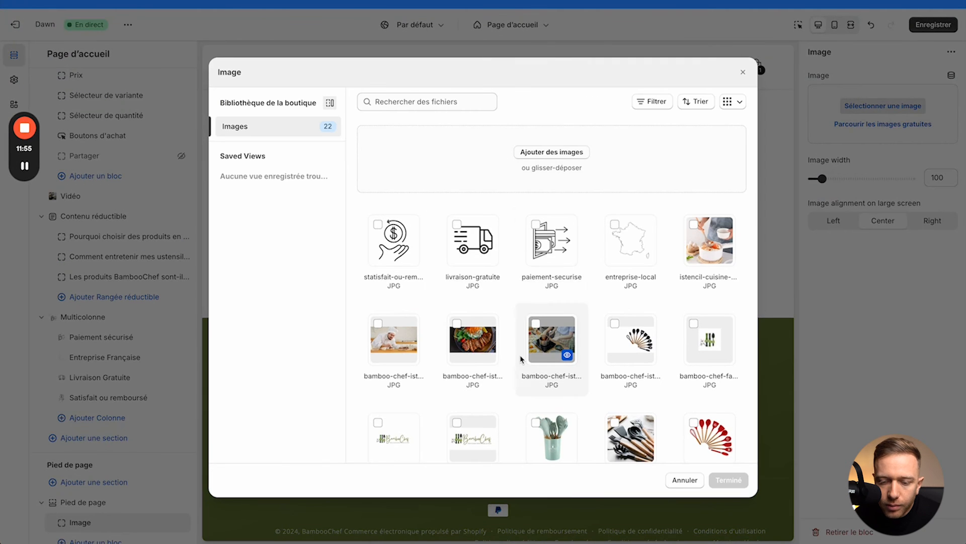
scroll(520, 358, down, 5)
scroll(520, 358, up, 5)
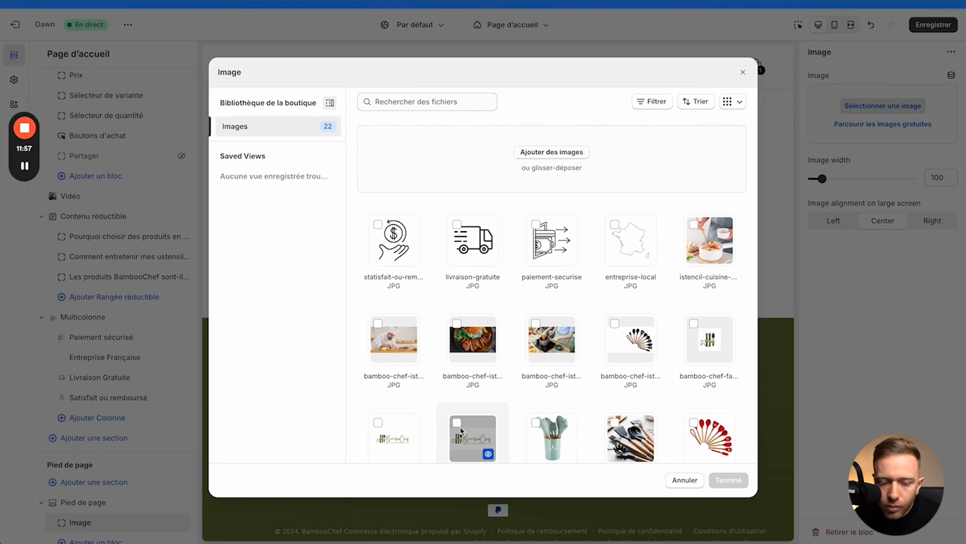
click(379, 427)
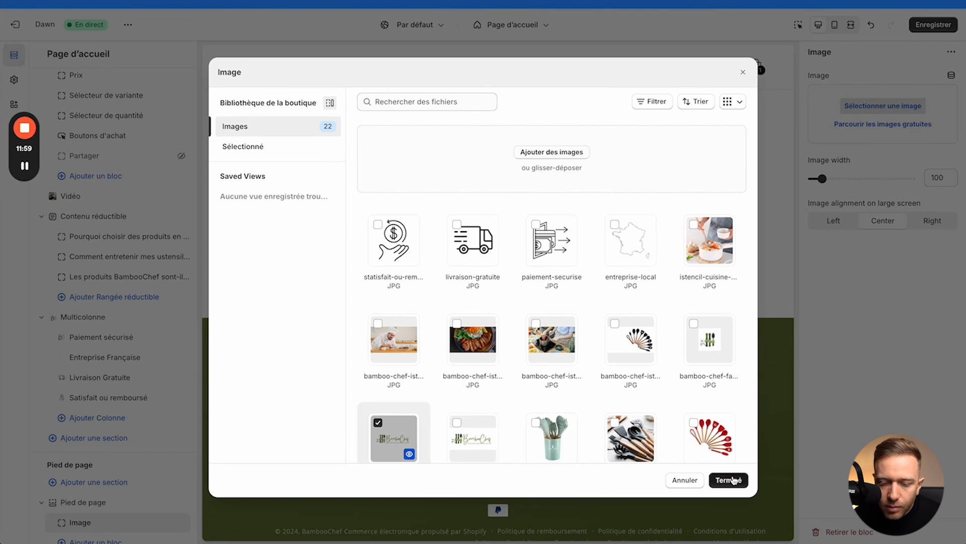
click(728, 480)
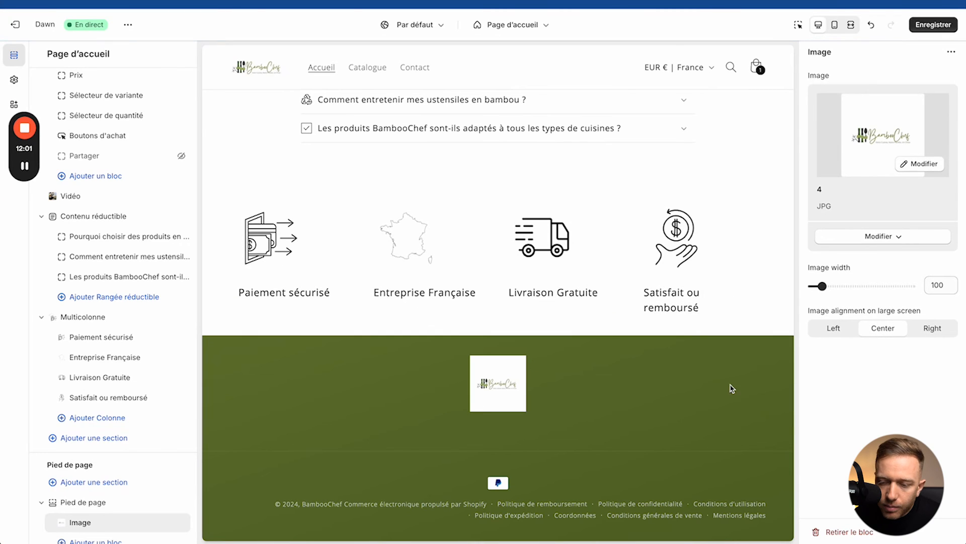
Step: Set the footer logo's image width to 230 and reopen the Pied de page section's settings
drag(824, 285, 849, 287)
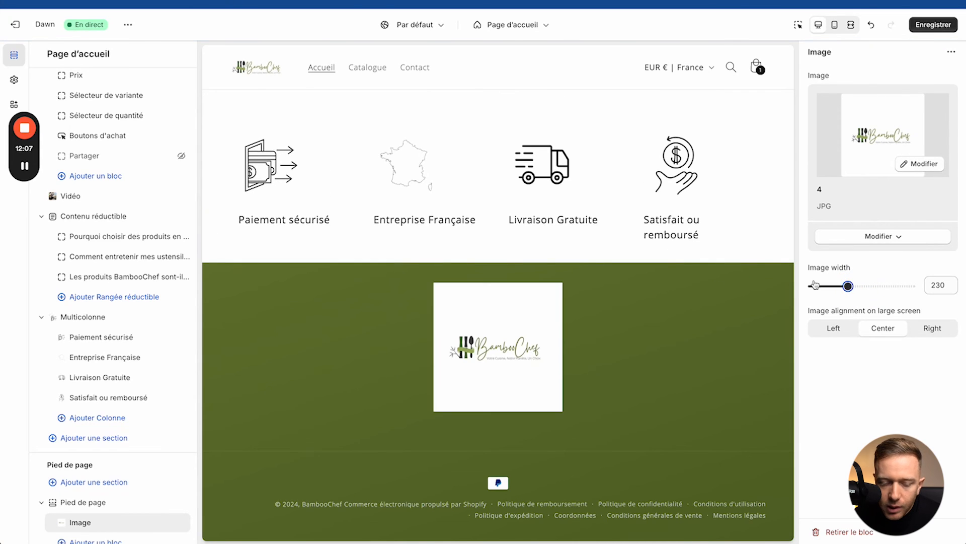
click(93, 502)
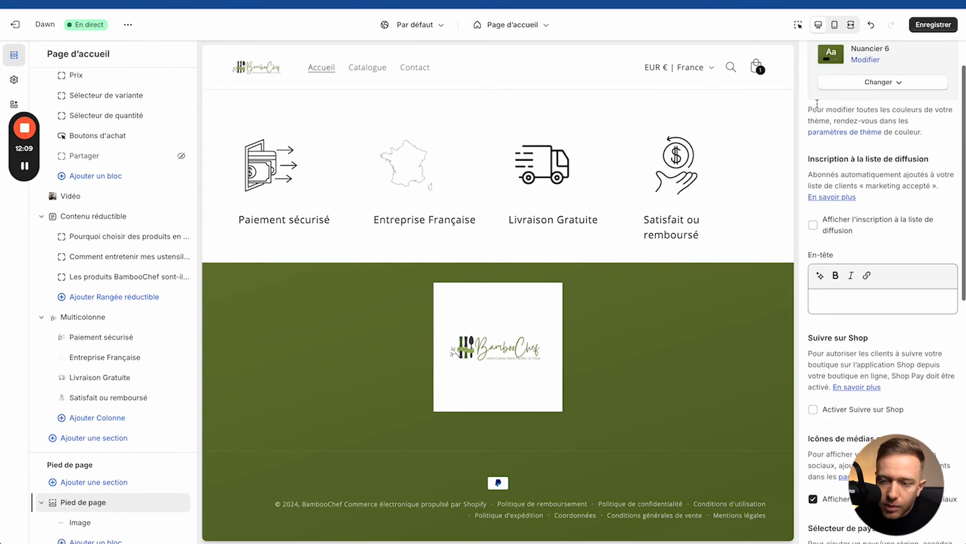
Step: Switch the footer's colour scheme to Nuancier 1 and add a Texte block after the logo image
click(867, 133)
click(864, 160)
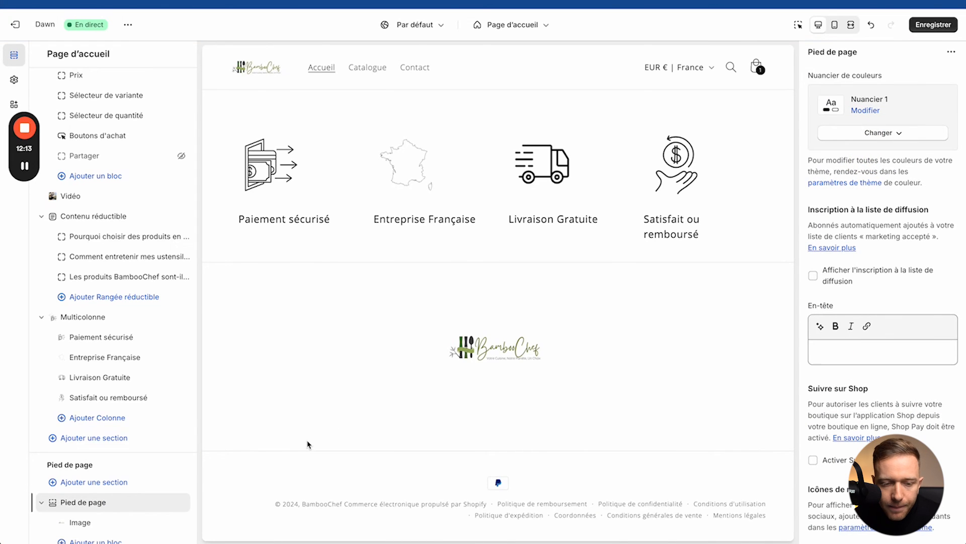
scroll(78, 509, down, 1)
click(92, 522)
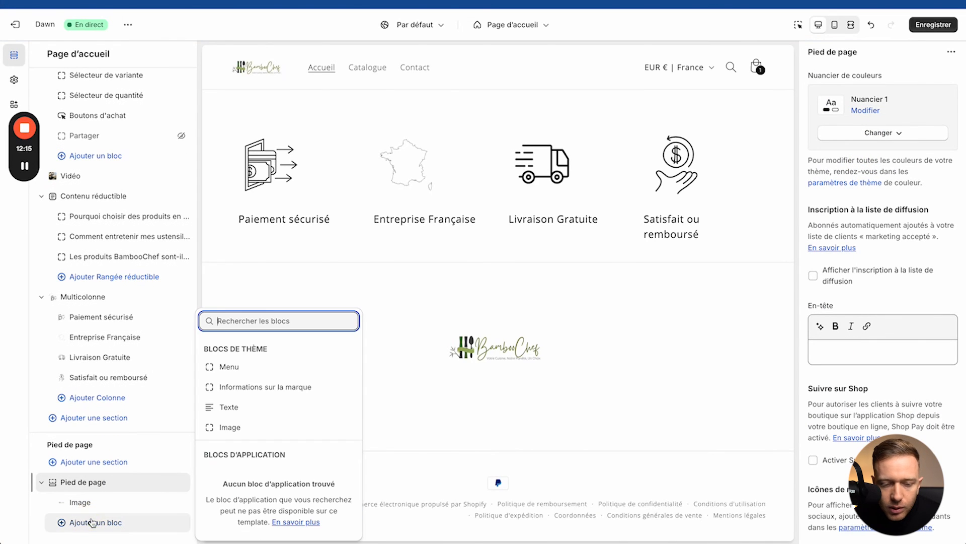
click(229, 406)
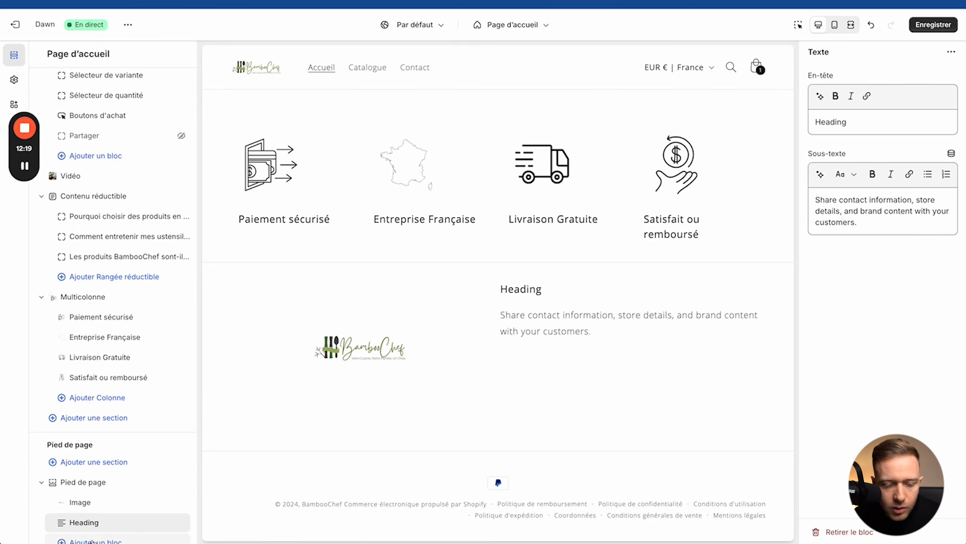
Step: Add two Menu blocks to the footer and place both between the logo image and the text block
click(113, 539)
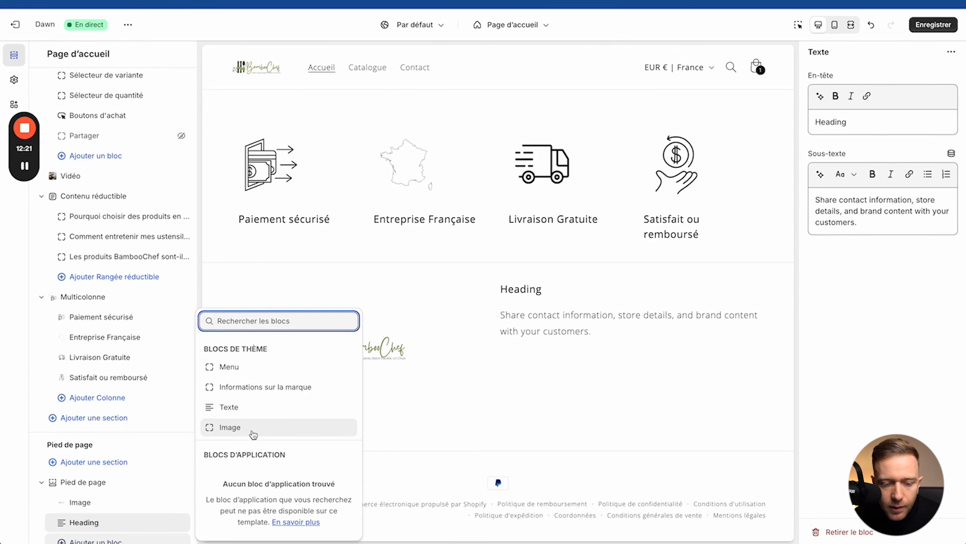
click(251, 371)
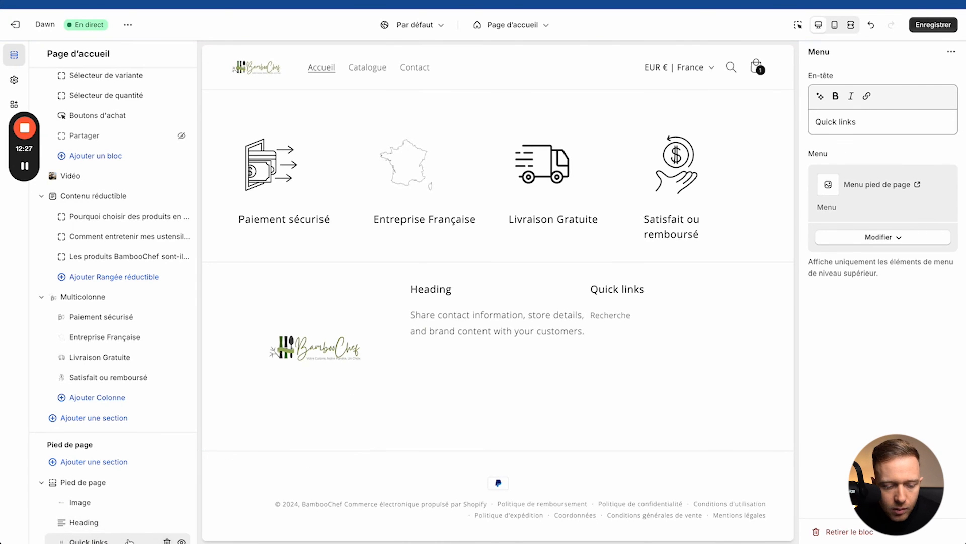
scroll(129, 541, down, 1)
drag(61, 501, 61, 479)
click(81, 521)
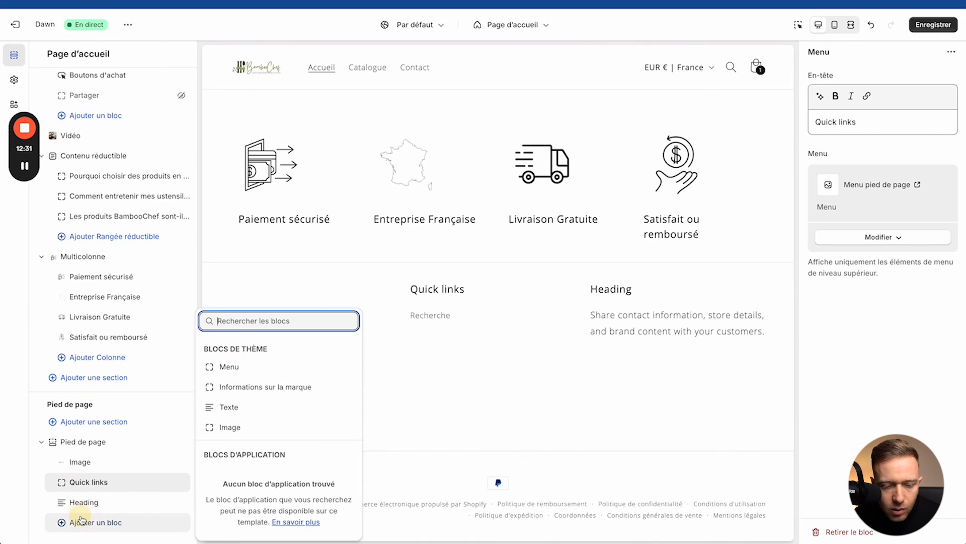
click(253, 367)
drag(68, 503, 65, 481)
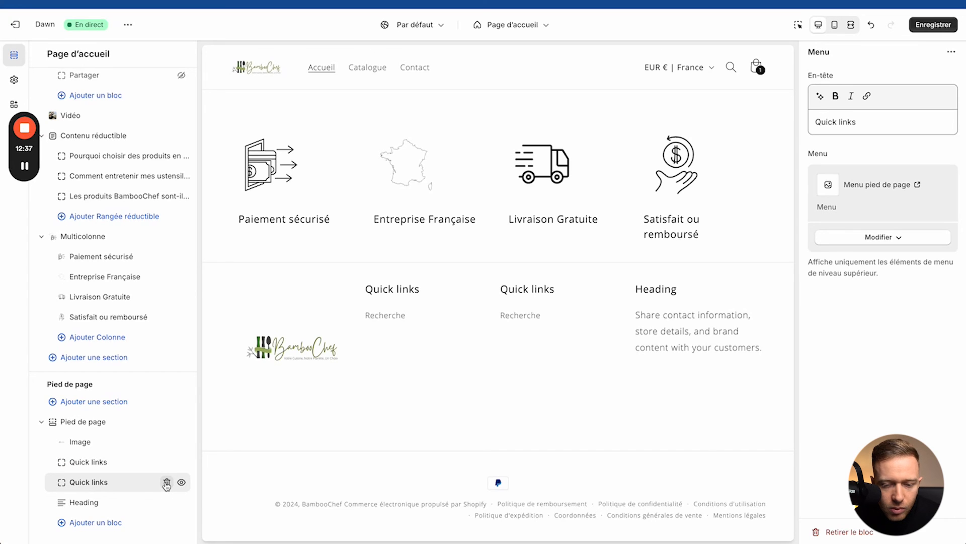
Step: Try an Informations sur la marque block in the footer in place of the Heading text block
click(90, 503)
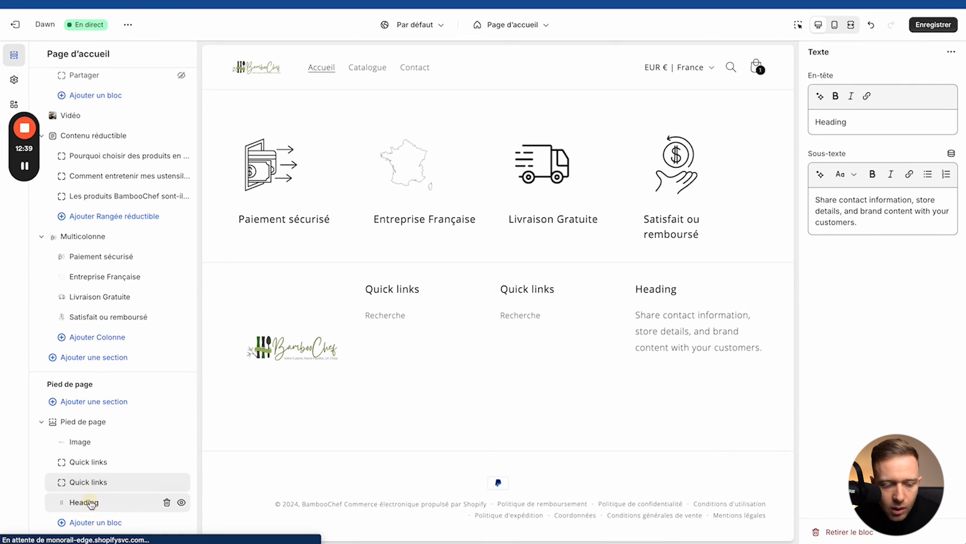
click(83, 522)
click(270, 396)
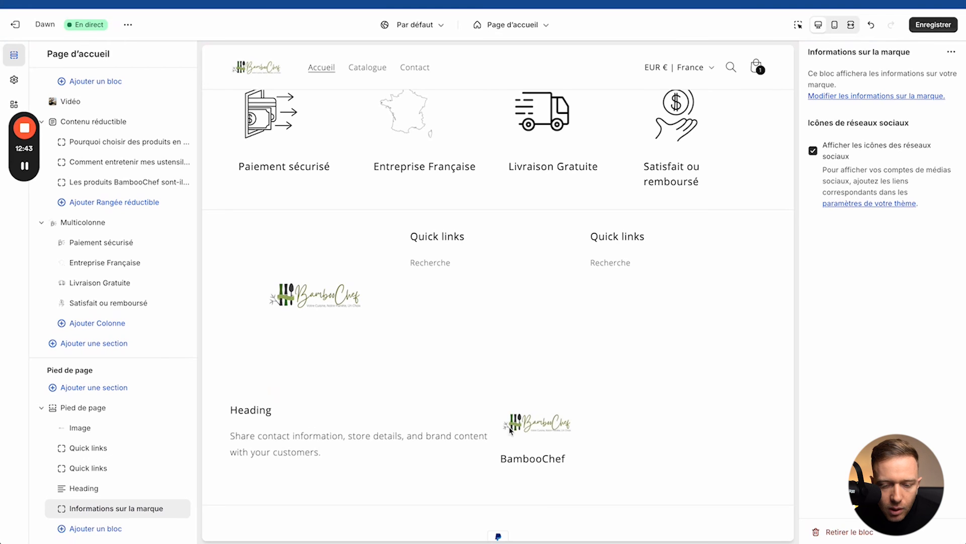
drag(514, 425, 583, 432)
drag(502, 462, 357, 433)
click(165, 488)
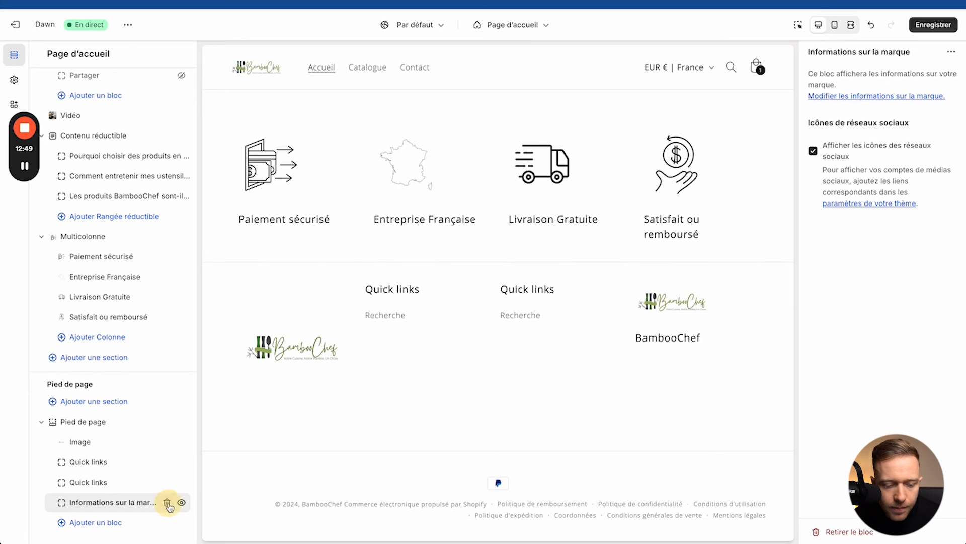
Step: Remove the Informations sur la marque block from the footer and add a Texte block as the last column again
click(166, 501)
click(94, 526)
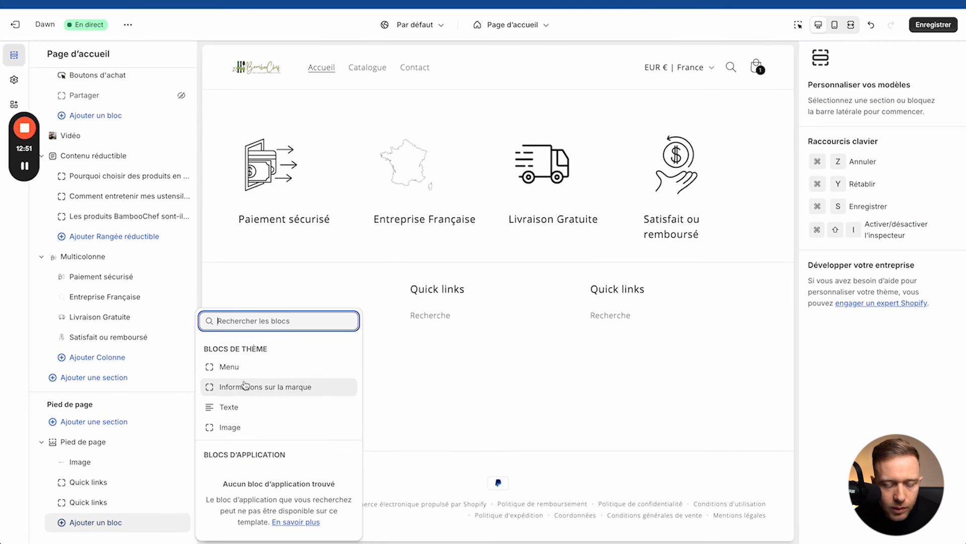
click(242, 386)
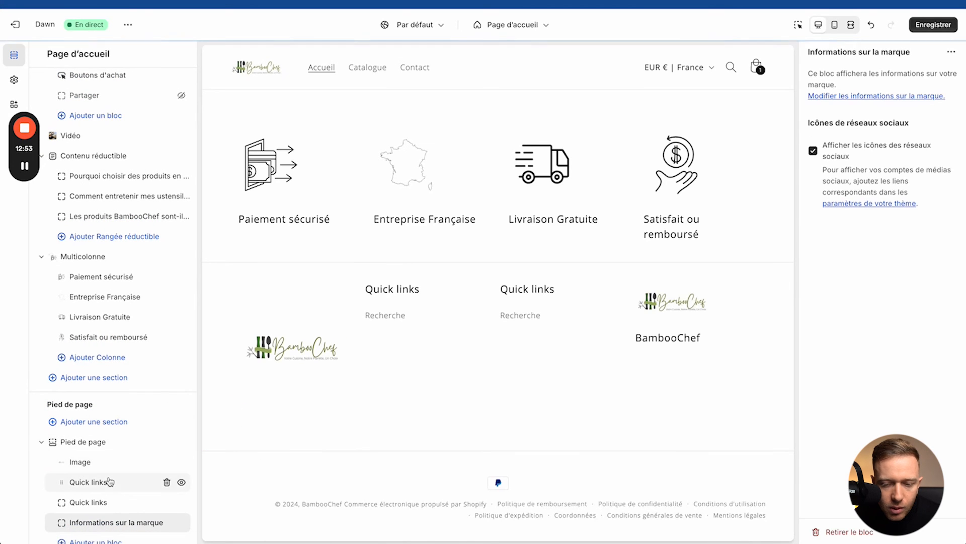
click(167, 515)
click(100, 522)
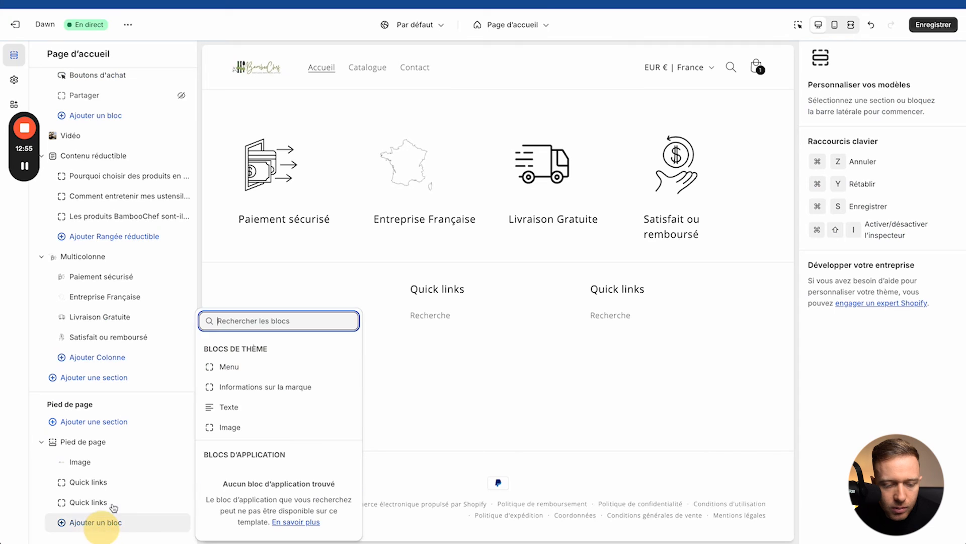
click(229, 408)
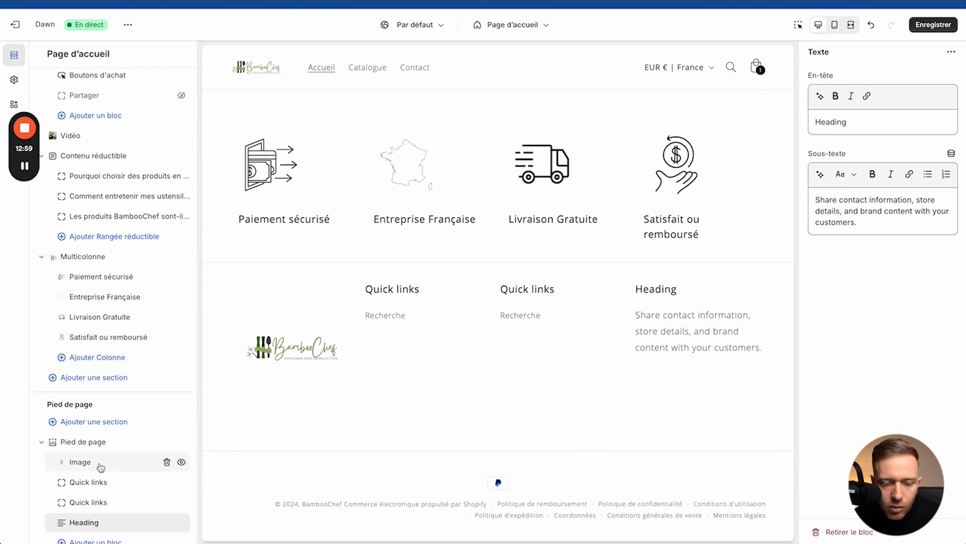
Step: Preview the page in mobile and full-width views, check the footer columns and save the theme changes
click(834, 24)
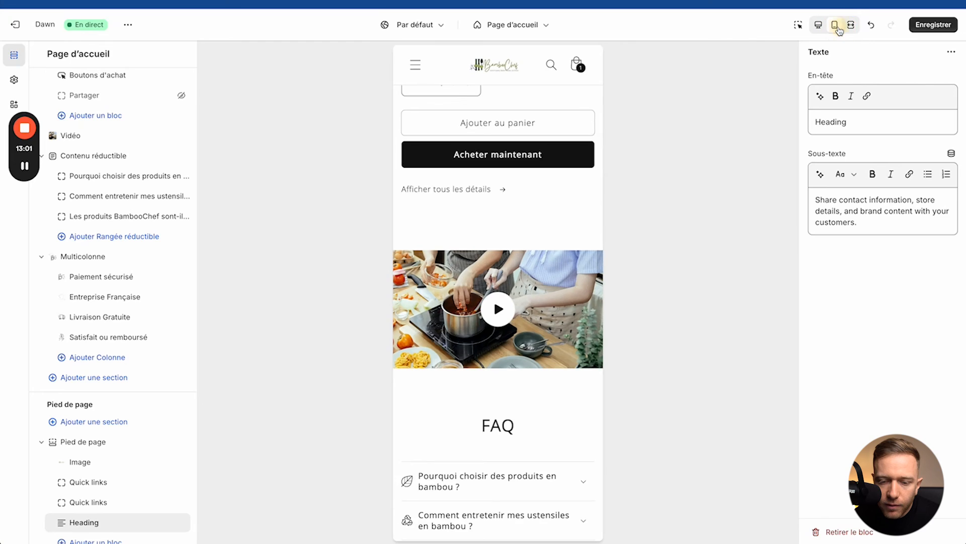
click(851, 24)
scroll(445, 359, down, 5)
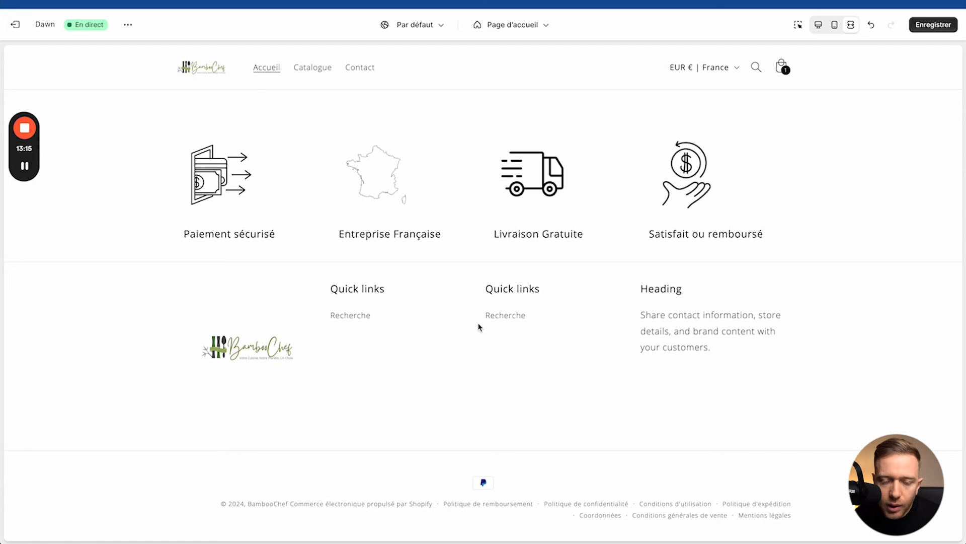
click(938, 25)
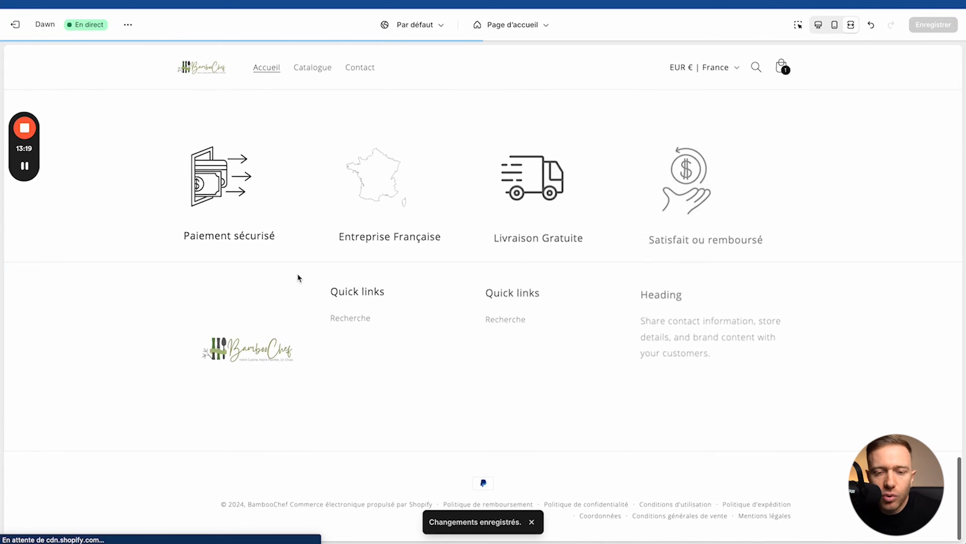
Step: Review the whole home page in the full-width preview, from the announcement bar to the footer
scroll(298, 278, up, 10)
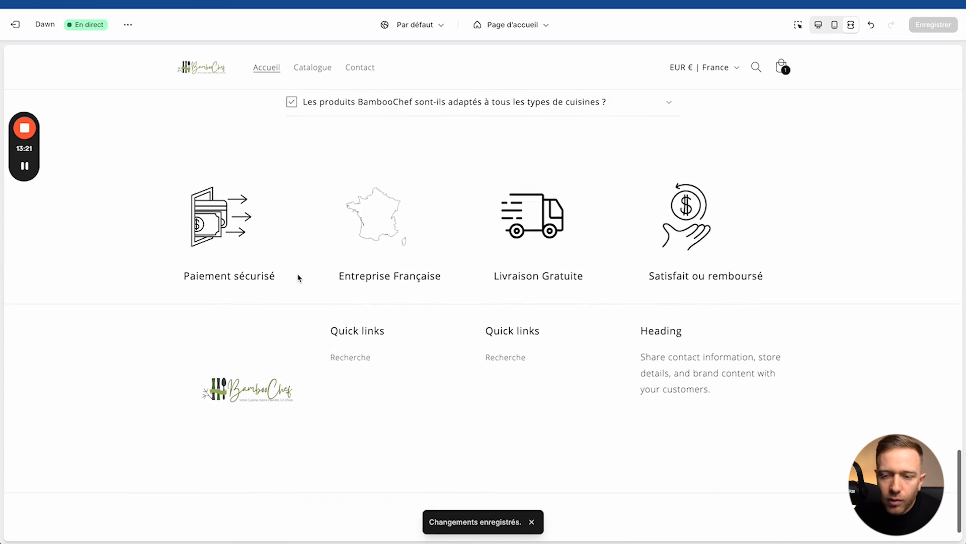
scroll(299, 278, up, 12)
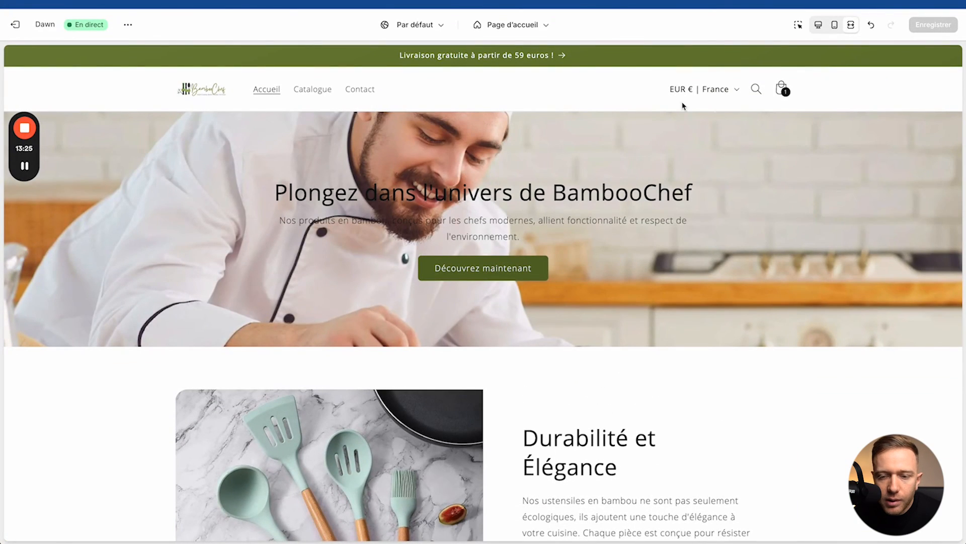
scroll(564, 168, down, 1)
scroll(565, 169, up, 1)
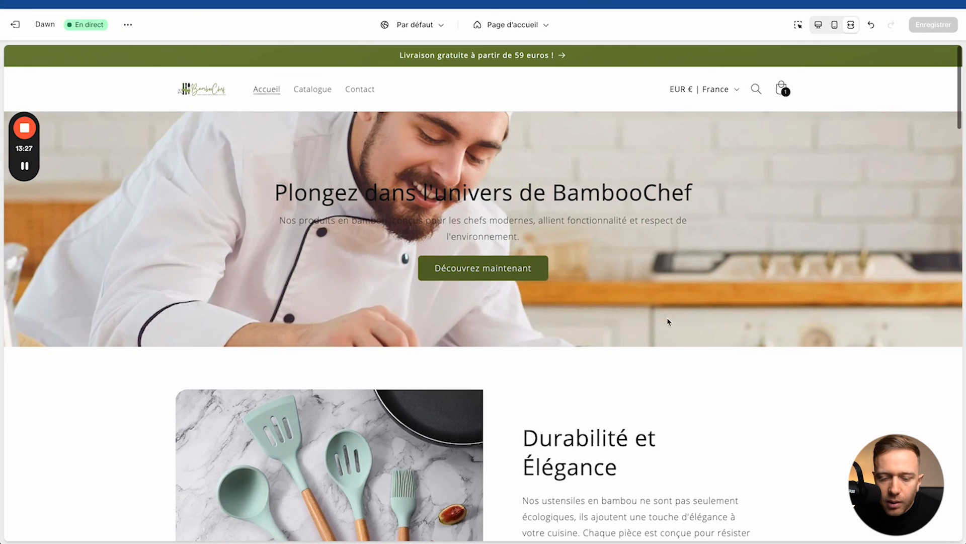
scroll(557, 384, down, 20)
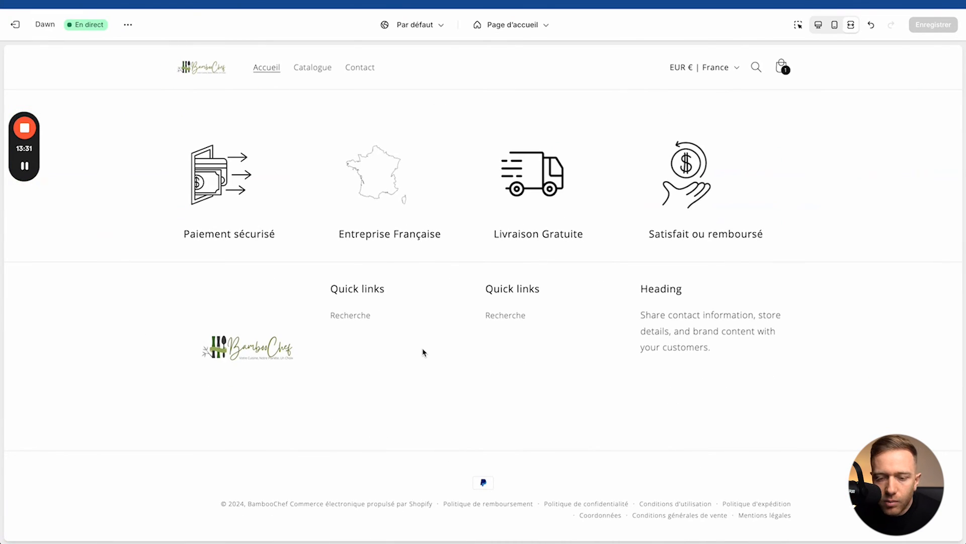
scroll(188, 227, up, 20)
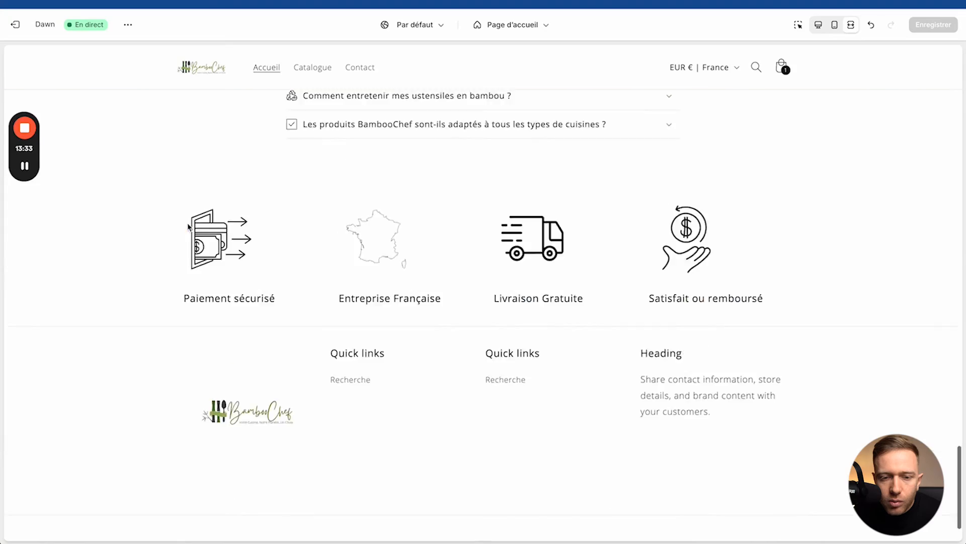
scroll(189, 227, down, 15)
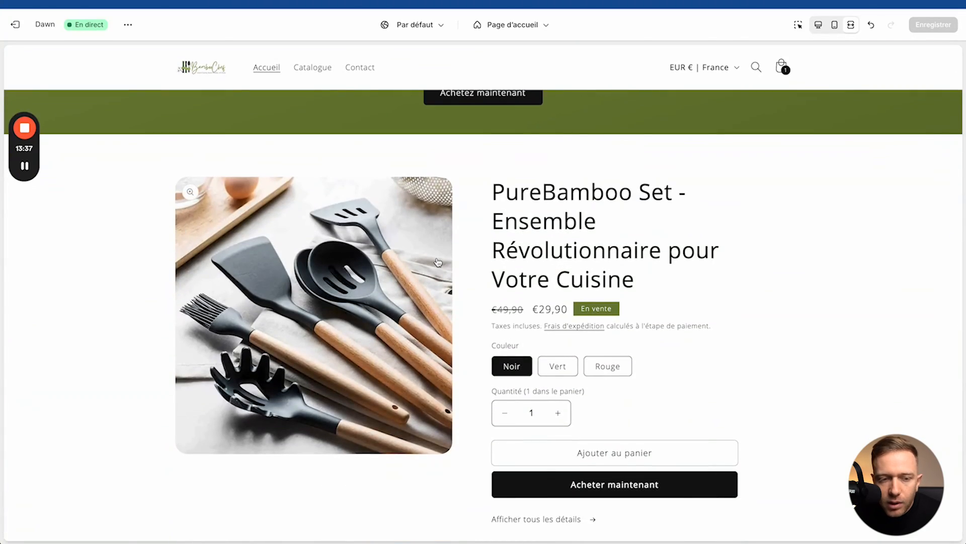
scroll(438, 262, up, 15)
scroll(437, 262, down, 10)
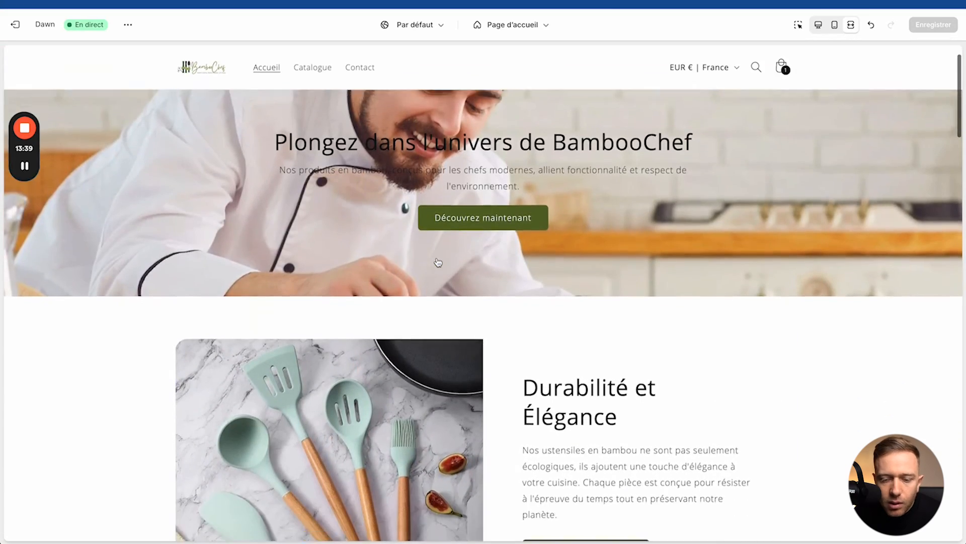
scroll(438, 262, down, 10)
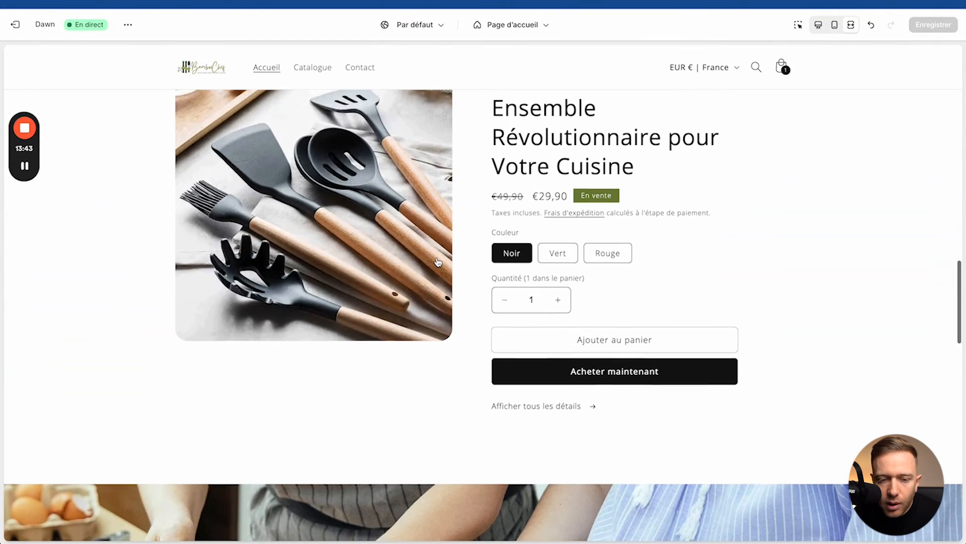
scroll(438, 262, down, 8)
scroll(438, 261, down, 5)
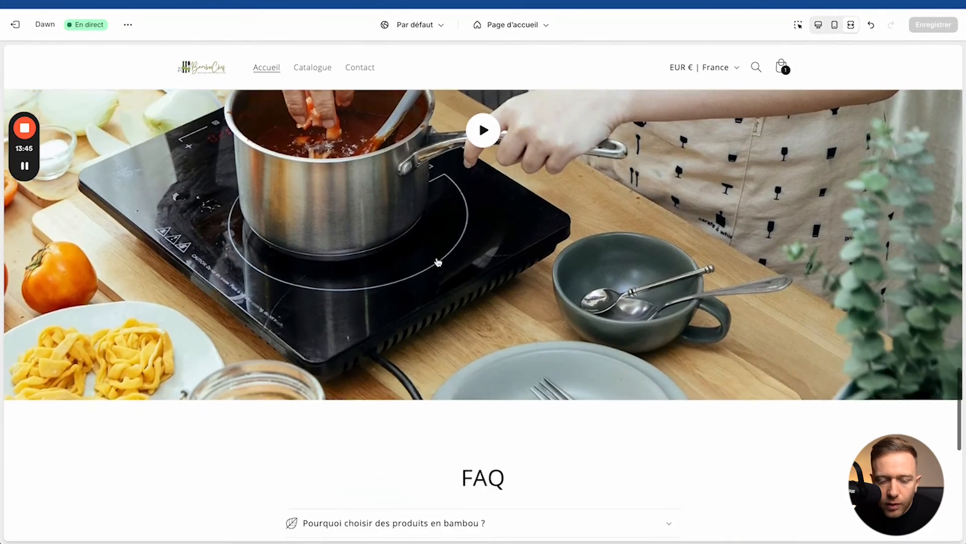
scroll(438, 261, down, 8)
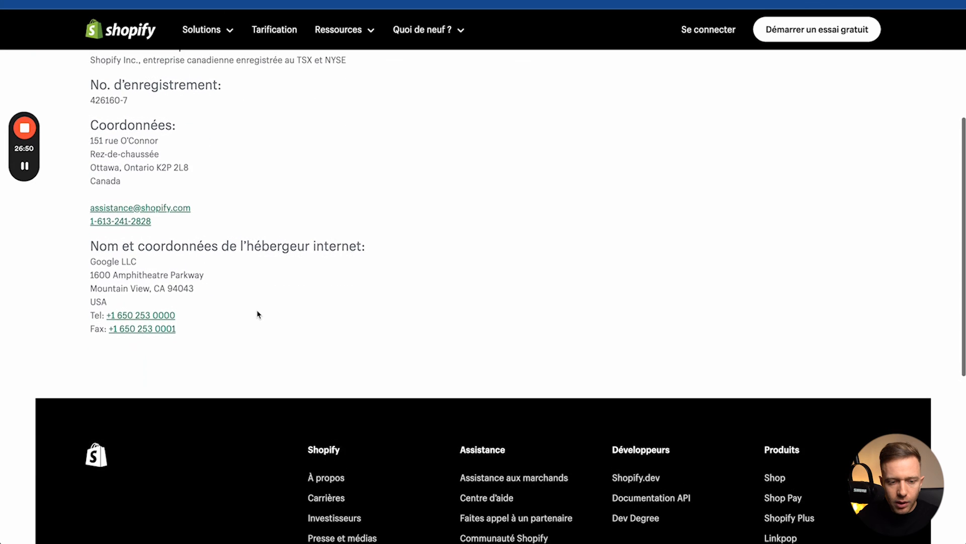
Step: Copy the internet host's name and contact details from Shopify's legal notice and paste them into the store's Mentions légales policy under Hebergement Shopify
scroll(260, 312, up, 1)
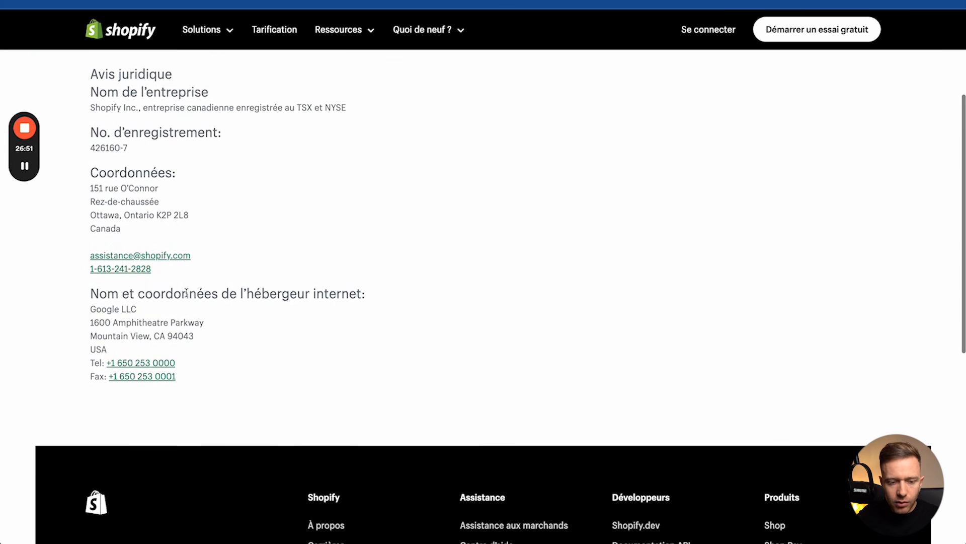
drag(90, 293, 216, 378)
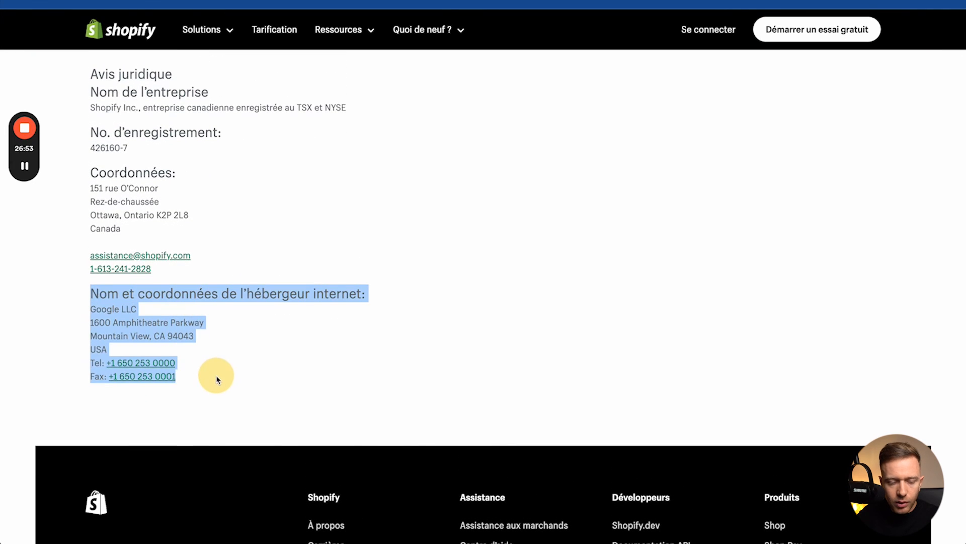
drag(91, 293, 230, 391)
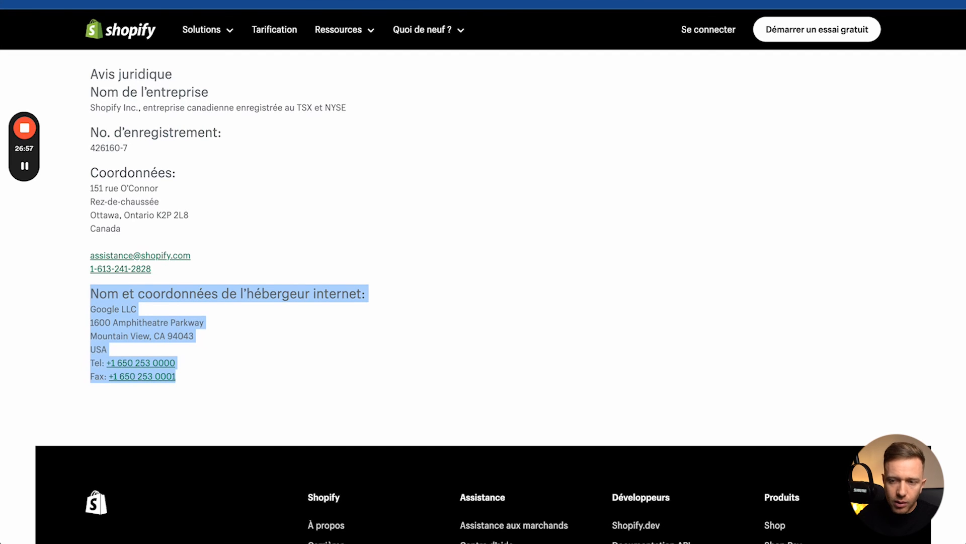
key(ctrl+Tab)
key(ctrl+Tab)
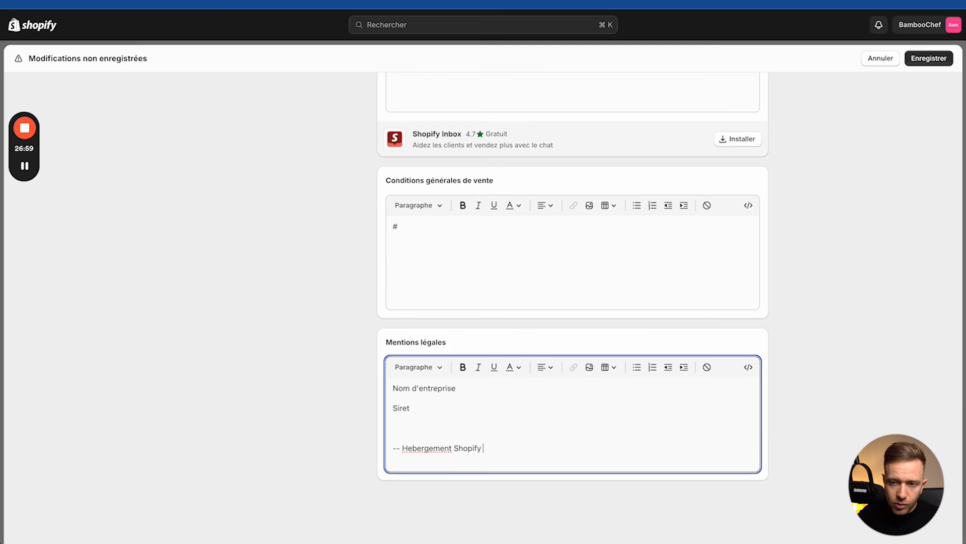
key(Return)
key(super+v)
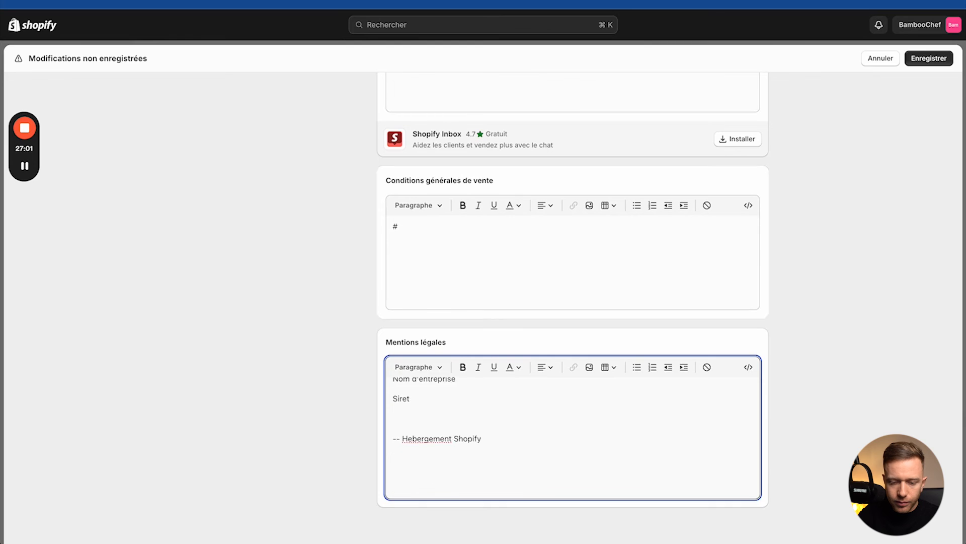
Step: Delete the "-- Hebergement Shopify" line from the Mentions légales text and save the store policies
drag(466, 475, 398, 443)
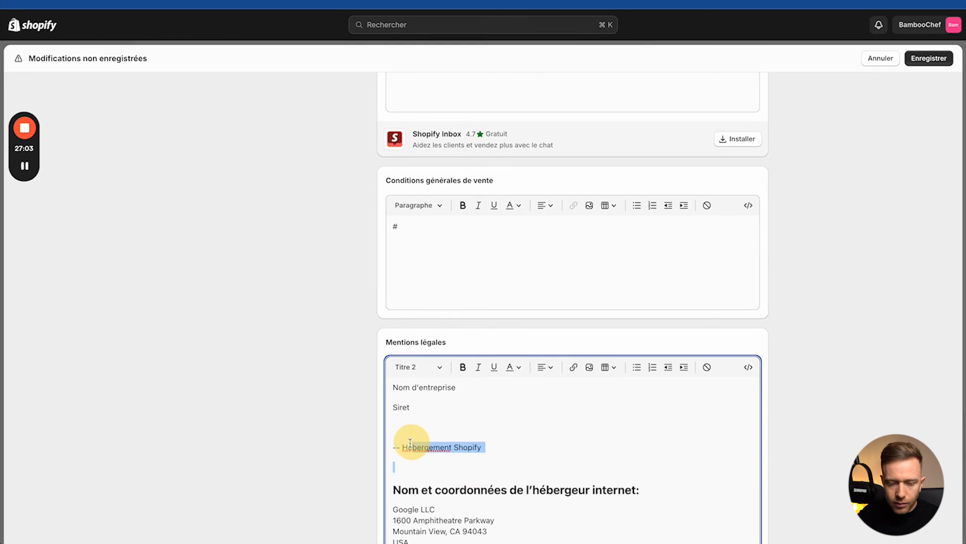
key(BackSpace)
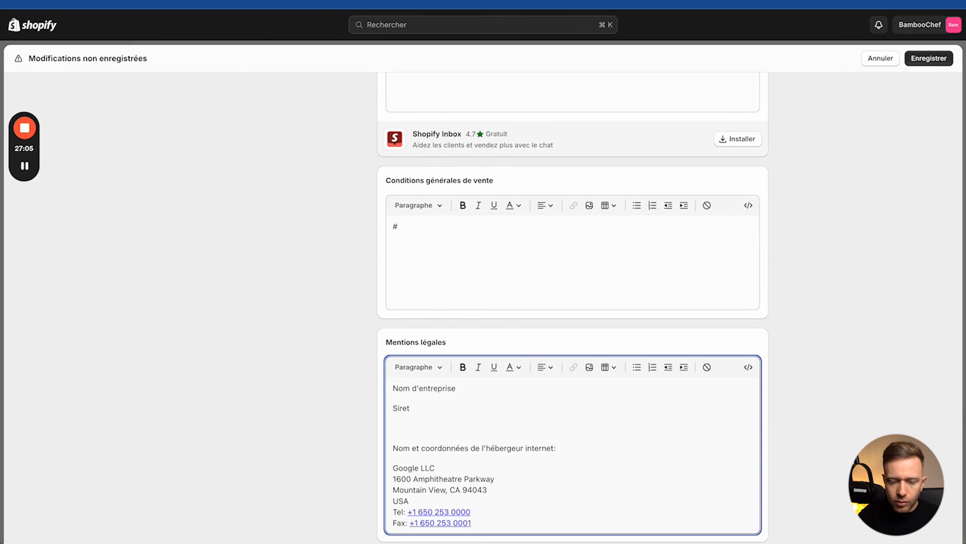
triple_click(431, 443)
click(919, 59)
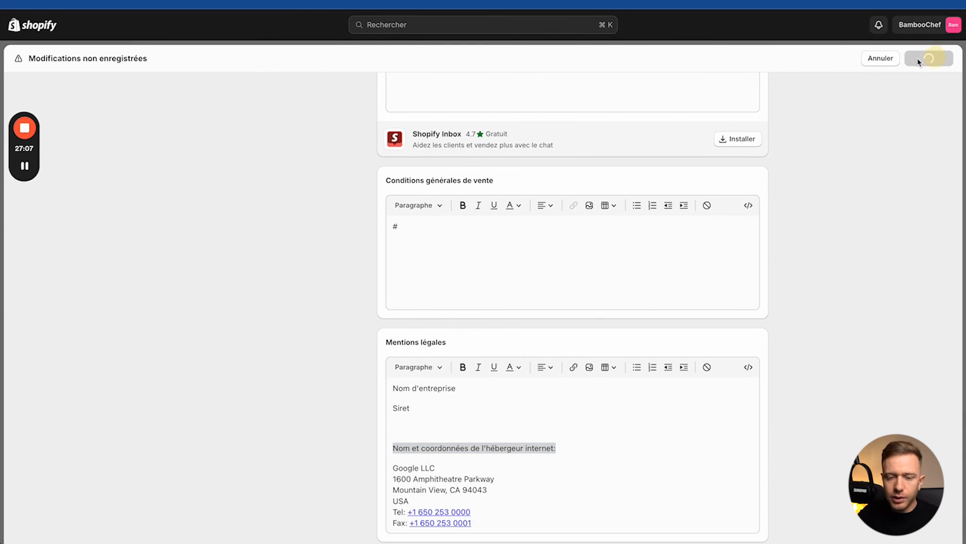
scroll(406, 204, up, 15)
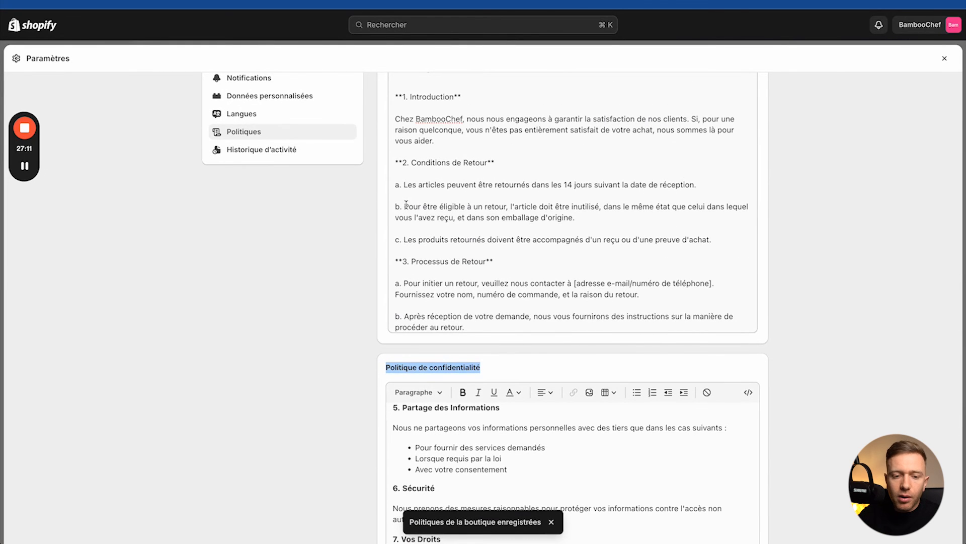
scroll(269, 218, up, 7)
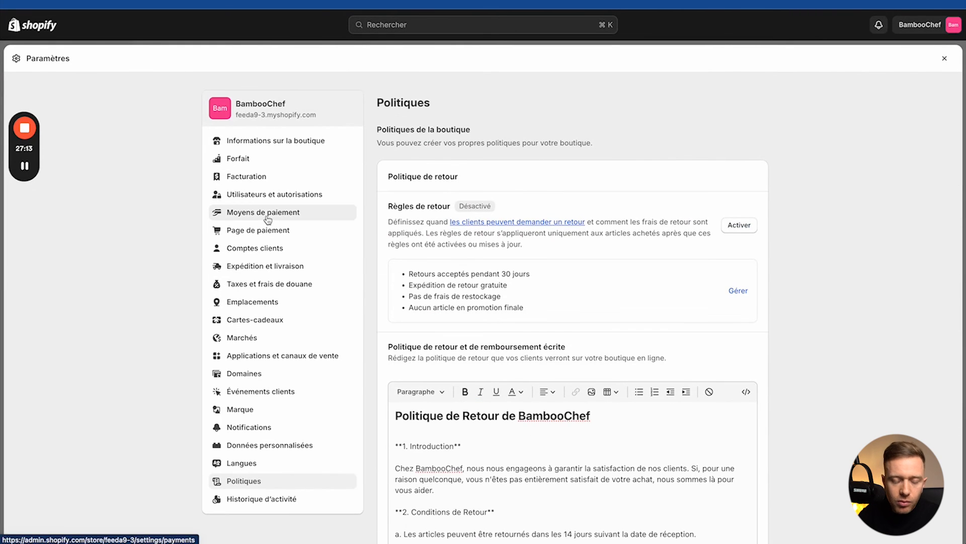